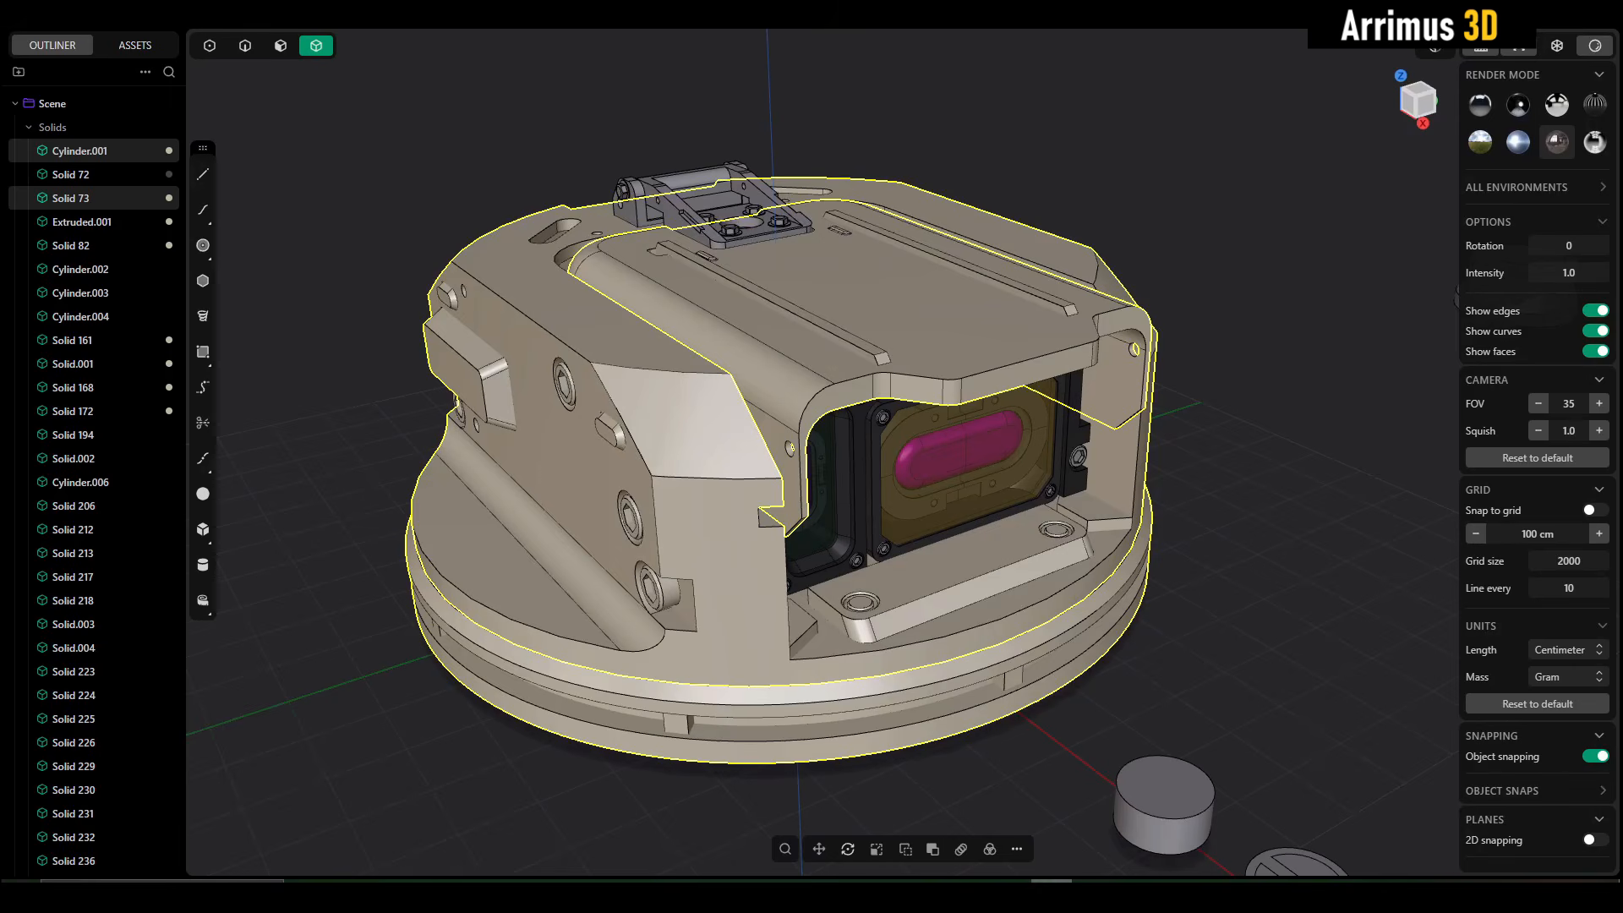
- Switch to 3ds Max and check the diffuse and reflection colours of the VRayMtl Material #3, leaving them as they are
middle_click_drag(1042, 536, 1033, 552)
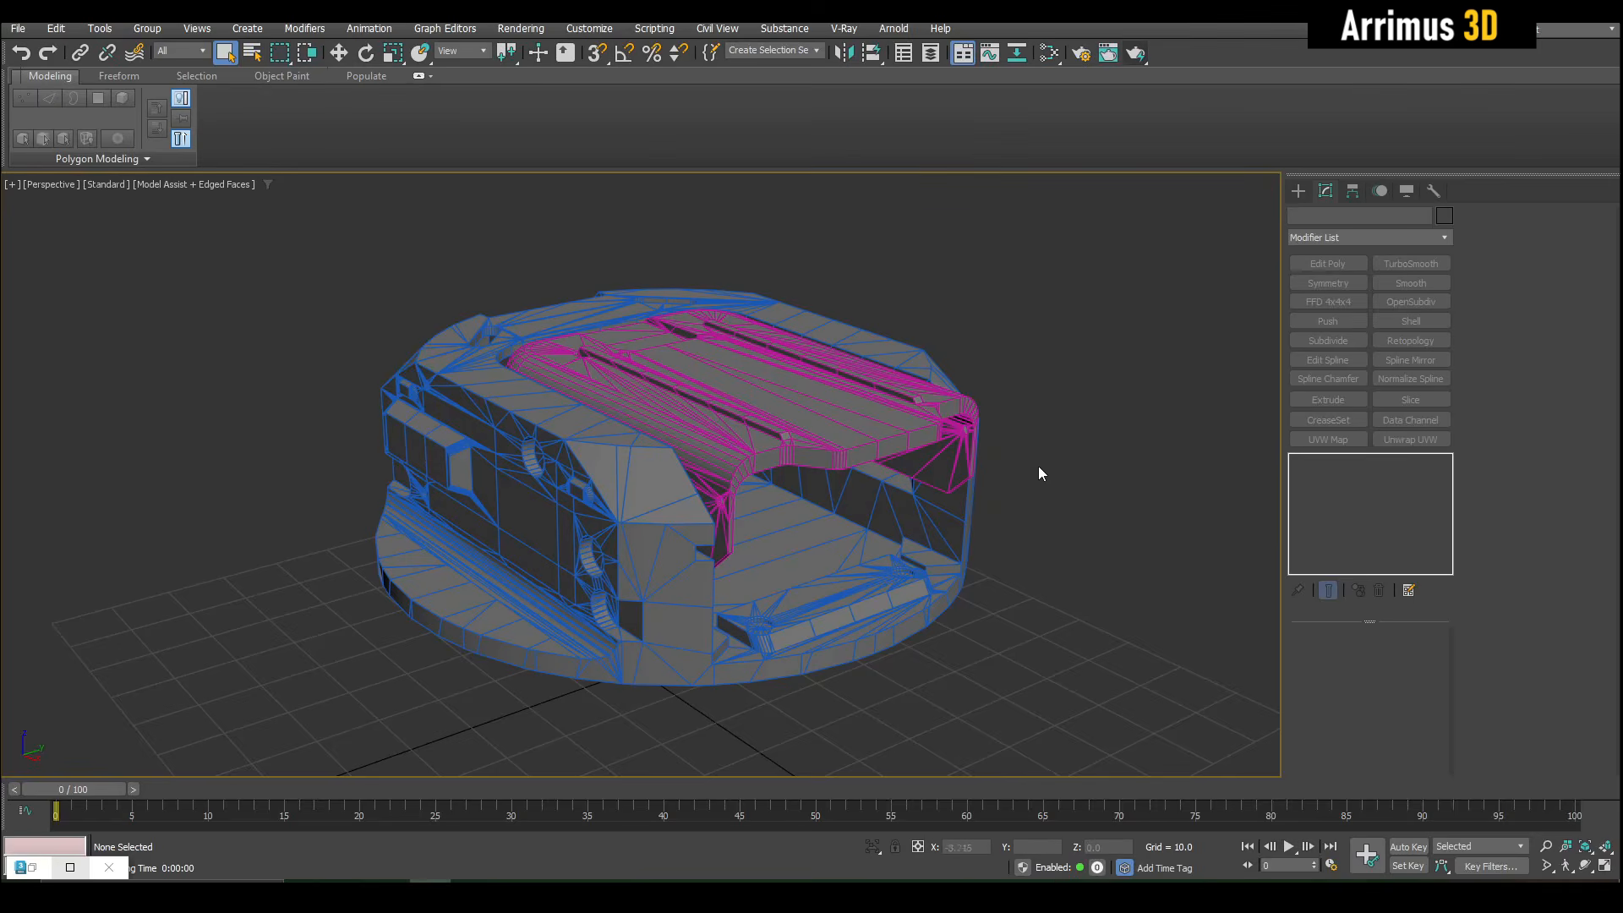
key("m")
left_click(697, 517)
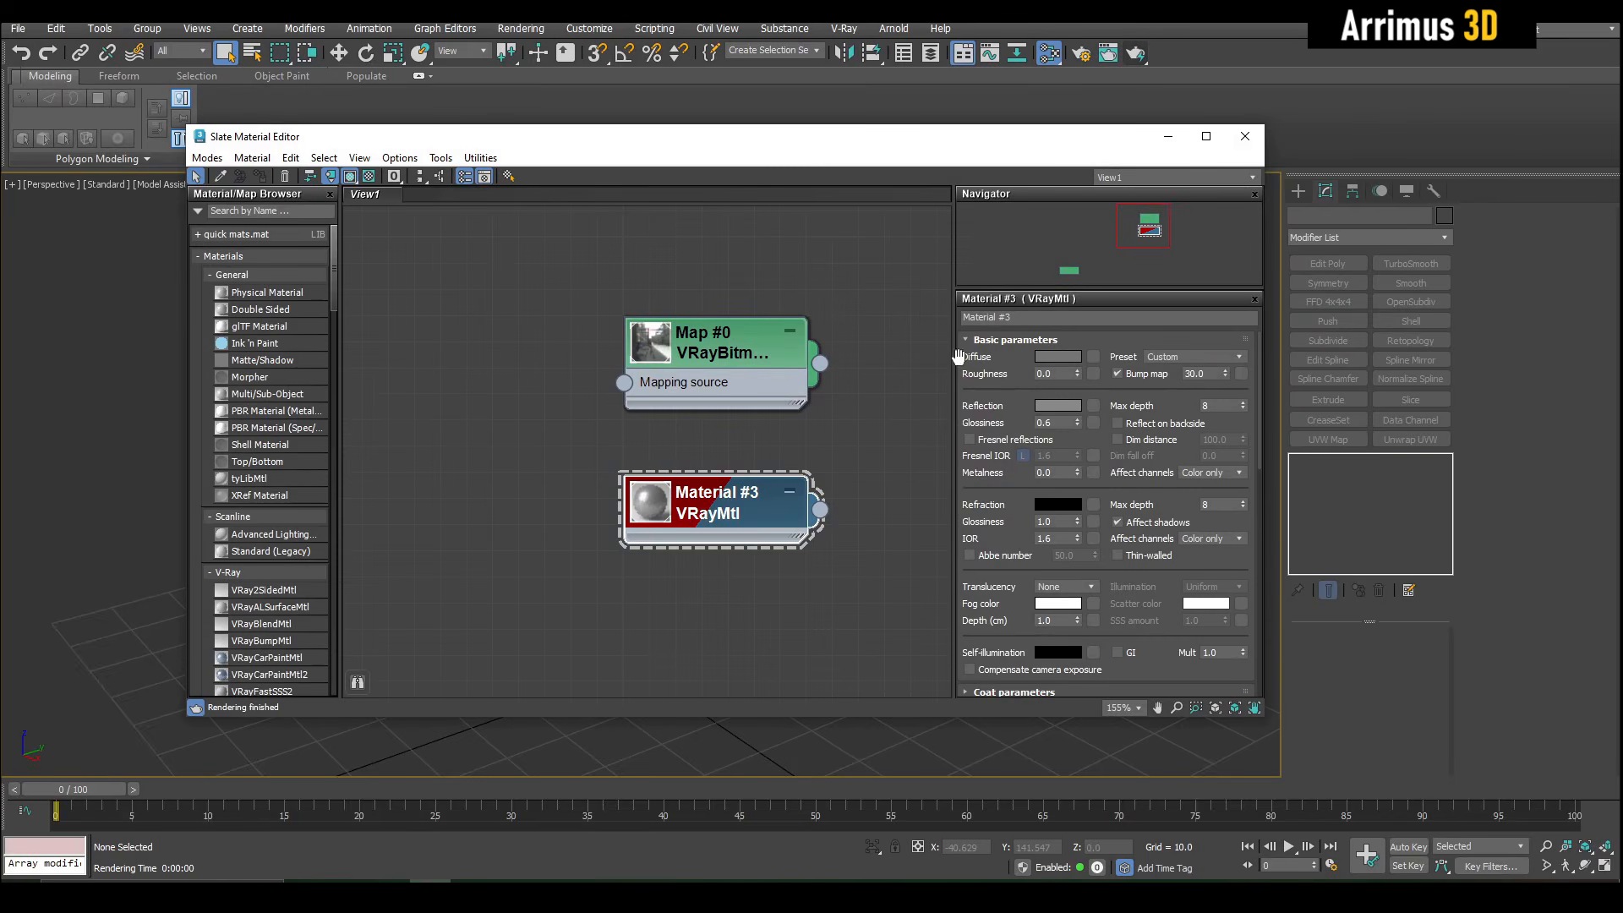
left_click(1070, 357)
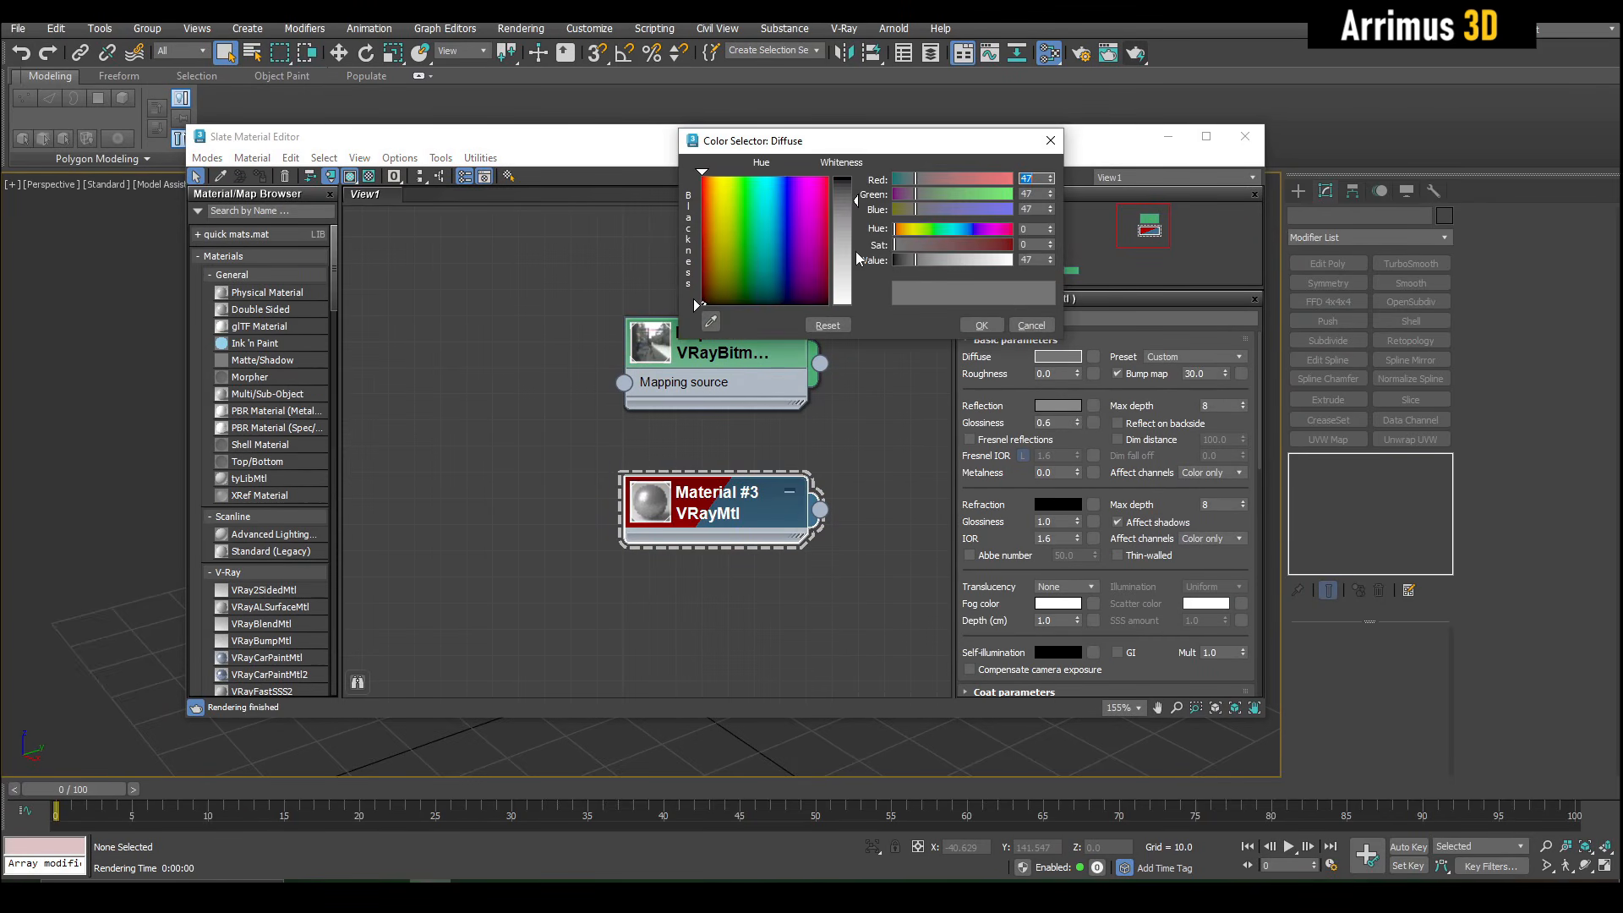
left_click(1027, 326)
left_click(1064, 406)
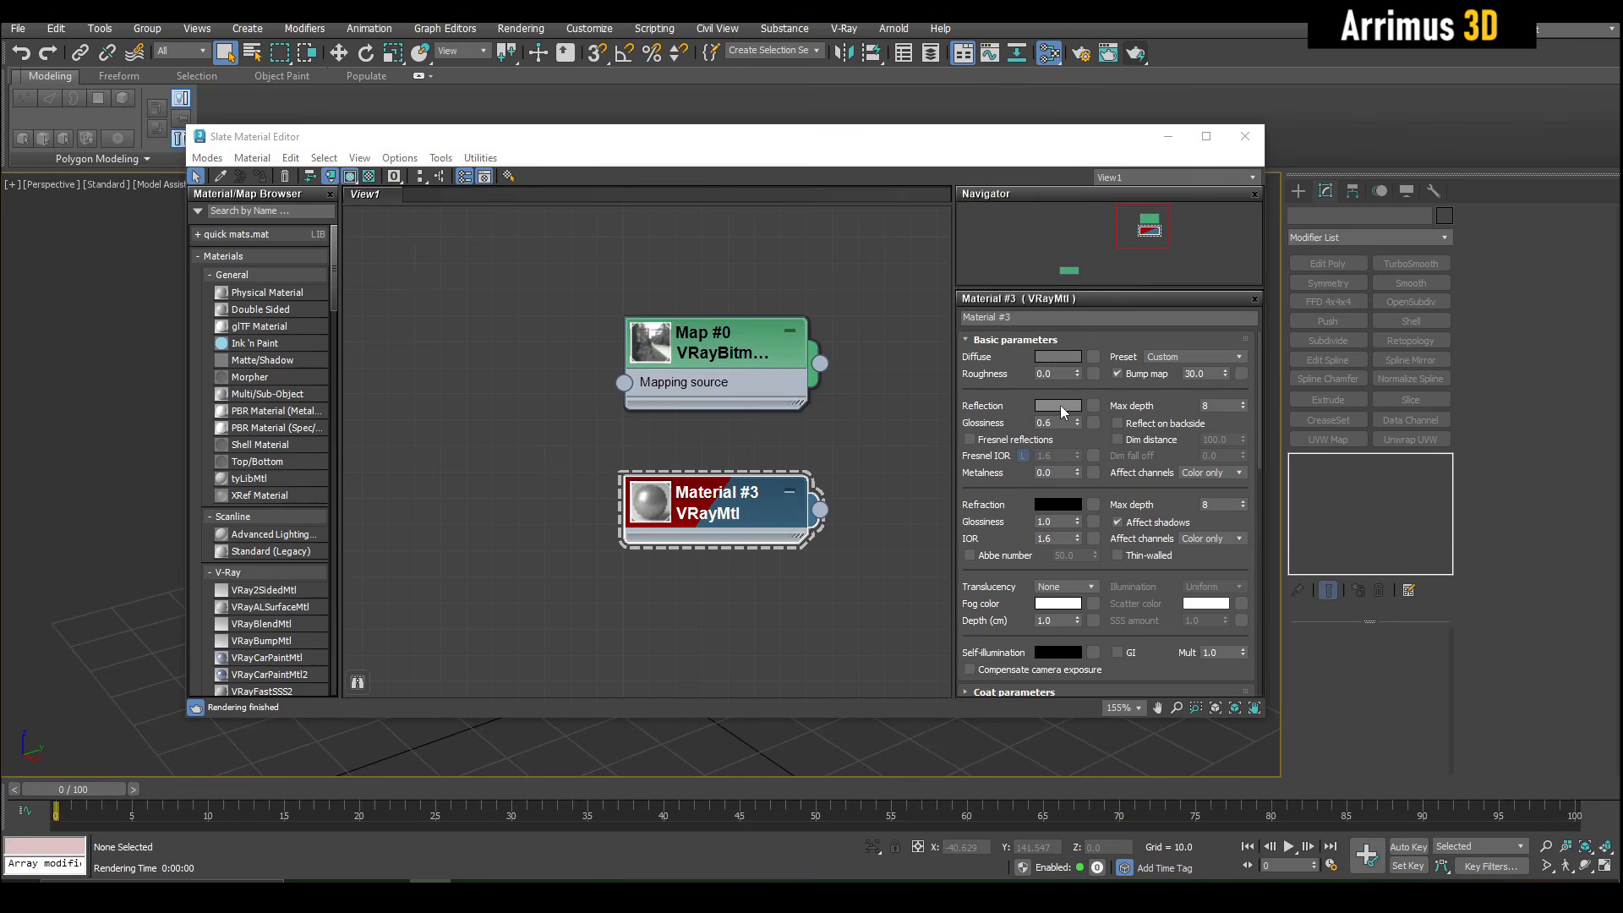
left_click(1042, 380)
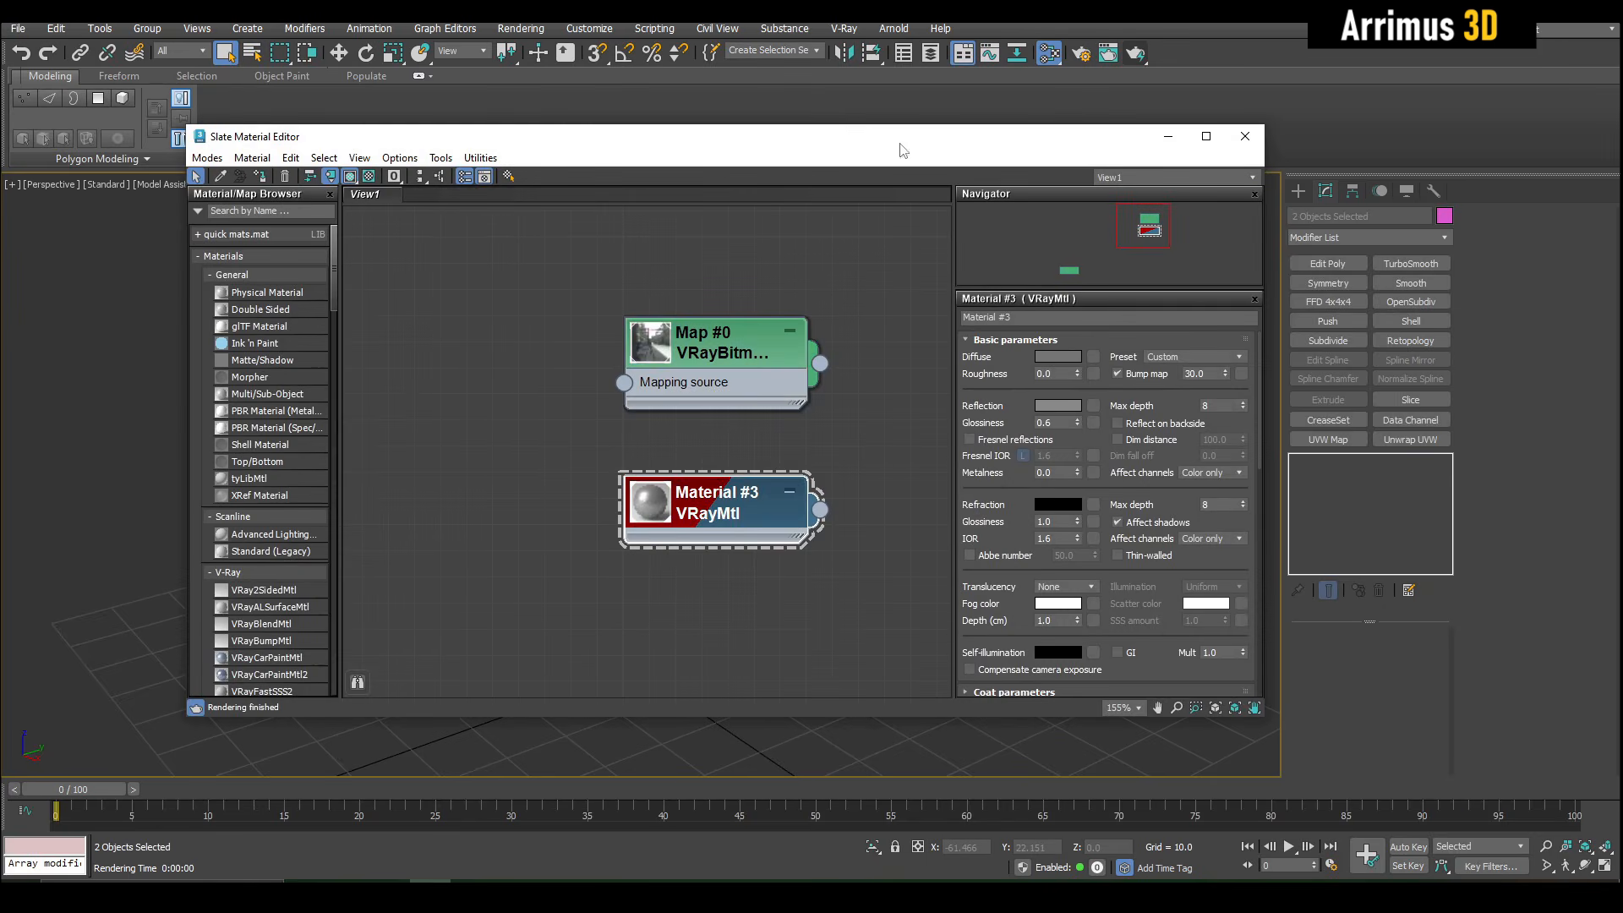
left_click(1168, 136)
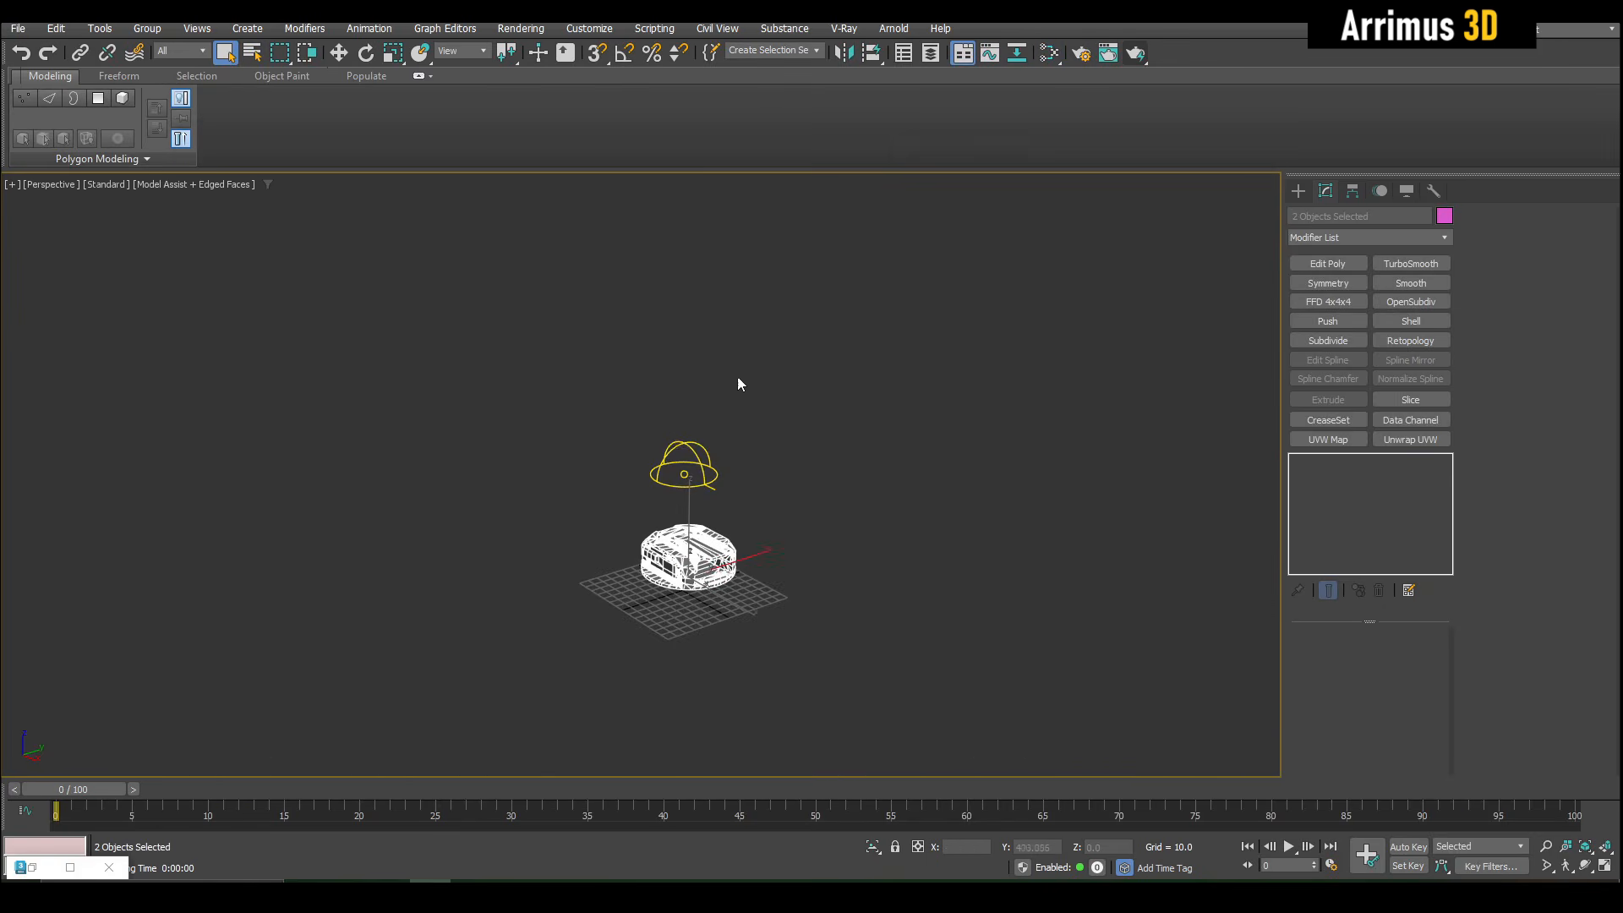
- Show safe frames, frame the turret model closely in the perspective view, and render it with V-Ray
scroll(611, 634, "up", 3)
key("shift+f")
middle_click_drag(978, 428, 722, 572)
scroll(629, 552, "up", 2)
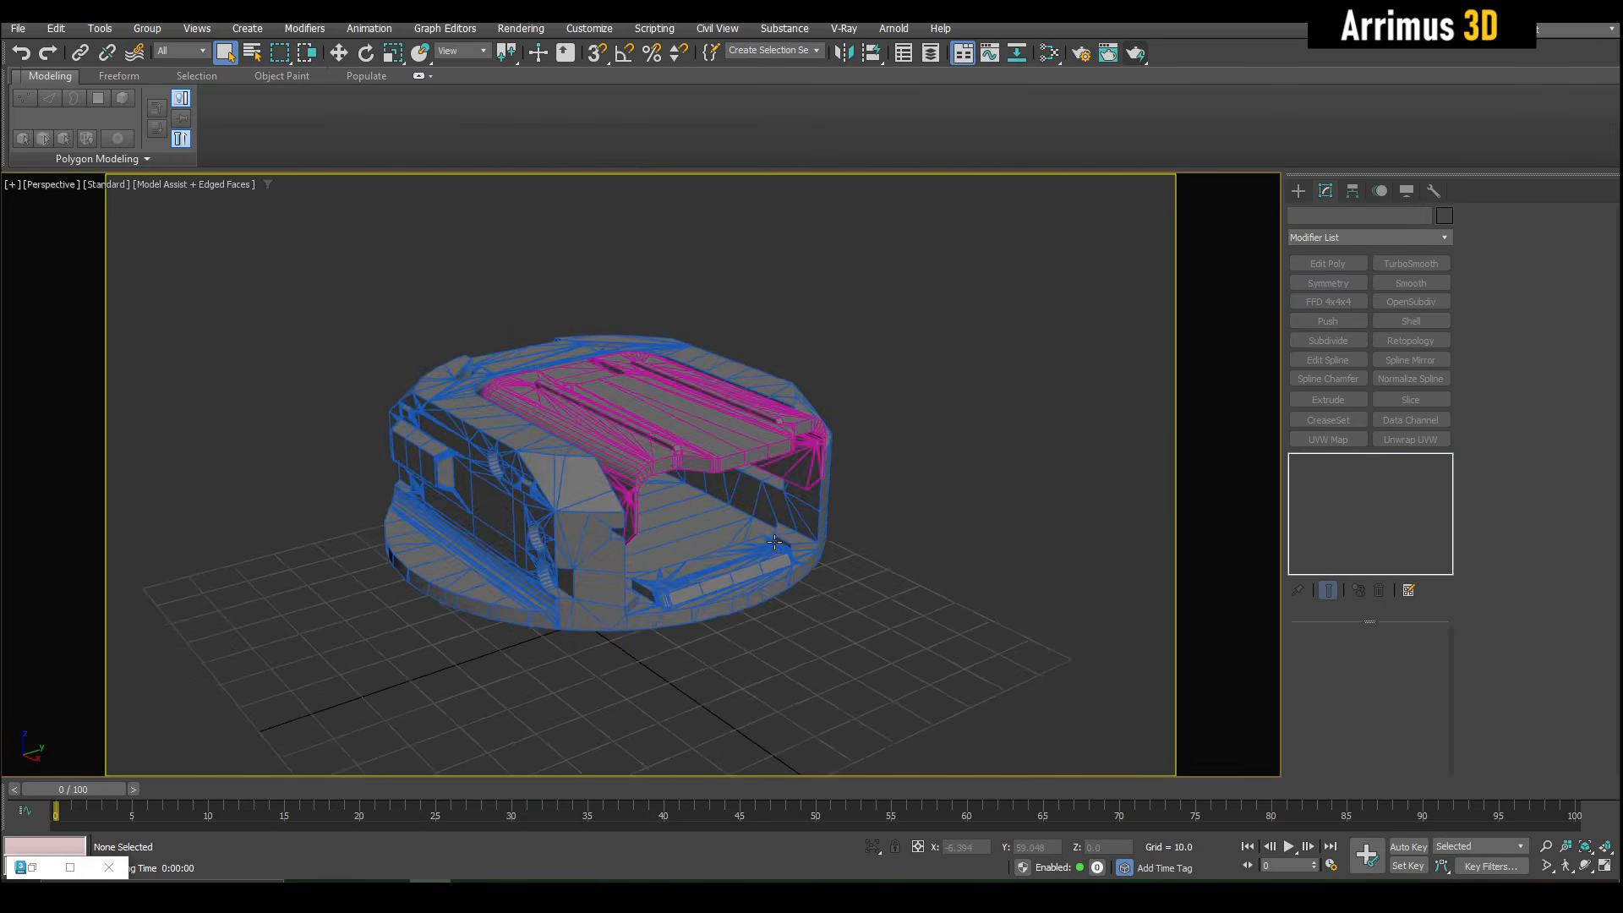
middle_click_drag(608, 545, 656, 533)
scroll(658, 533, "up", 2)
scroll(663, 531, "up", 4)
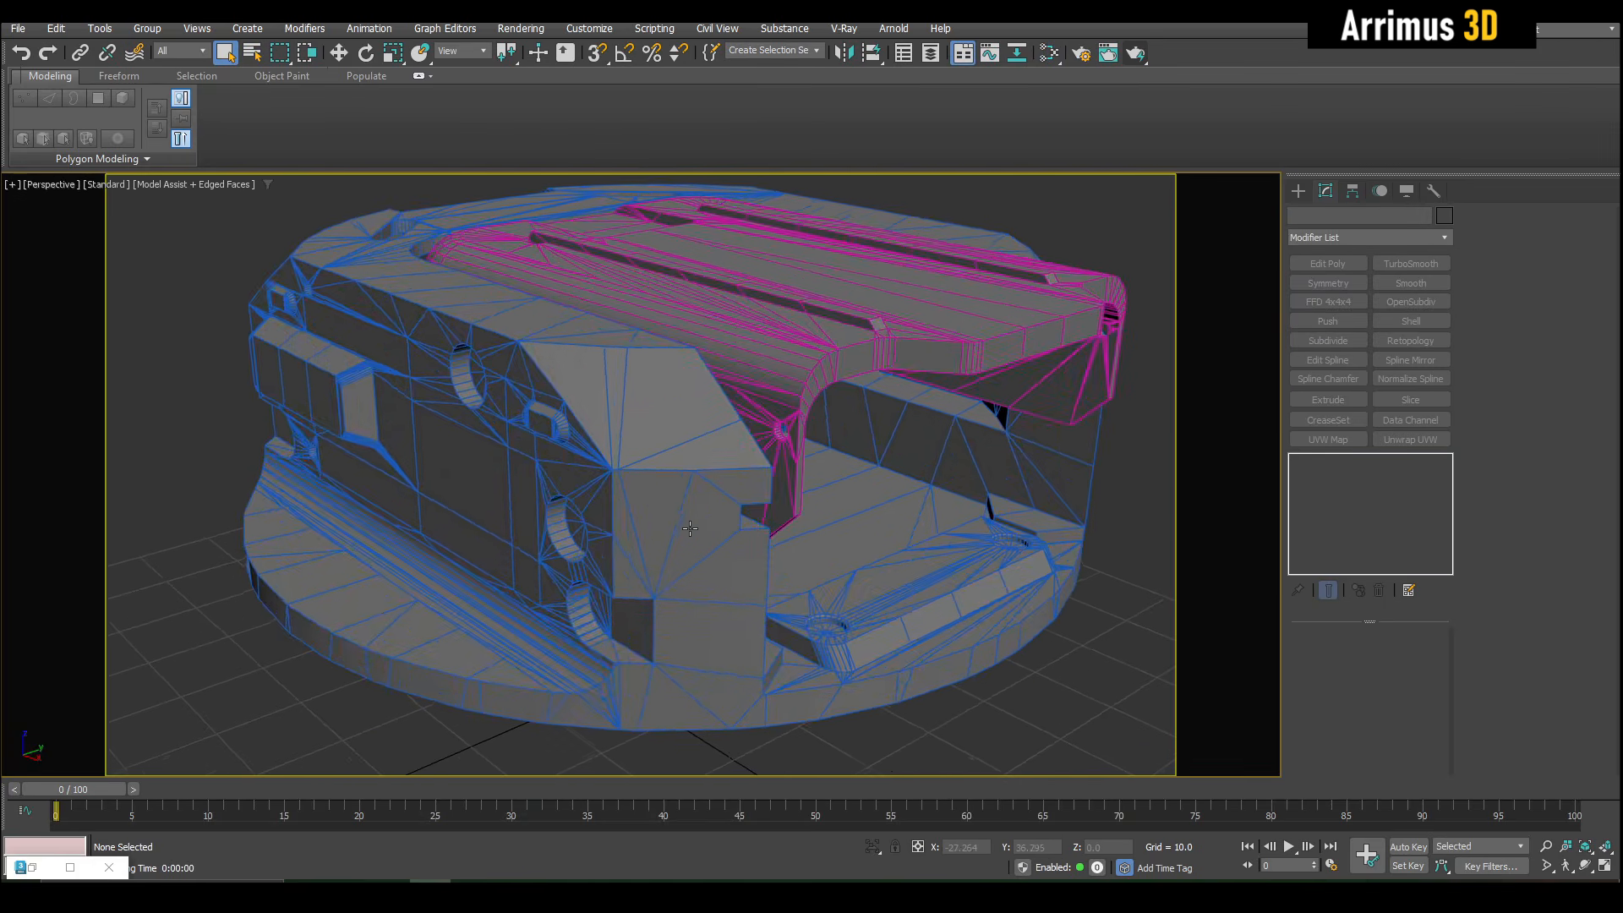
key("shift+q")
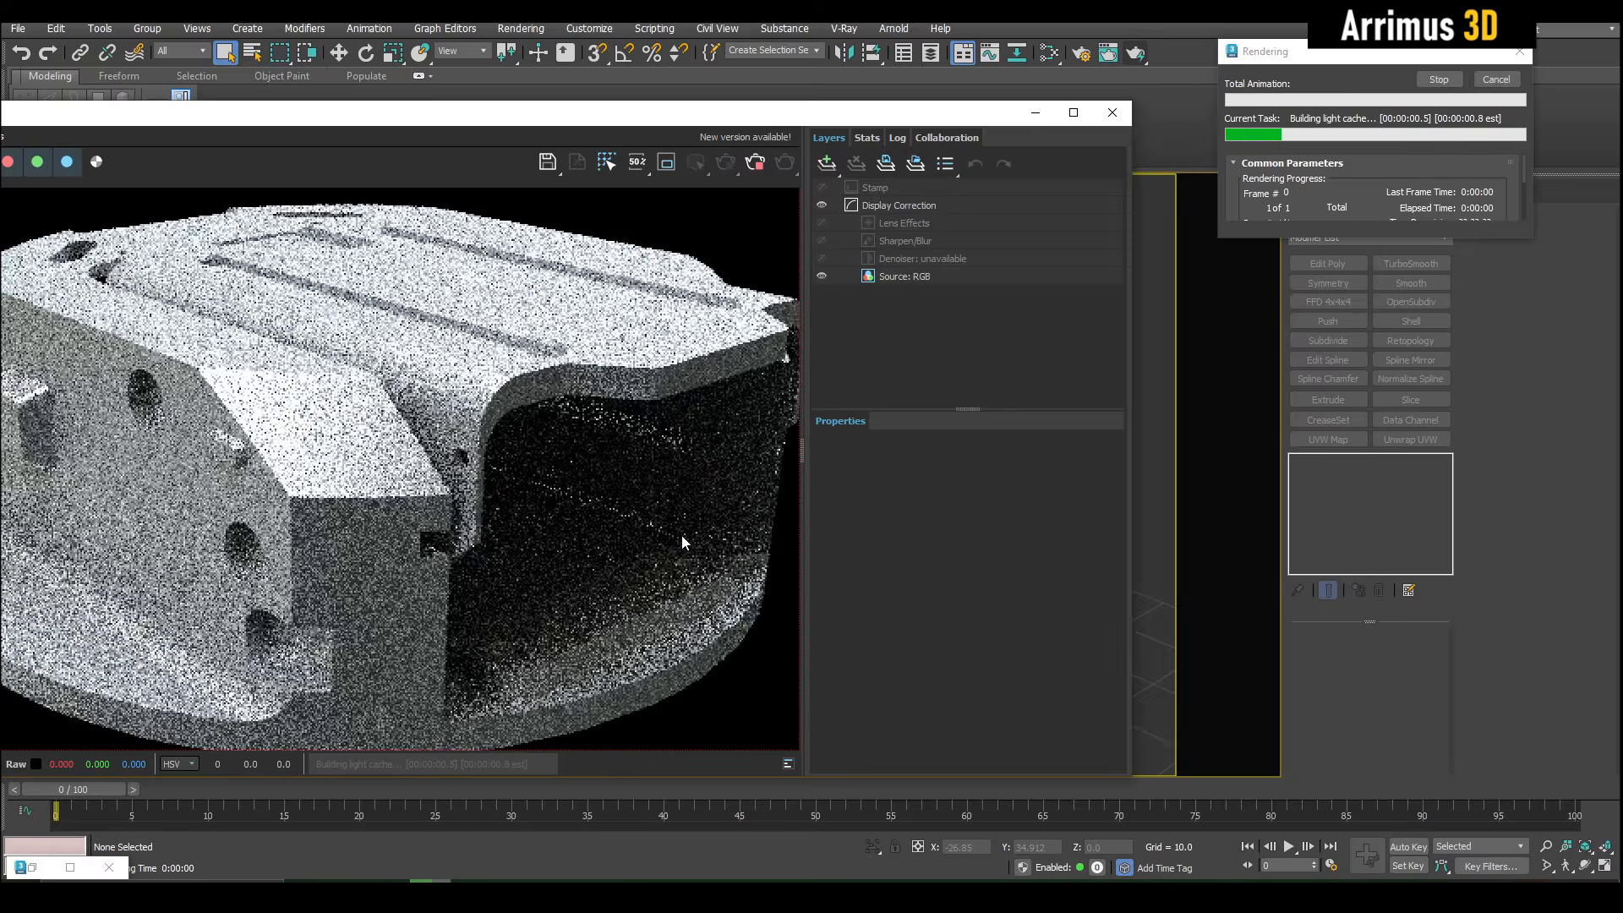
left_click_drag(715, 120, 873, 111)
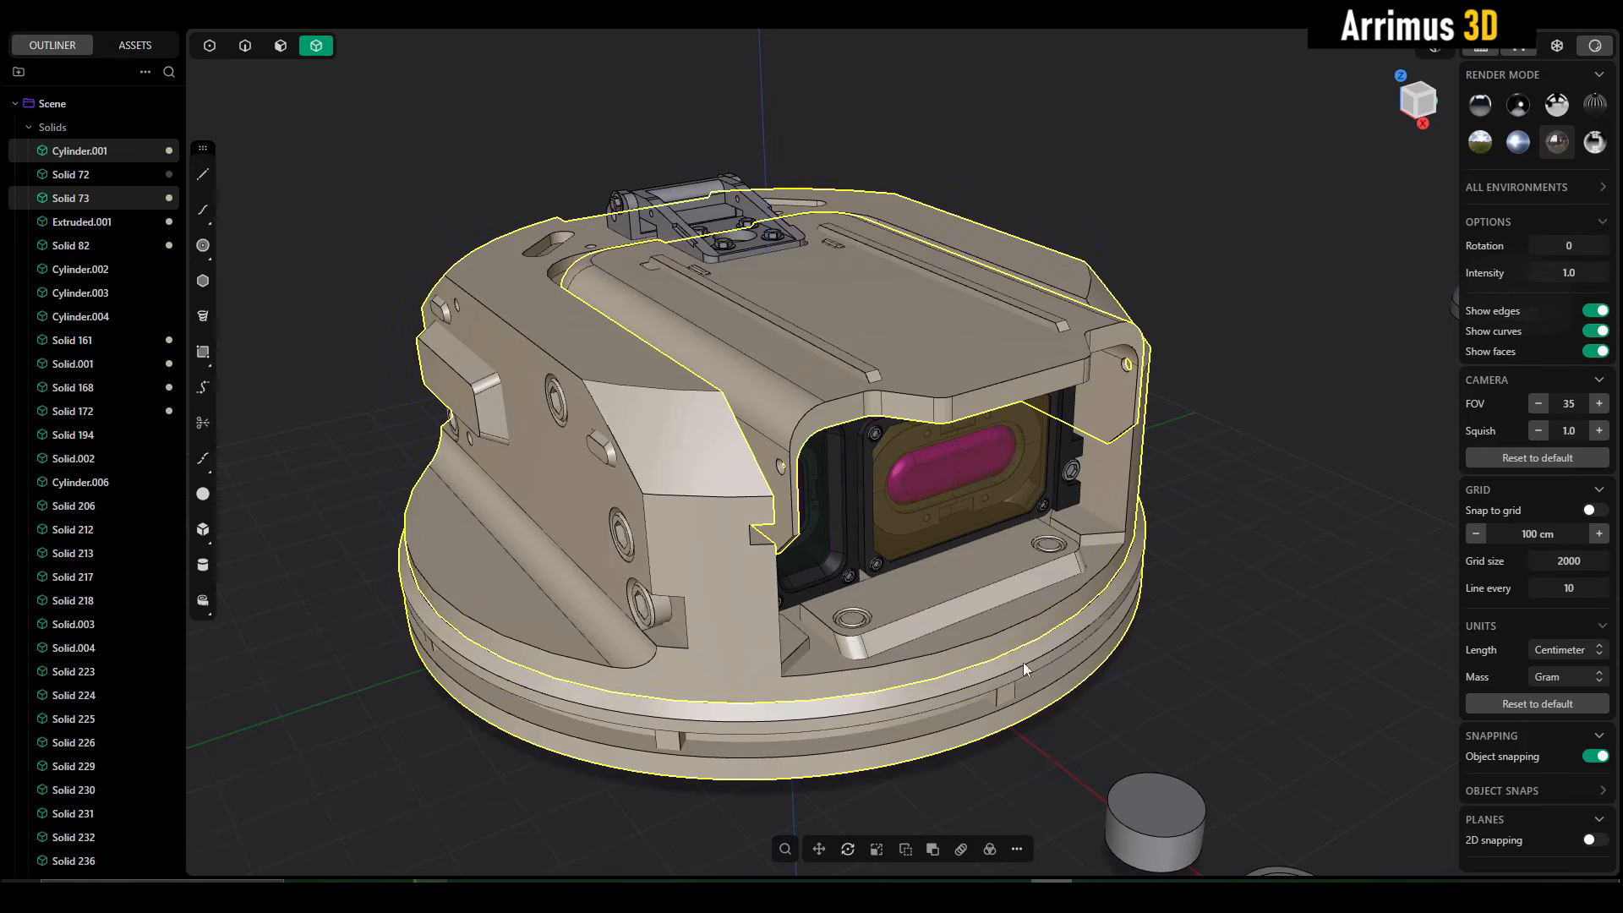
- Switch to Plasticity, clear the selection, and draw a tall box in front of the turret model
middle_click_drag(980, 533, 874, 423)
scroll(874, 424, "down", 3)
middle_click_drag(966, 460, 1127, 494)
left_click(1128, 495)
scroll(1006, 470, "down", 5)
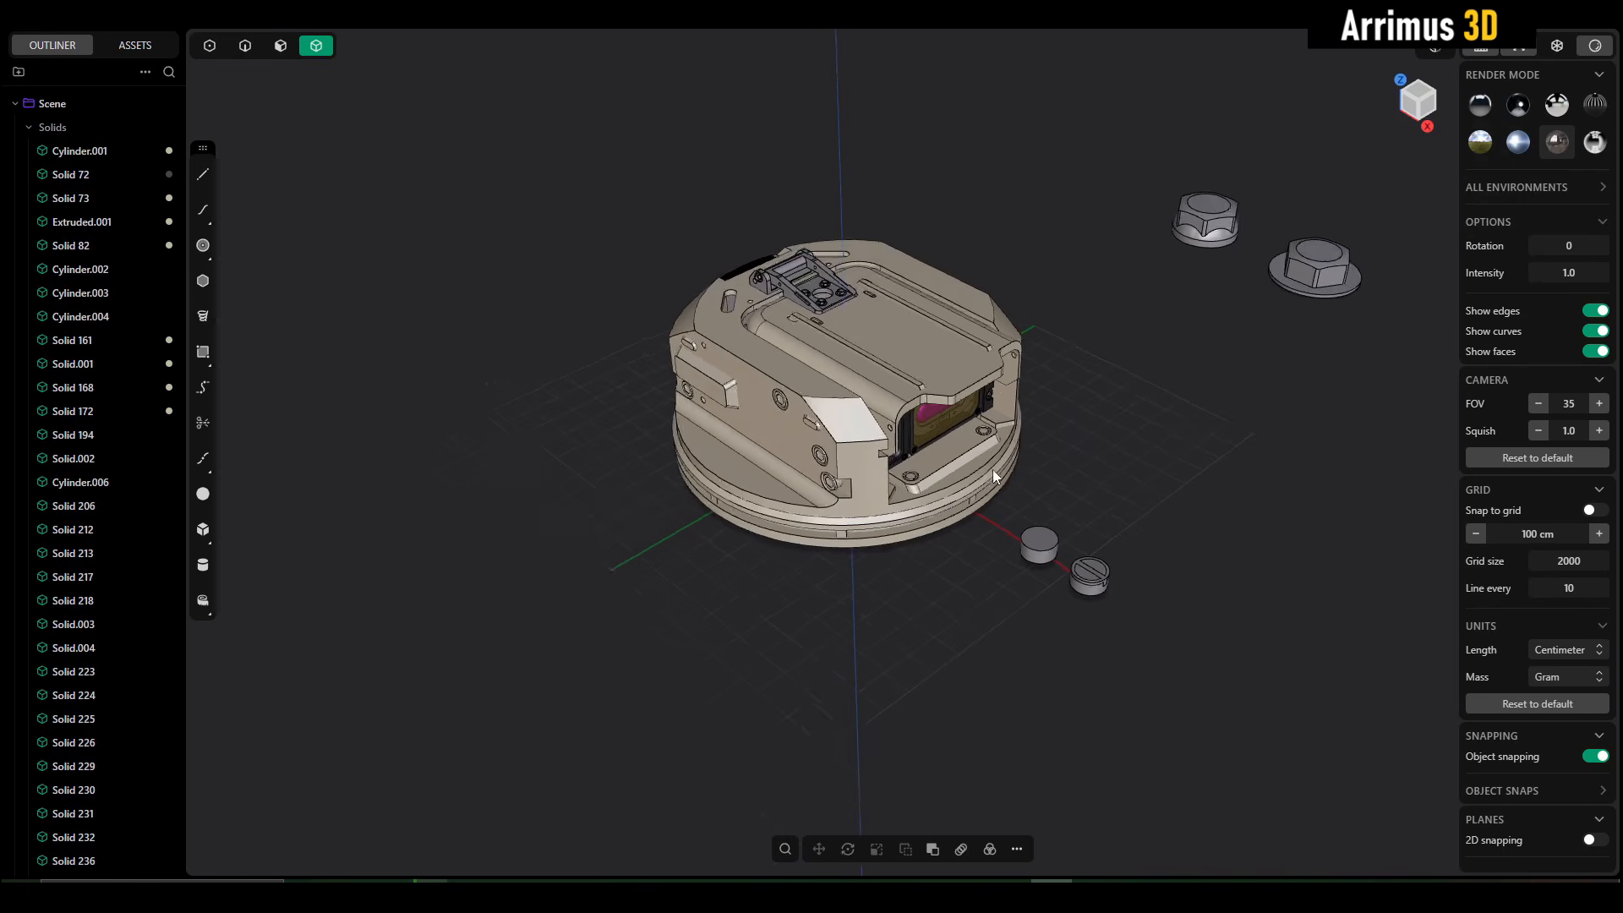
middle_click_drag(992, 471, 1041, 420)
key("shift+b")
middle_click_drag(900, 490, 820, 503)
left_click(708, 580)
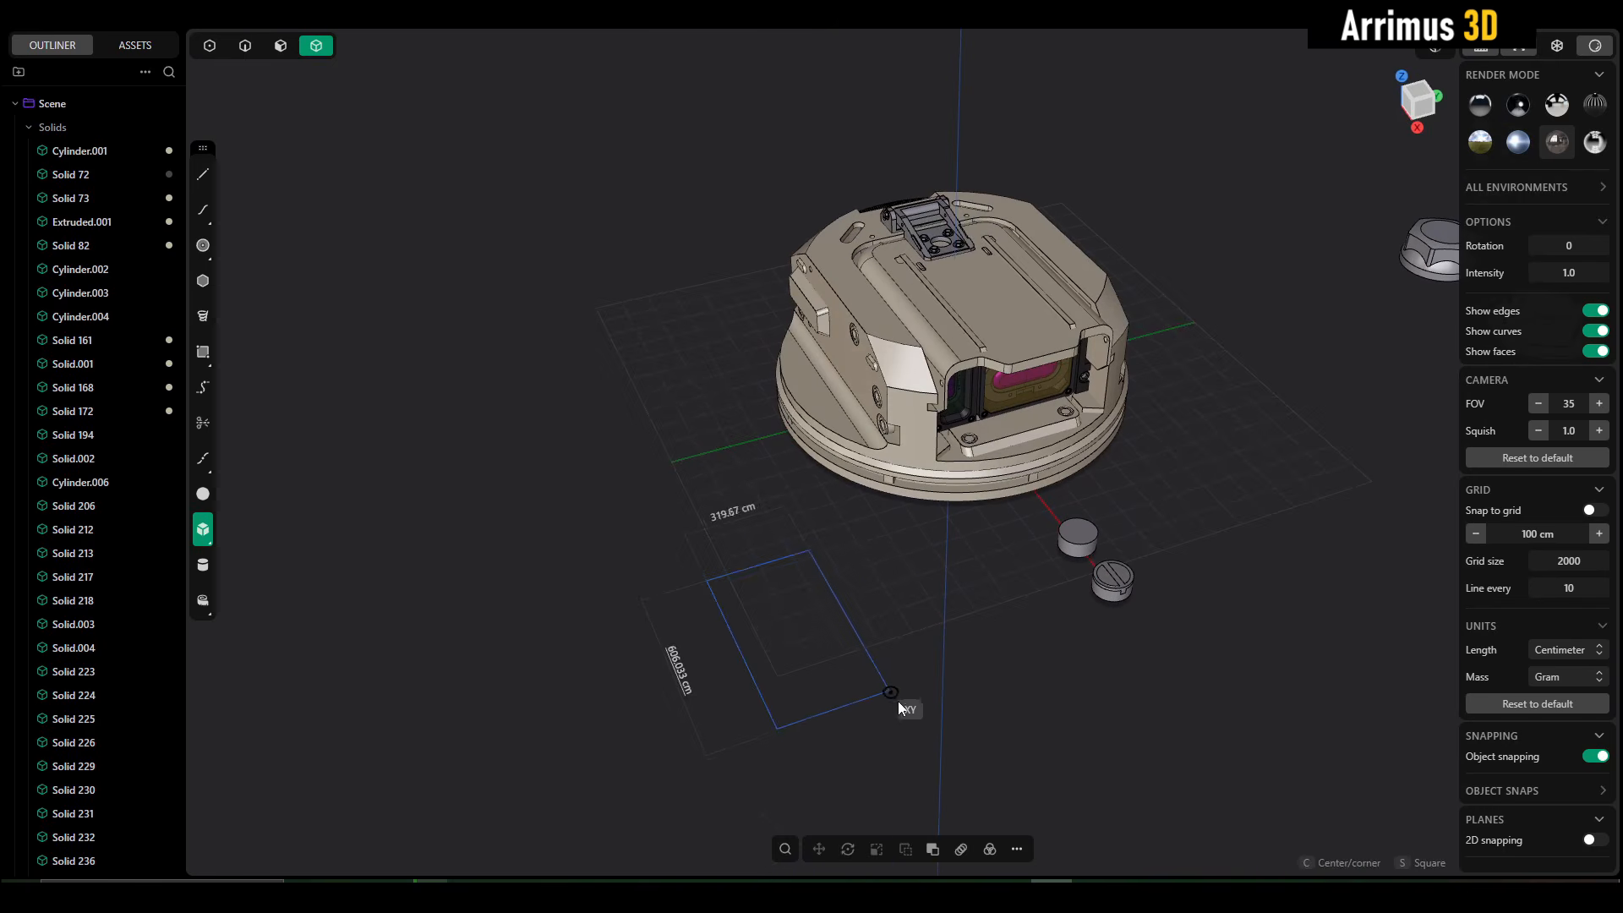
left_click(903, 702)
left_click(891, 554)
right_click(1001, 606)
middle_click_drag(989, 710, 1062, 696)
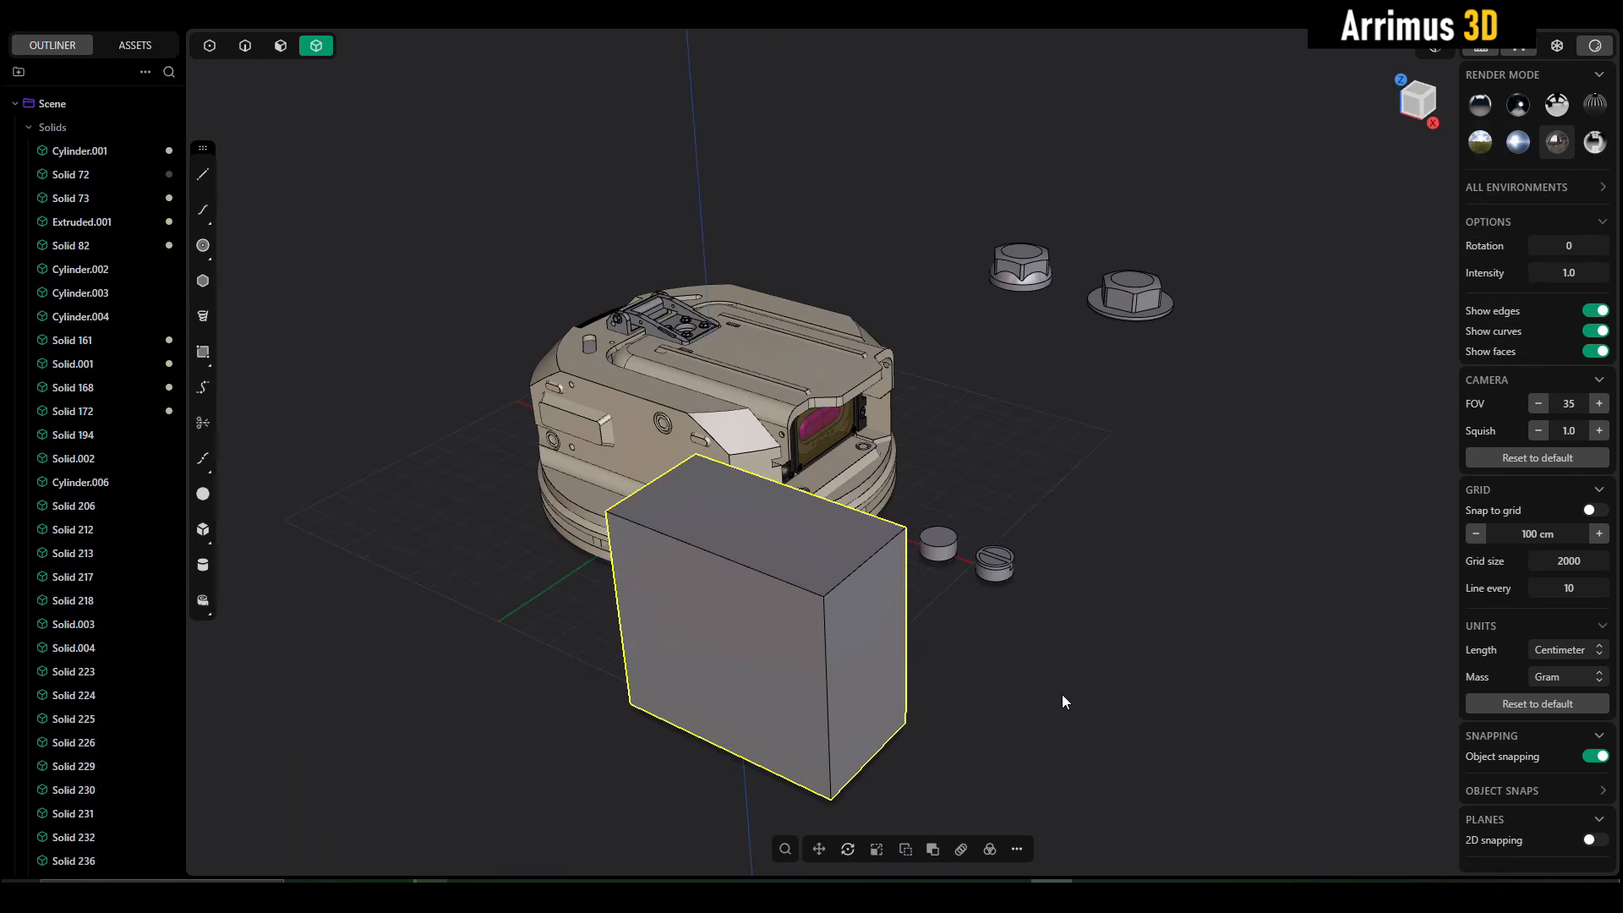
left_click(1062, 696)
- Fillet the box's short top edge facing front with a large conic radius
key("2")
left_click(851, 573)
key("b")
scroll(867, 551, "up", 2)
middle_click_drag(868, 550, 872, 480)
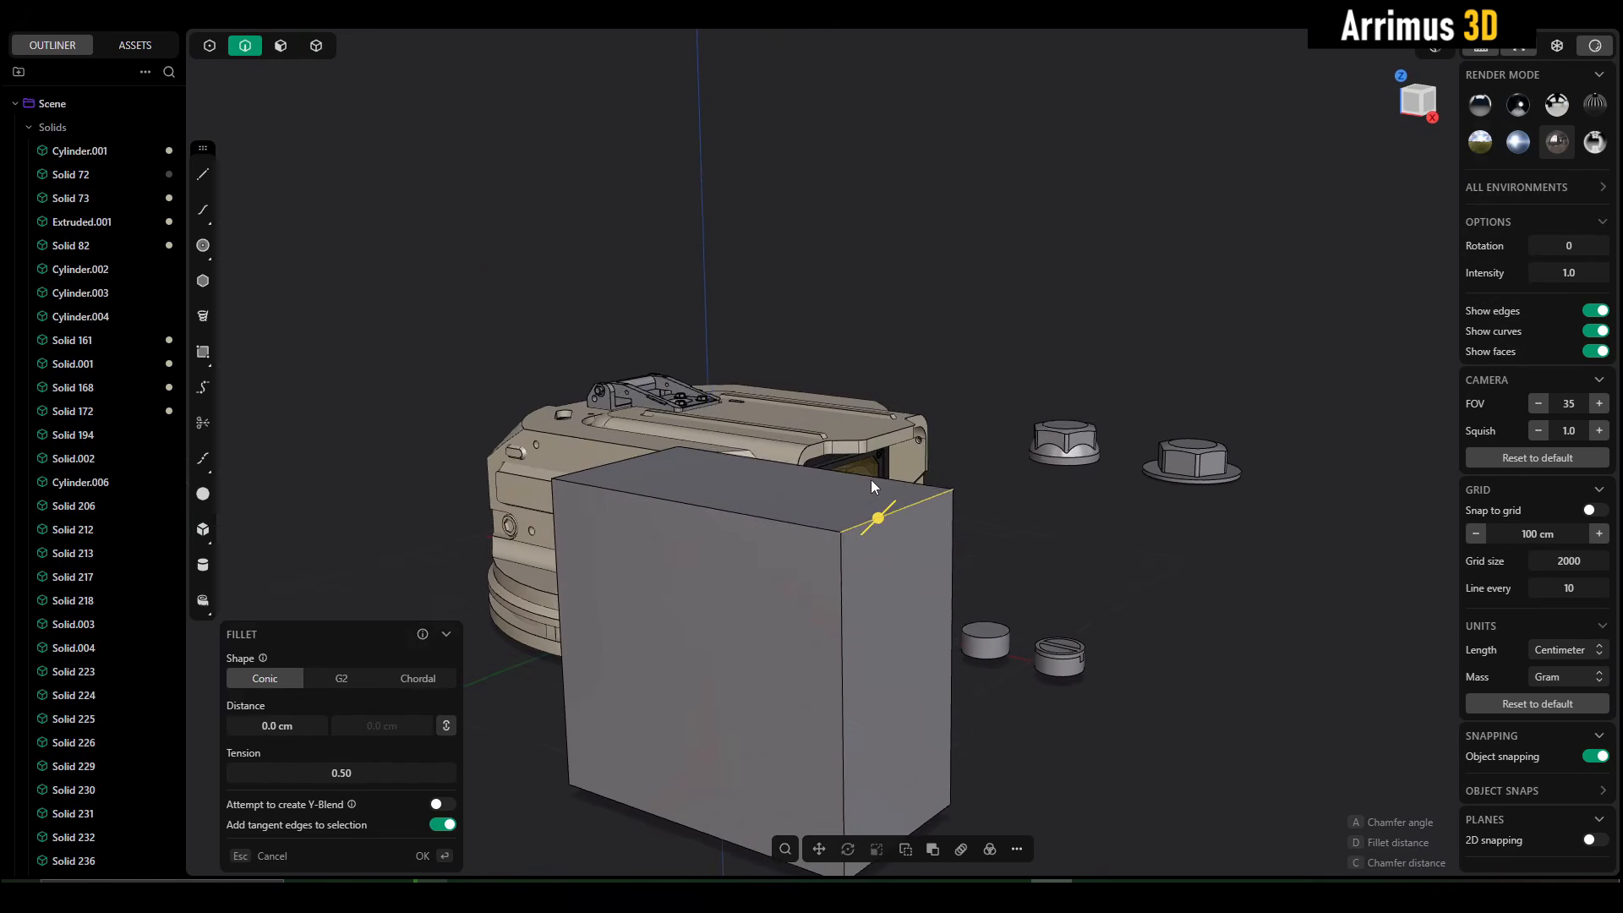
left_click_drag(871, 479, 908, 403)
right_click(964, 409)
- Try filleting the curved side edge of the box beside the large rounding
middle_click_drag(956, 495, 870, 526, "shift")
scroll(869, 525, "up", 3)
left_click(836, 494)
key("b")
left_click_drag(835, 493, 847, 501)
key("Escape")
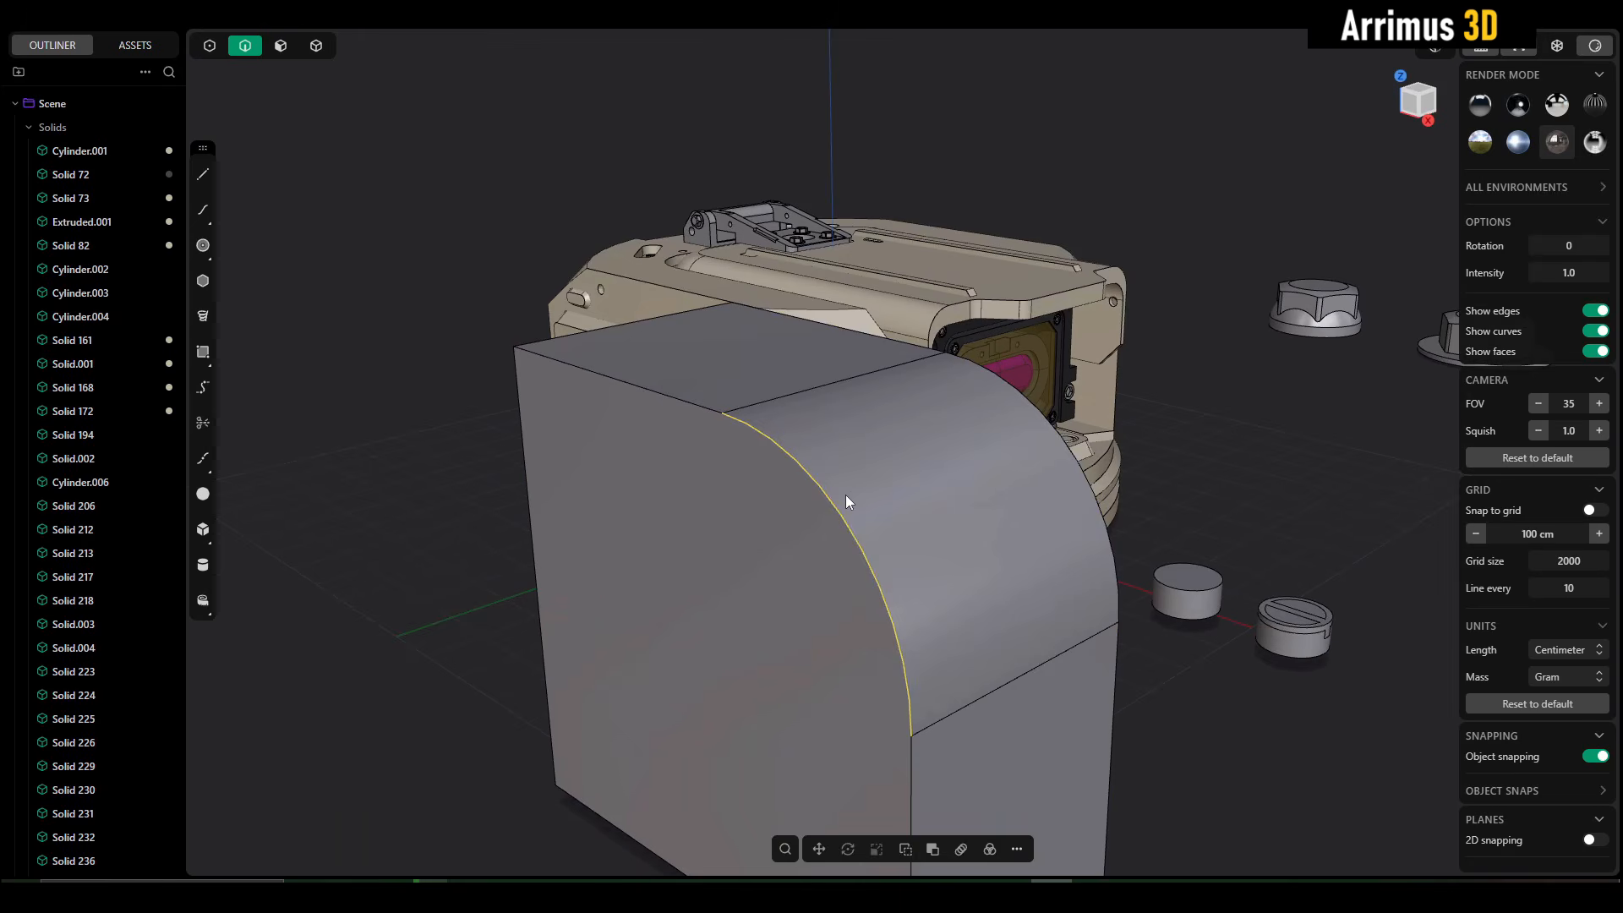
- Fillet the box's curved side edge and its tangent edges with a conic distance of about 35 cm
left_click(1191, 484)
middle_click_drag(1190, 484, 920, 383)
scroll(919, 383, "up", 3)
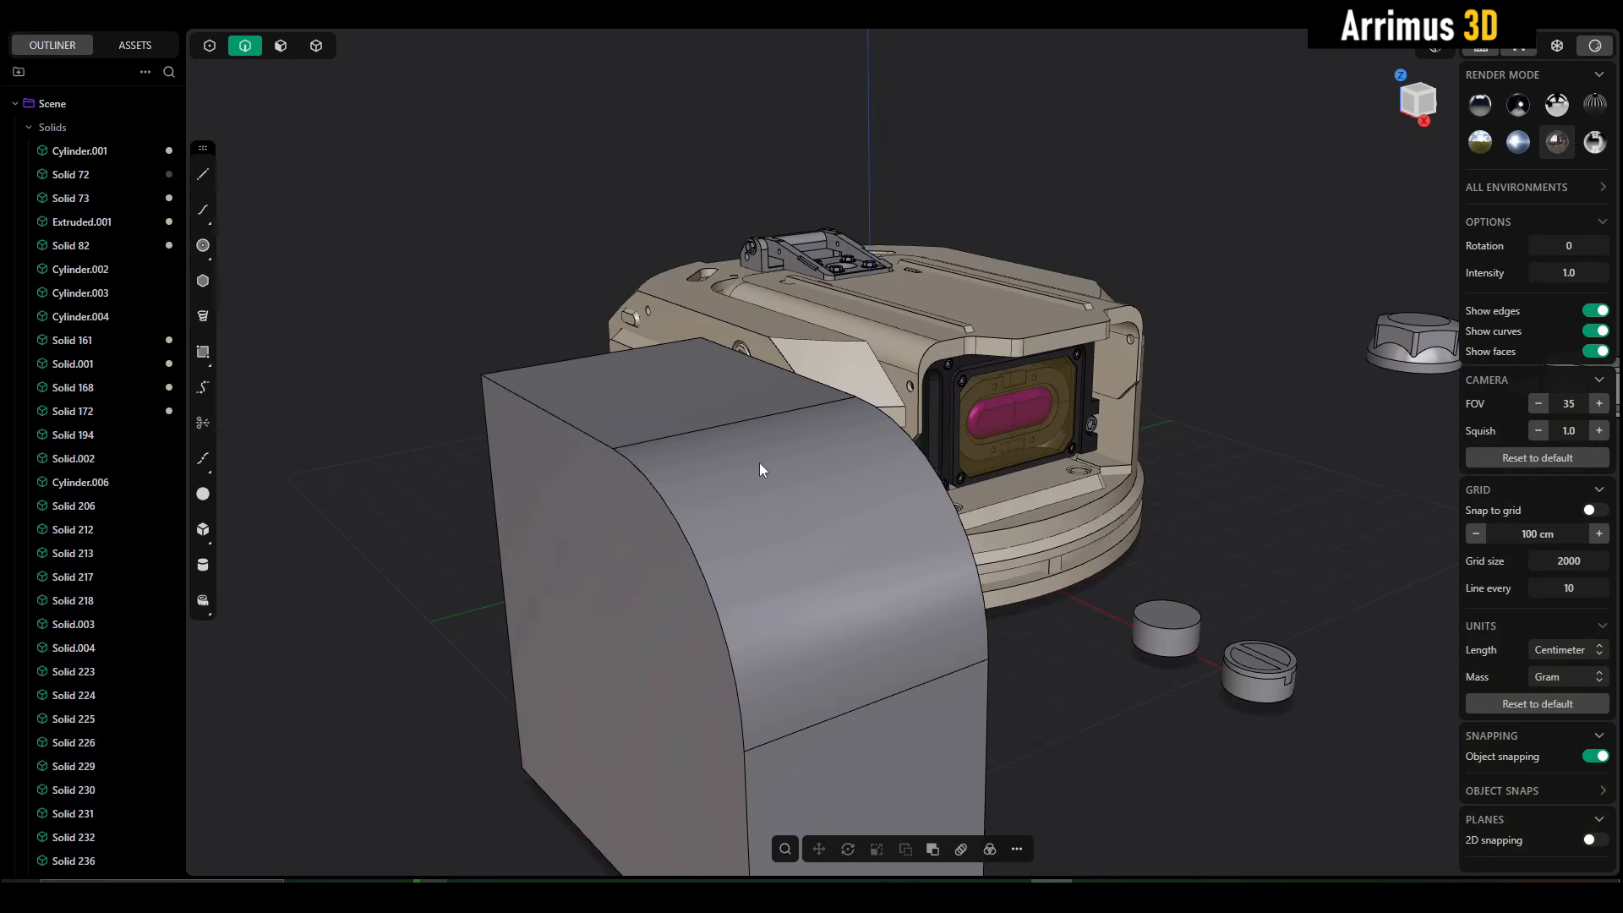
left_click(671, 521)
key("b")
left_click_drag(703, 500, 720, 476)
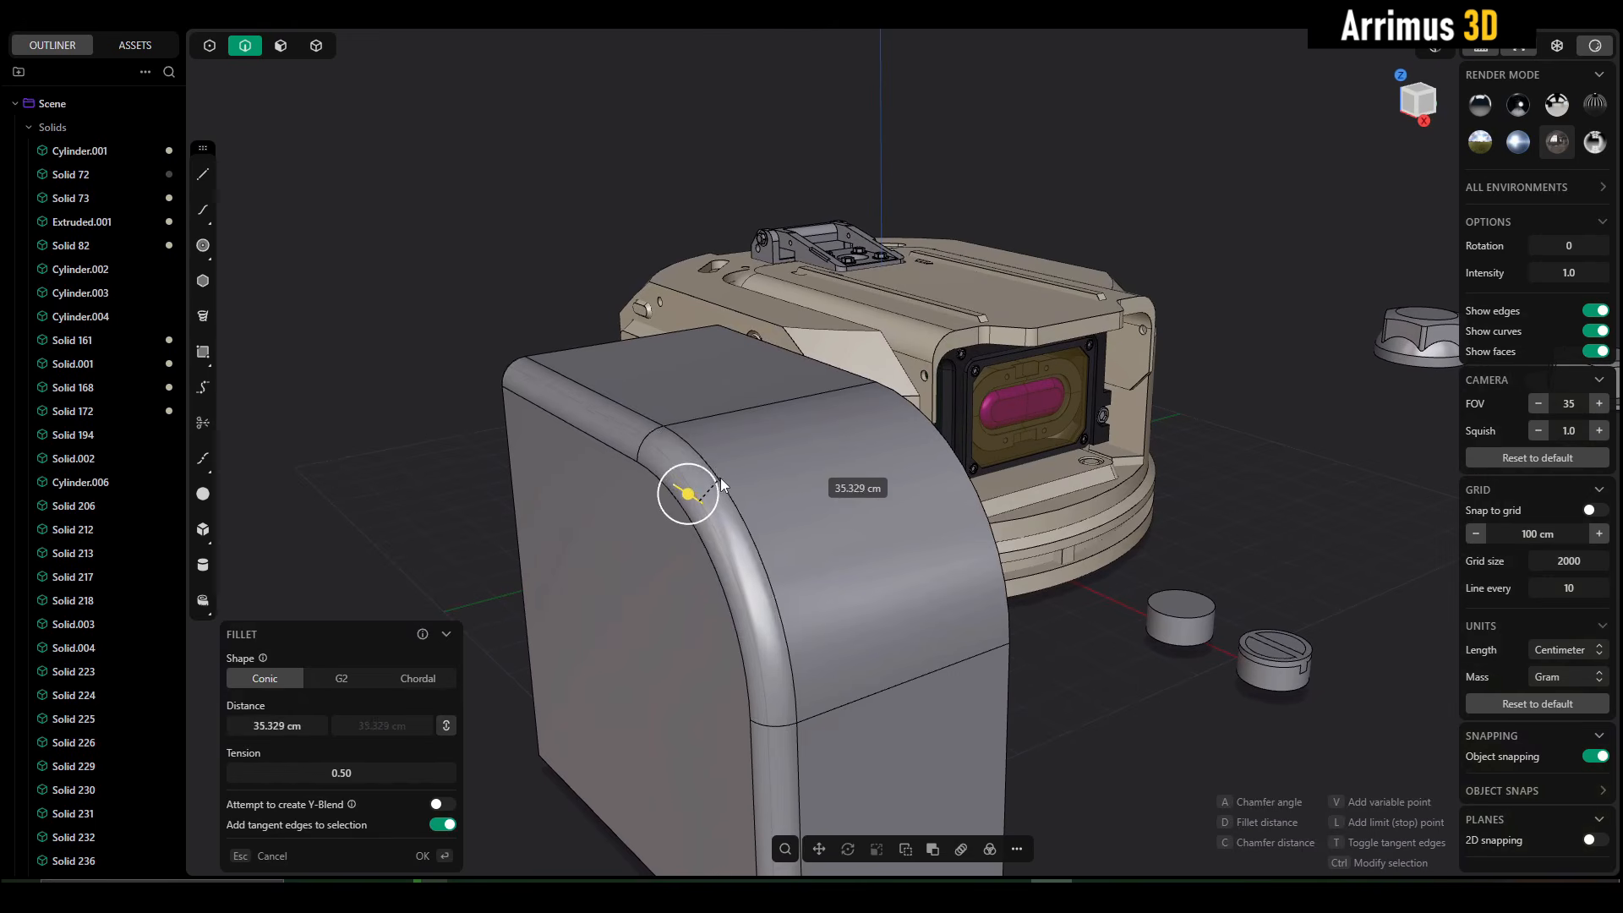
key("Return")
- Select the box's large rounded face and try moving it along the Z axis
middle_click_drag(721, 476, 1231, 506)
key("4")
scroll(761, 402, "up", 5)
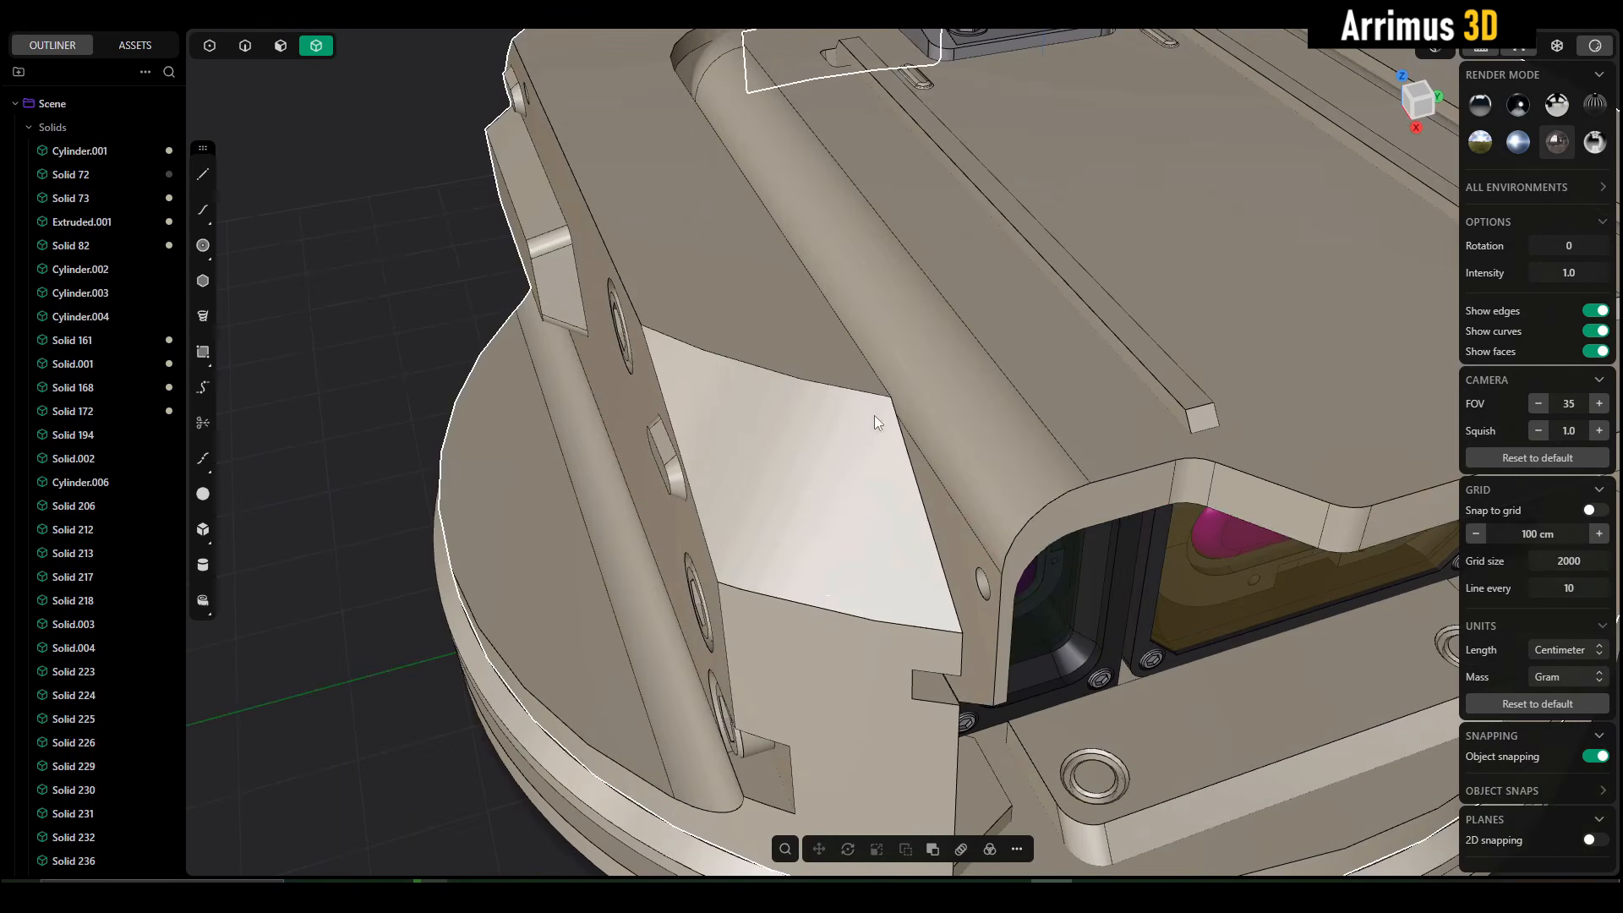
middle_click_drag(1103, 494, 1058, 497)
scroll(1096, 363, "down", 8)
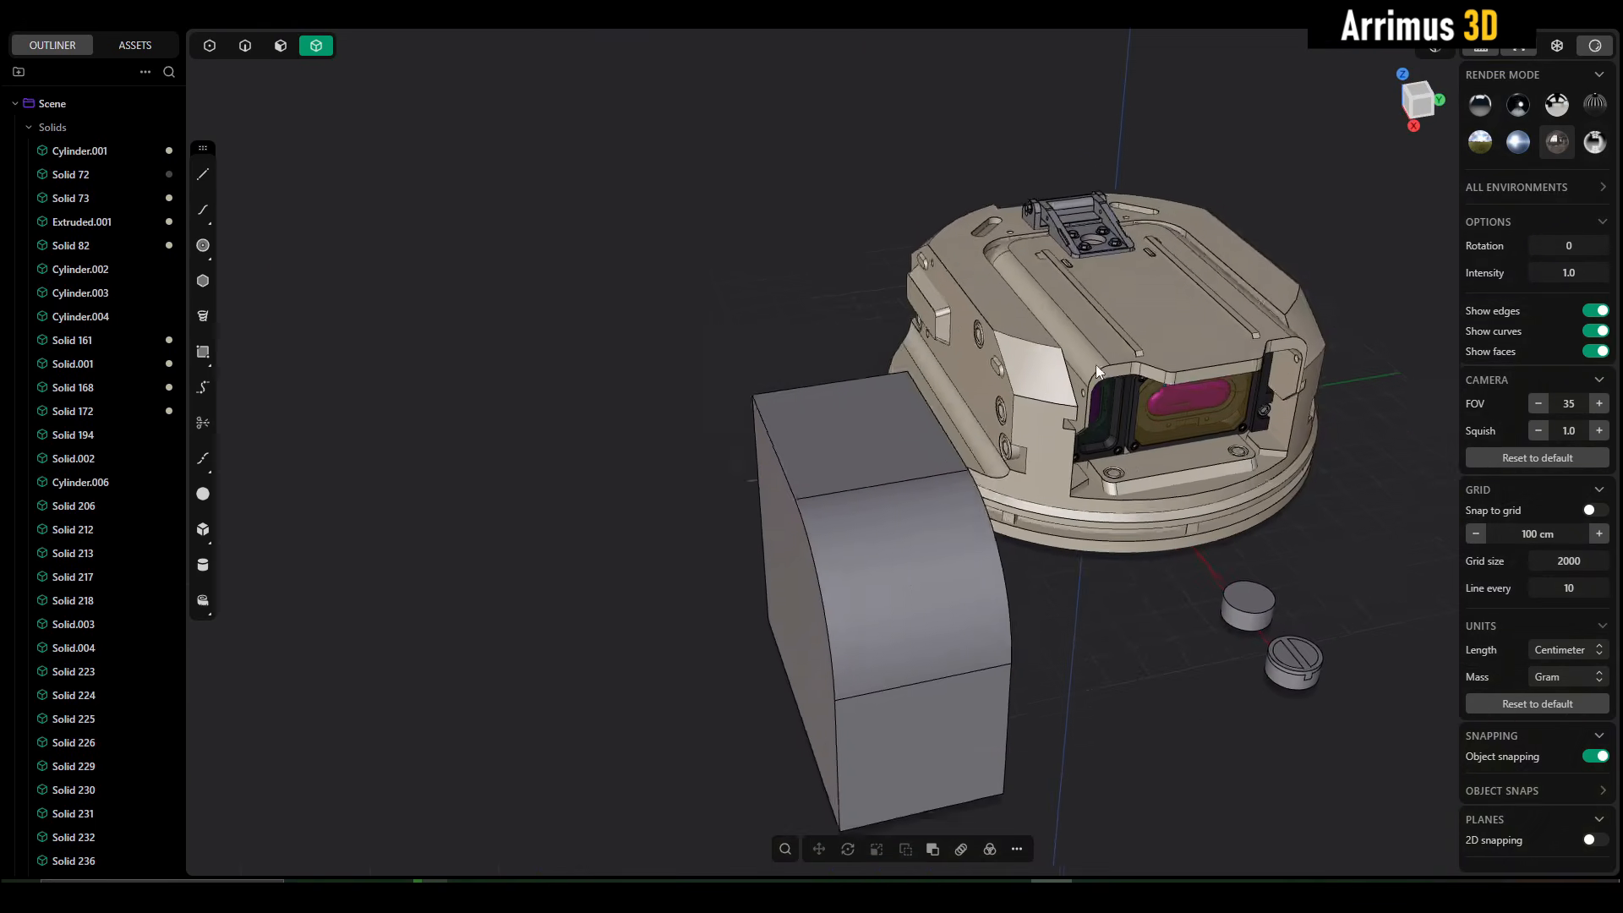
middle_click_drag(940, 509, 944, 460)
scroll(1009, 472, "up", 2)
key("3")
left_click(919, 493)
left_click_drag(944, 460, 1006, 391)
key("ctrl+z")
left_click(1168, 505)
left_click(926, 481)
key("g")
key("z")
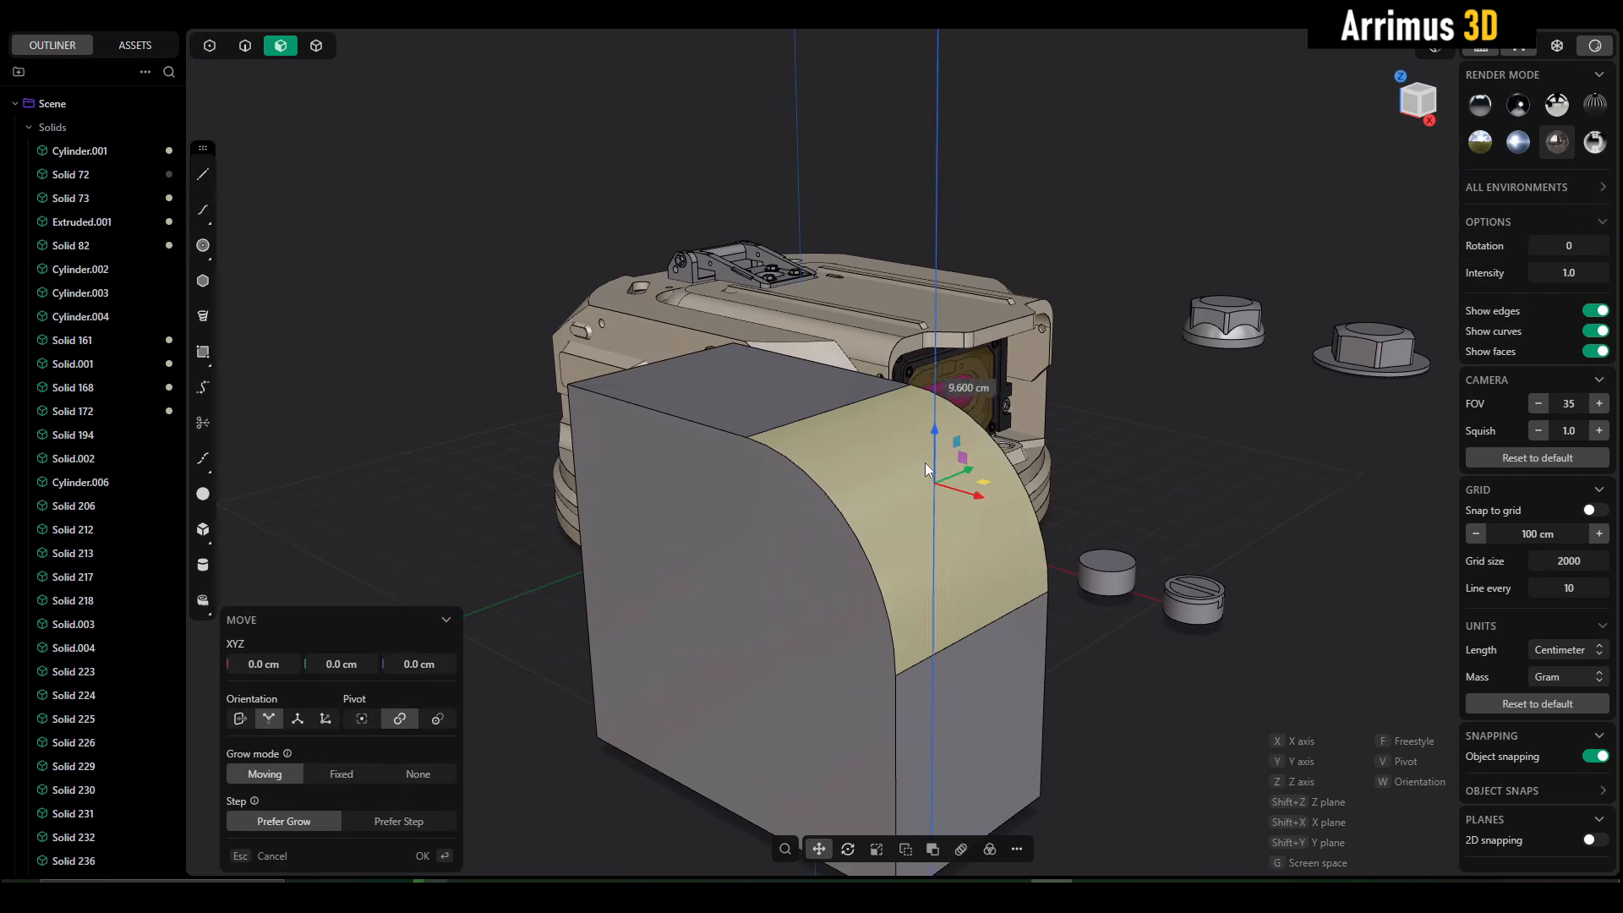
key("Escape")
left_click(1185, 555)
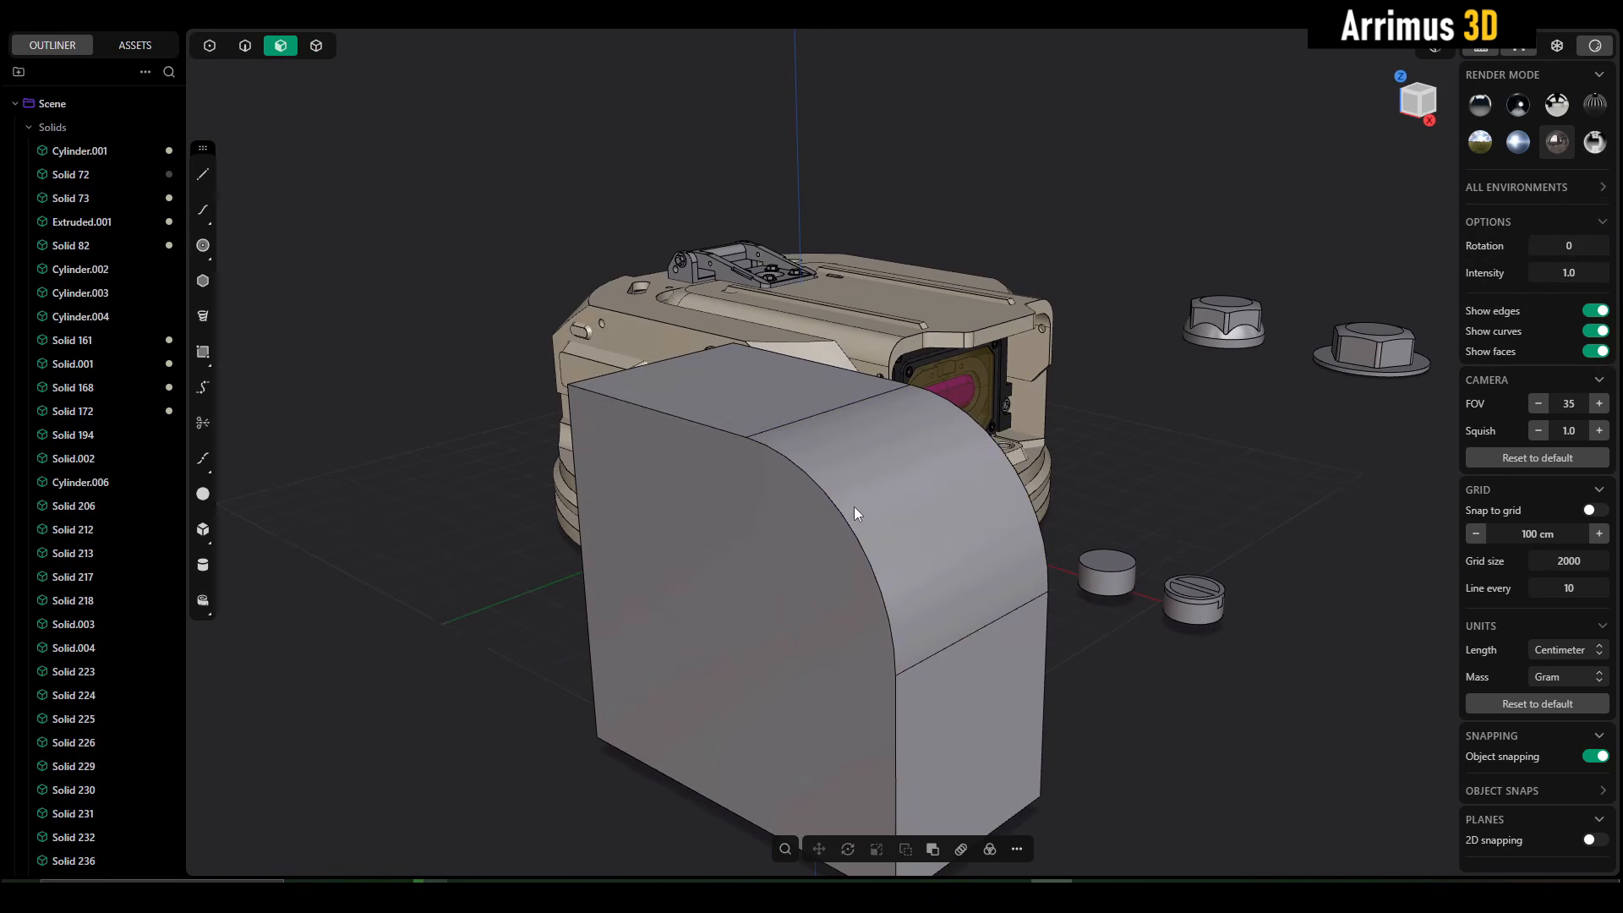
- Fillet the box's curved side edge, including its tangent edges, with a small radius
left_click(846, 509, "alt")
middle_click_drag(1192, 651, 1207, 703)
key("2")
key("Escape")
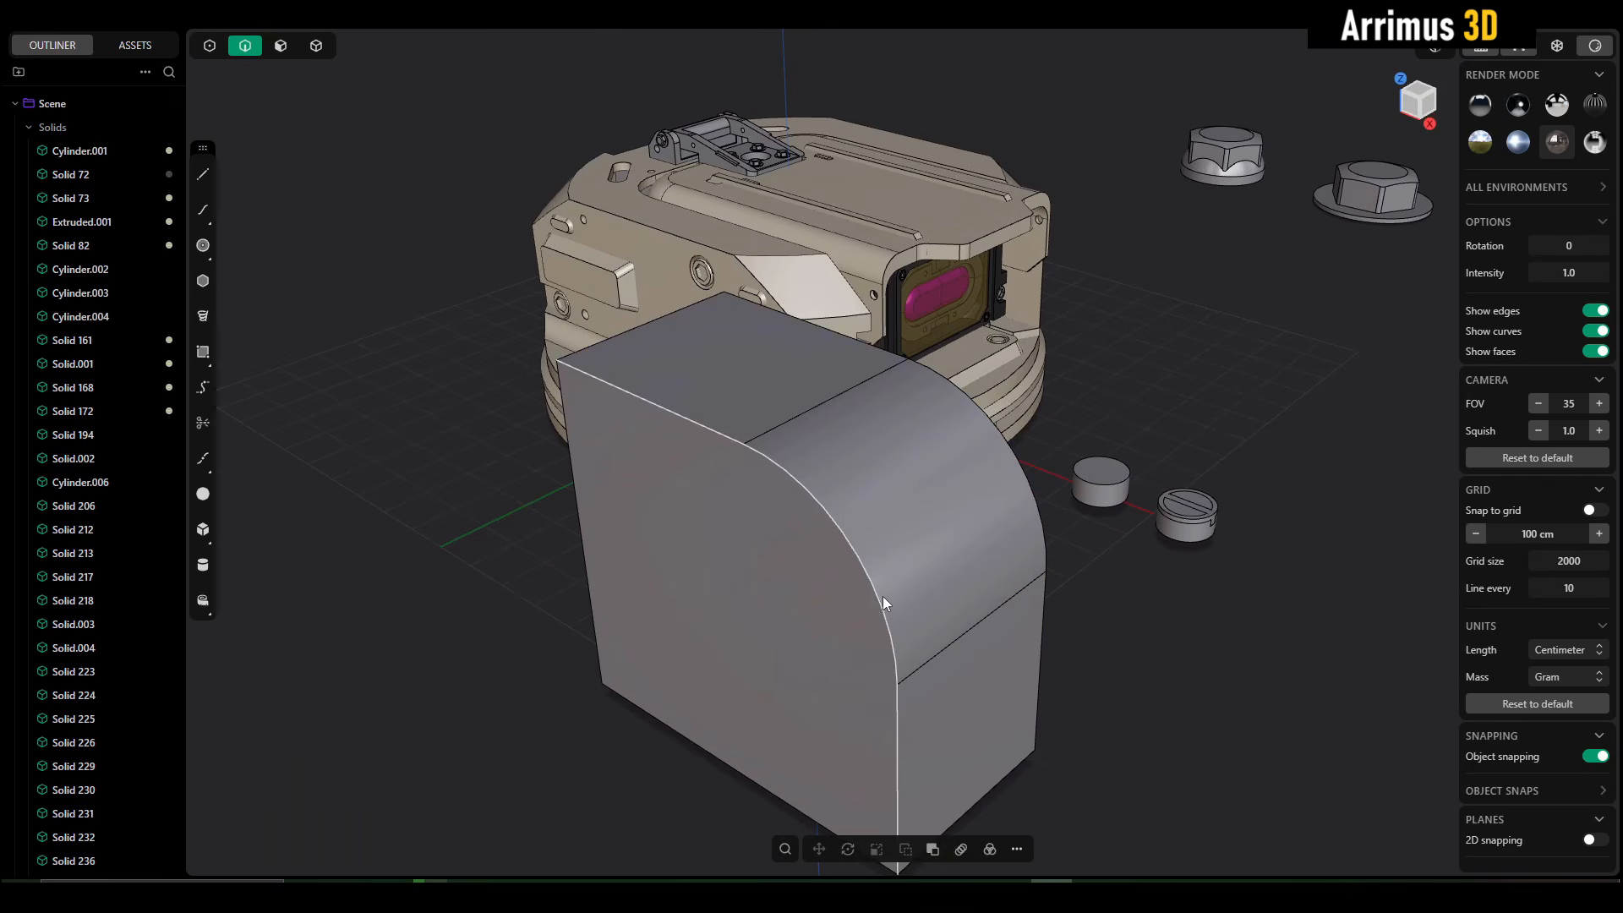
left_click(883, 596)
key("f")
left_click_drag(1040, 502, 1065, 352)
right_click(1181, 606)
- Examine the box's large rounded face and the narrow fillet face beside it
key("3")
left_click(965, 488)
left_click(1136, 443)
middle_click_drag(832, 563, 874, 553)
left_click(876, 526)
left_click_drag(876, 524, 907, 480)
left_click(854, 551)
left_click(970, 530)
middle_click_drag(971, 531, 891, 560)
- Delete the filleted box in front of the turret
scroll(892, 561, "down", 5)
key("4")
scroll(930, 571, "up", 4)
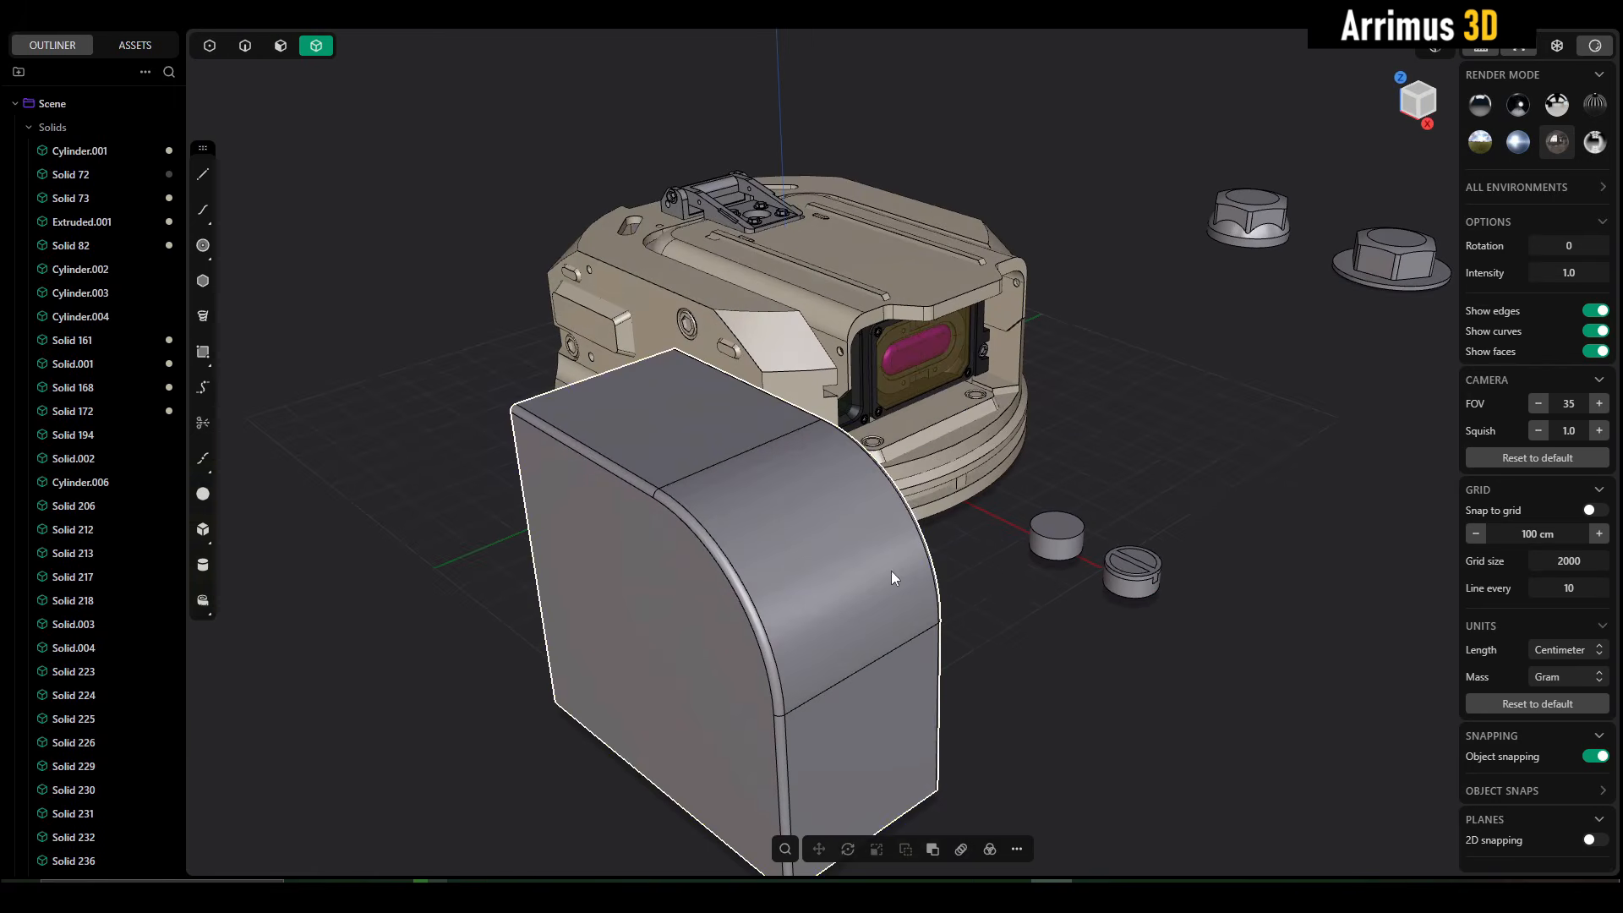
left_click(883, 569)
middle_click_drag(879, 372, 886, 455, "shift")
key("Delete")
- Isolate the turret's top cover plate, Solid 73
scroll(705, 413, "up", 5)
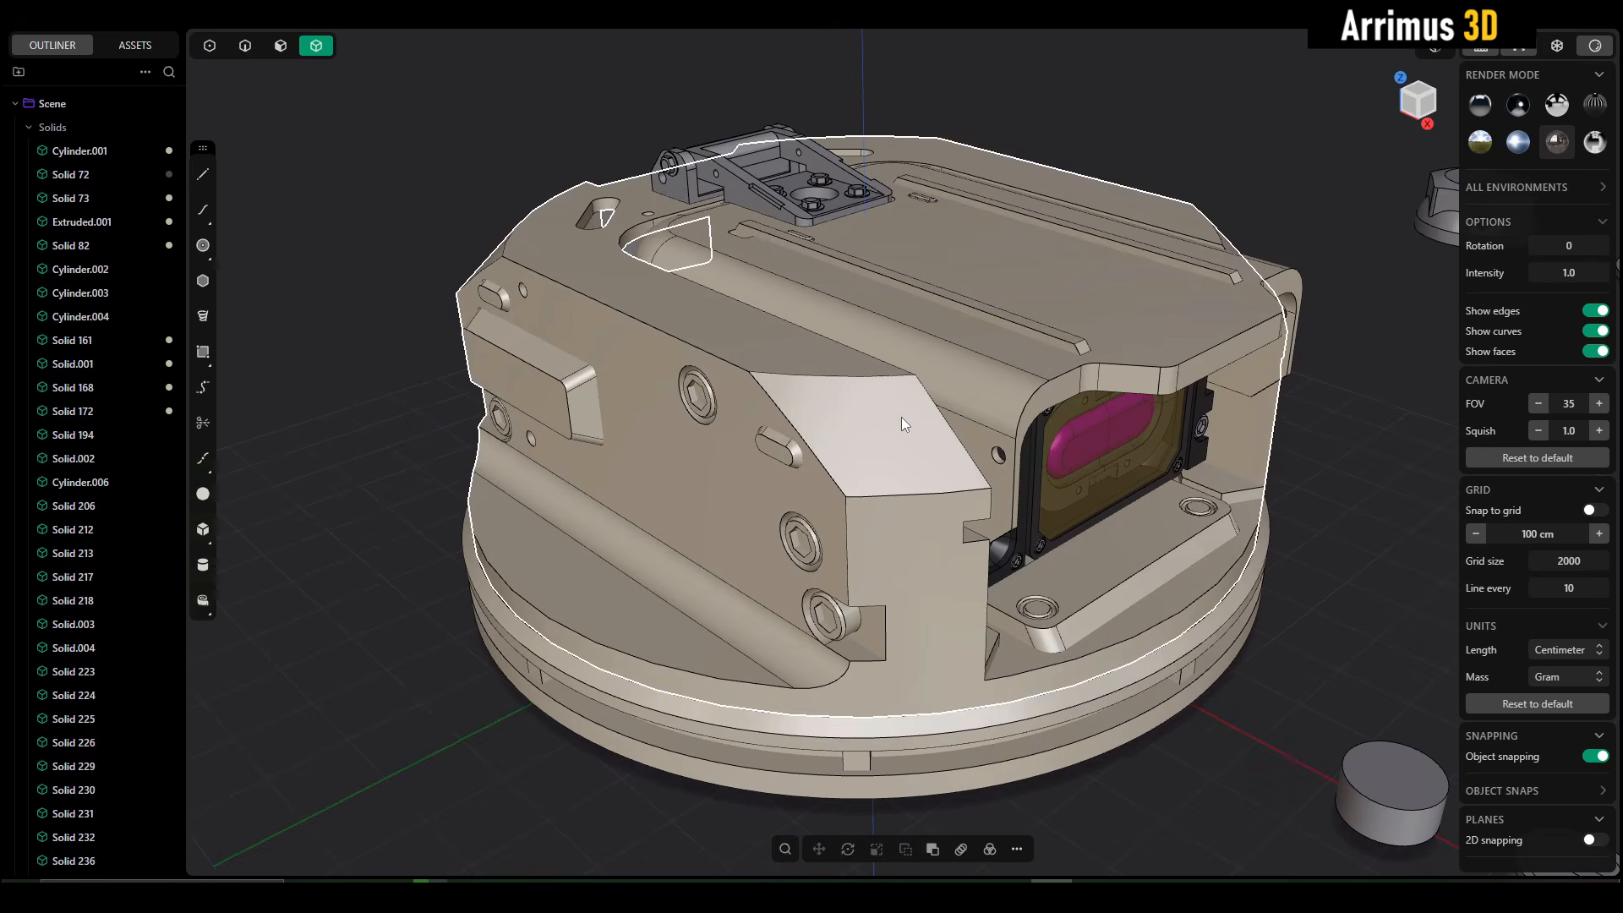
left_click(1084, 326)
key("/")
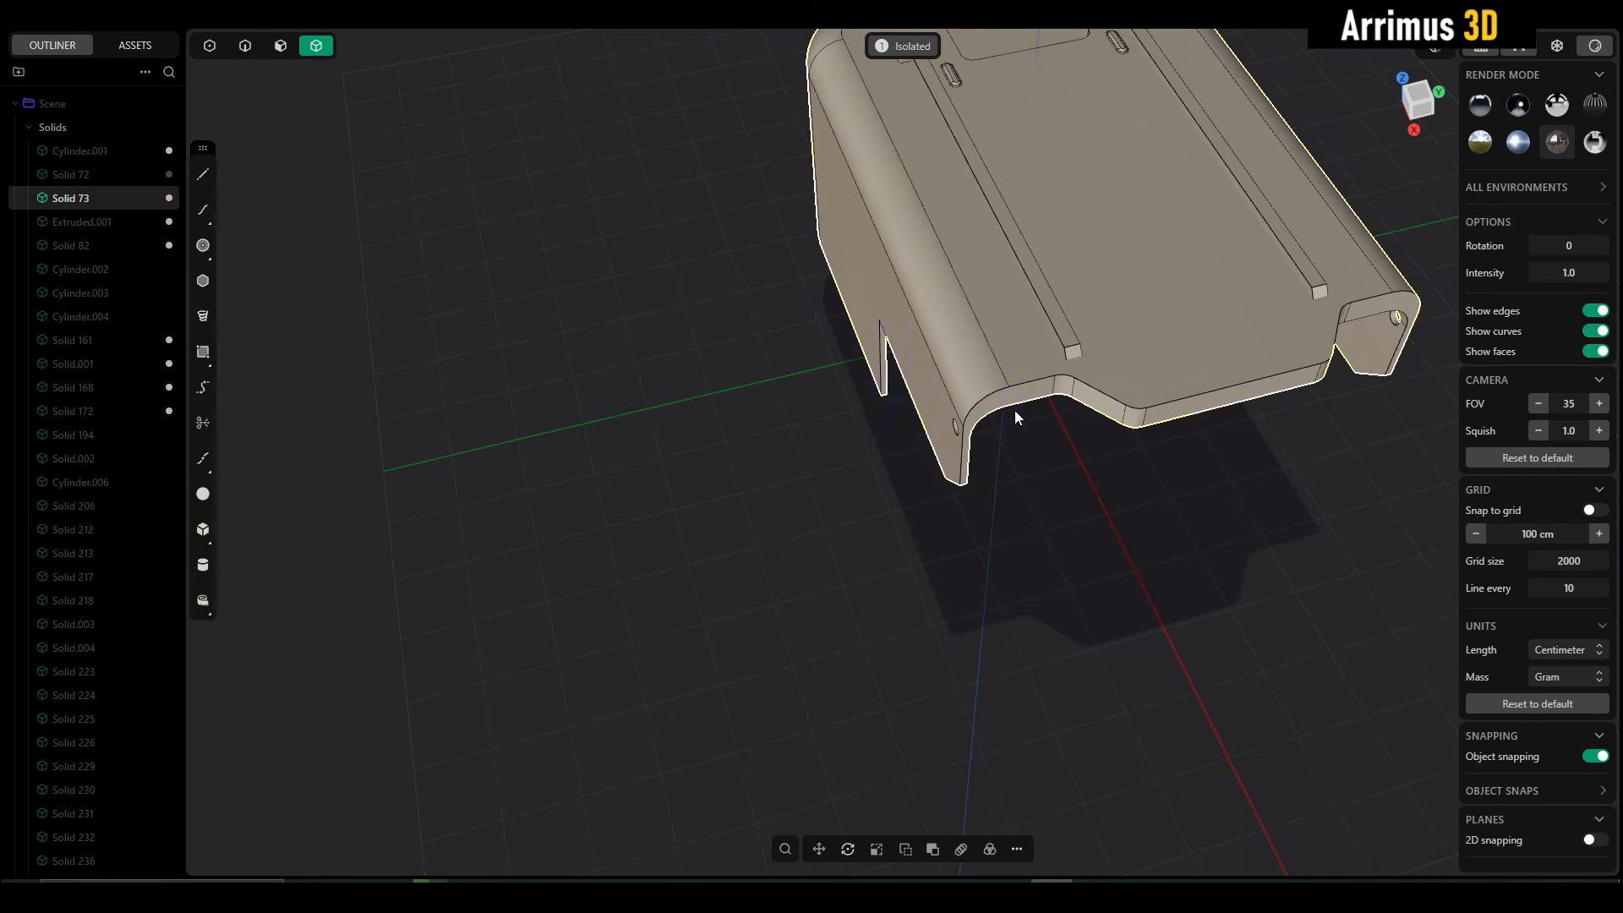
scroll(888, 584, "up", 5)
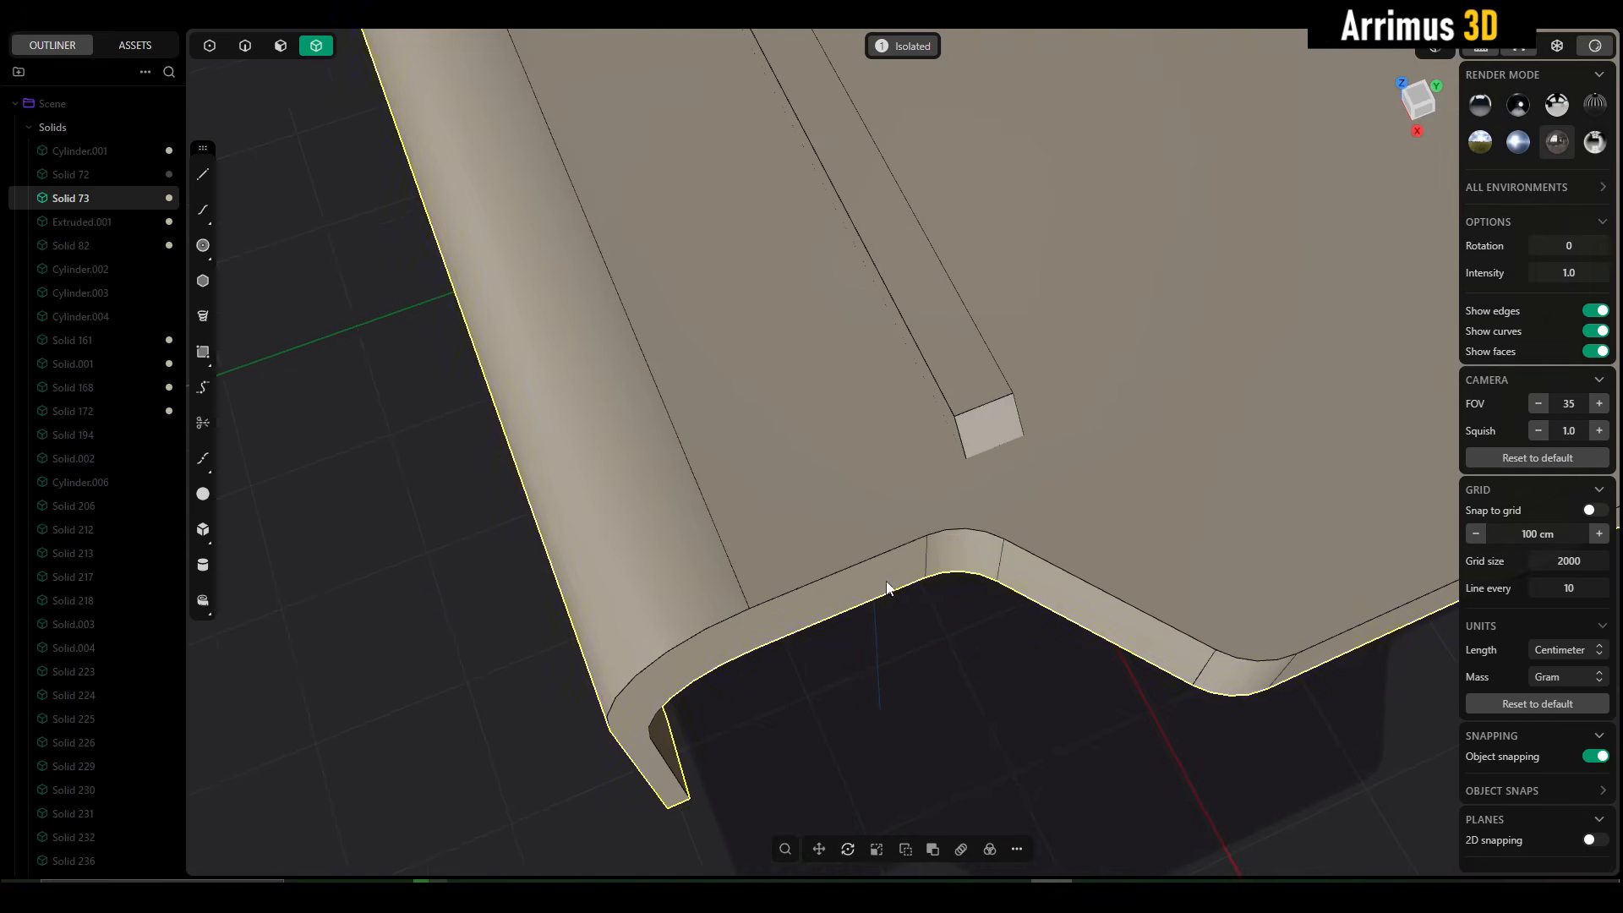
- Select the two rounded corner faces along the cover's stepped front edge and clear the selection
left_click(967, 557)
middle_click_drag(1065, 636, 870, 540)
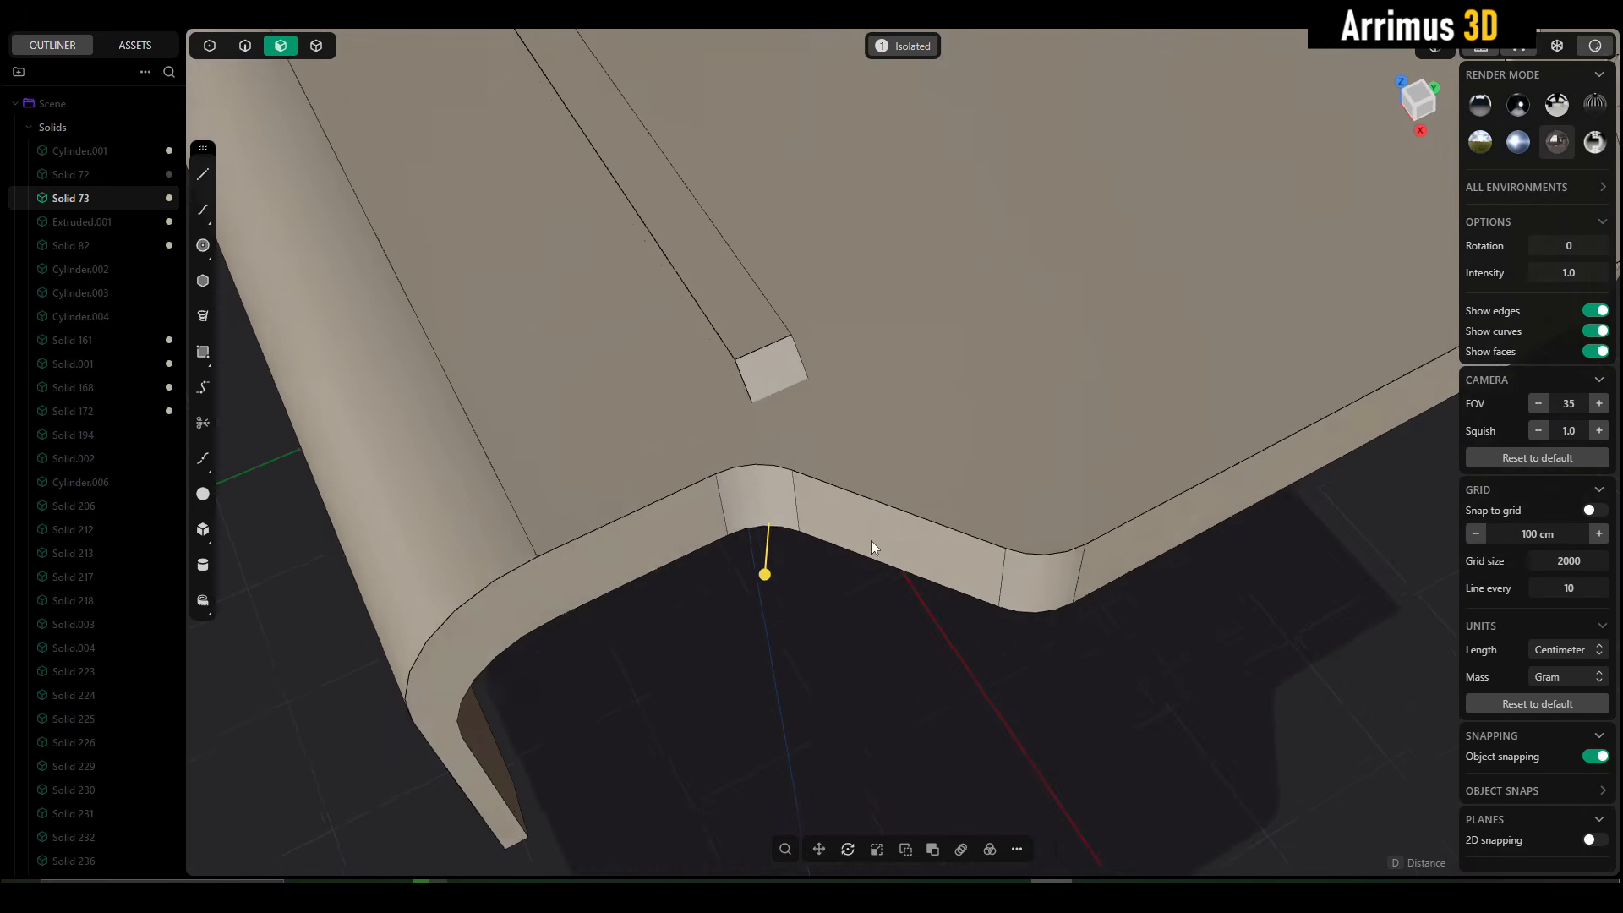
left_click(1062, 582)
left_click(781, 517)
scroll(783, 539, "down", 5)
key("4")
left_click(824, 583)
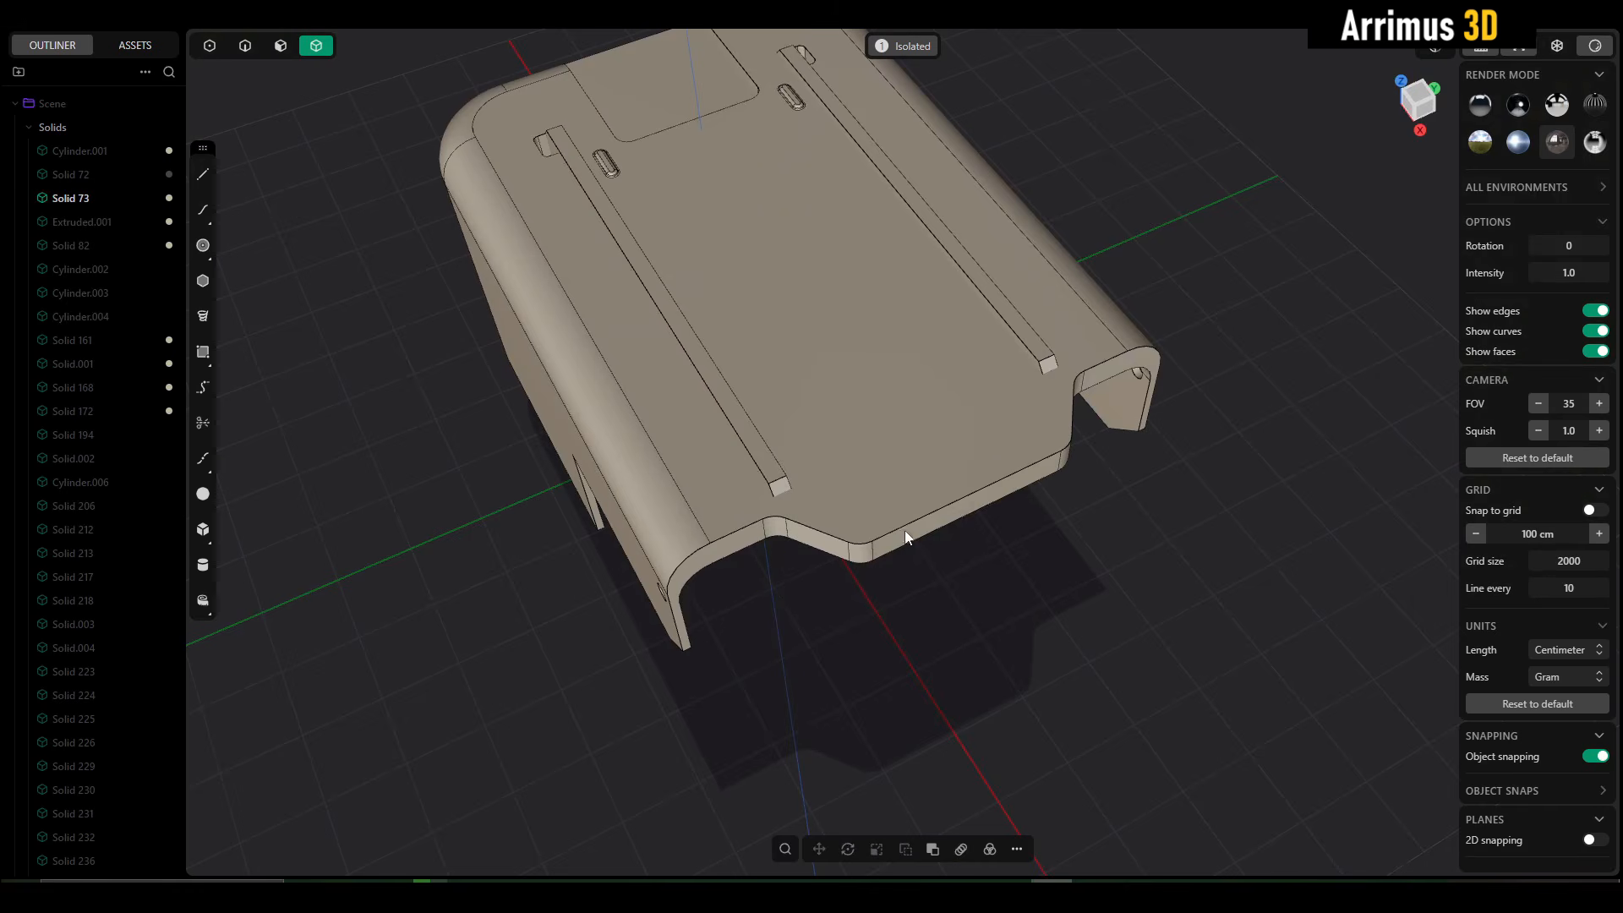
- Try deleting the two rounded corner faces on the cover's stepped front edge to make the corners sharp
scroll(887, 582, "up", 6)
key("3")
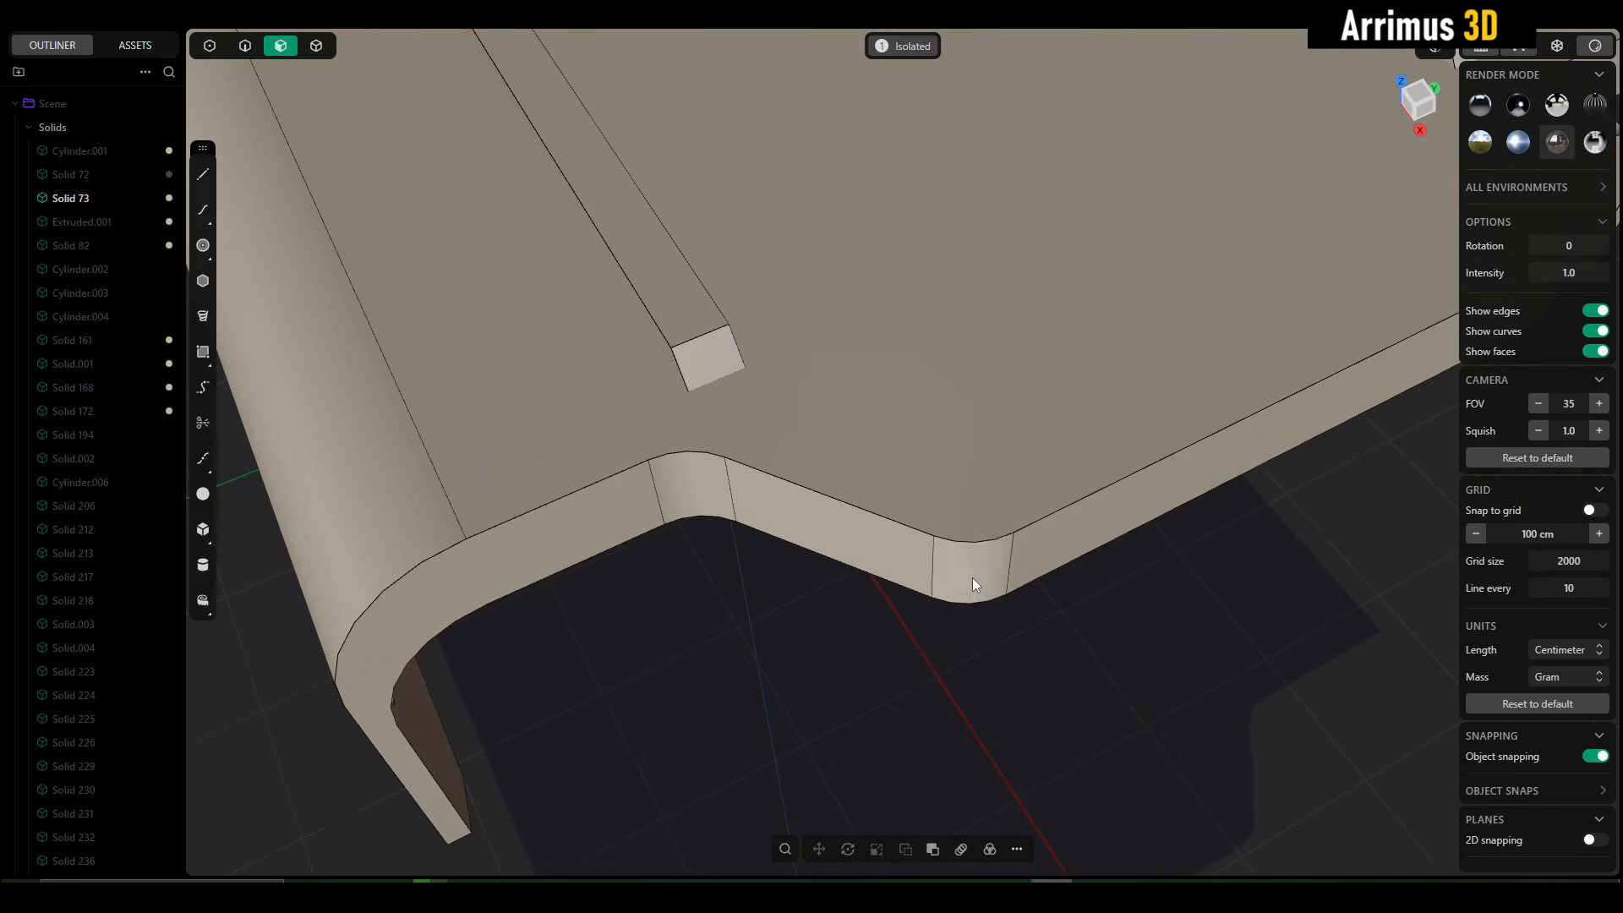
left_click(972, 577)
left_click(706, 494, "shift")
key("Delete")
scroll(1053, 475, "down", 4)
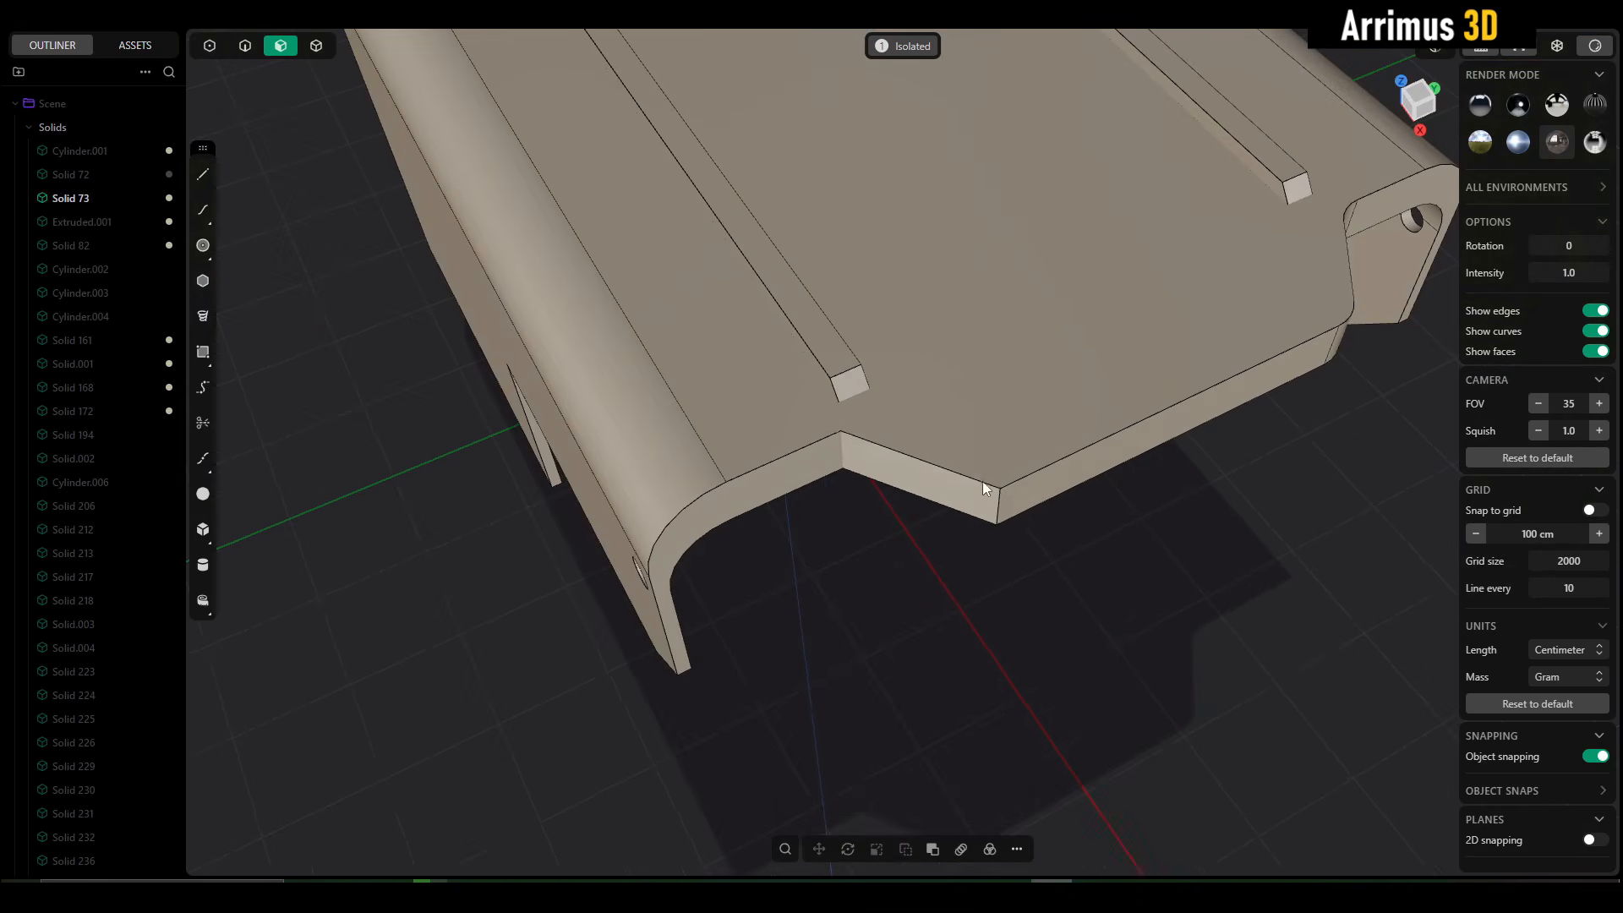
key("ctrl+z")
left_click(1131, 591)
- Try a conic fillet on the cover's upper front edge with tangent edges added to the selection
scroll(1125, 583, "down", 2)
scroll(948, 480, "up", 4)
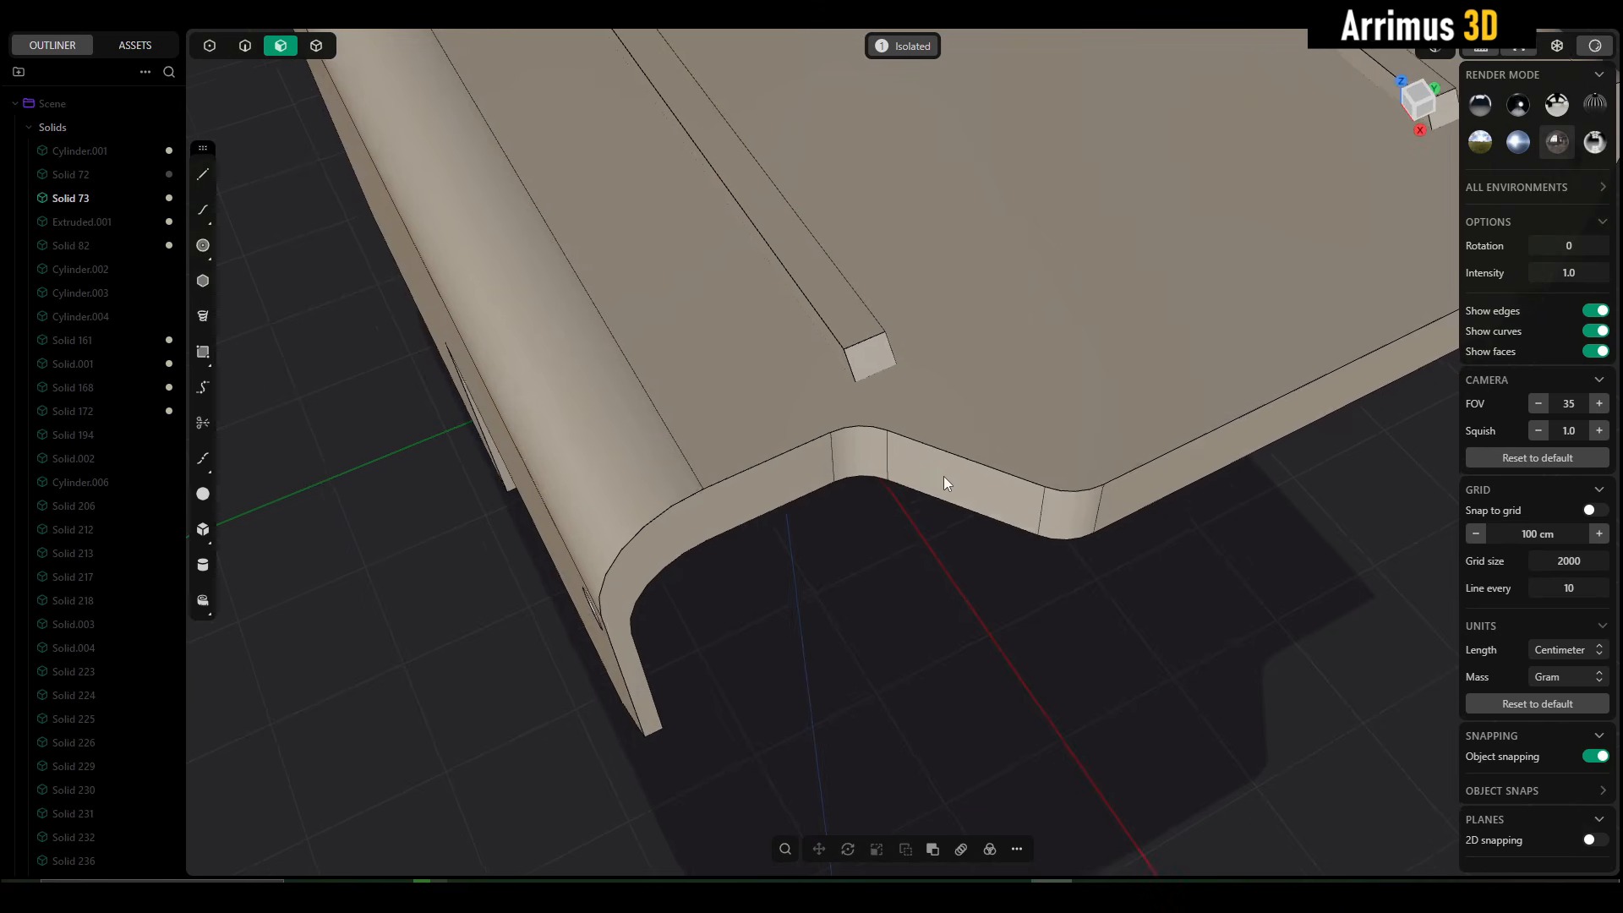
key("2")
scroll(1001, 460, "down", 2)
scroll(1000, 458, "up", 4)
left_click(998, 443)
key("f")
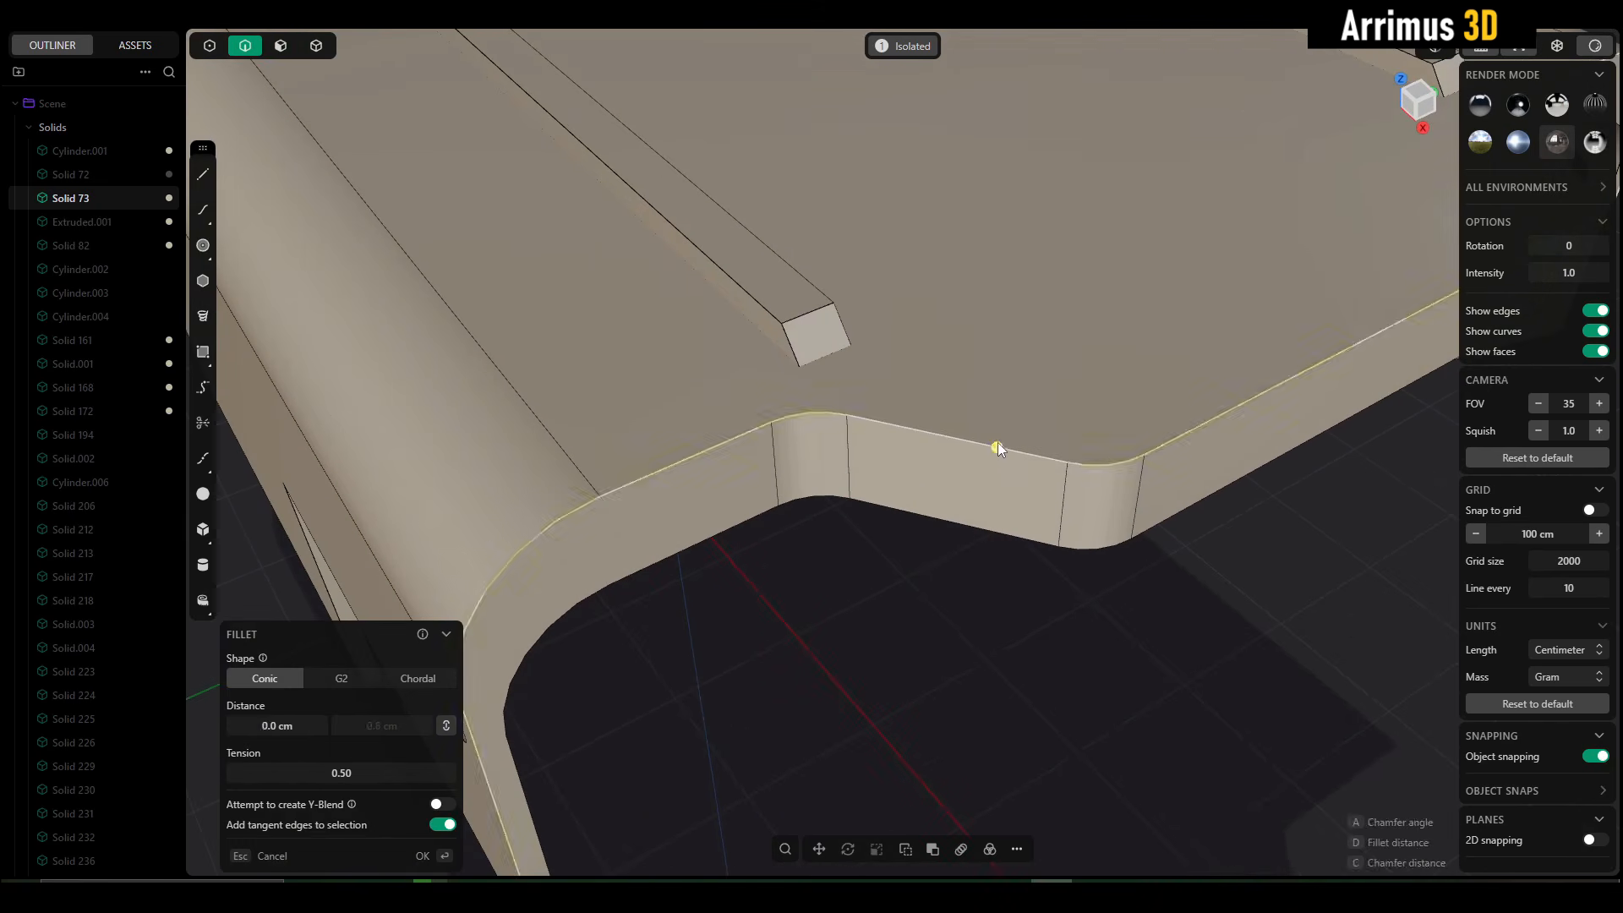
key("Escape")
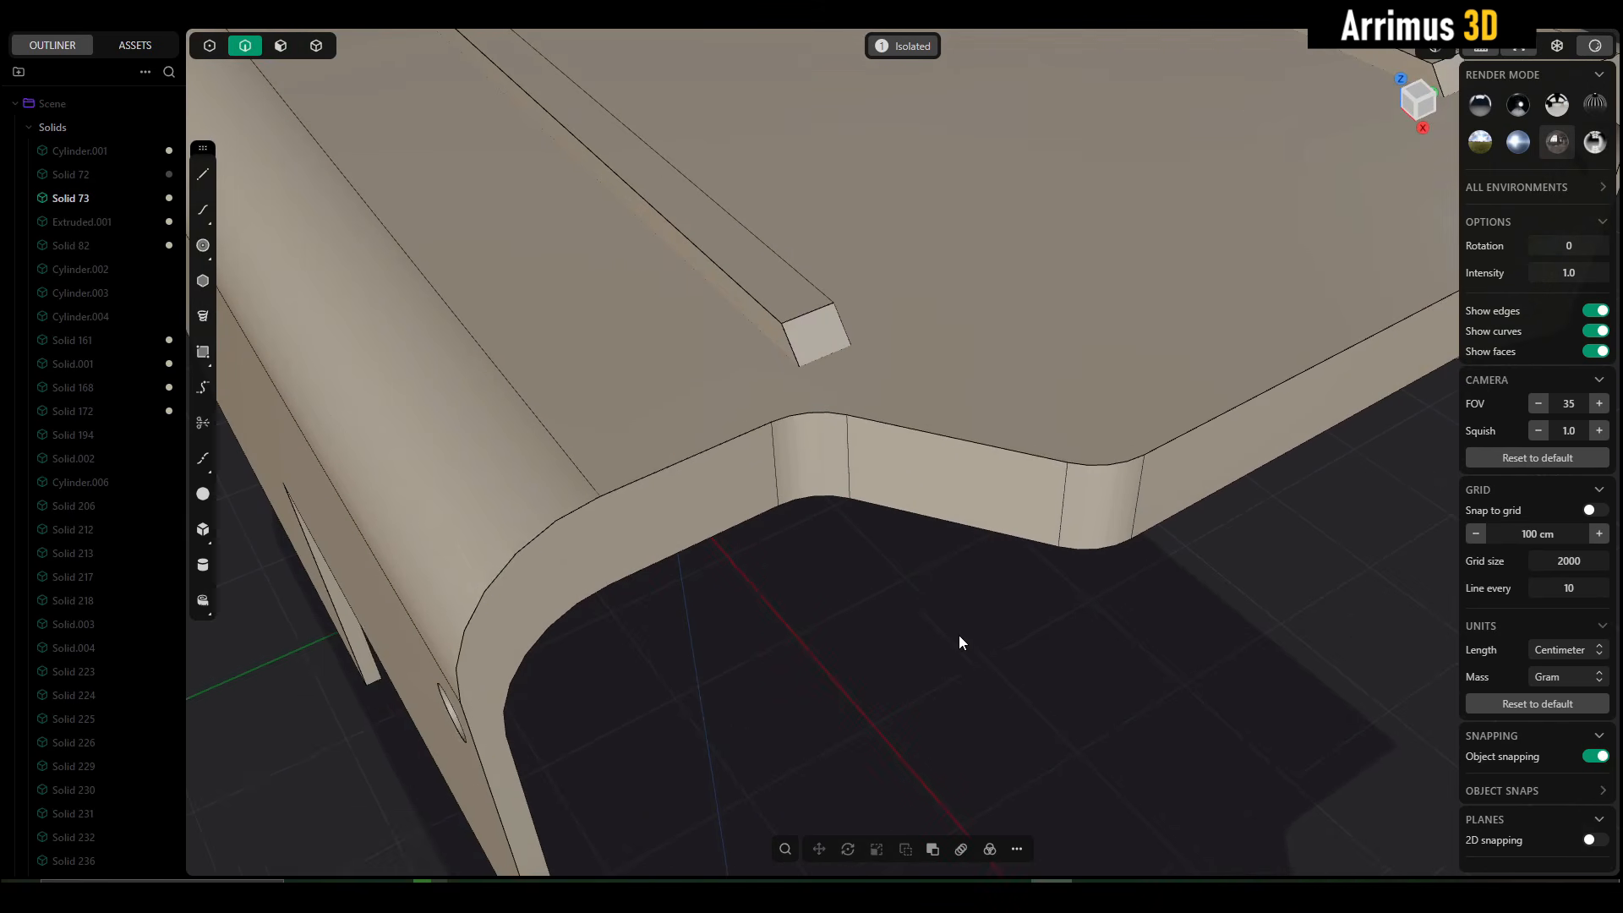
- Start a fillet again from the slanted segment of the cover's upper front edge and cancel it
scroll(960, 613, "down", 2)
middle_click_drag(960, 611, 947, 438)
scroll(947, 438, "up", 4)
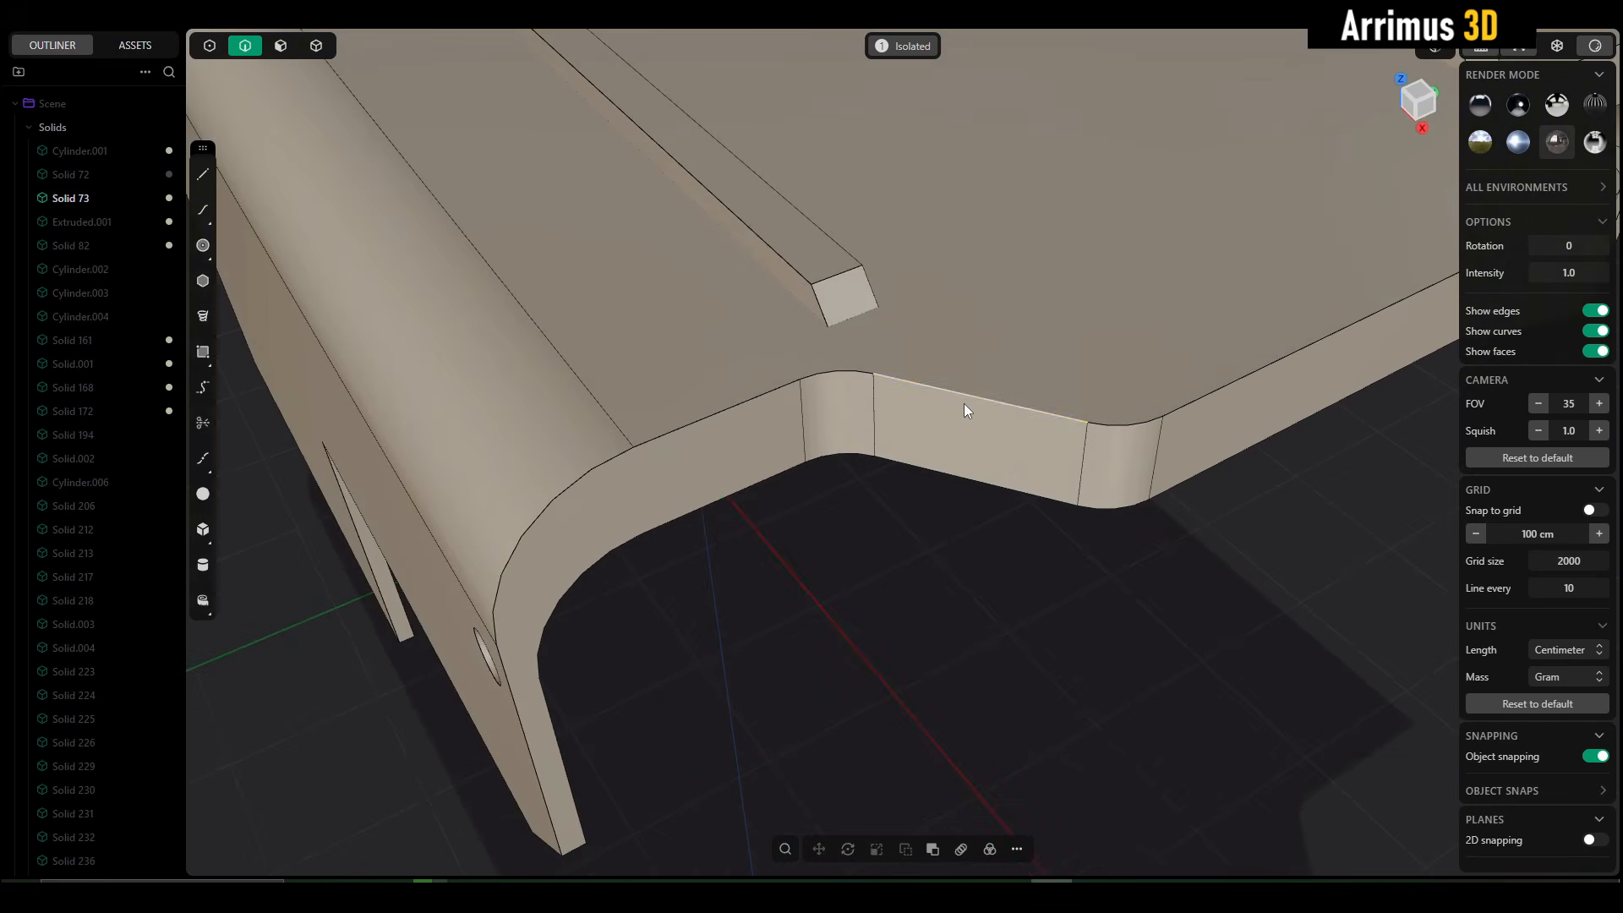
left_click(965, 404)
key("f")
key("Escape")
left_click(974, 546)
scroll(976, 542, "down", 5)
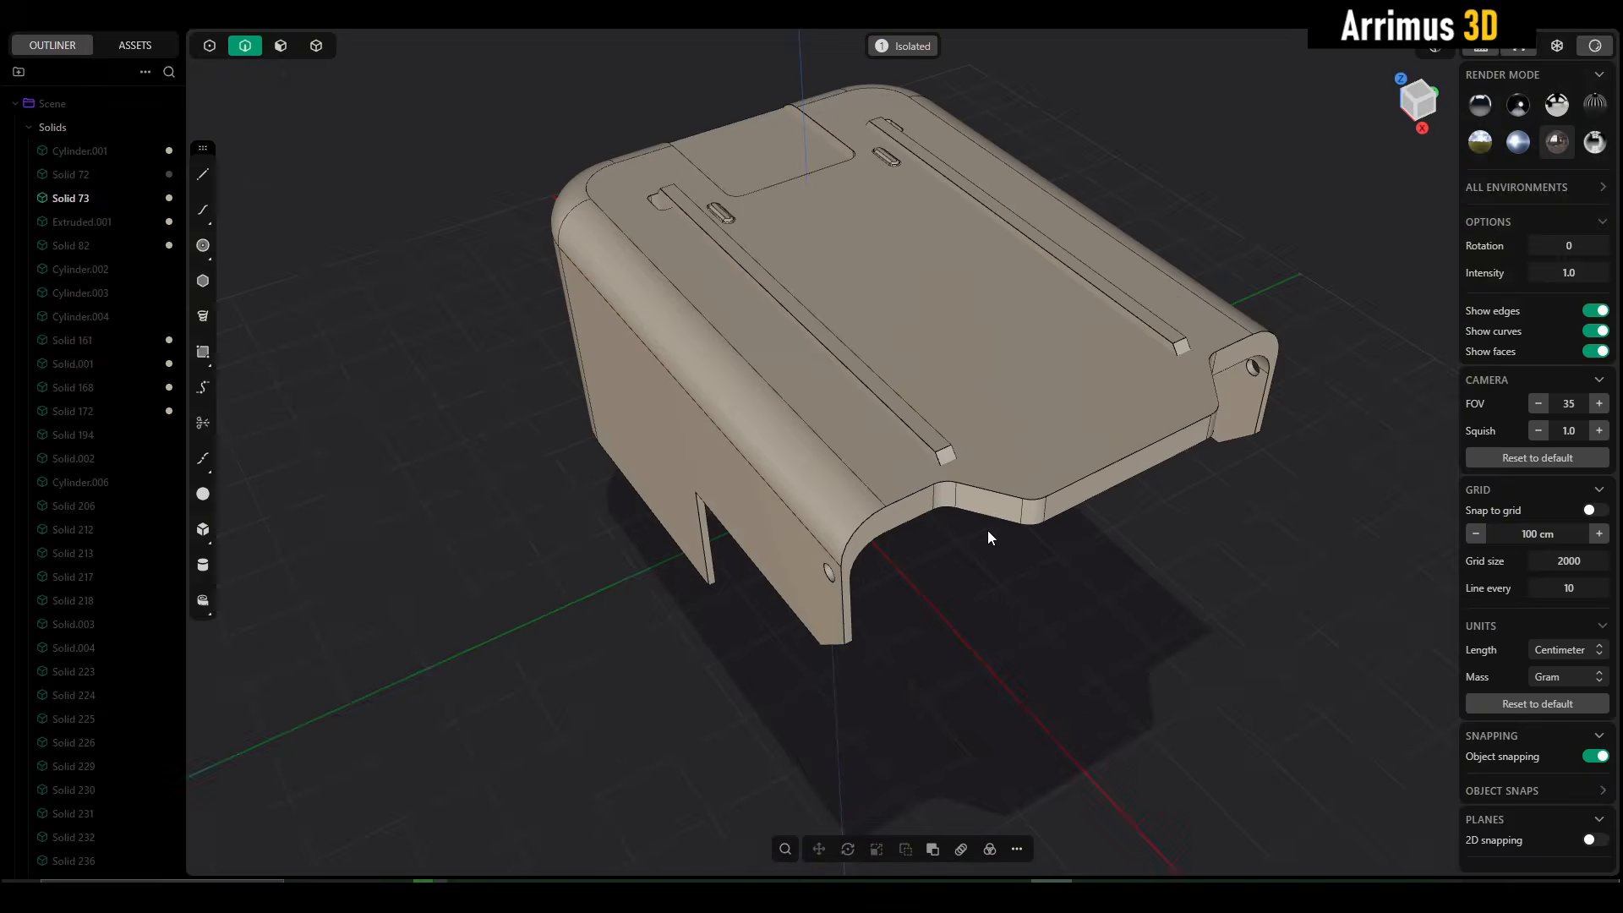
- Leave the cover's isolated view, switch to 3ds Max, and end the running turret render
key("slash")
middle_click_drag(901, 543, 830, 565, "shift")
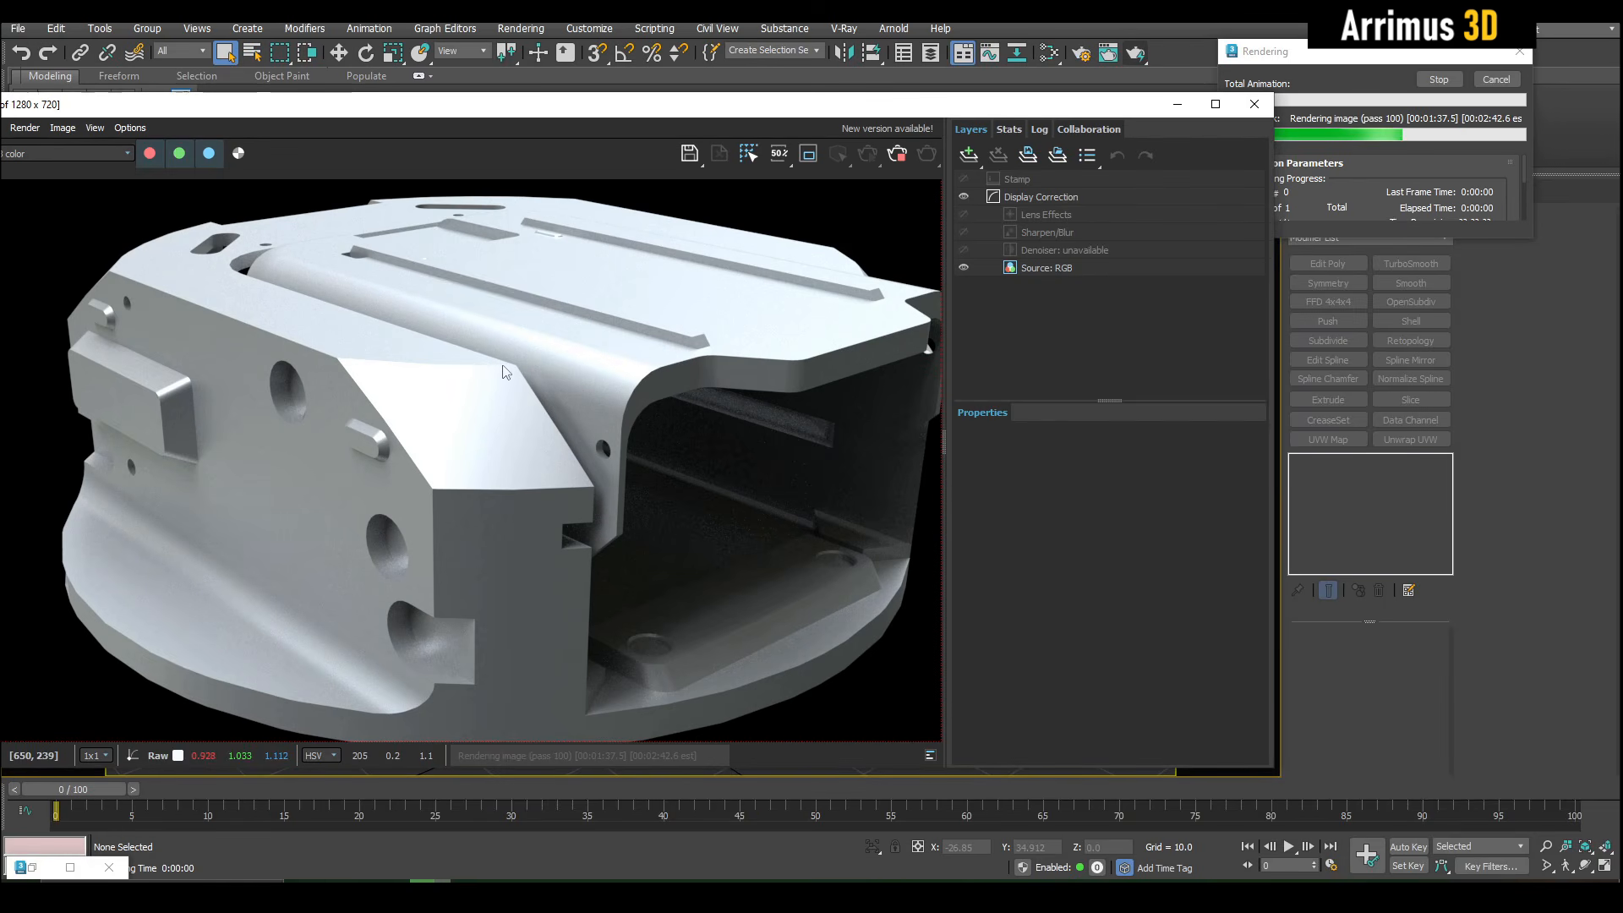
left_click(1511, 84)
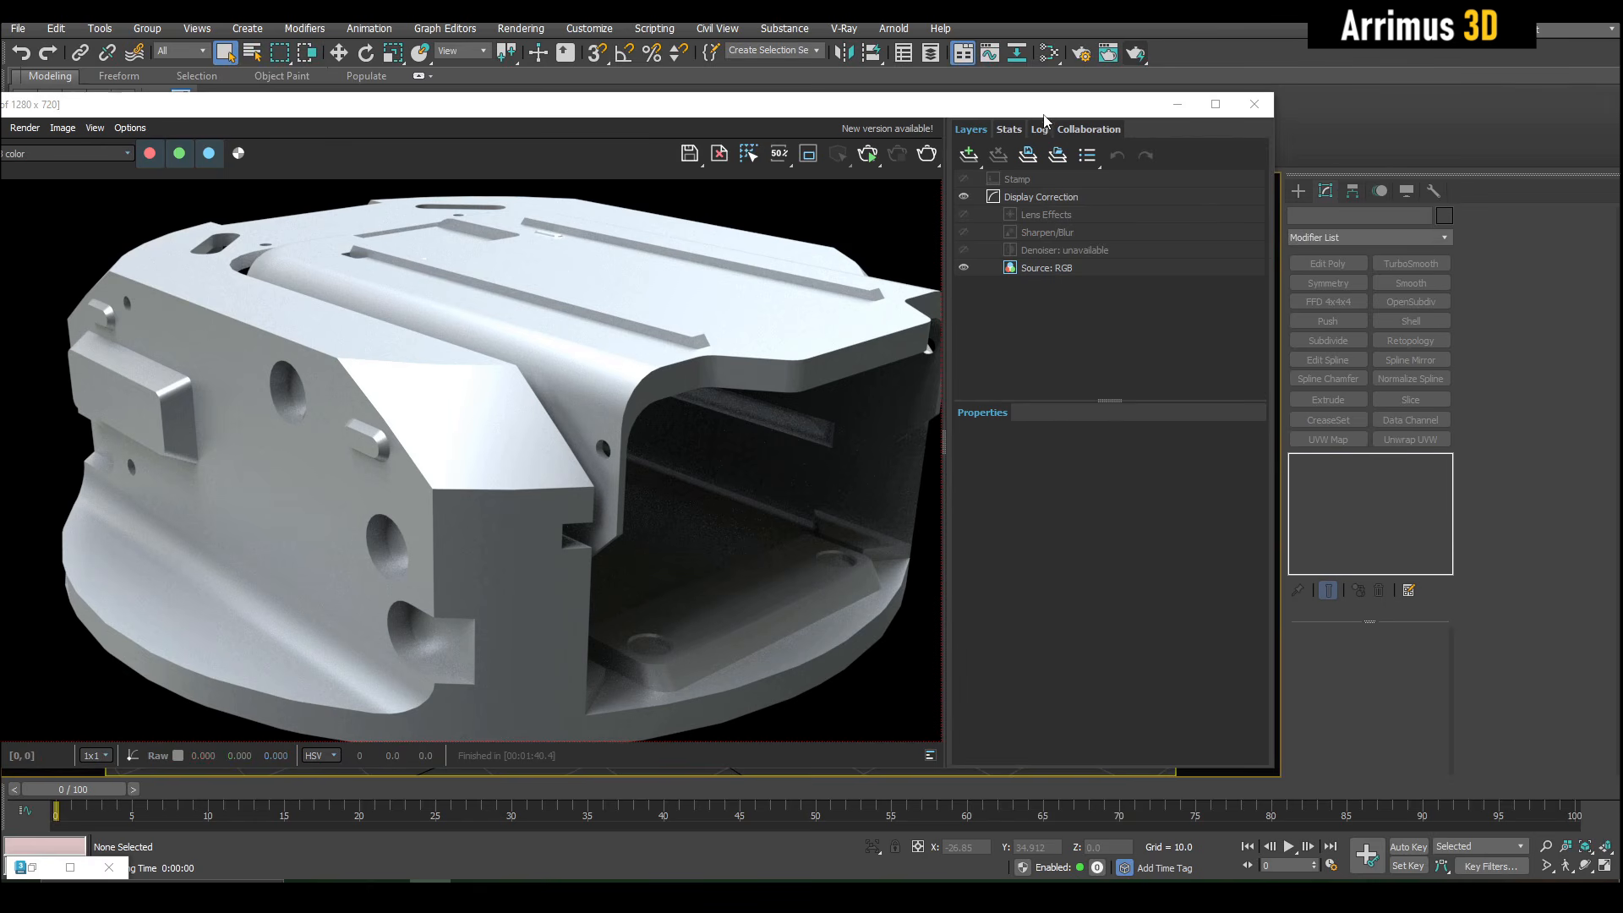
left_click_drag(1043, 113, 751, 160)
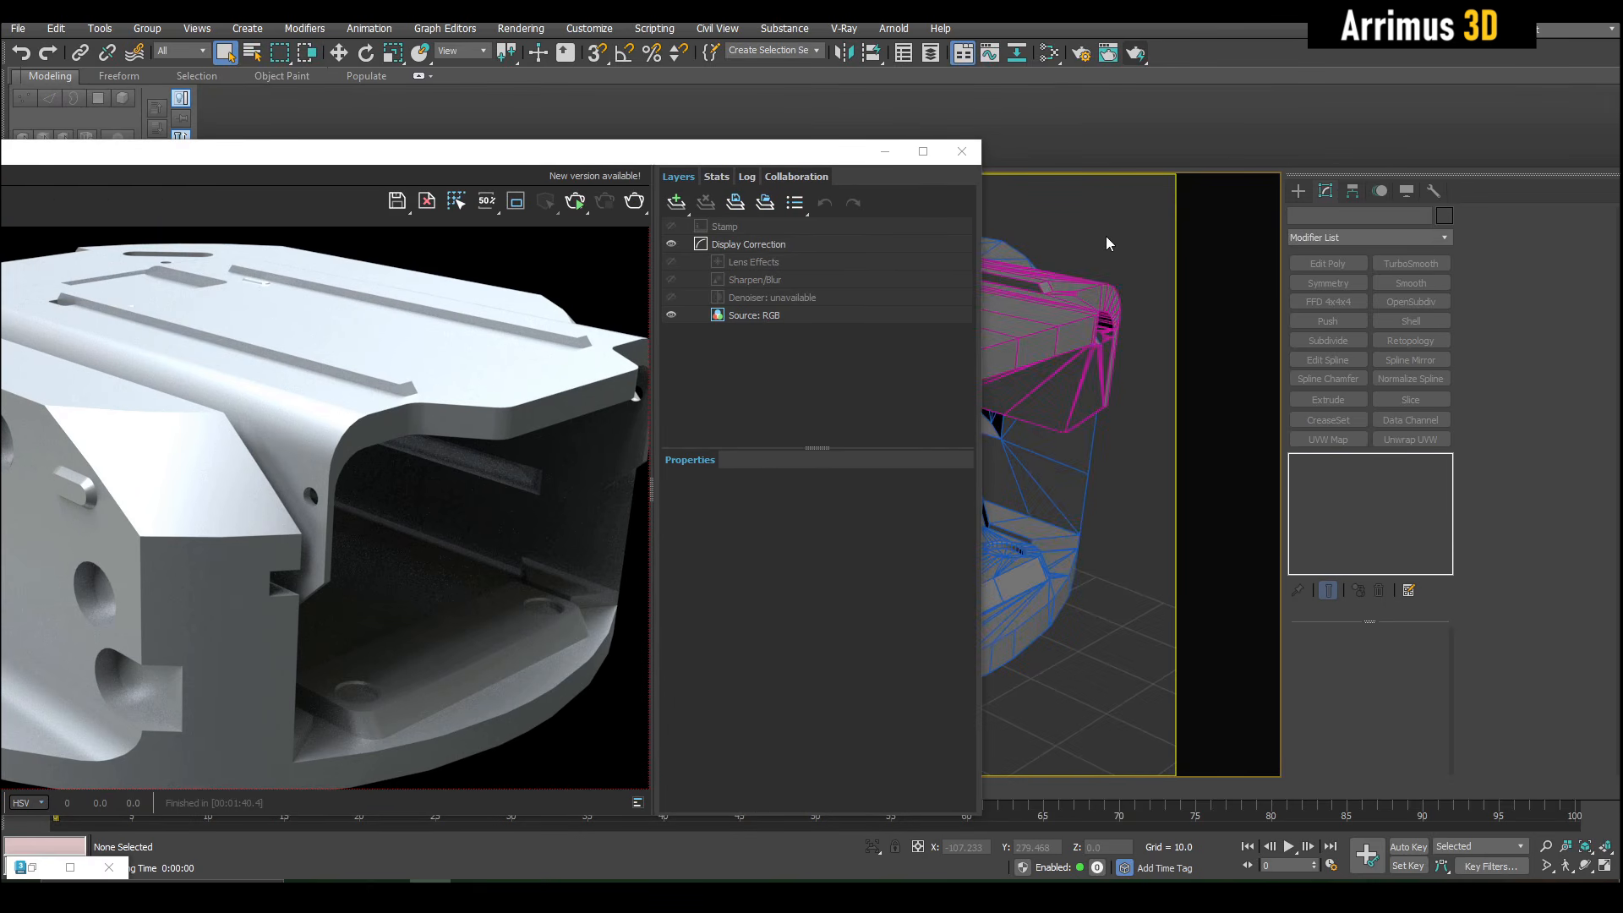
- Add a VRayEdgesTex map in the Slate Material Editor and connect it to the Bump input of the Material #3 VRayMtl
key("m")
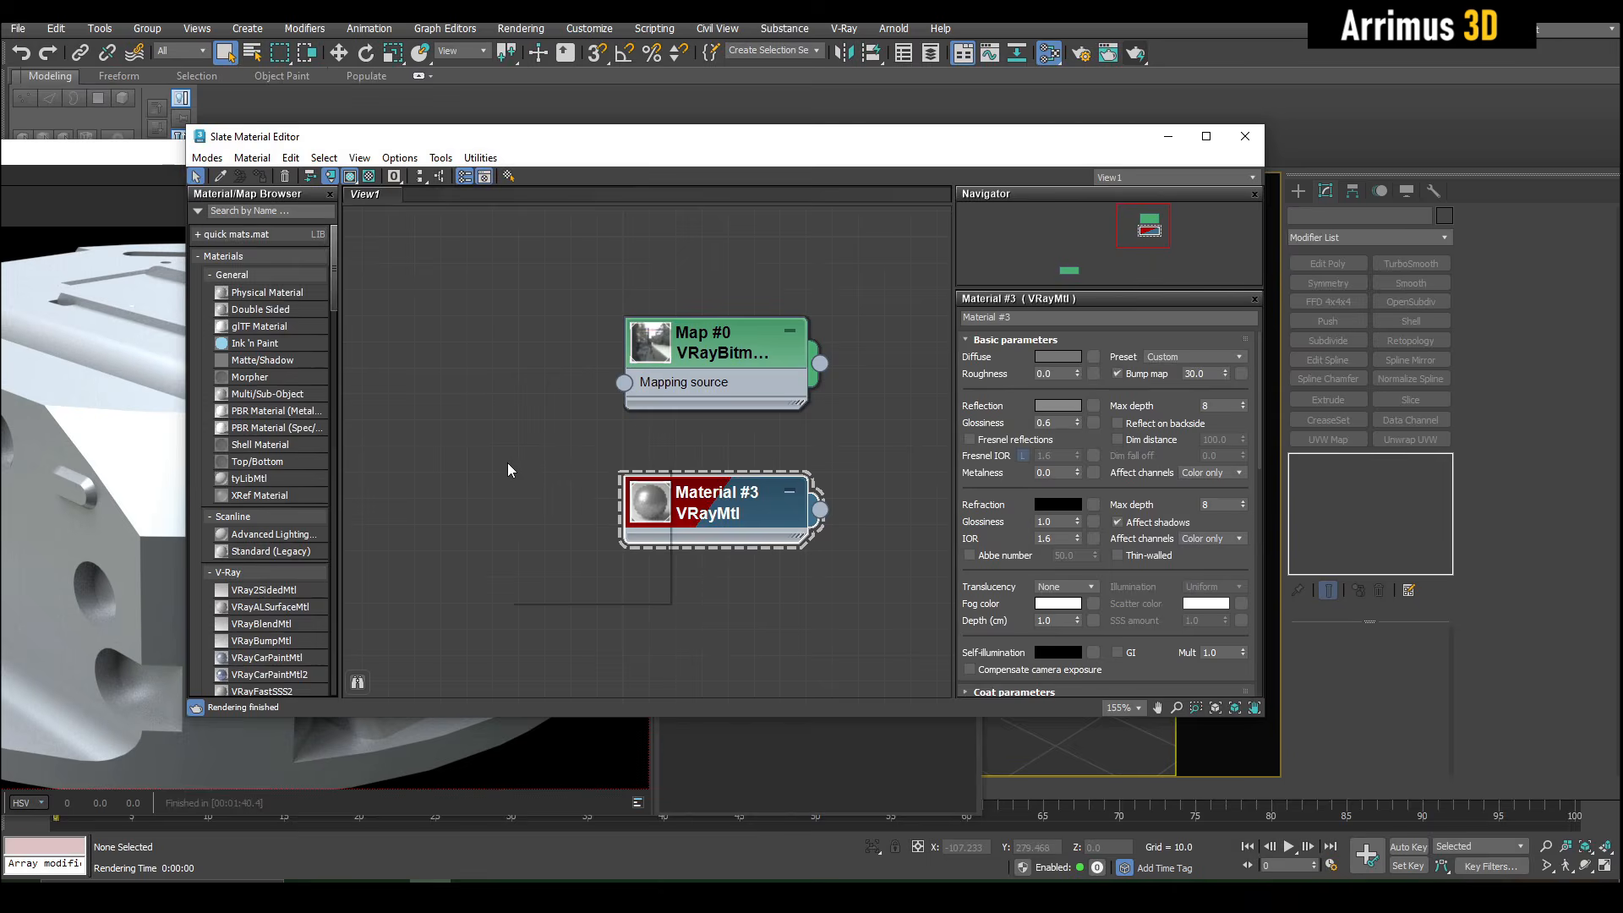
right_click(508, 470)
mouse_move(591, 511)
mouse_move(741, 606)
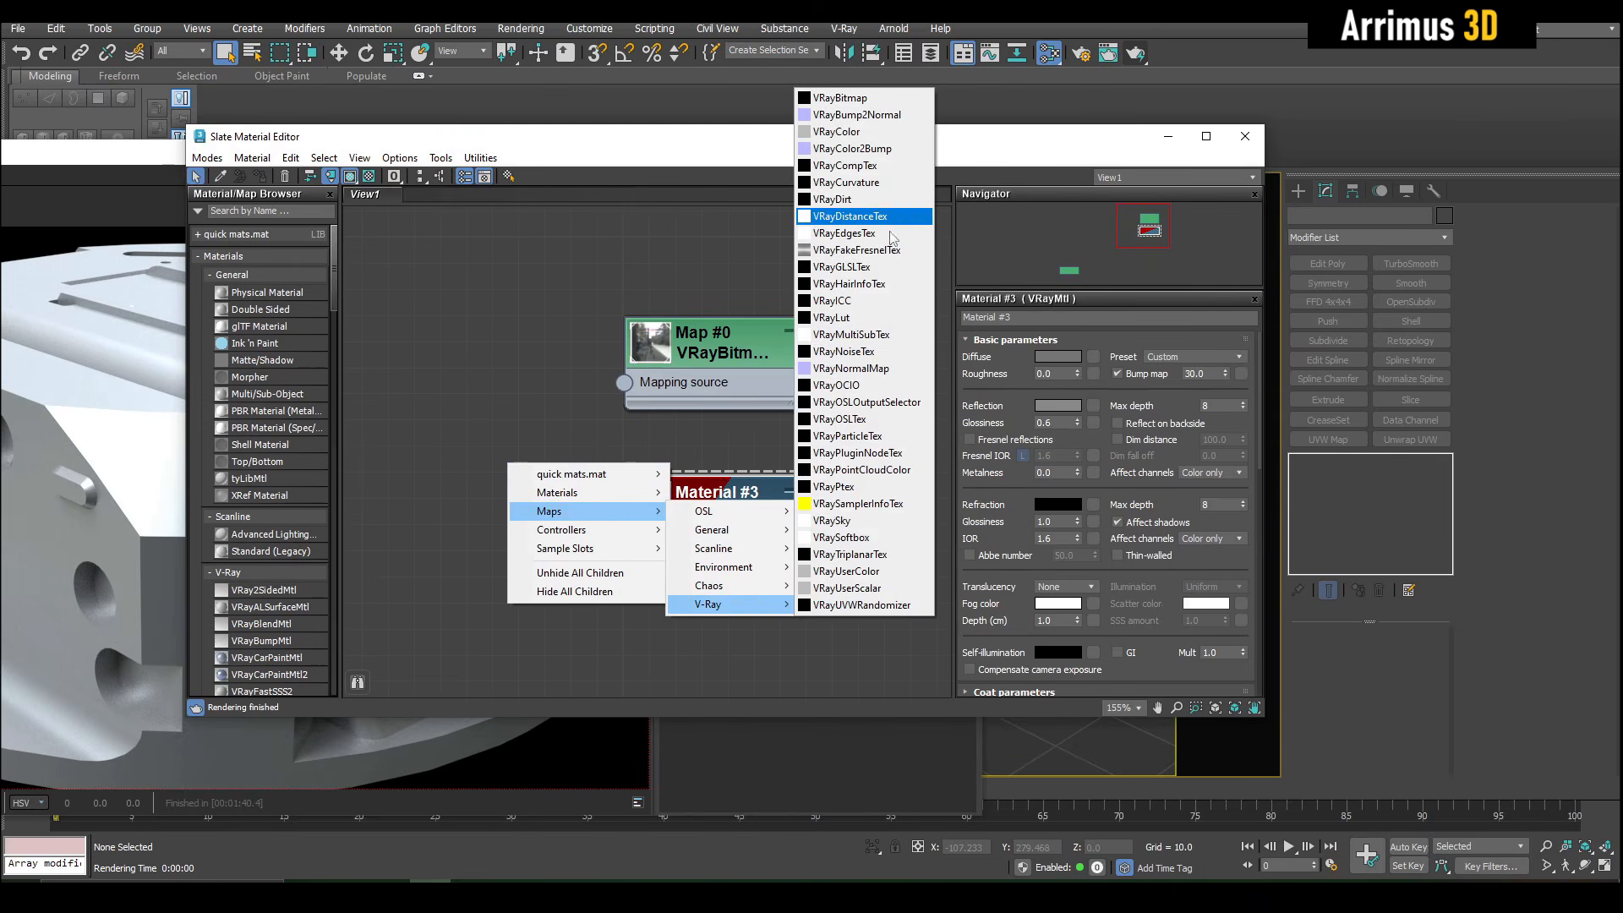
left_click(890, 233)
middle_click_drag(505, 502, 571, 384)
left_click_drag(571, 383, 781, 392)
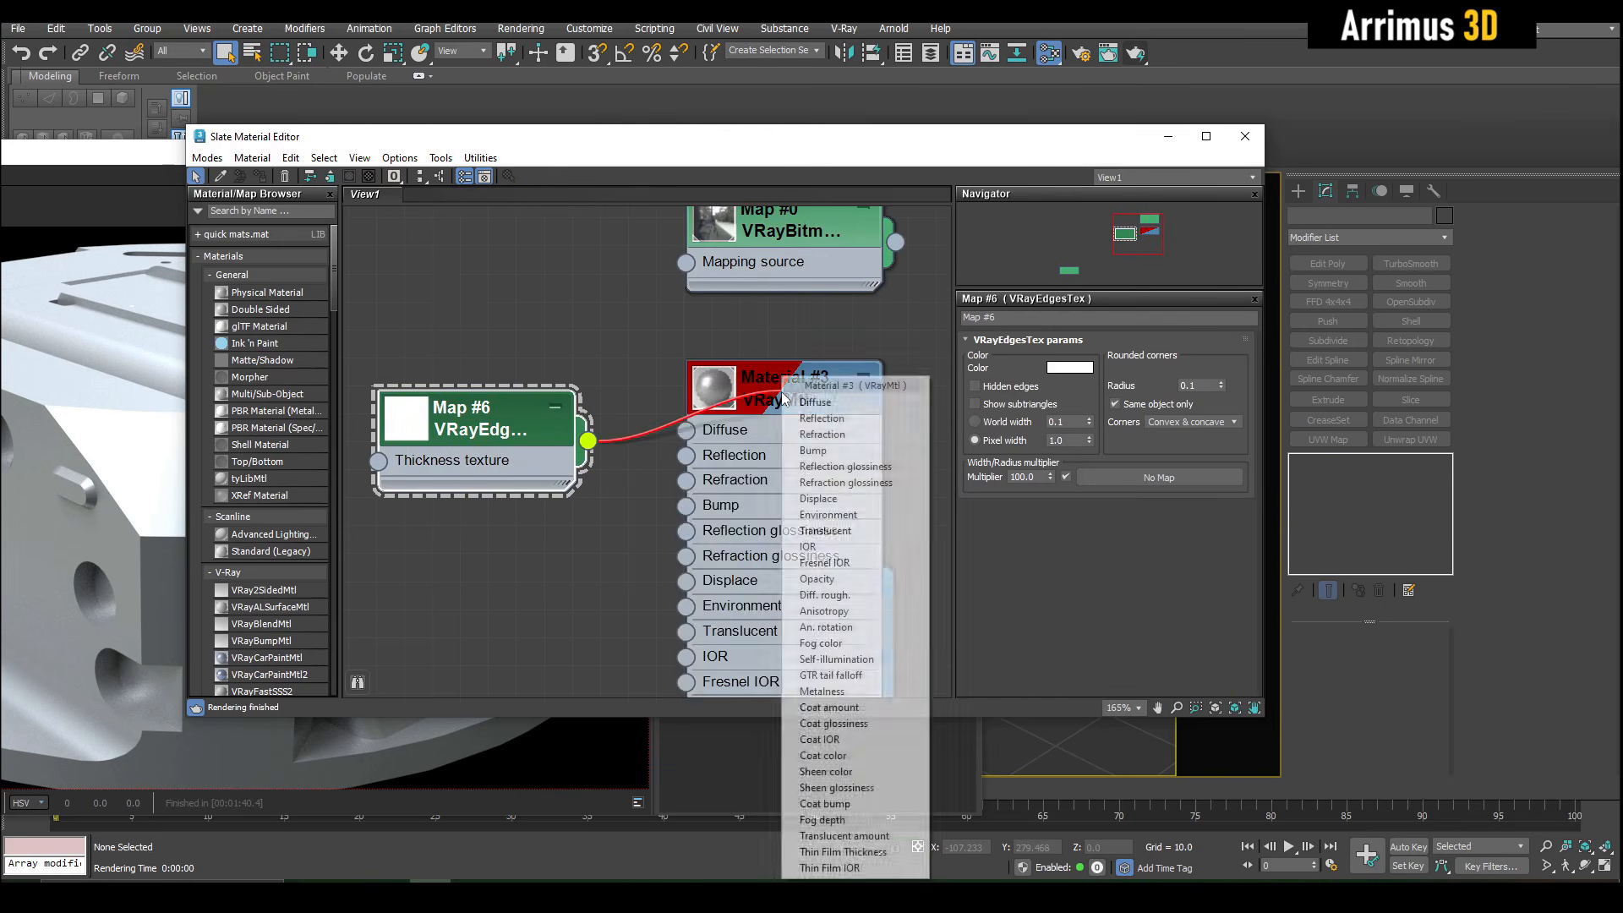
left_click(808, 444)
- Set the VRayEdgesTex rounded corners radius to 1.0 and test render the turret
scroll(619, 413, "up", 1)
middle_click_drag(619, 413, 743, 401)
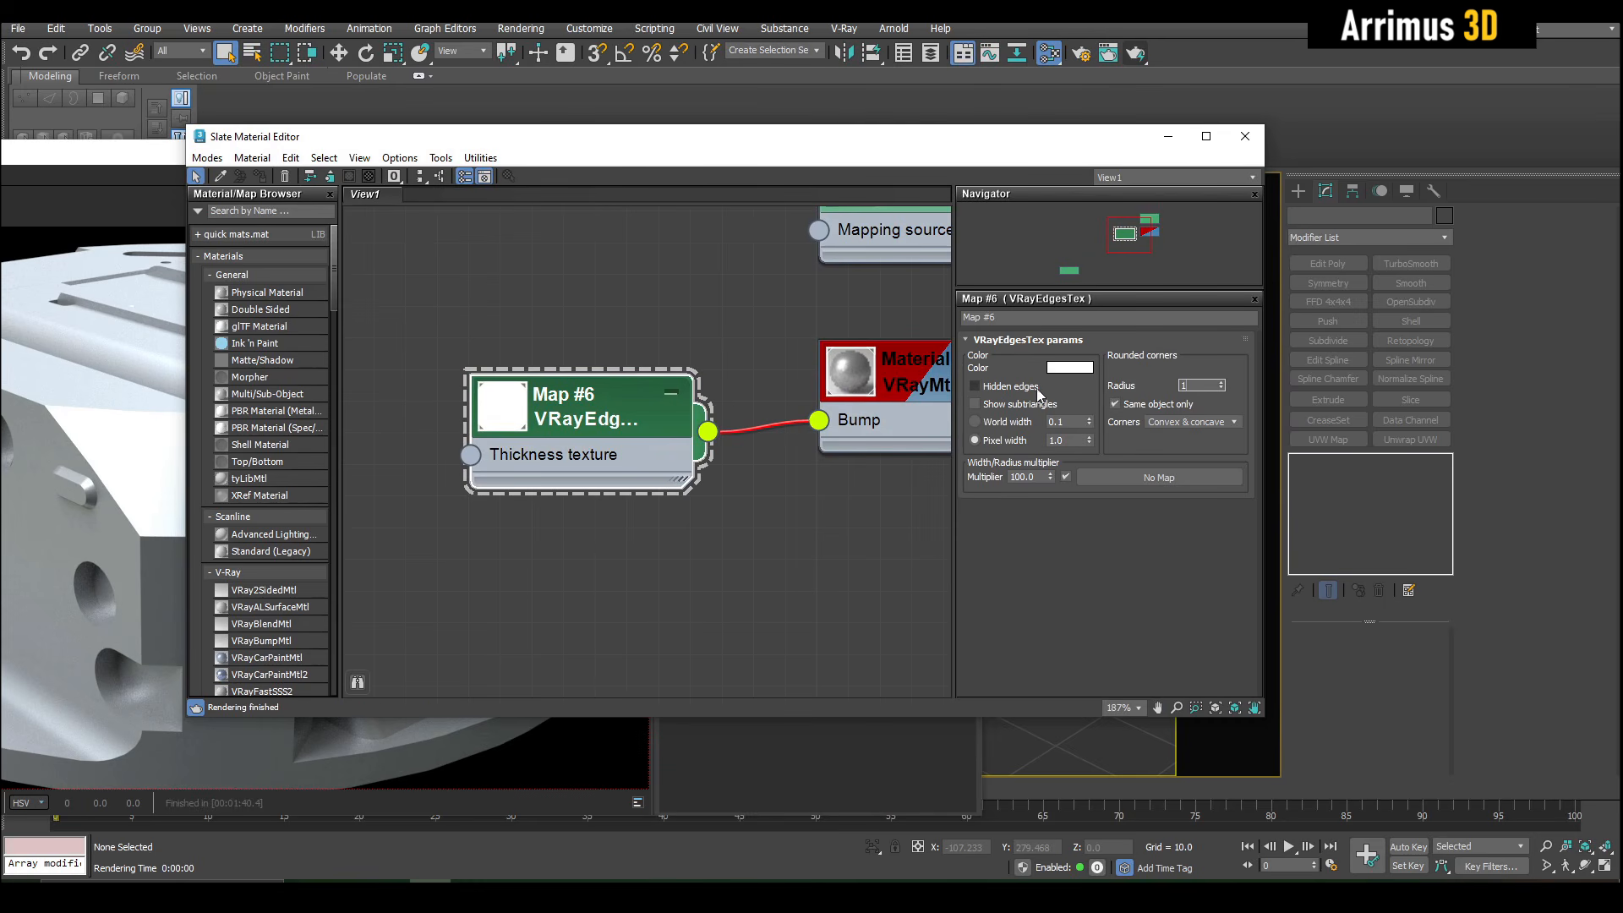
left_click(1138, 56)
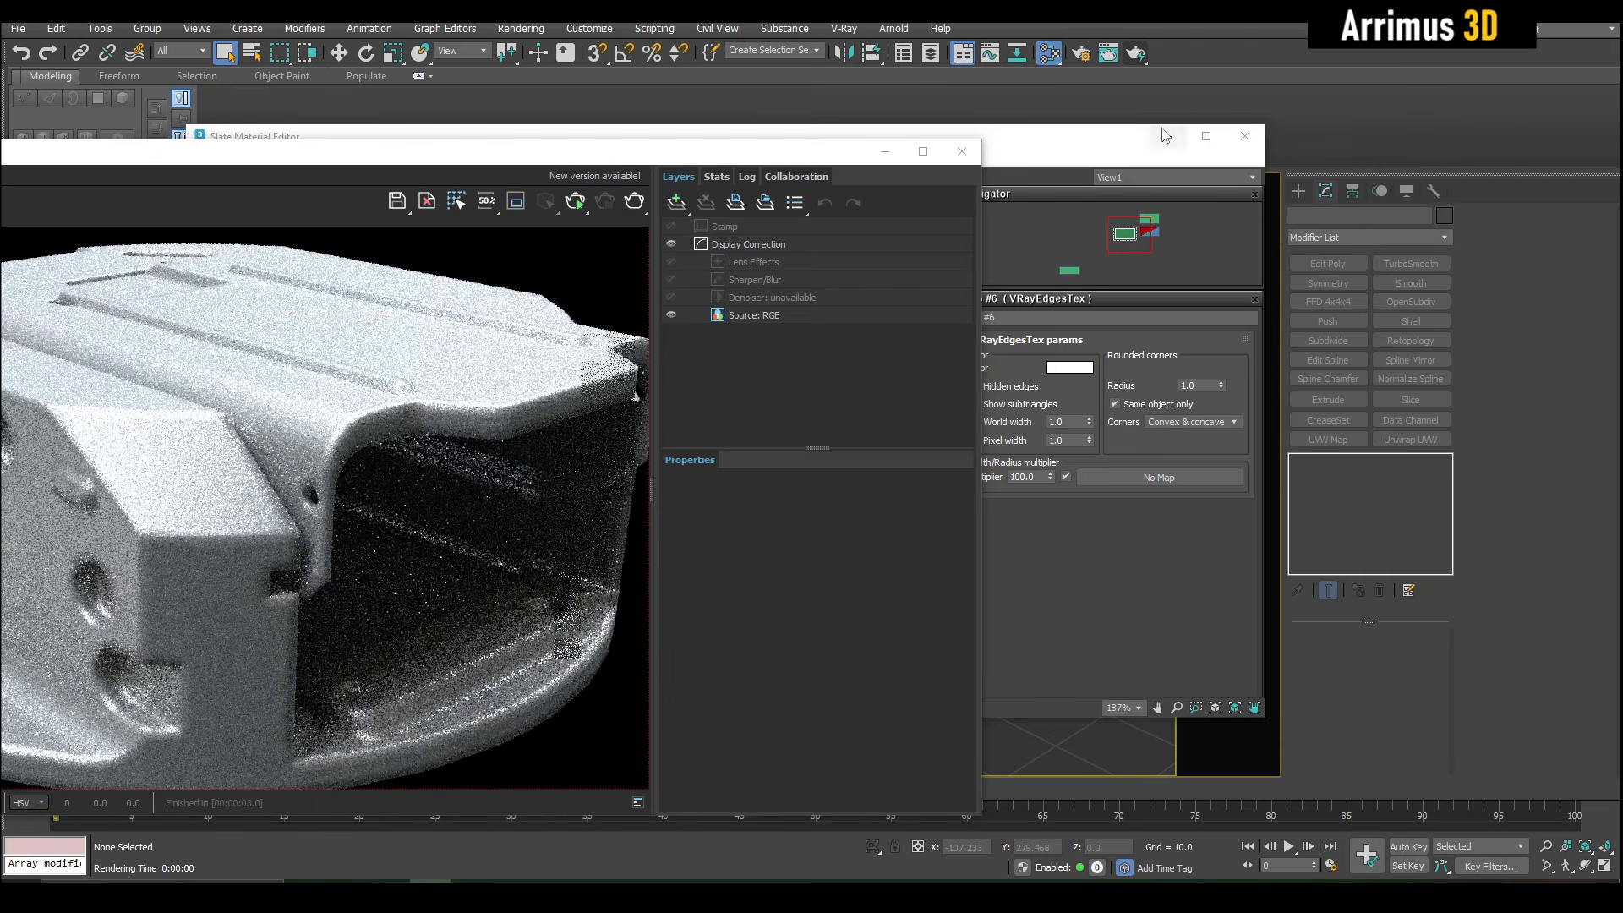
left_click(1166, 136)
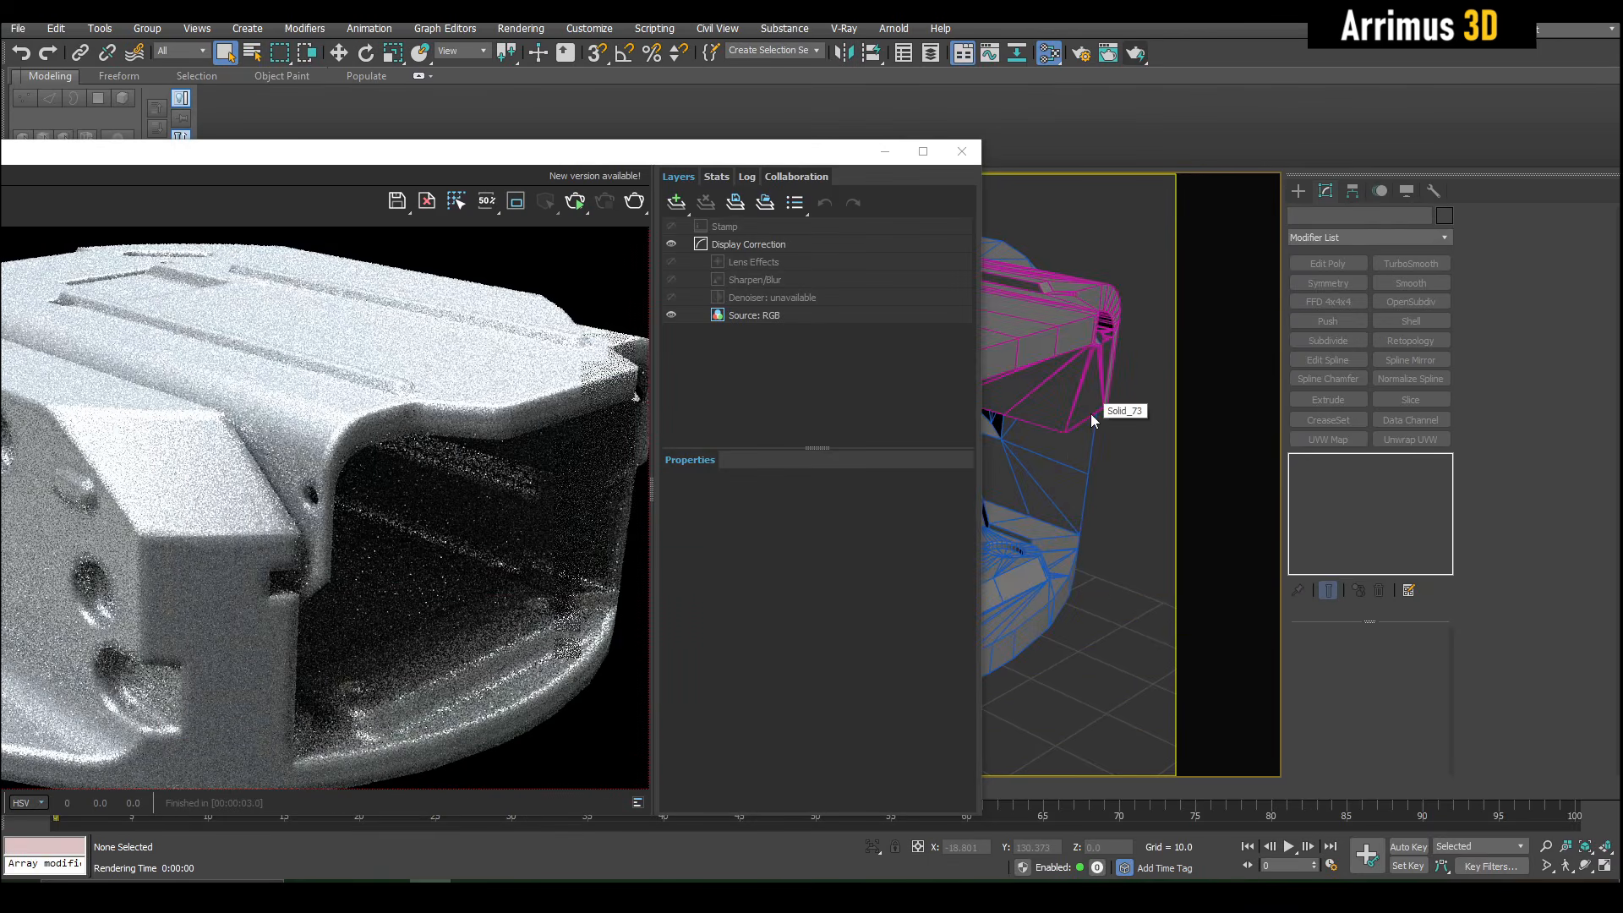
- Disconnect the VRayEdgesTex map from the material's Bump input and render the turret without rounded edges for comparison
key("m")
left_click_drag(823, 420, 761, 372)
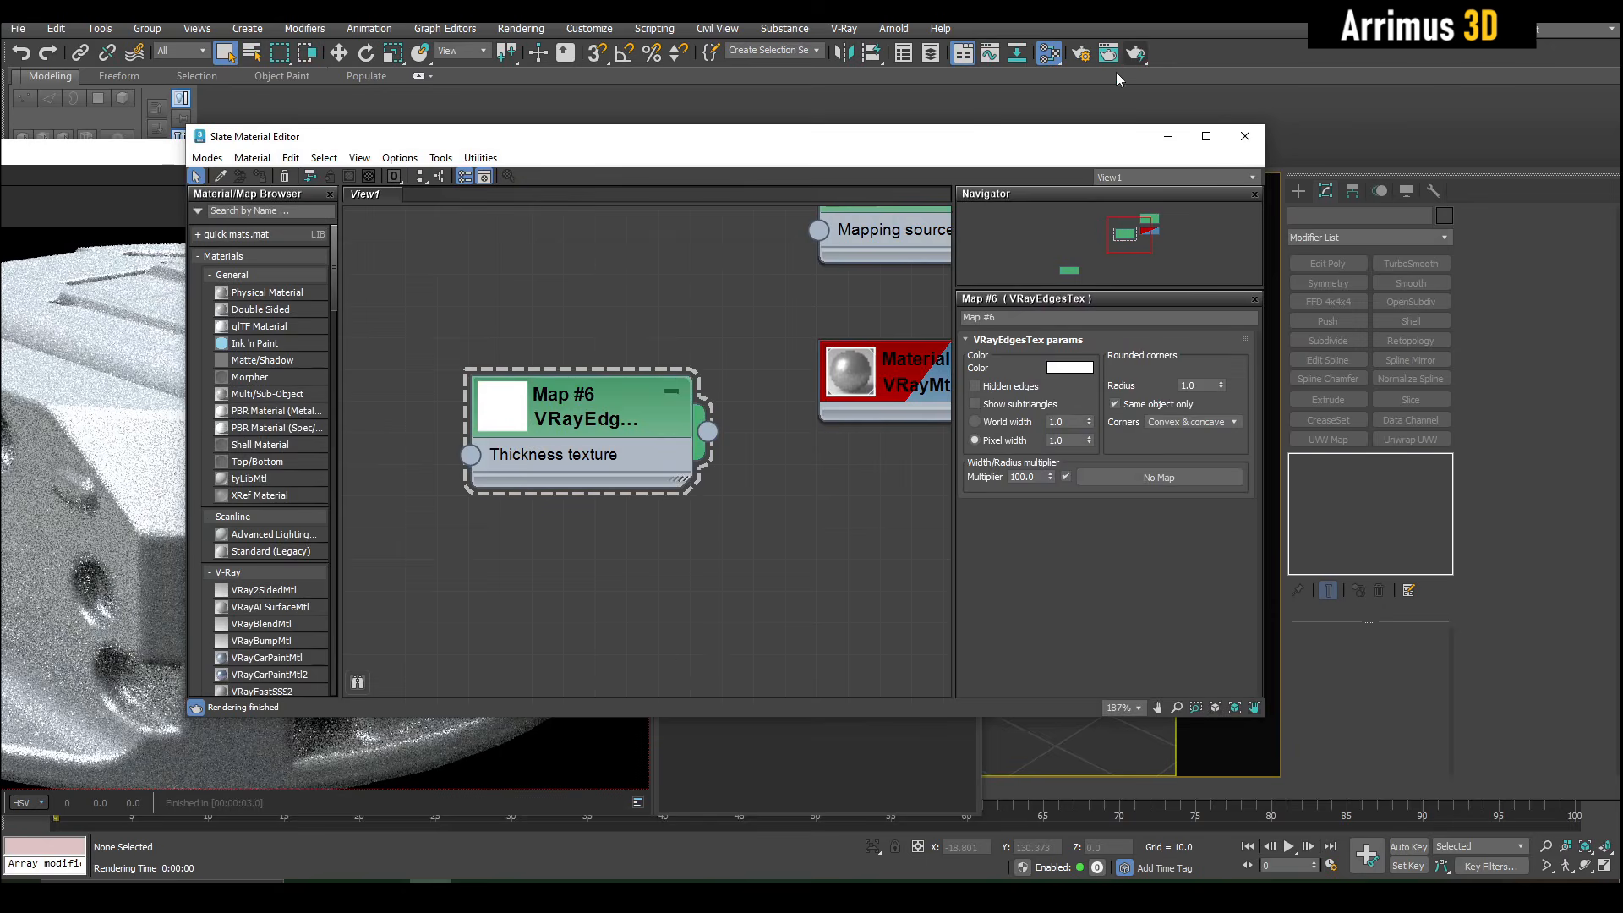
left_click(1135, 54)
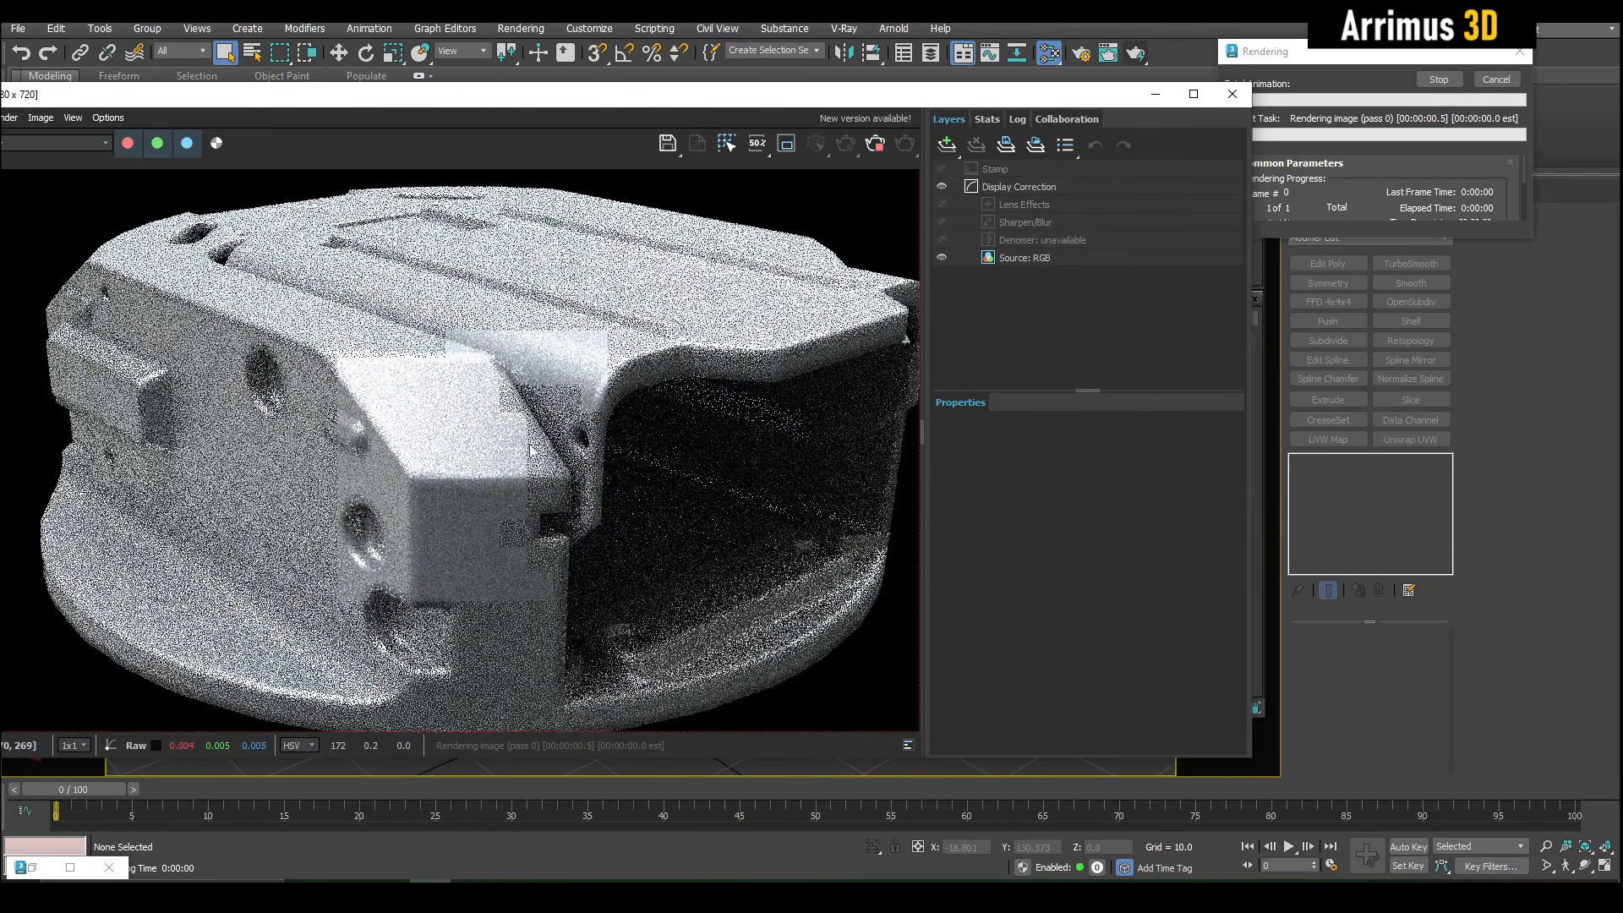
- Examine the edges around the side recesses and corner in the rounded-edge render, and cancel the render
scroll(345, 522, "up", 1)
middle_click_drag(474, 531, 519, 503)
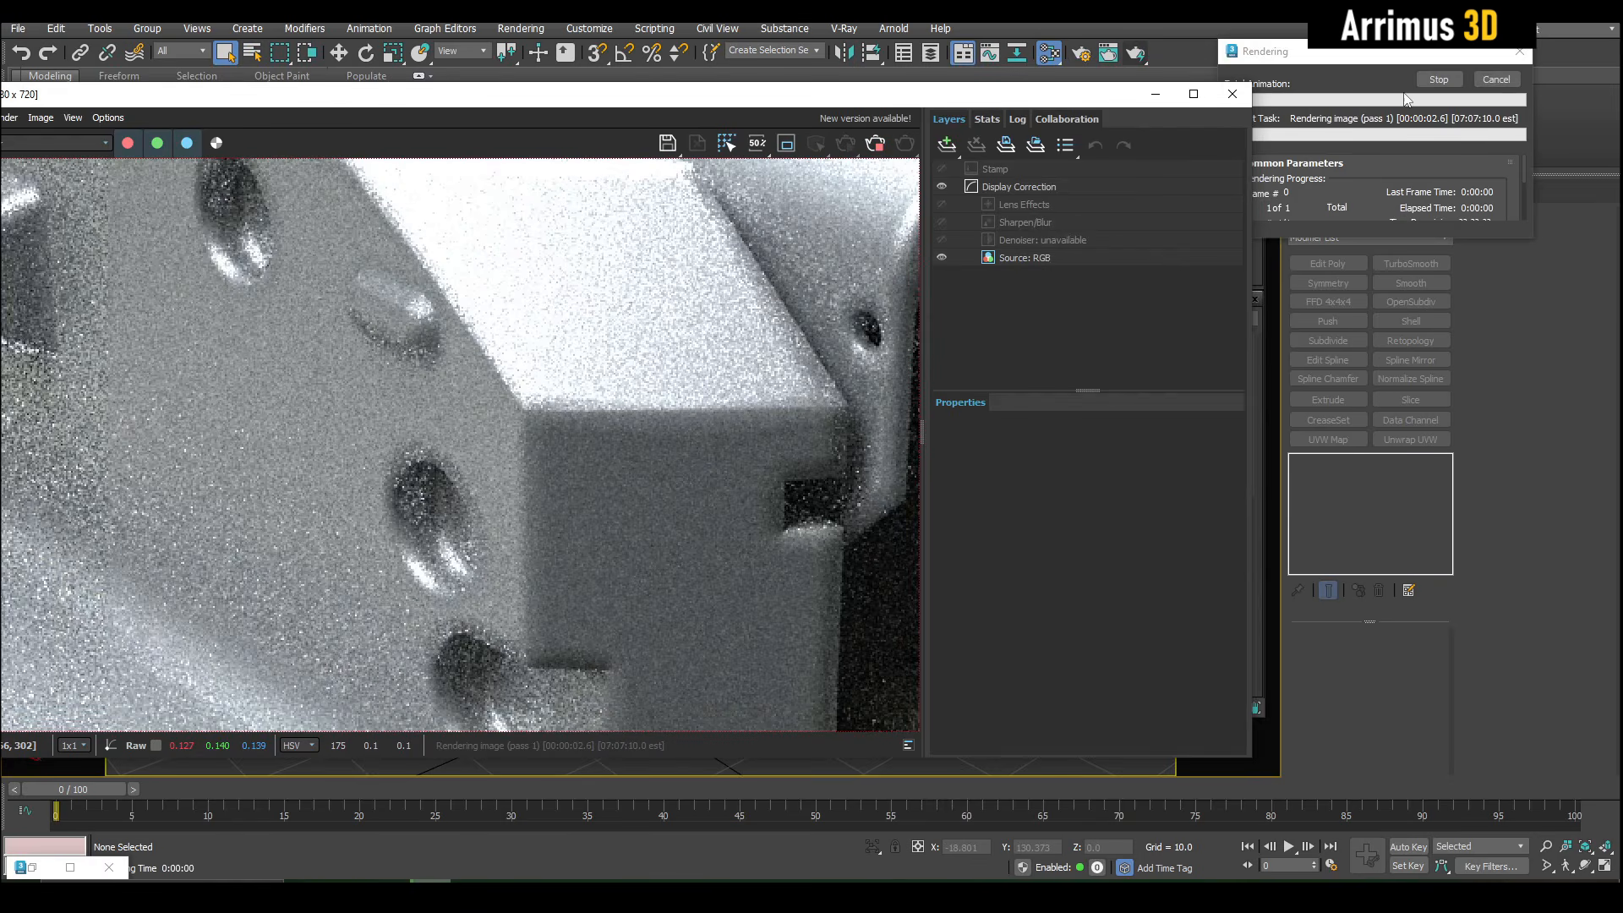
left_click(1485, 81)
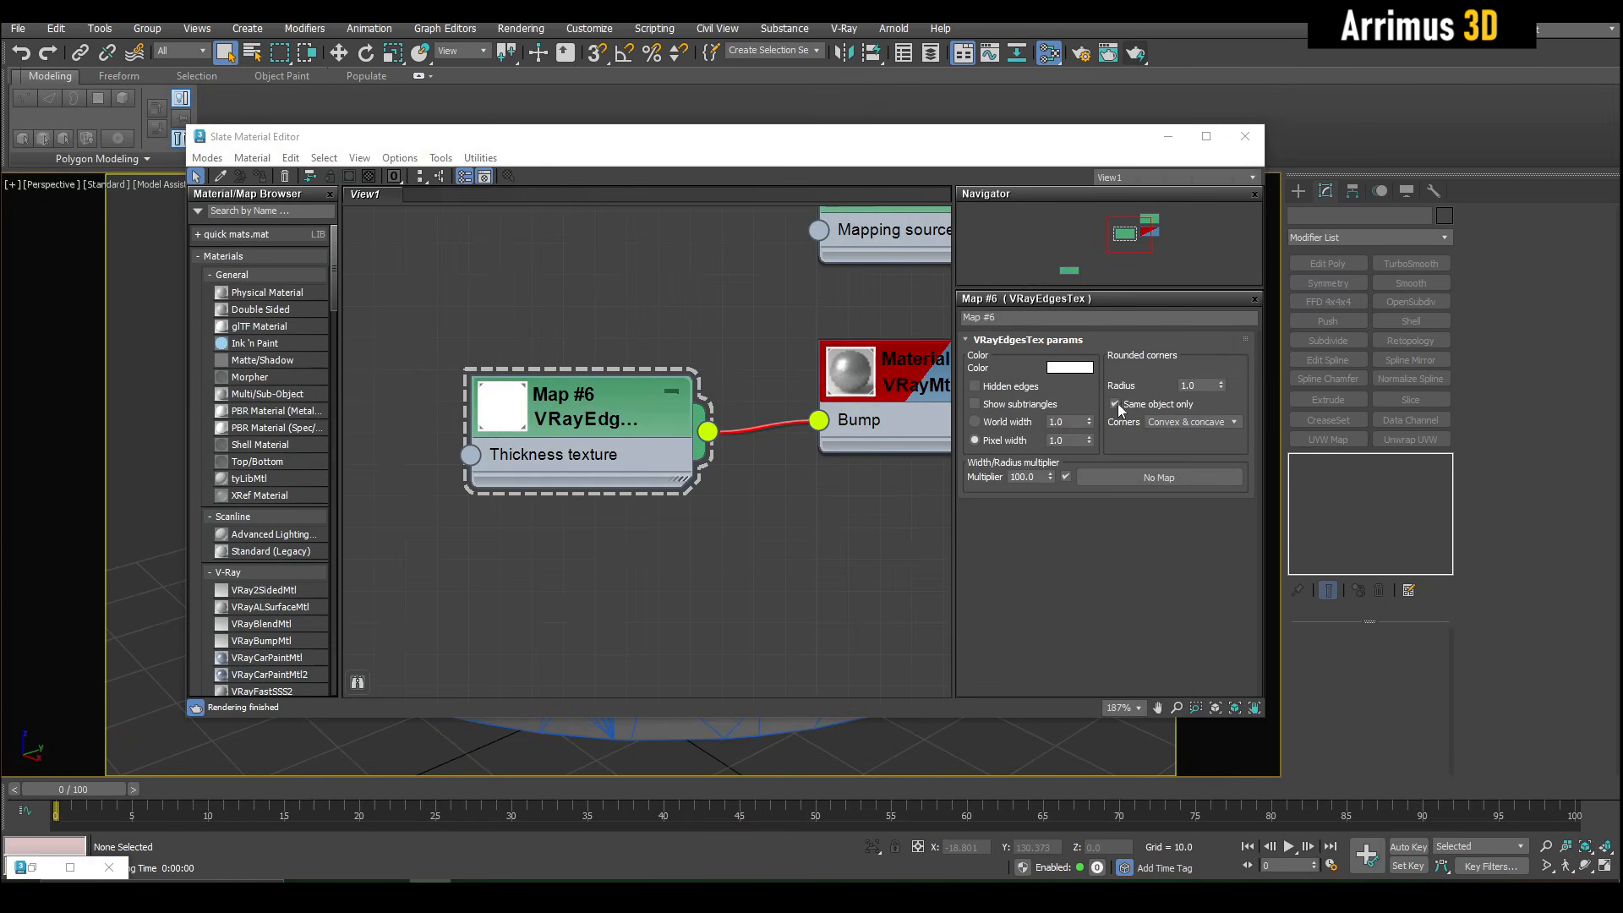
- Reduce the VRayEdgesTex rounded corners radius and inspect the recess, notch and corner edges in a new render
left_click(1217, 386)
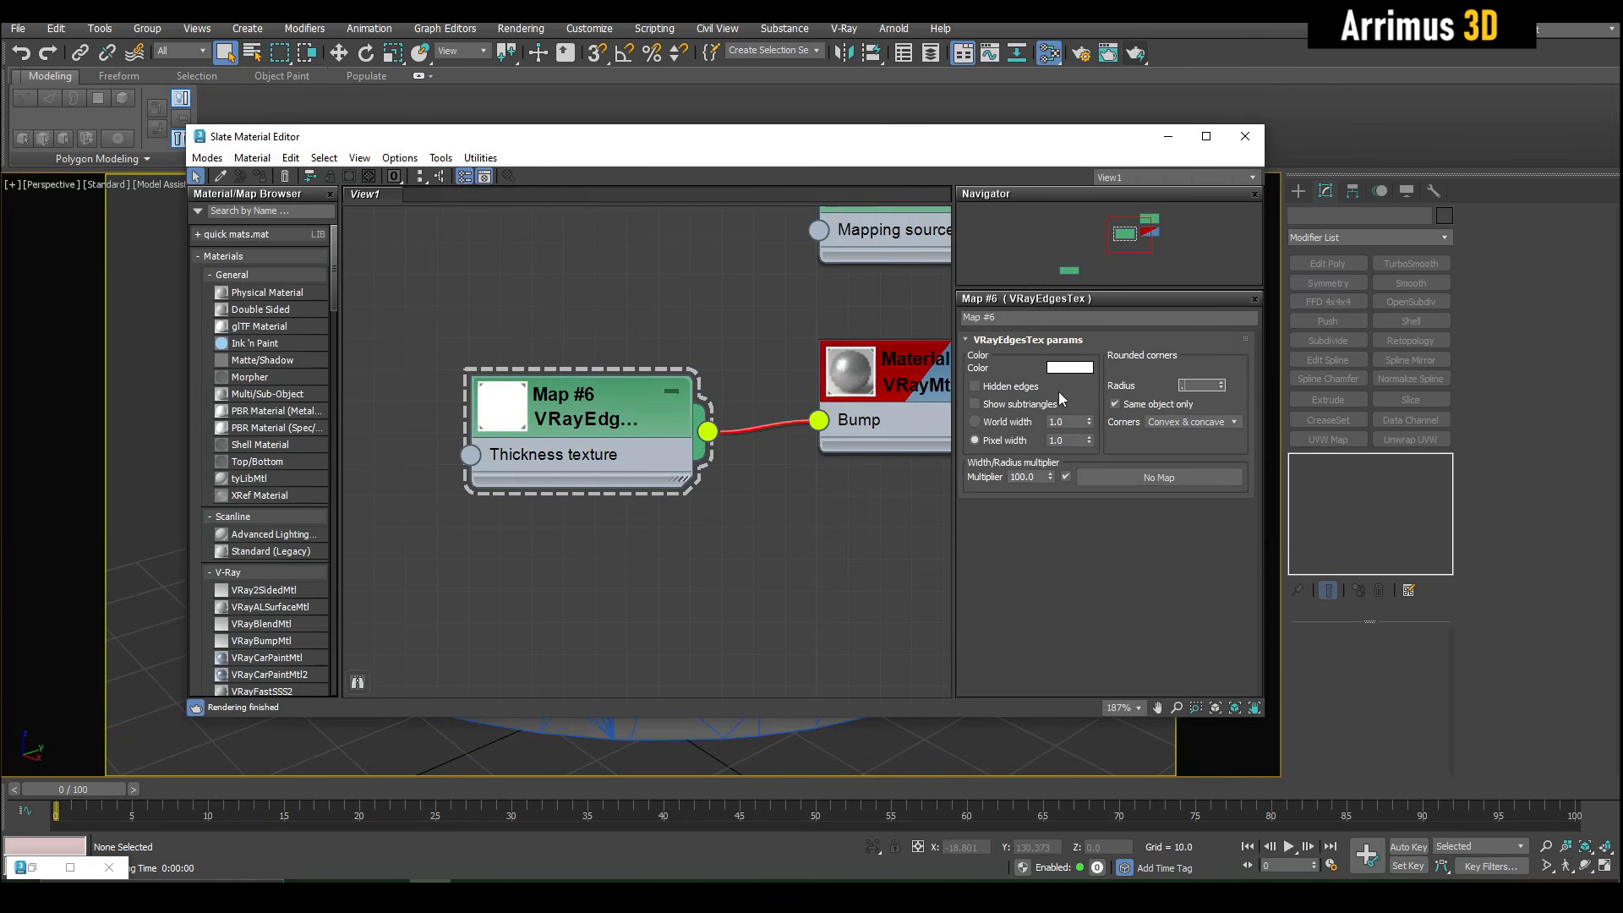
left_click(1137, 54)
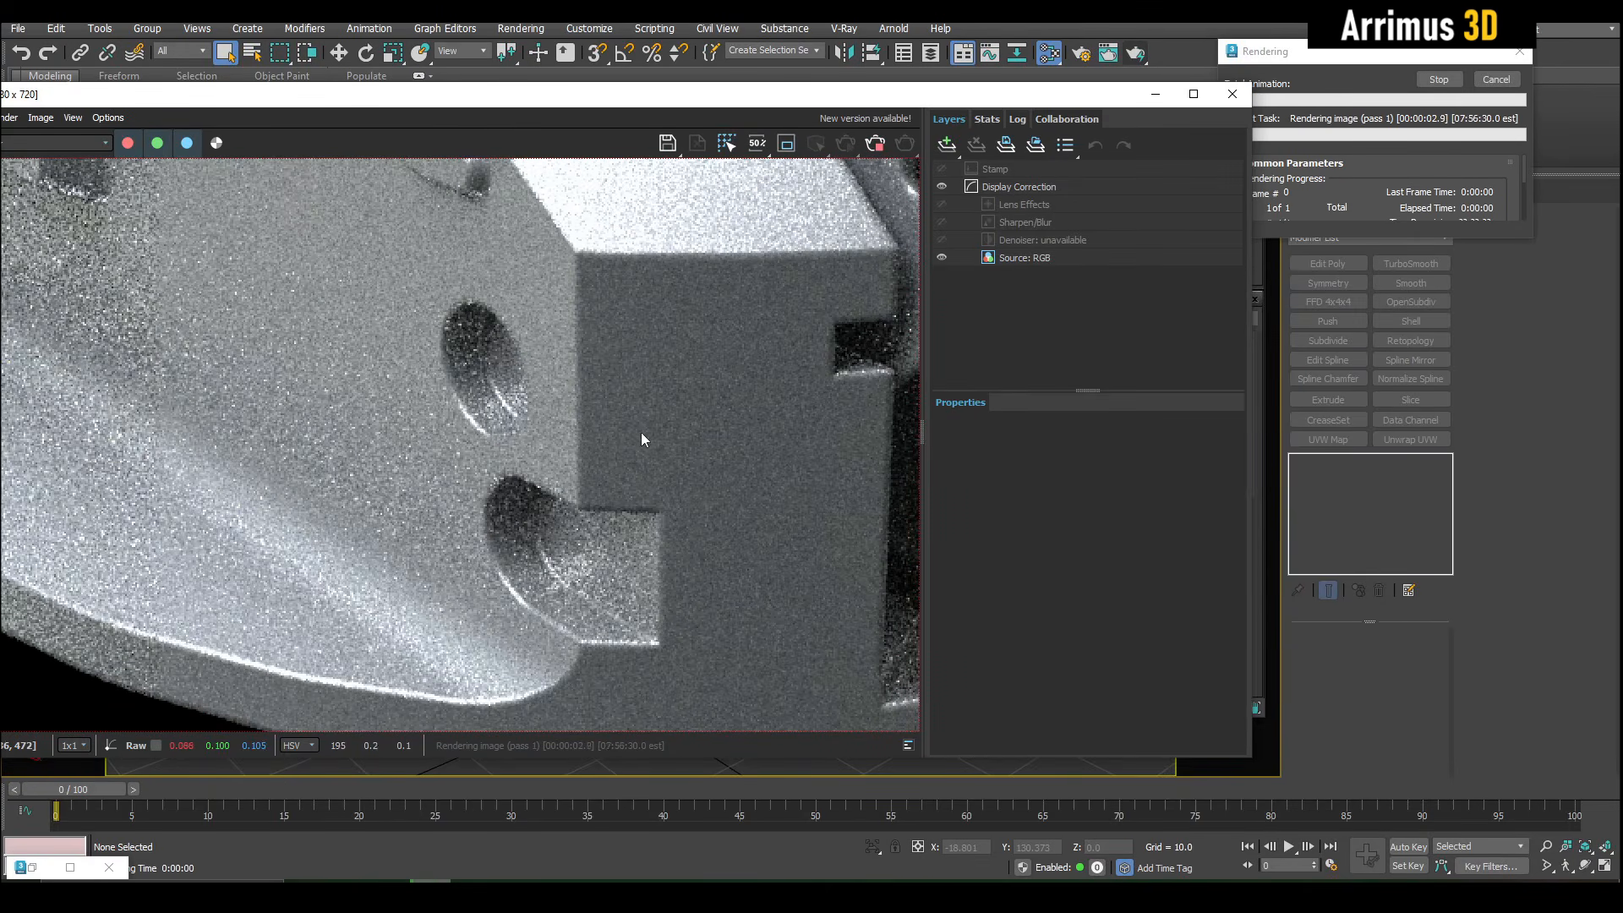
scroll(641, 433, "down", 3)
scroll(627, 435, "up", 4)
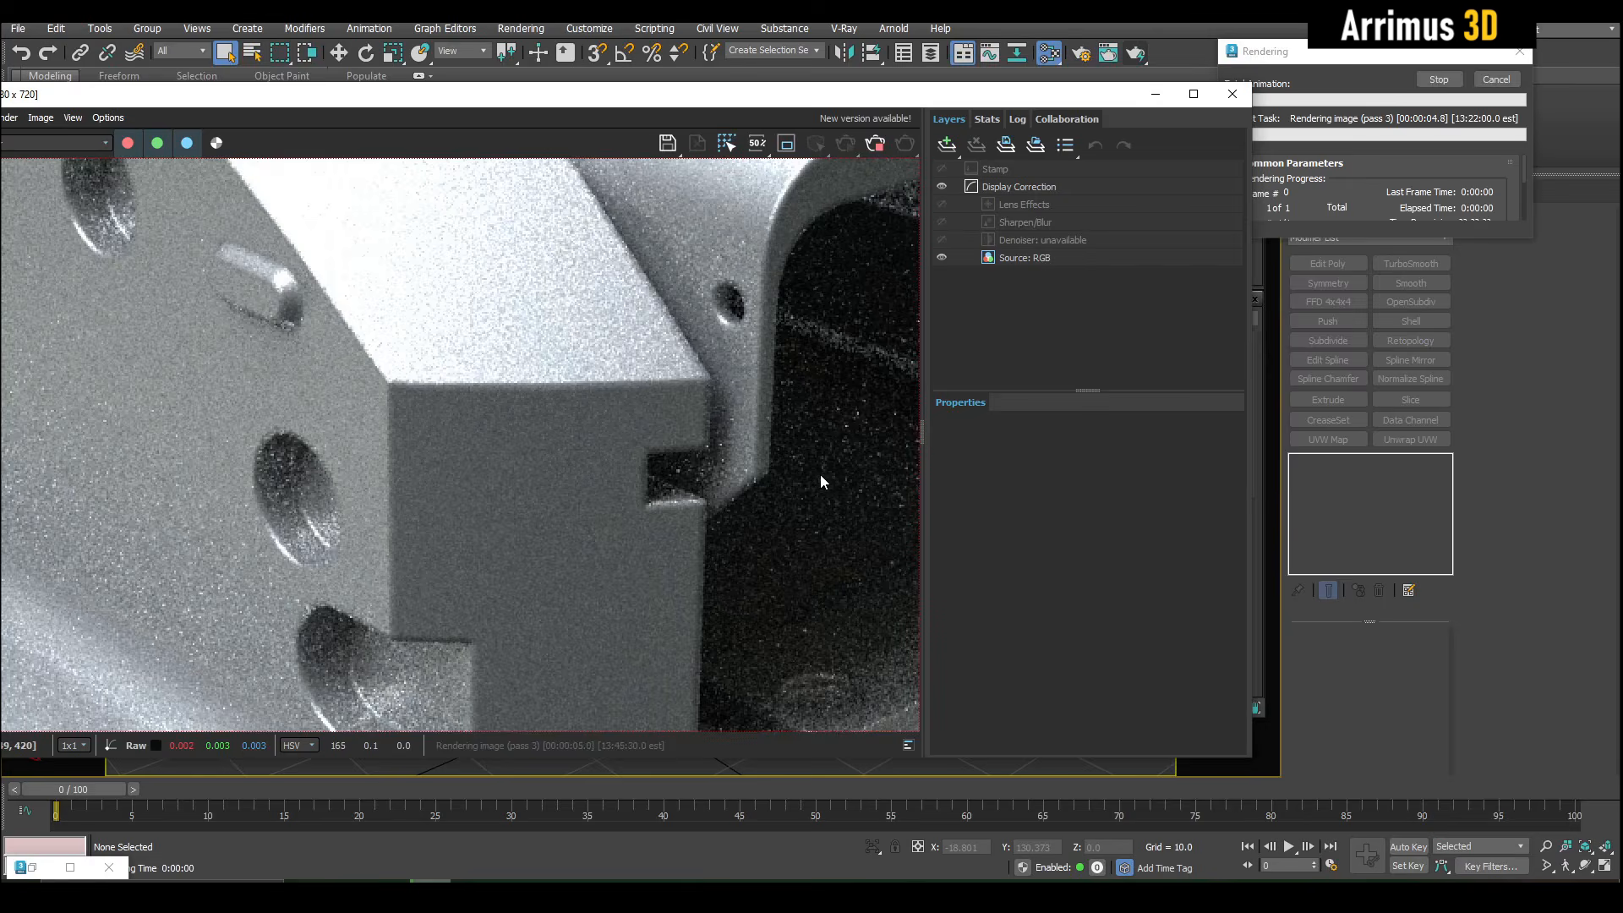
scroll(483, 465, "up", 1)
scroll(549, 394, "down", 1)
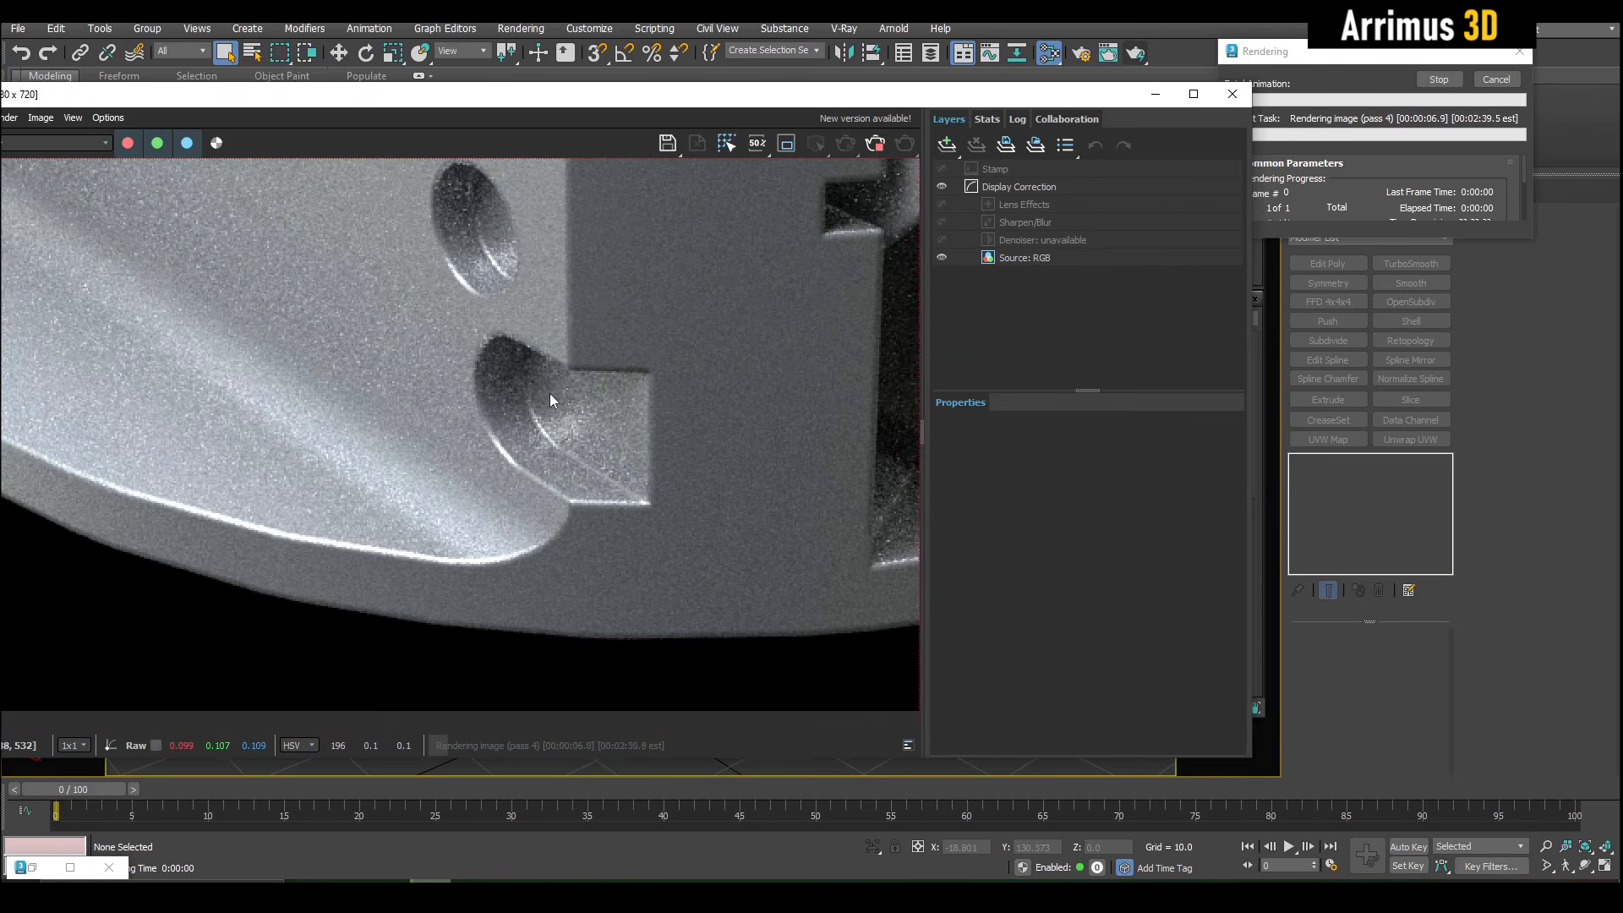
scroll(596, 501, "down", 3)
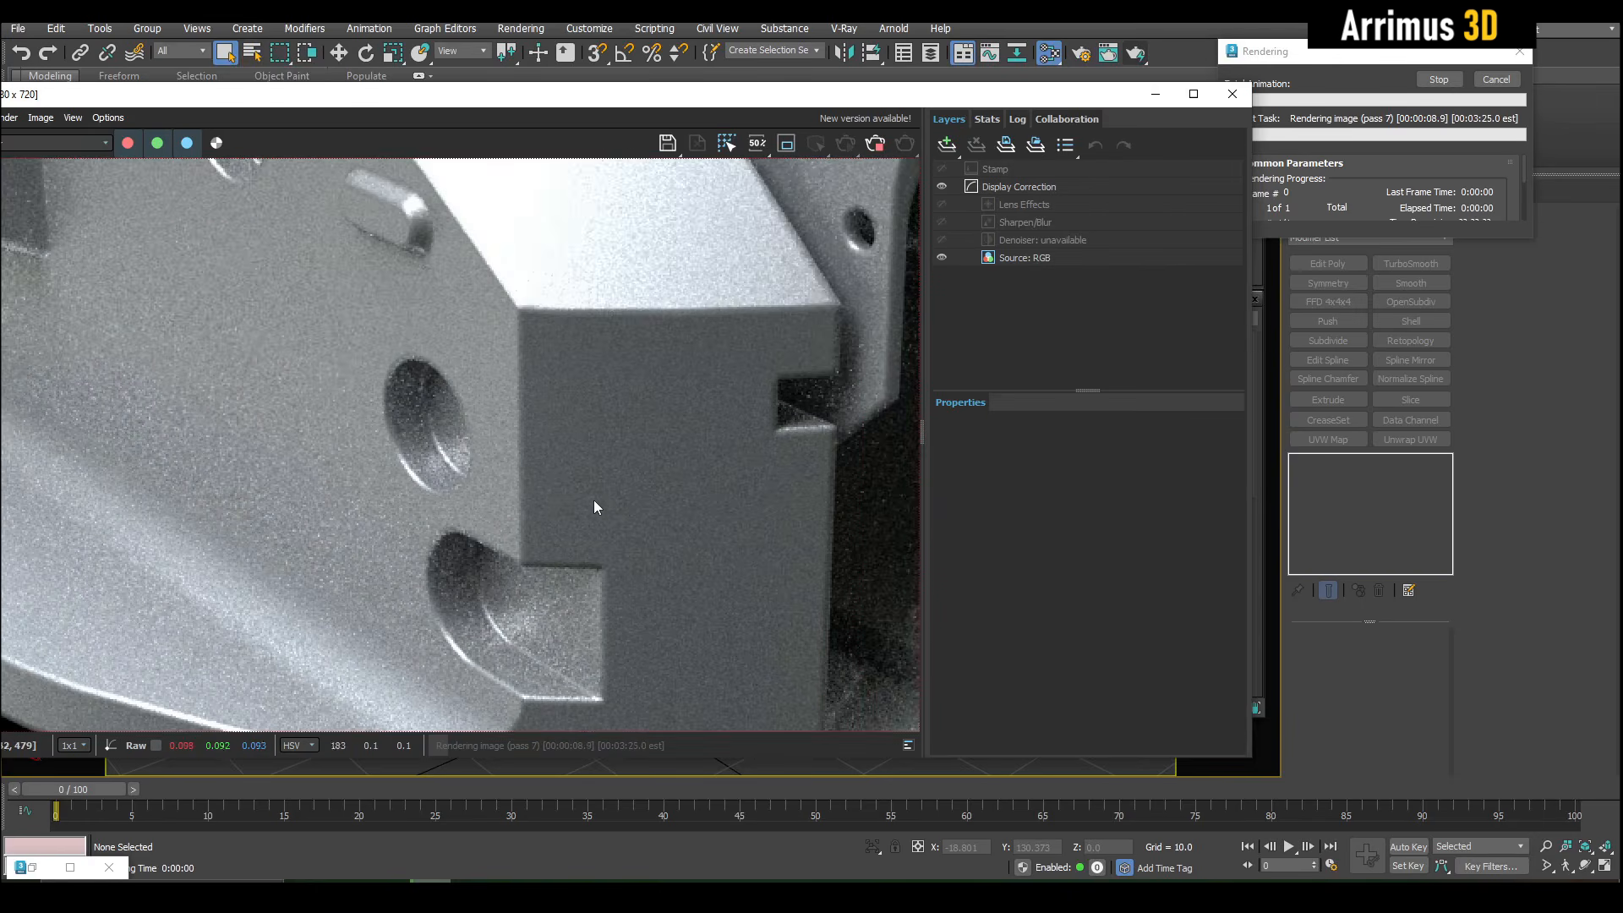
left_click(1485, 79)
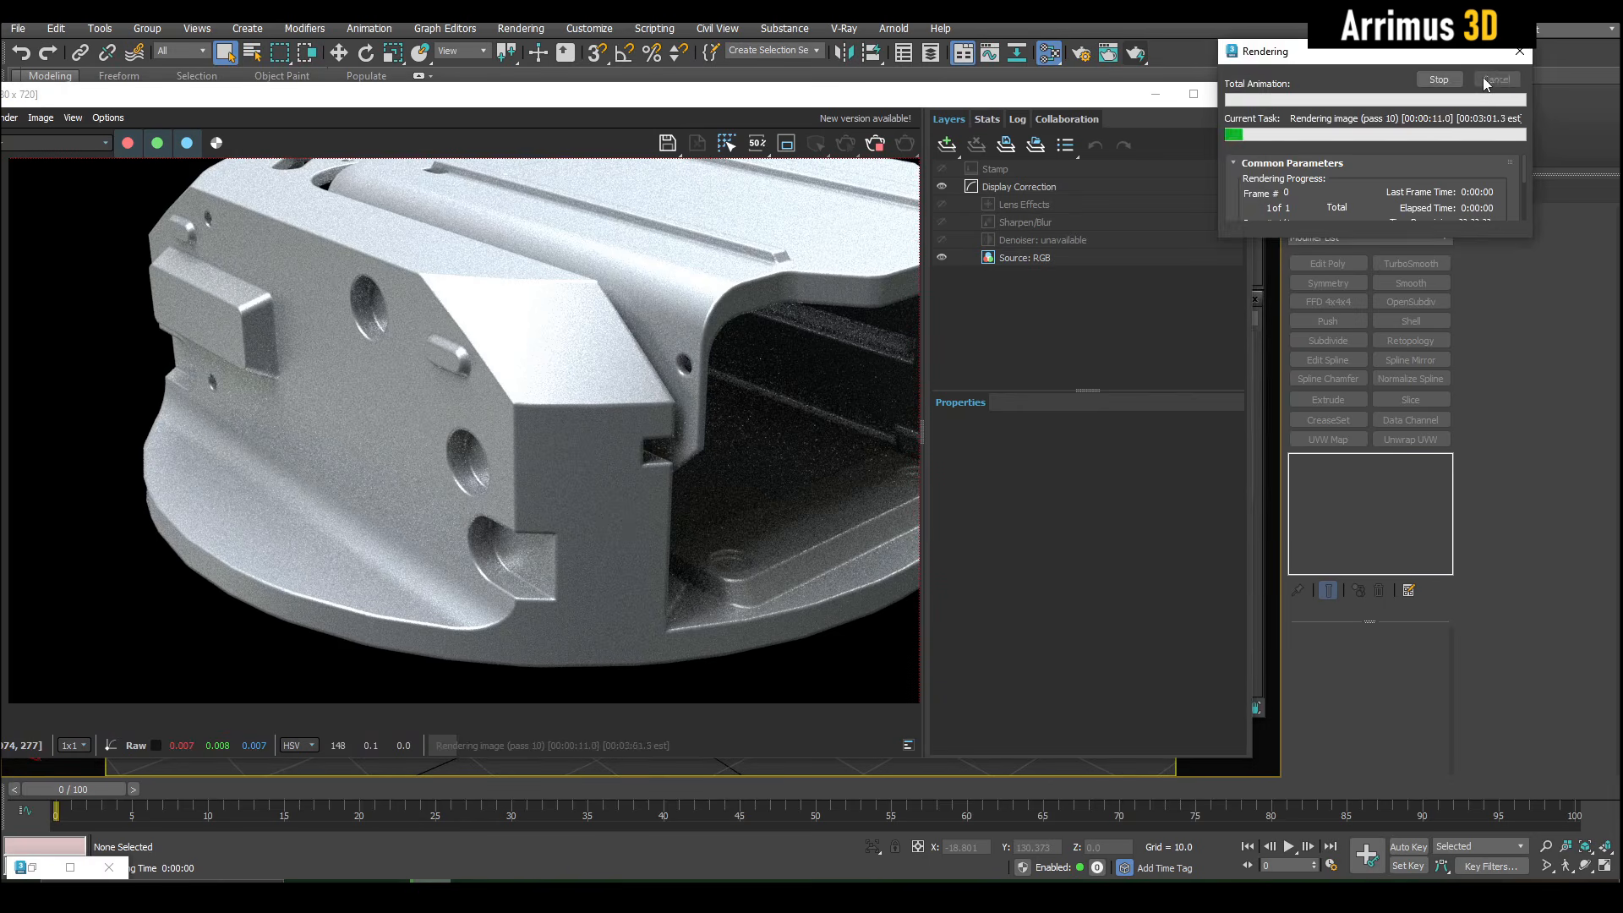
- Bring up the cloned render without rounded edges and examine its recesses, small side protrusion and front corner
left_click(32, 868)
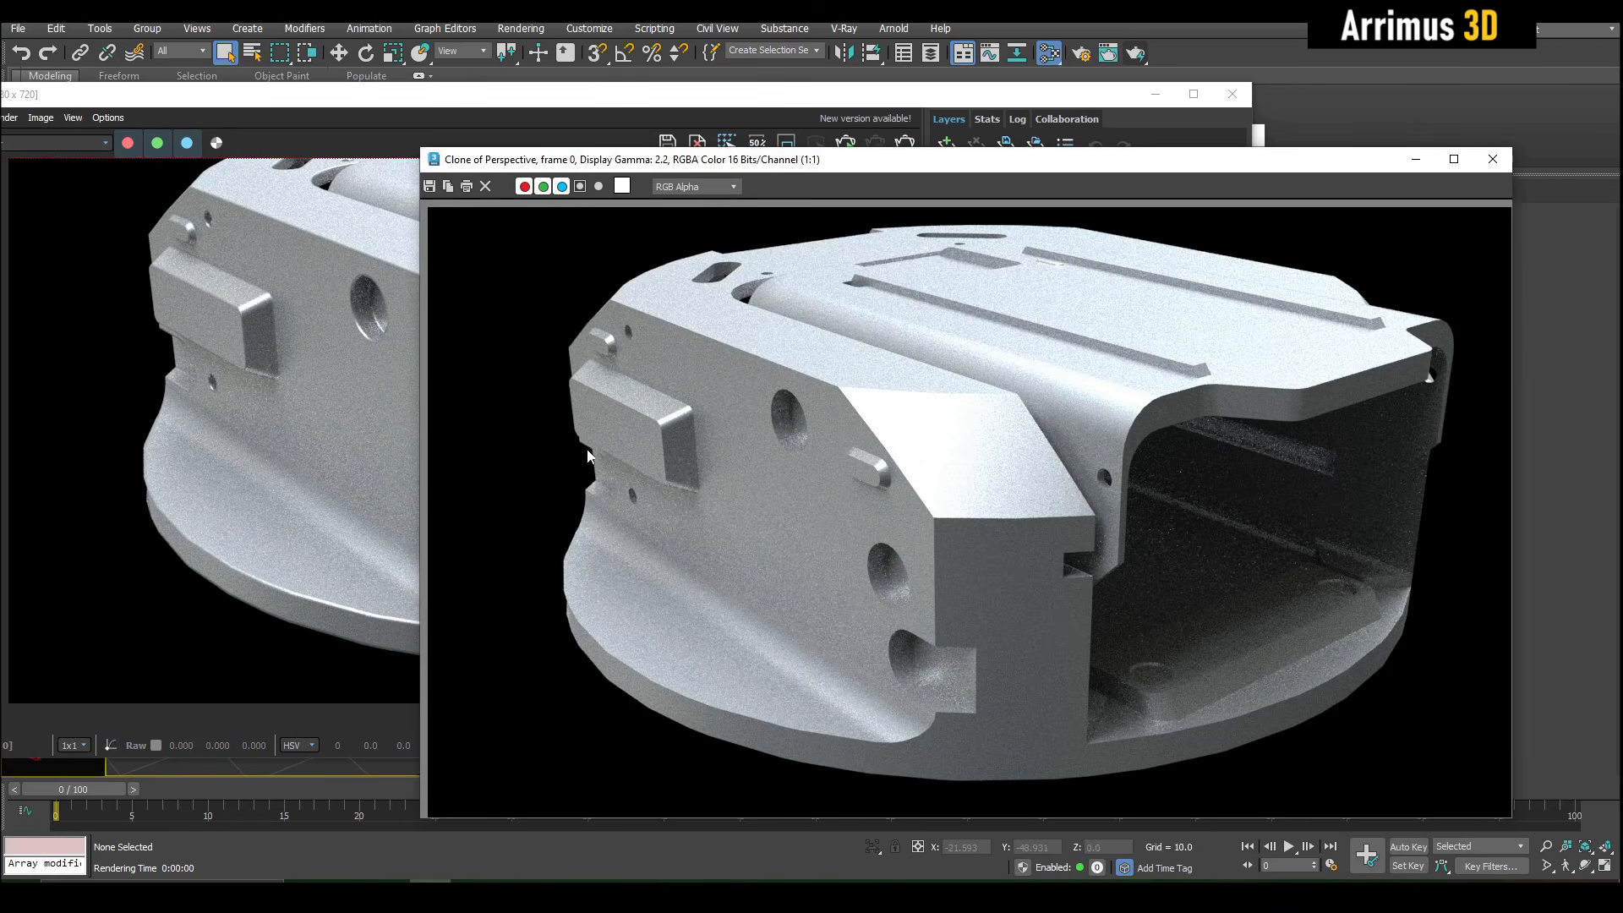
mouse_move(862, 176)
left_mouse_down()
mouse_move(1231, 155)
mouse_move(879, 120)
left_mouse_up()
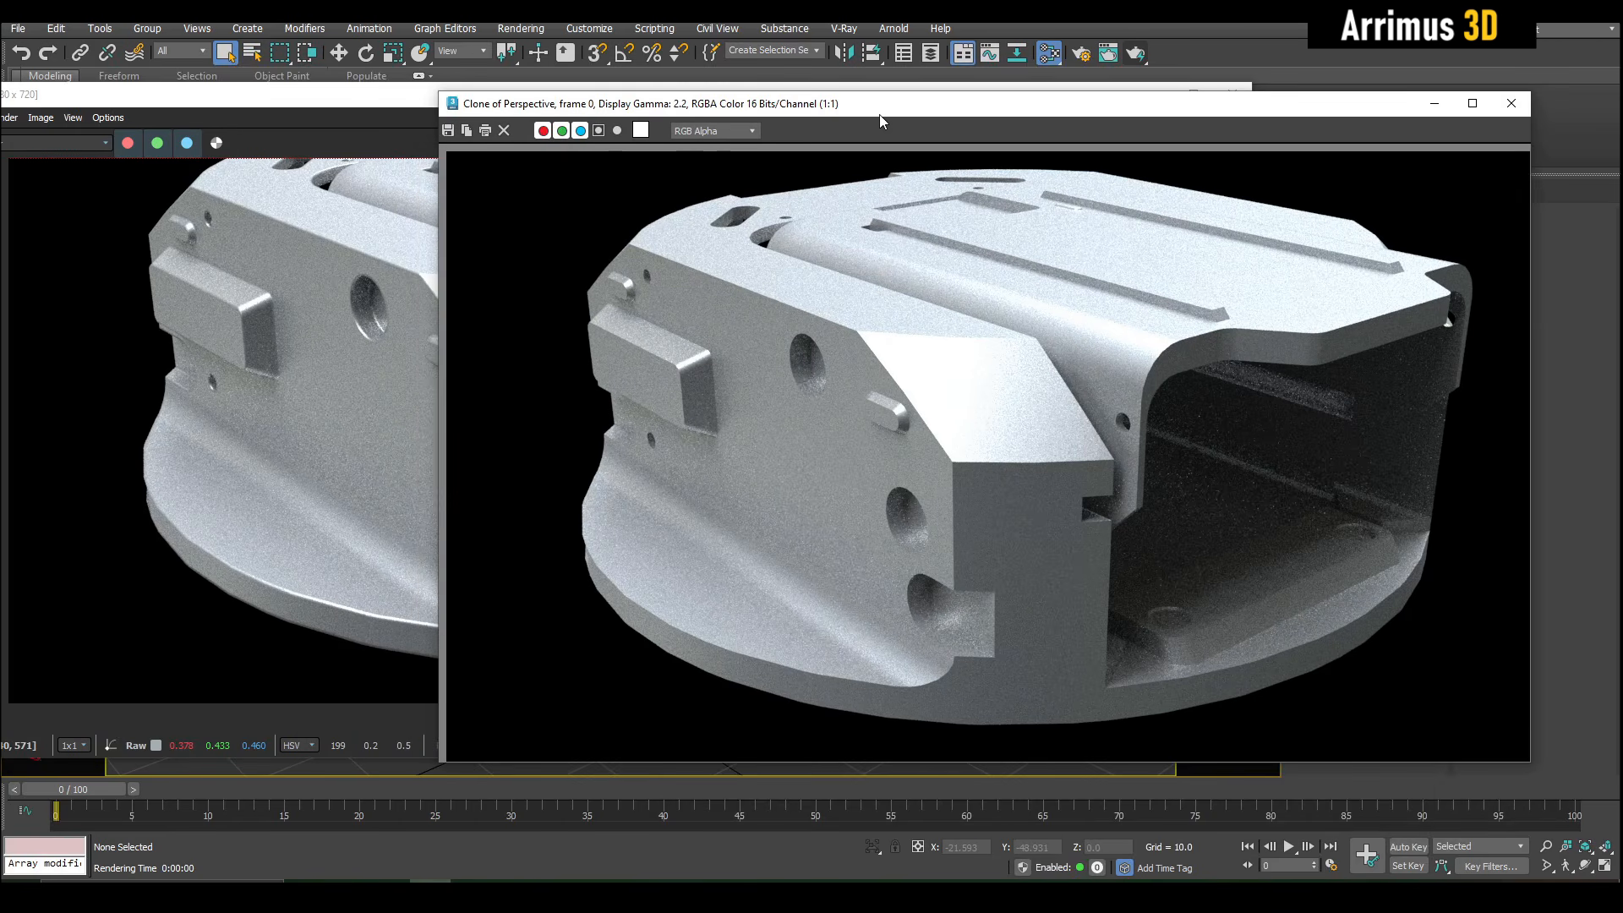
scroll(972, 666, "up", 3)
middle_click_drag(848, 467, 869, 500)
scroll(869, 499, "down", 1)
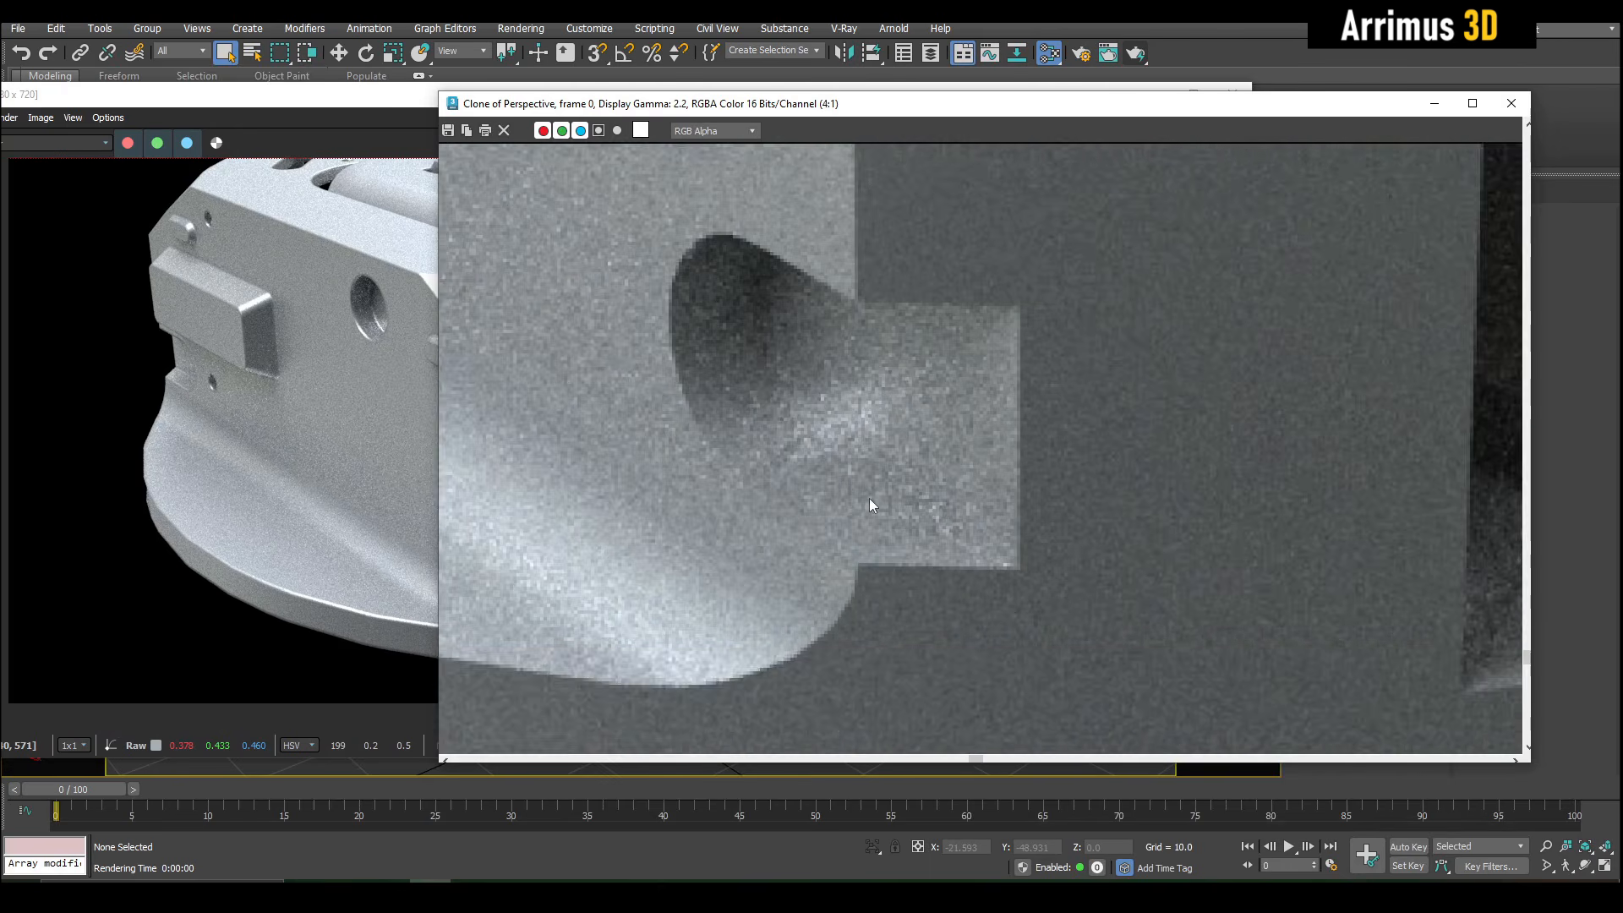
middle_click_drag(887, 378, 955, 480)
scroll(955, 480, "down", 1)
scroll(907, 565, "up", 1)
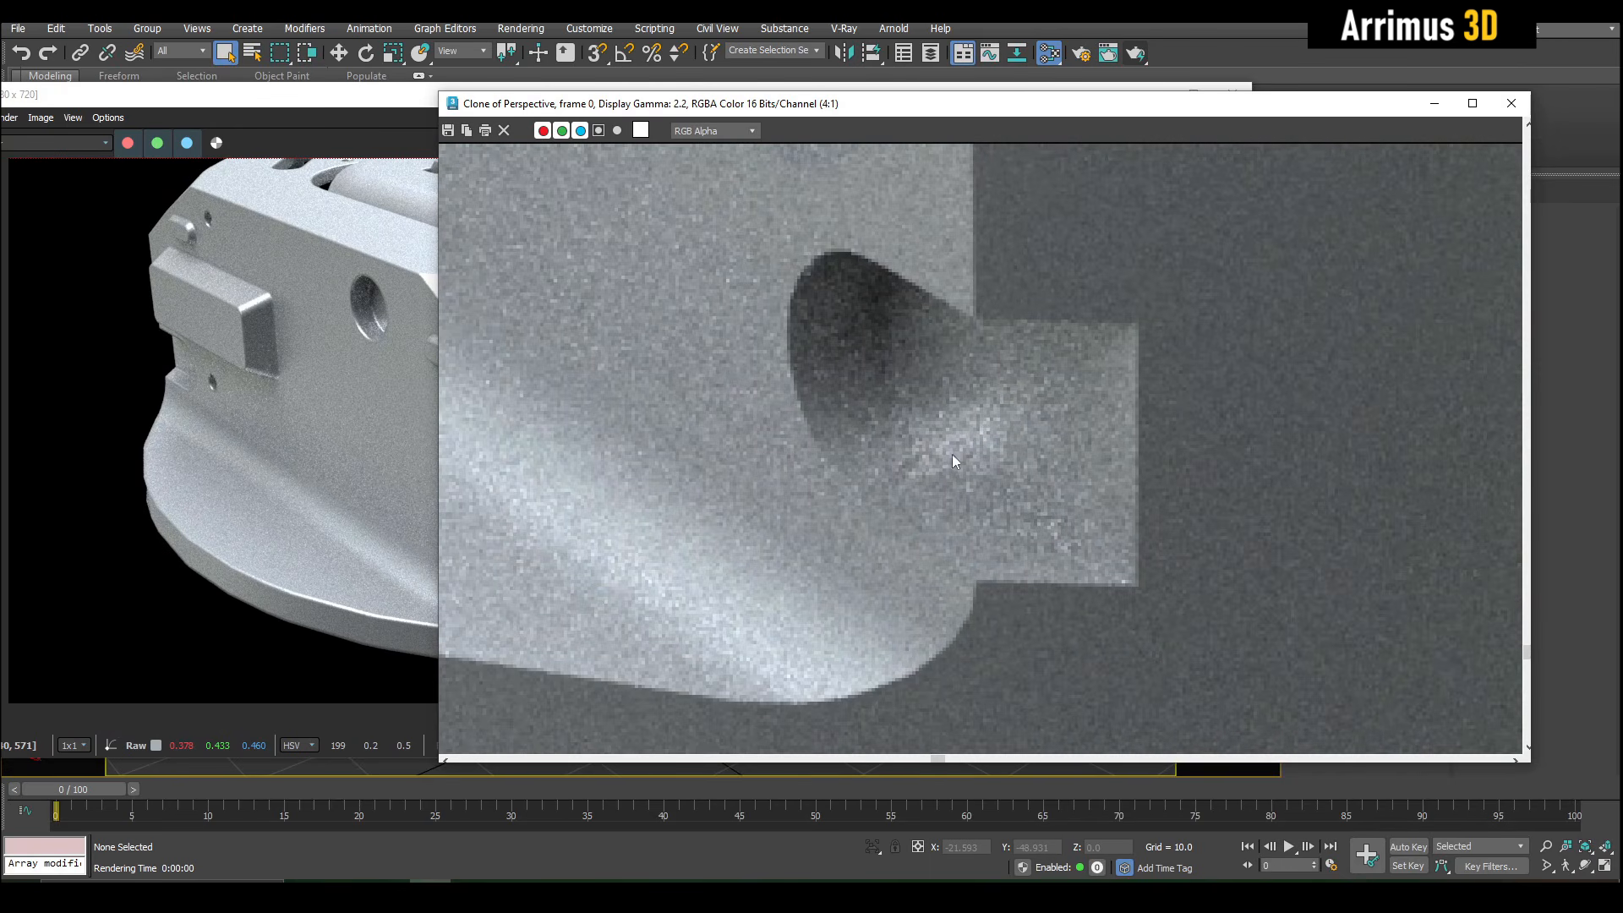
middle_click_drag(916, 358, 909, 432)
scroll(979, 404, "down", 5)
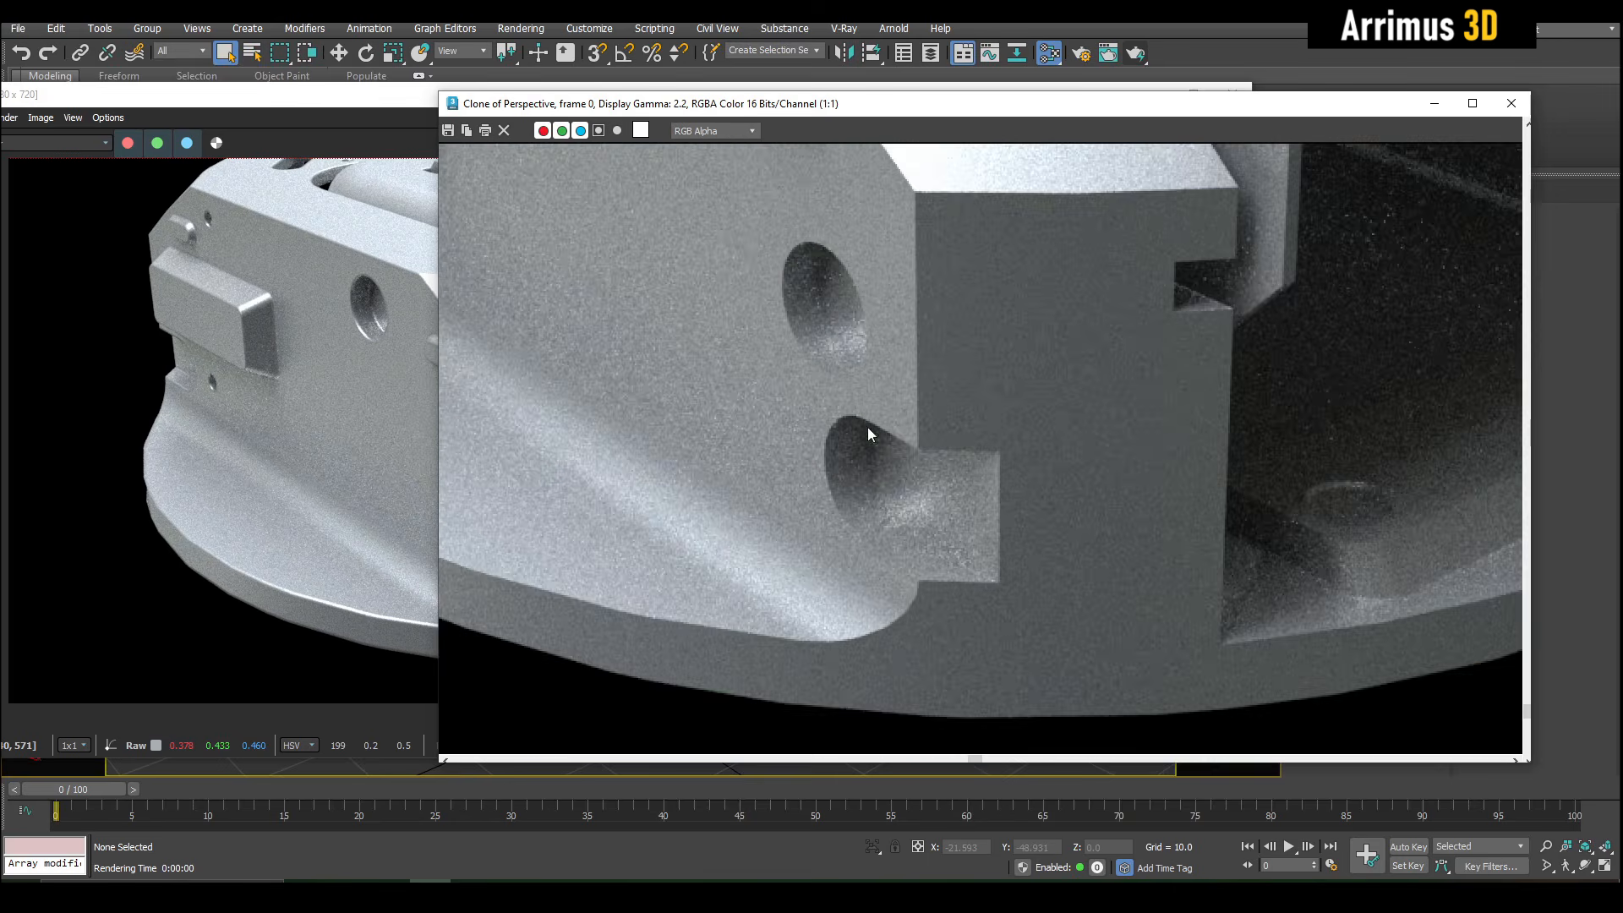
scroll(832, 338, "up", 5)
scroll(960, 607, "up", 1)
middle_click_drag(961, 607, 923, 408)
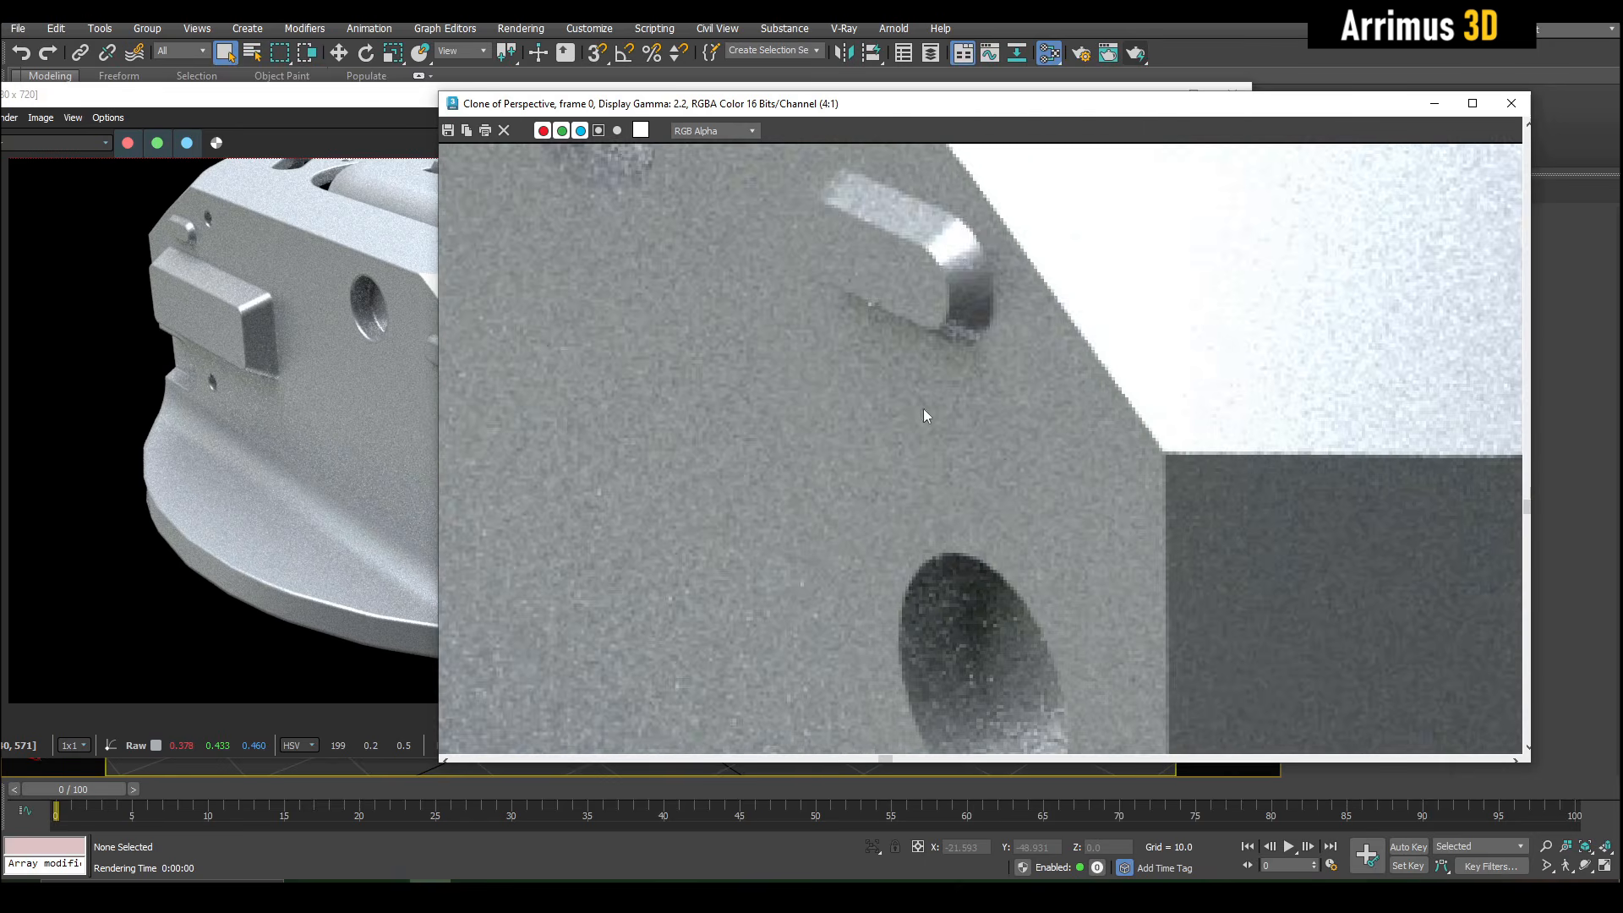
scroll(906, 463, "down", 1)
middle_click_drag(1185, 438, 888, 393)
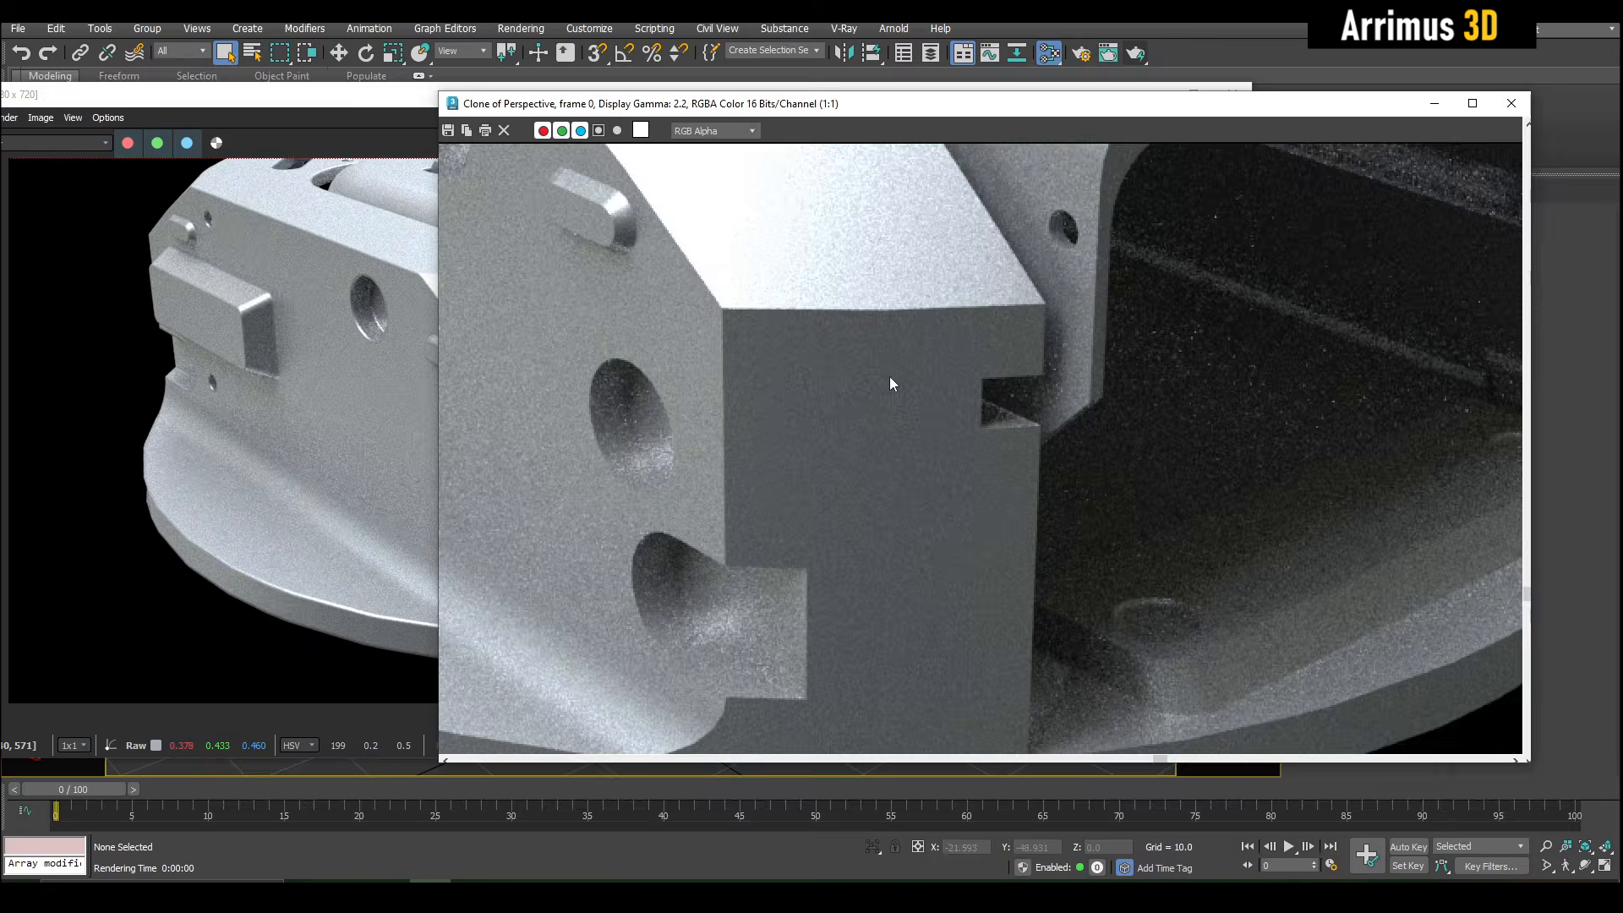
scroll(889, 377, "down", 1)
- Compare the lower notched recess and overall turret side by side in the rounded-edge render and the cloned render
left_click(350, 385)
scroll(511, 591, "up", 2)
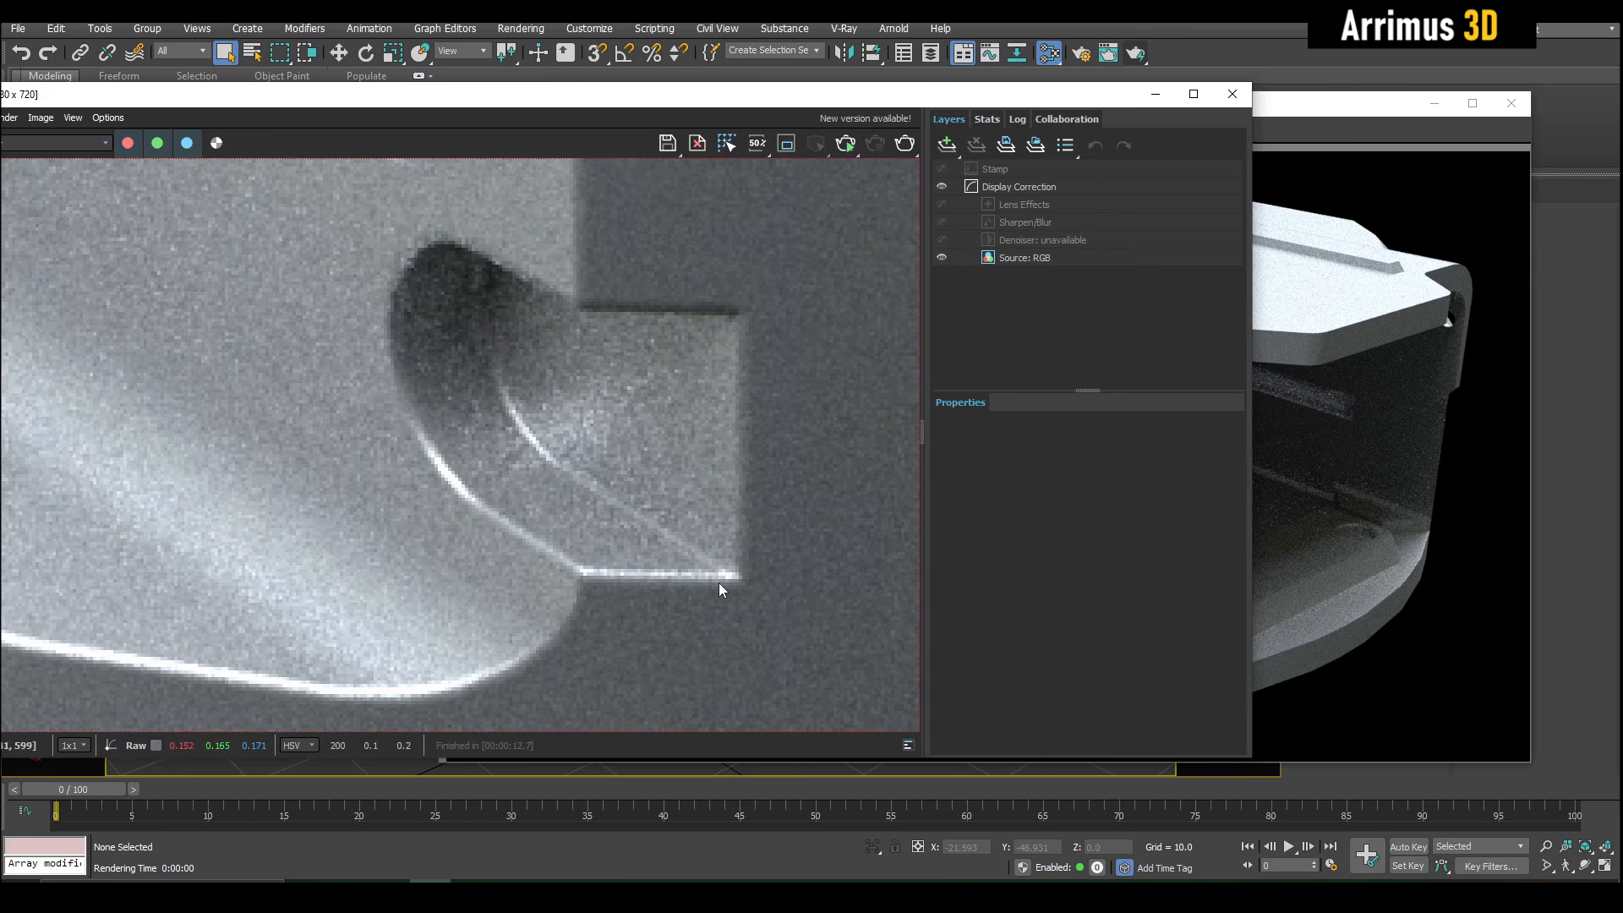
left_click(1280, 413)
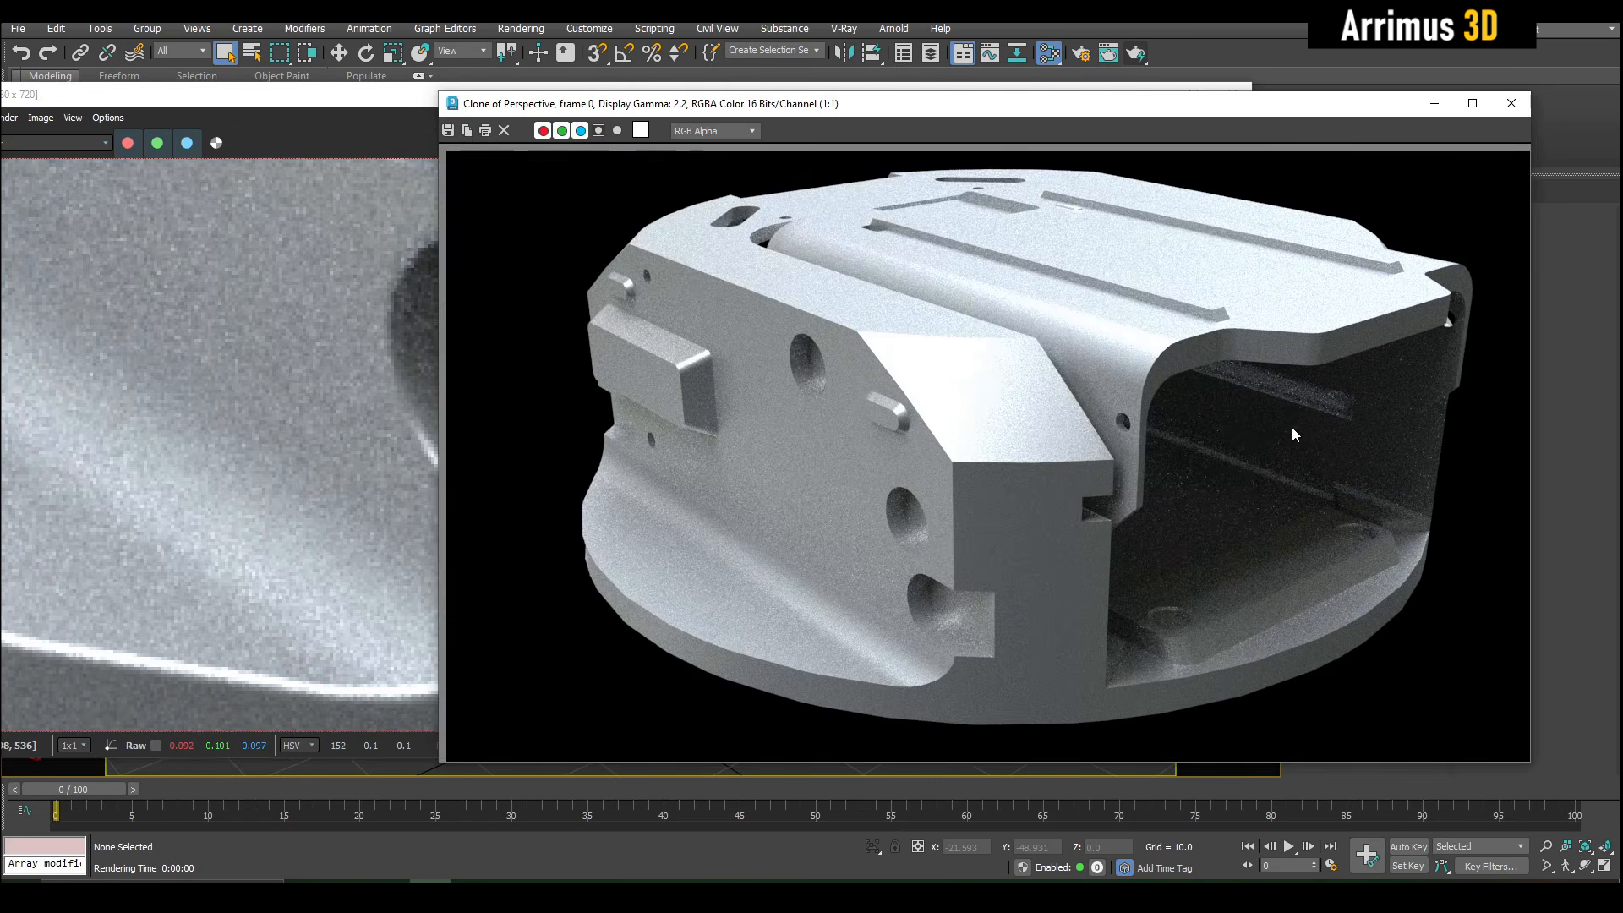
scroll(946, 539, "up", 1)
left_click_drag(957, 101, 1165, 41)
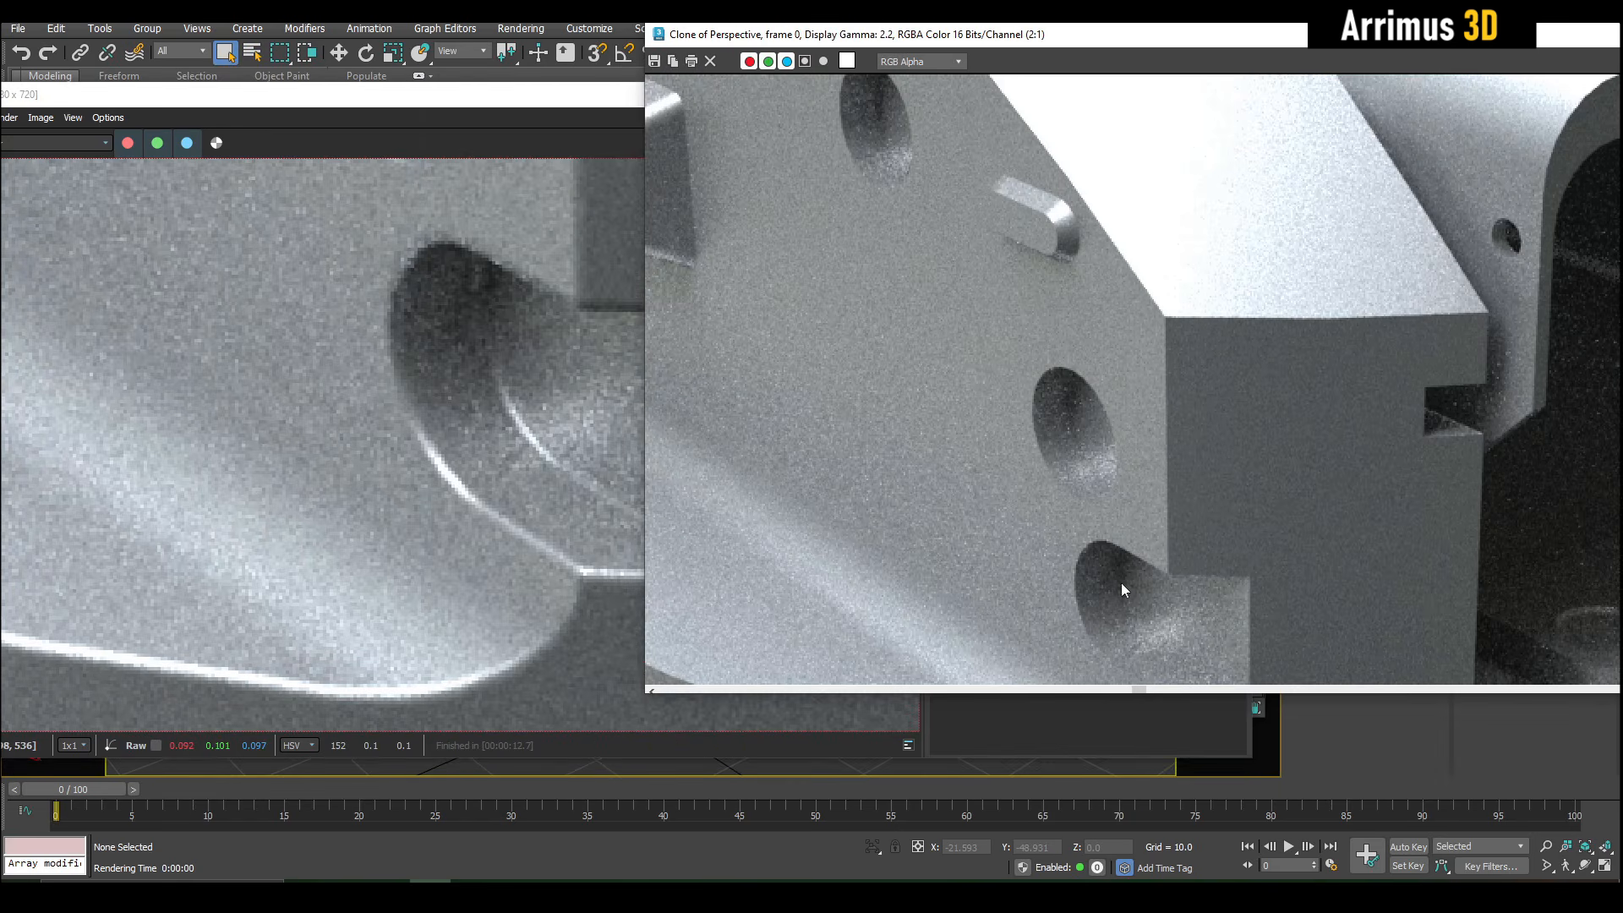
scroll(1127, 589, "up", 2)
middle_click_drag(1176, 489, 1189, 400)
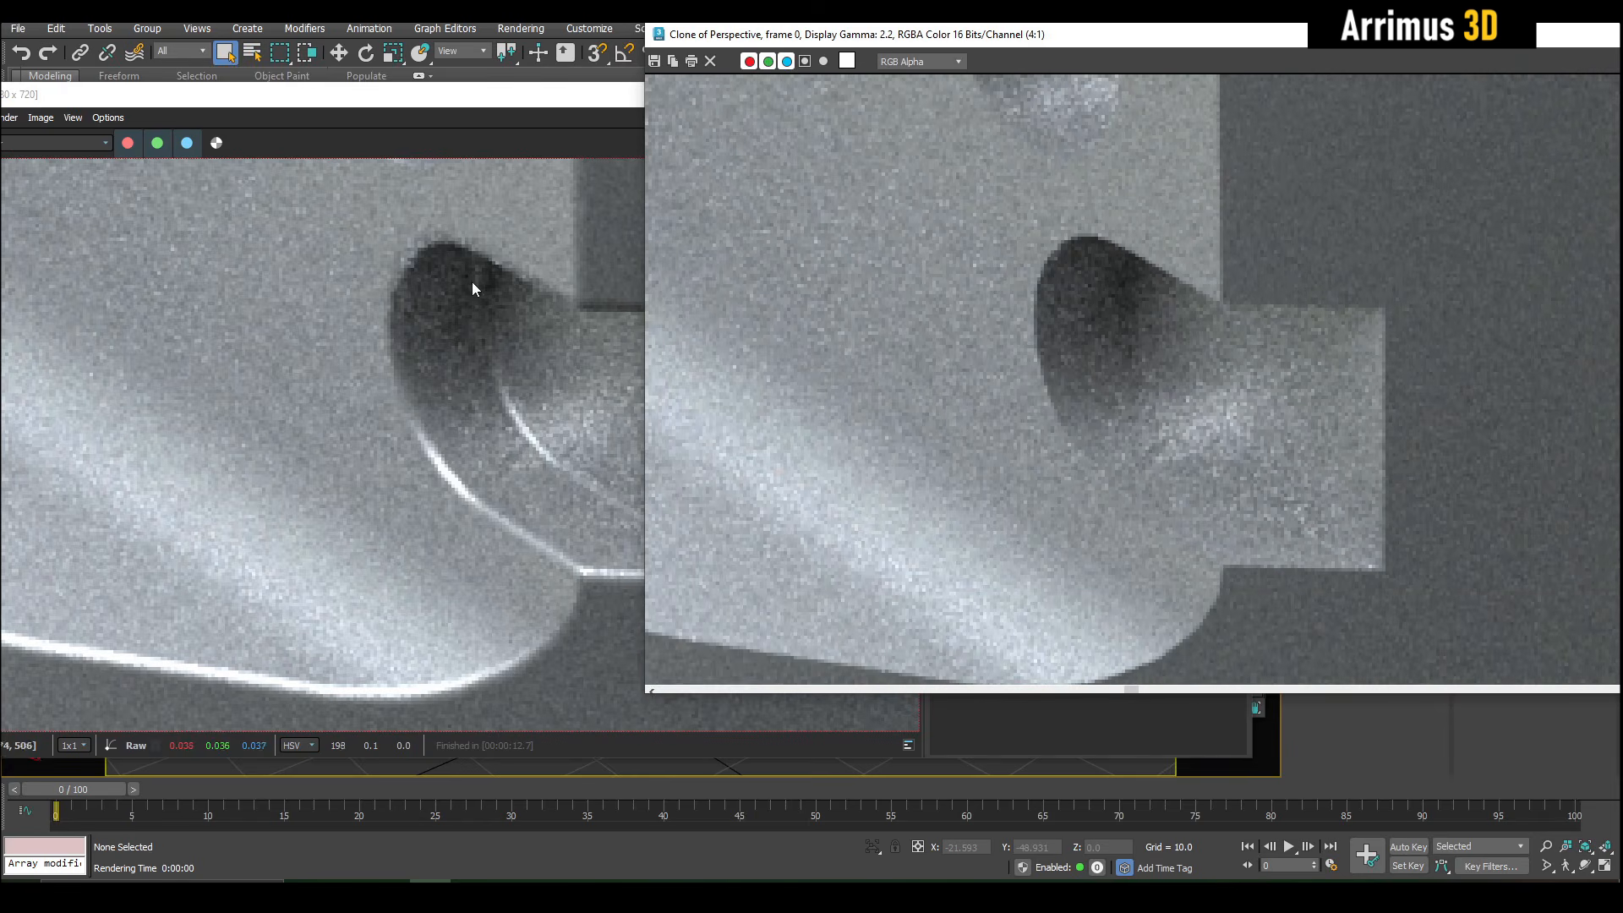
scroll(339, 394, "down", 5)
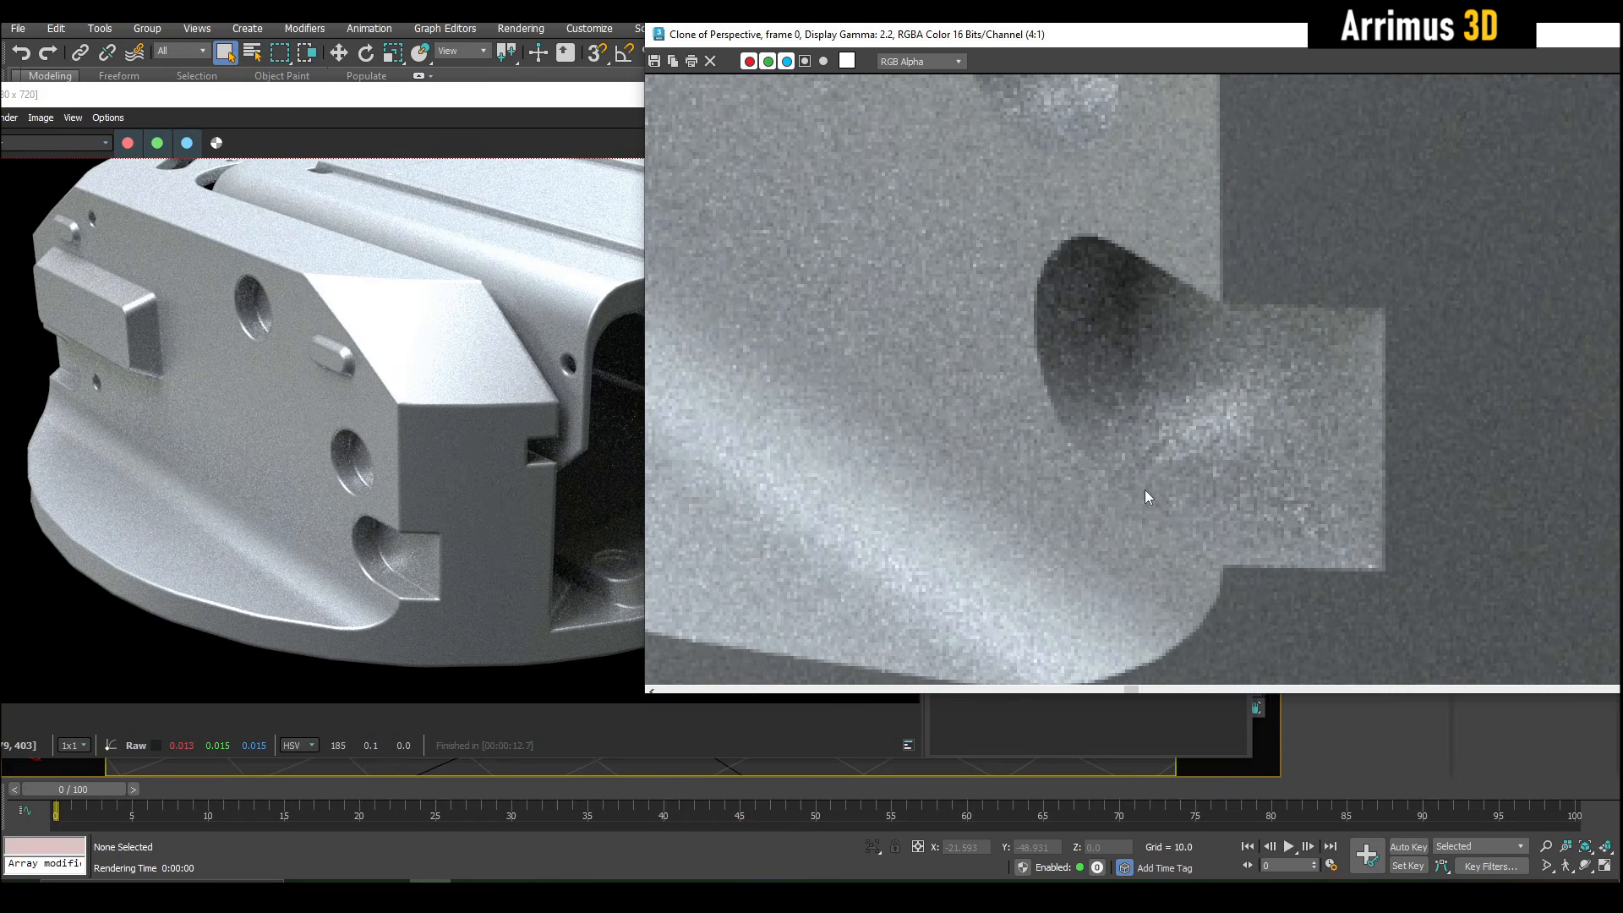
scroll(1146, 493, "down", 1)
scroll(1145, 490, "down", 1)
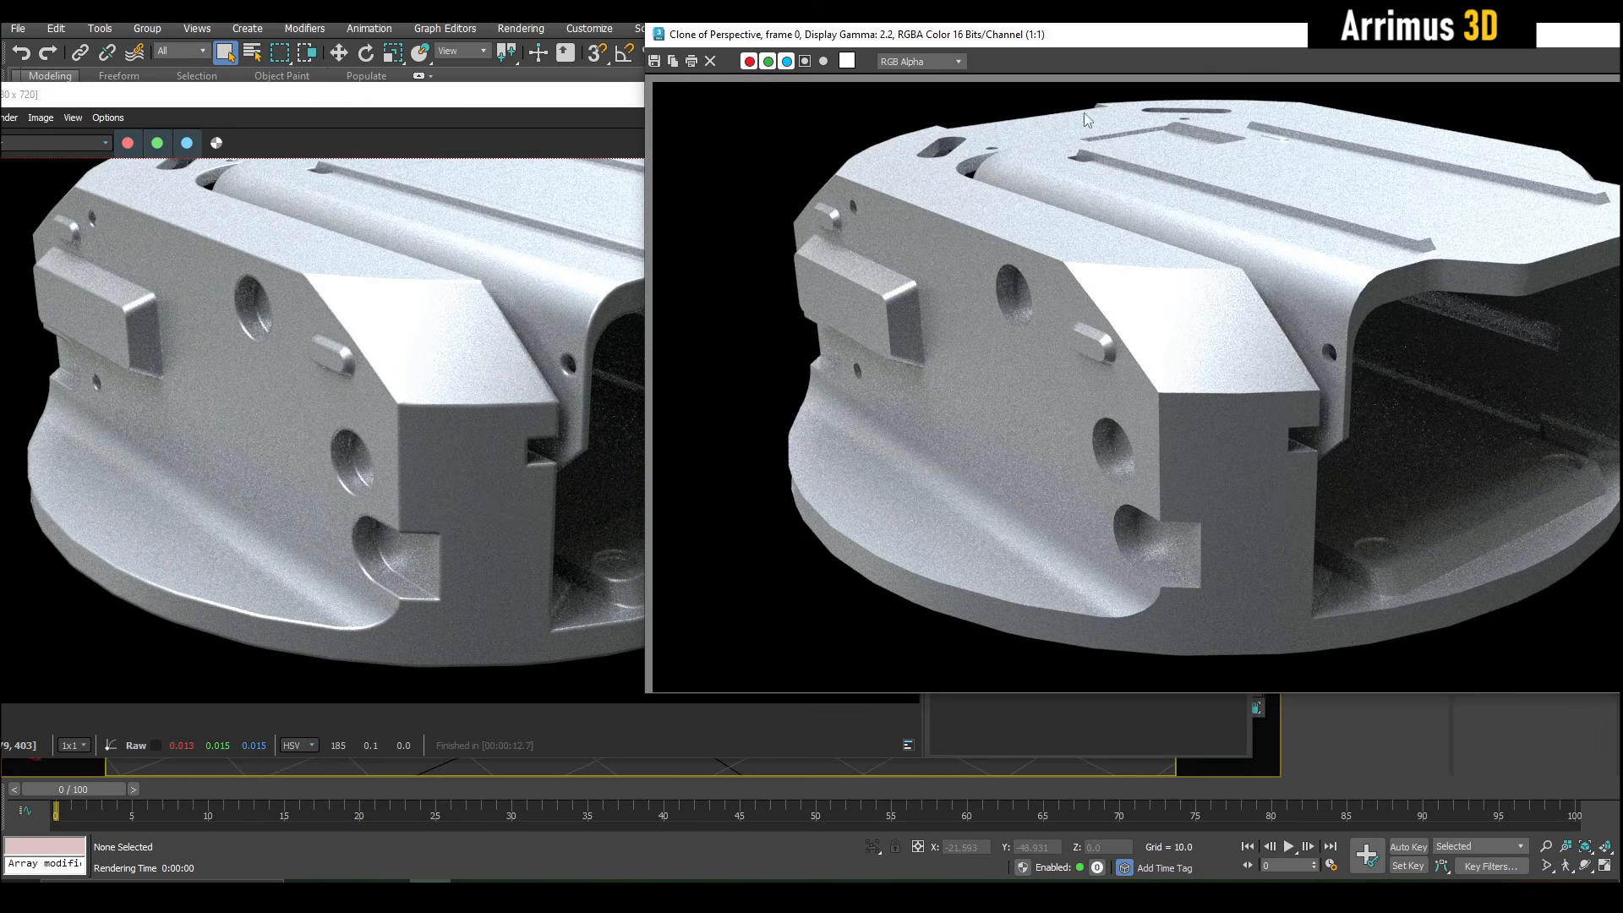
- Set the cloned render aside and examine the ledge inside the turret's front opening in the rounded-edge render
mouse_move(1092, 44)
left_mouse_down()
mouse_move(1366, 73)
mouse_move(1099, 54)
mouse_move(1336, 77)
mouse_move(1187, 68)
mouse_move(1412, 61)
mouse_move(957, 52)
mouse_move(1360, 84)
left_mouse_up()
scroll(852, 490, "up", 2)
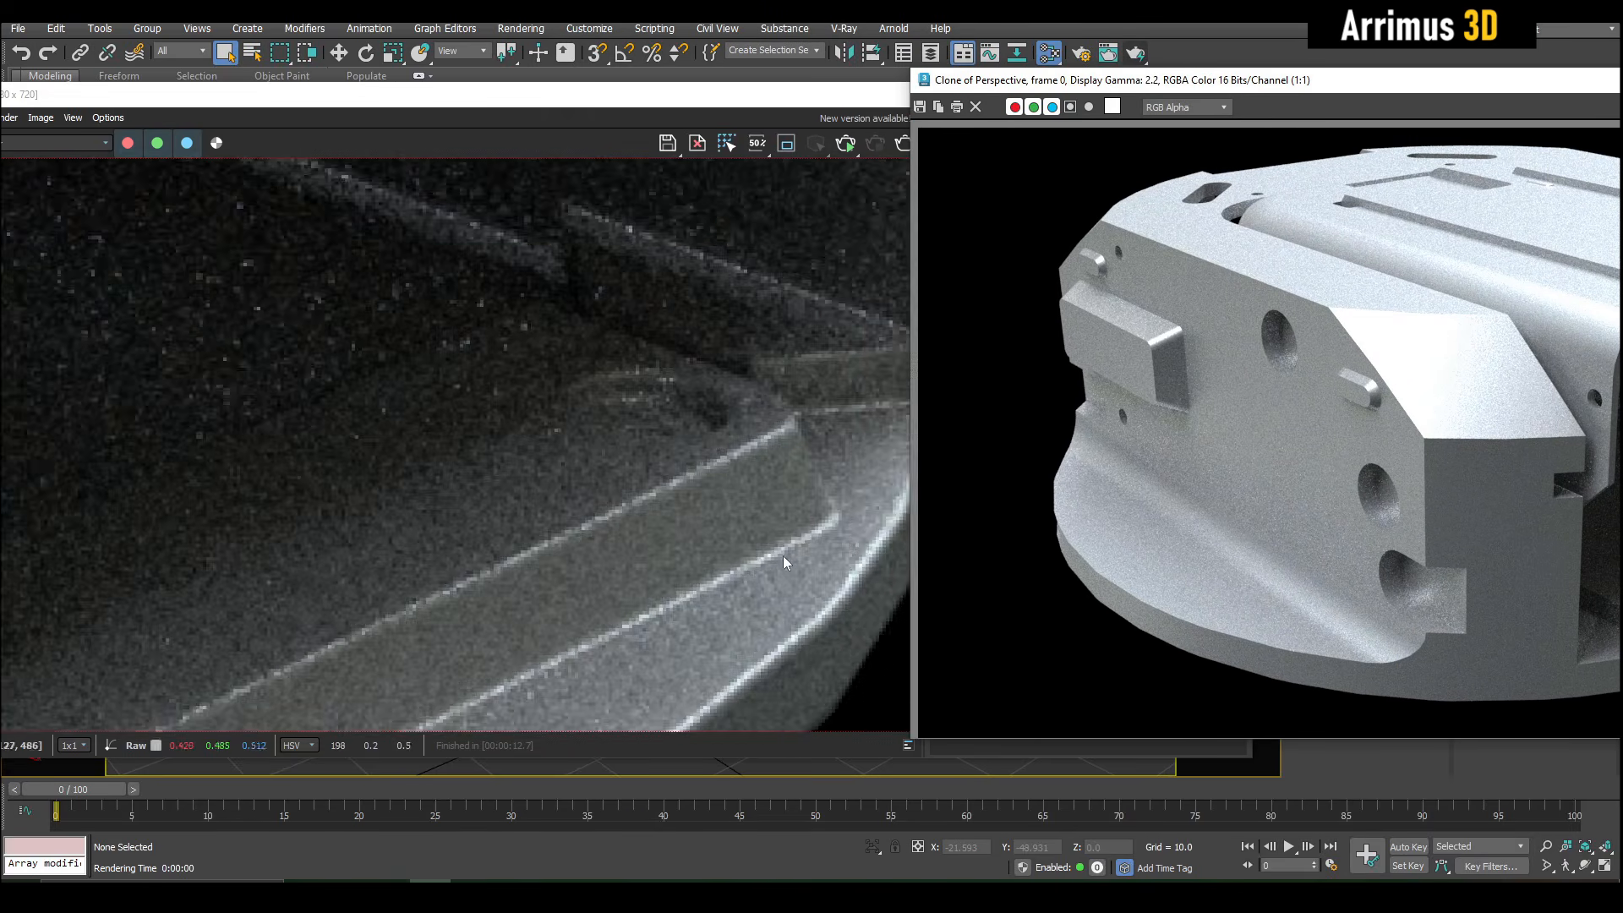
middle_click_drag(558, 685, 746, 400)
- Examine the front opening's inner ledge and outer rim in the cloned render next to the rounded-edge one
left_click(1471, 354)
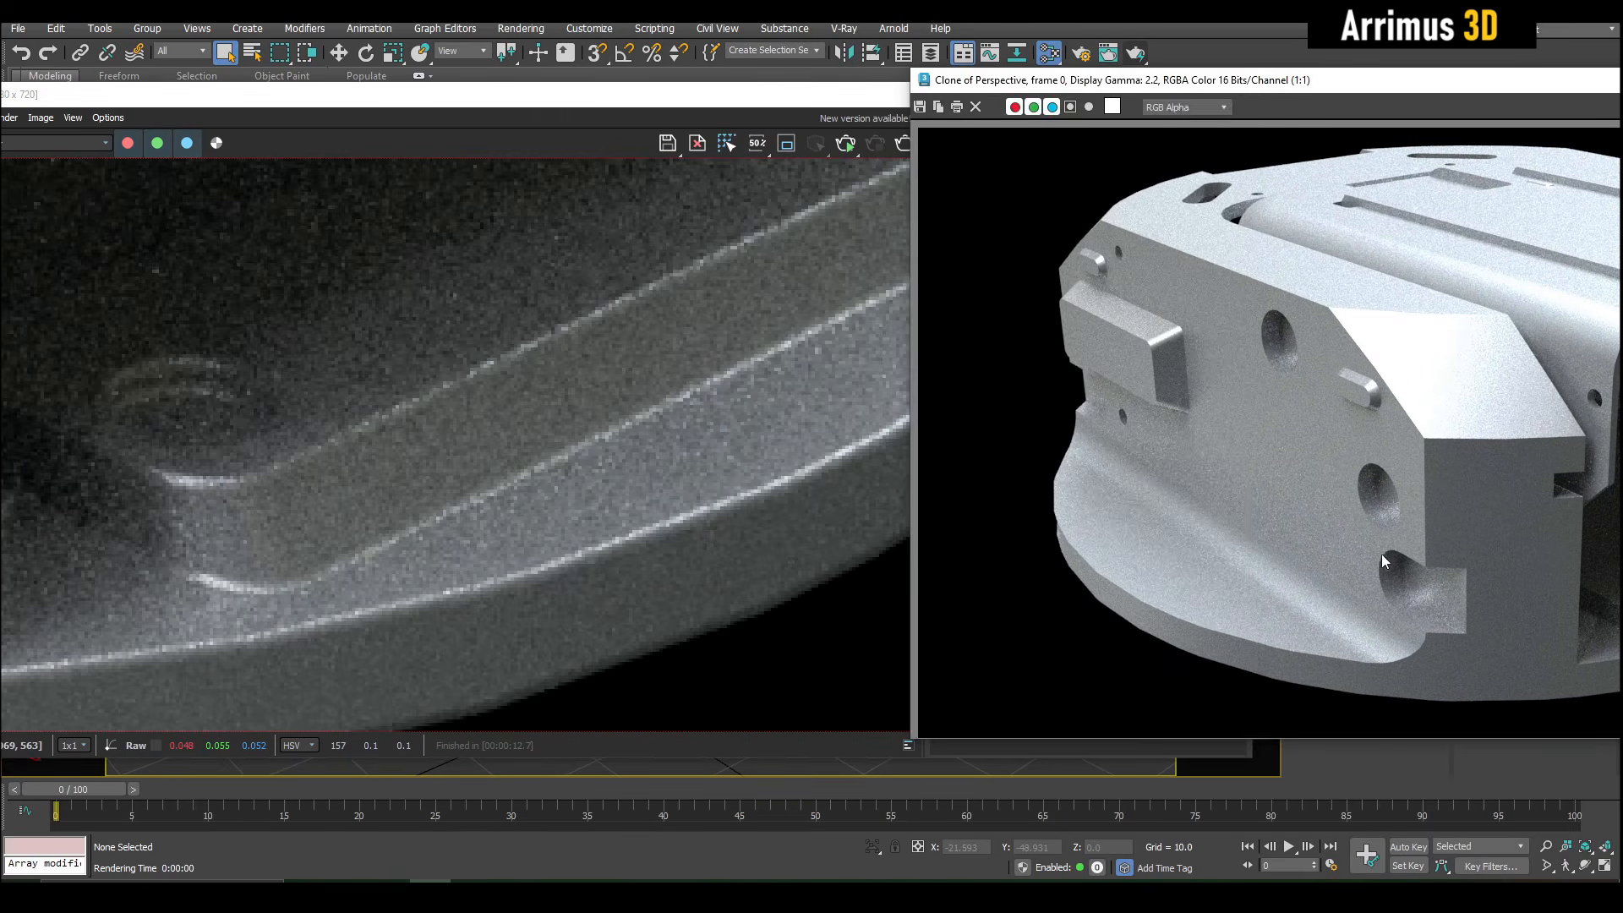
scroll(1381, 554, "up", 1)
left_click_drag(1536, 94, 1006, 93)
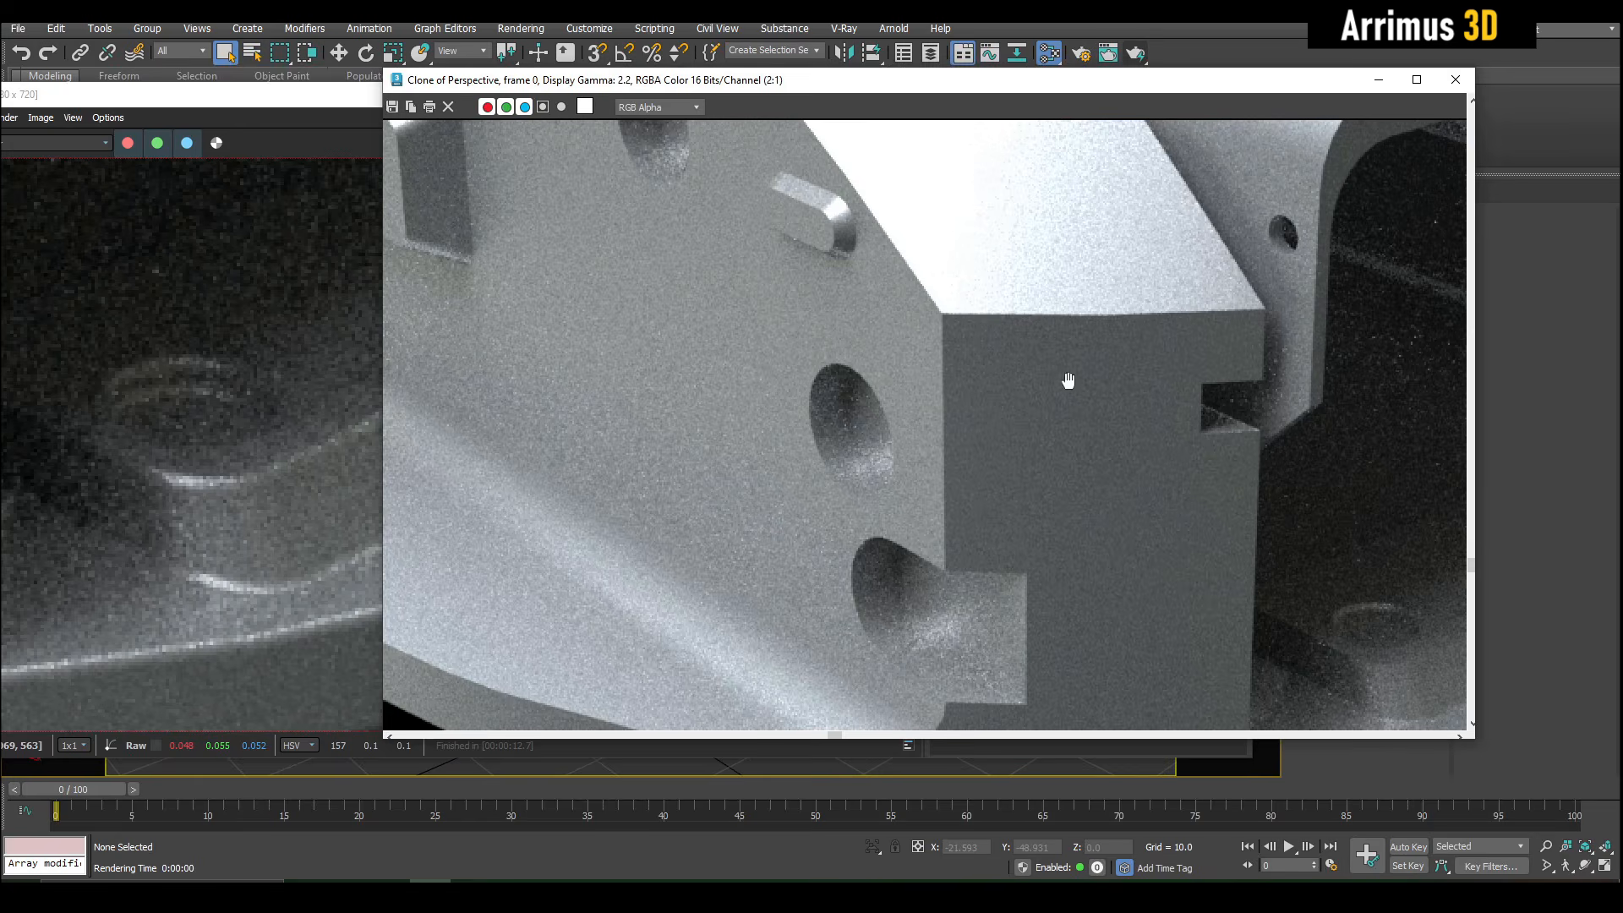
middle_click_drag(1068, 381, 732, 220)
middle_click_drag(1011, 416, 724, 390)
scroll(1136, 432, "up", 1)
scroll(863, 406, "down", 1)
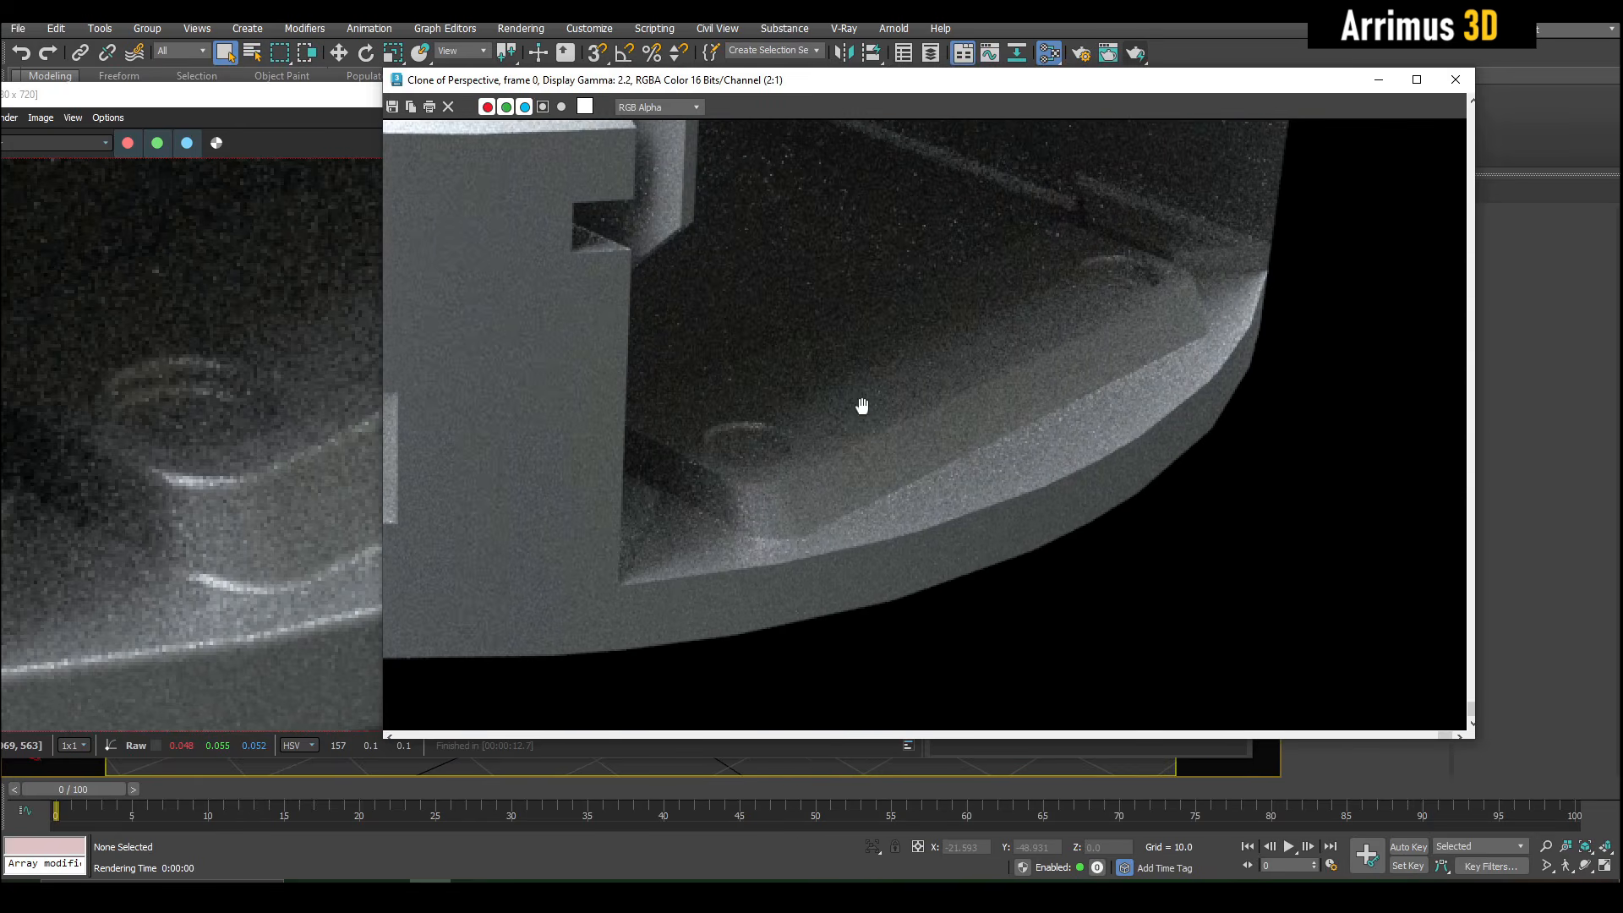
mouse_move(908, 80)
left_mouse_down()
mouse_move(1362, 94)
mouse_move(894, 91)
left_mouse_up()
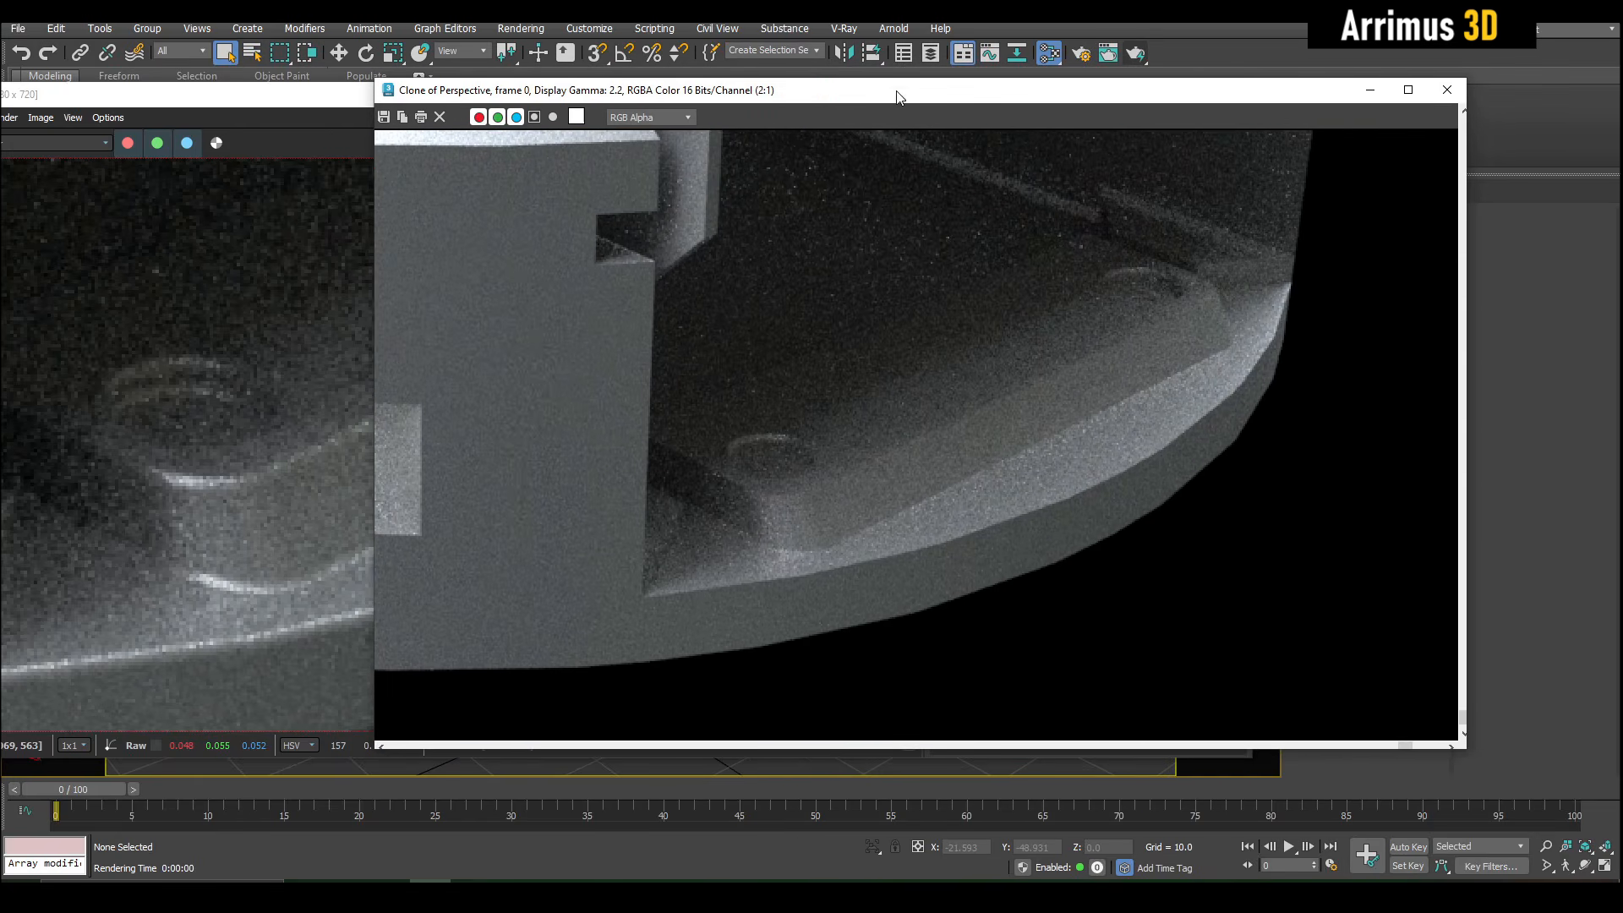
scroll(251, 338, "down", 4)
scroll(251, 338, "up", 2)
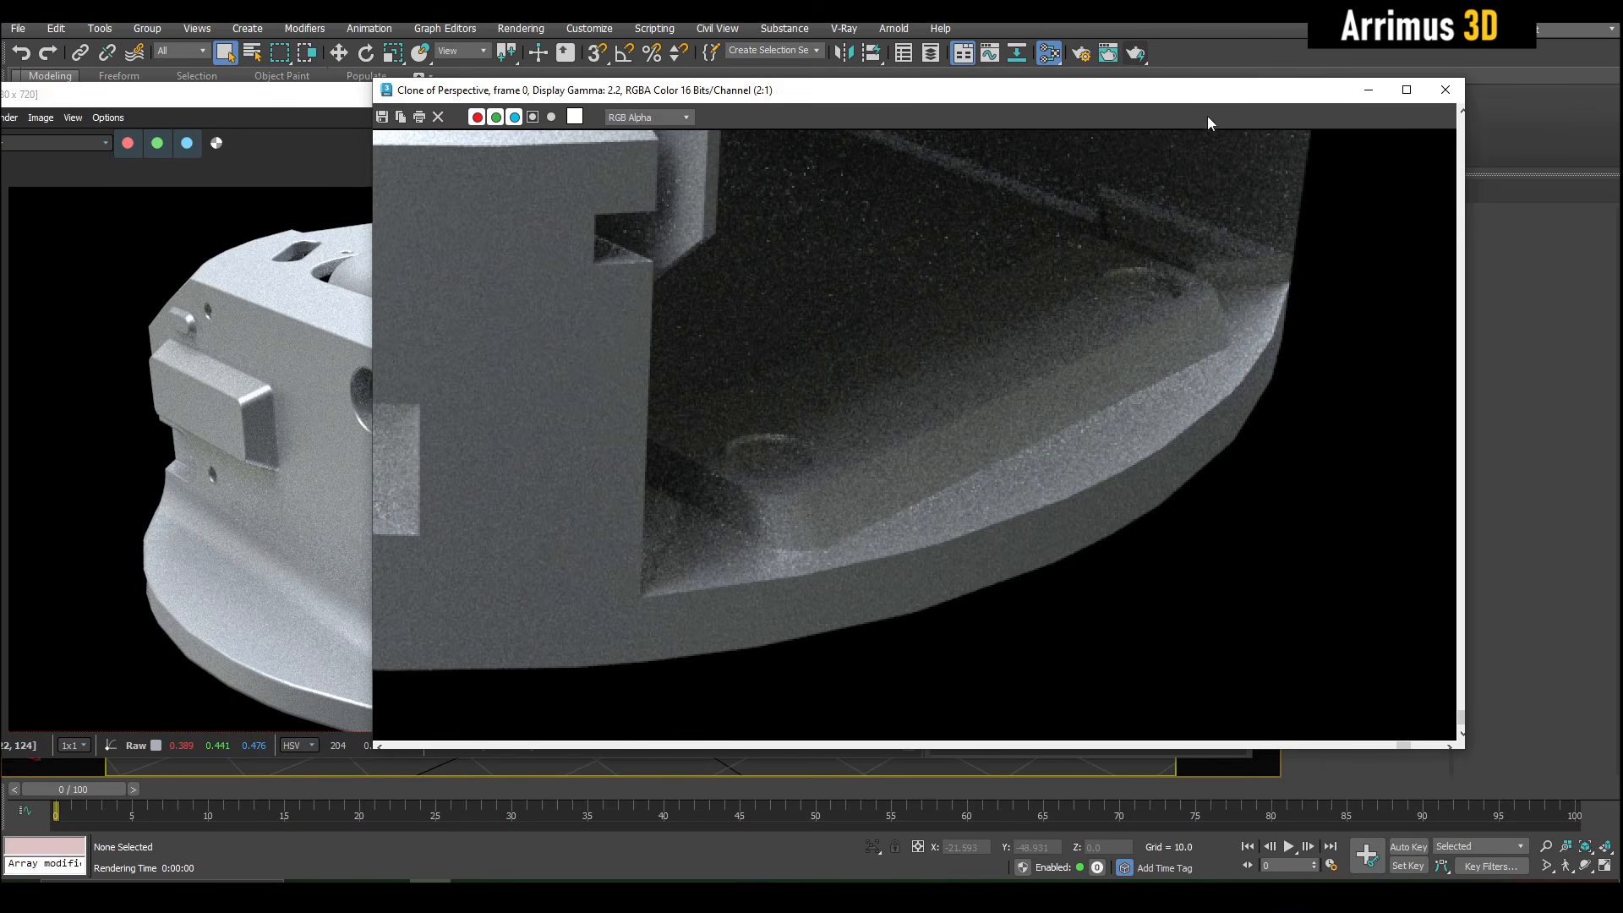
- Close both renders, minimize the material editor and turn off safe frames in the perspective view of the turret
left_click(1446, 89)
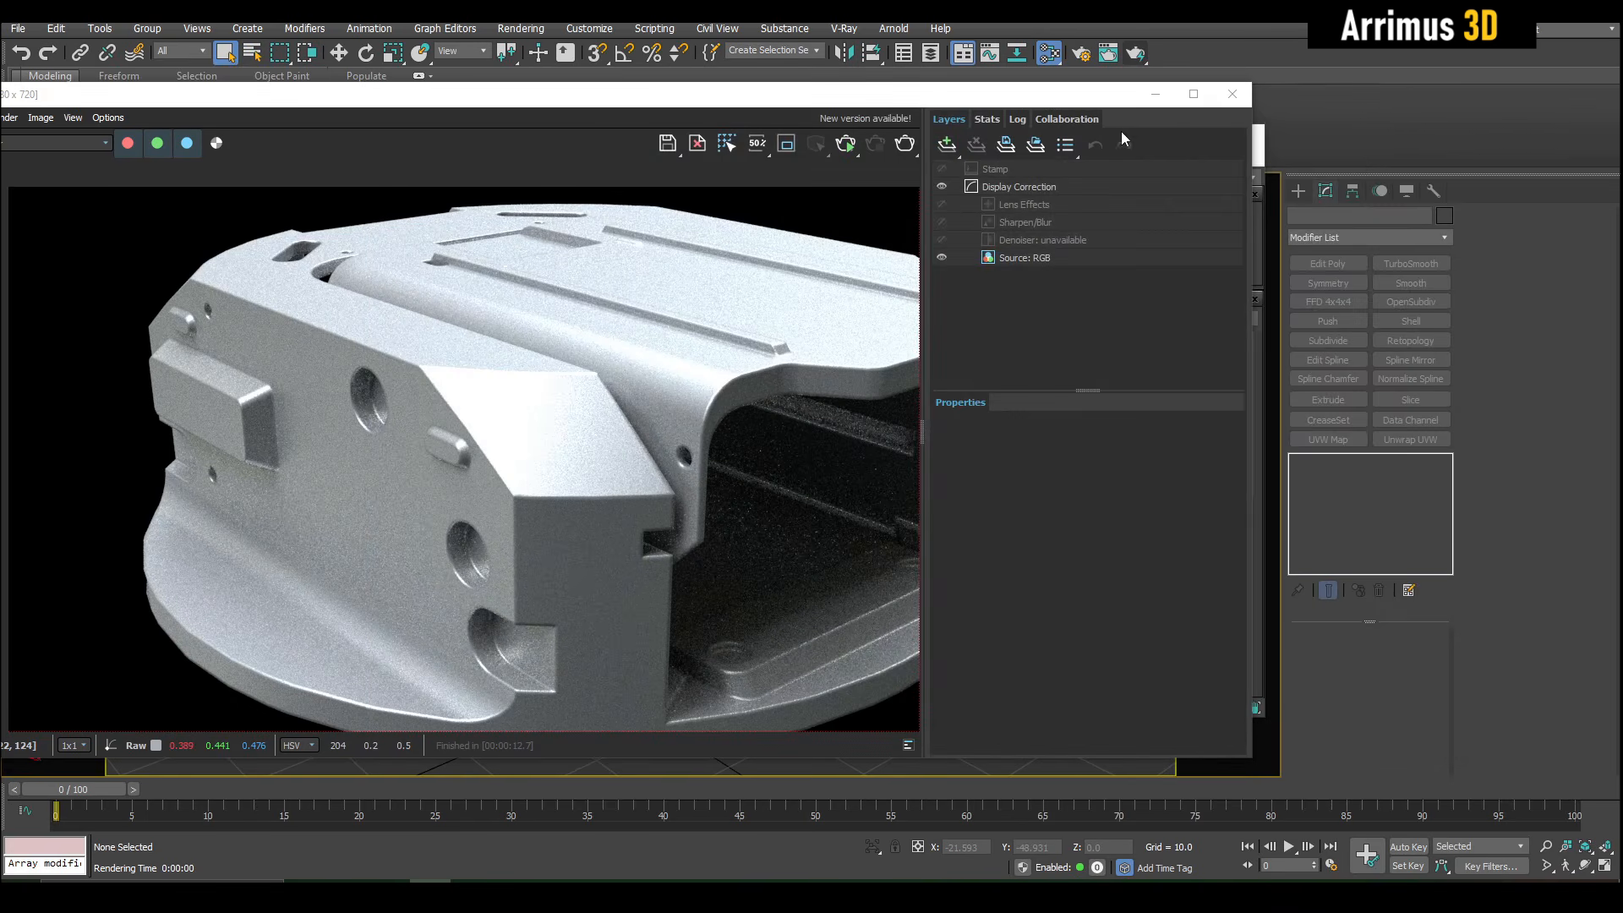
left_click(1239, 95)
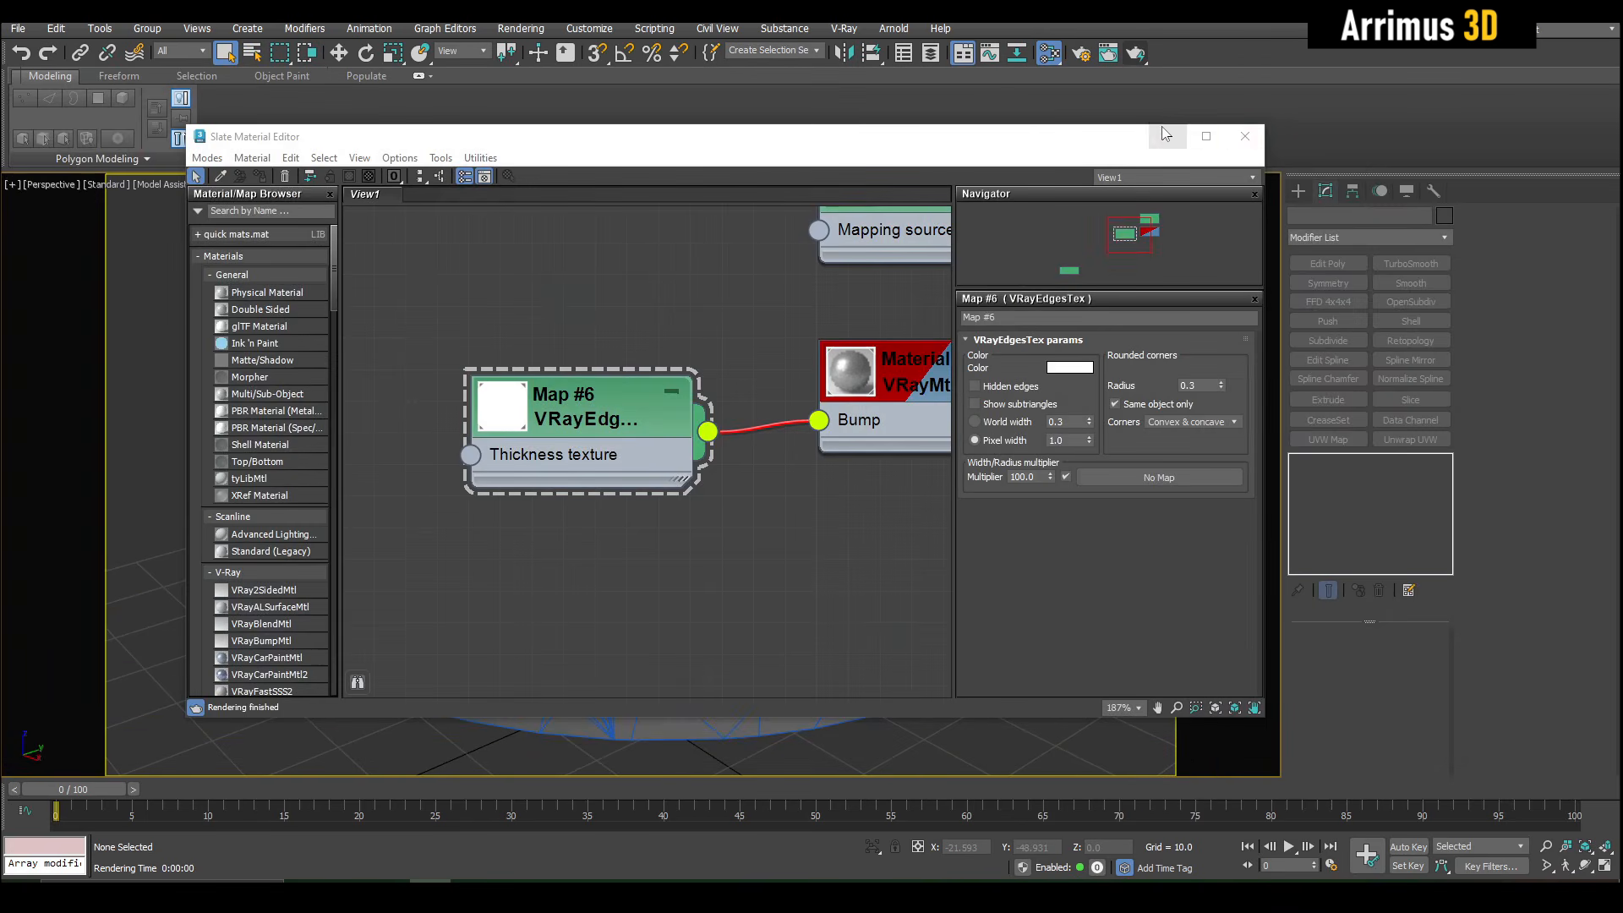
left_click(1167, 136)
middle_click_drag(850, 425, 783, 427)
key("shift+f")
scroll(808, 409, "down", 5)
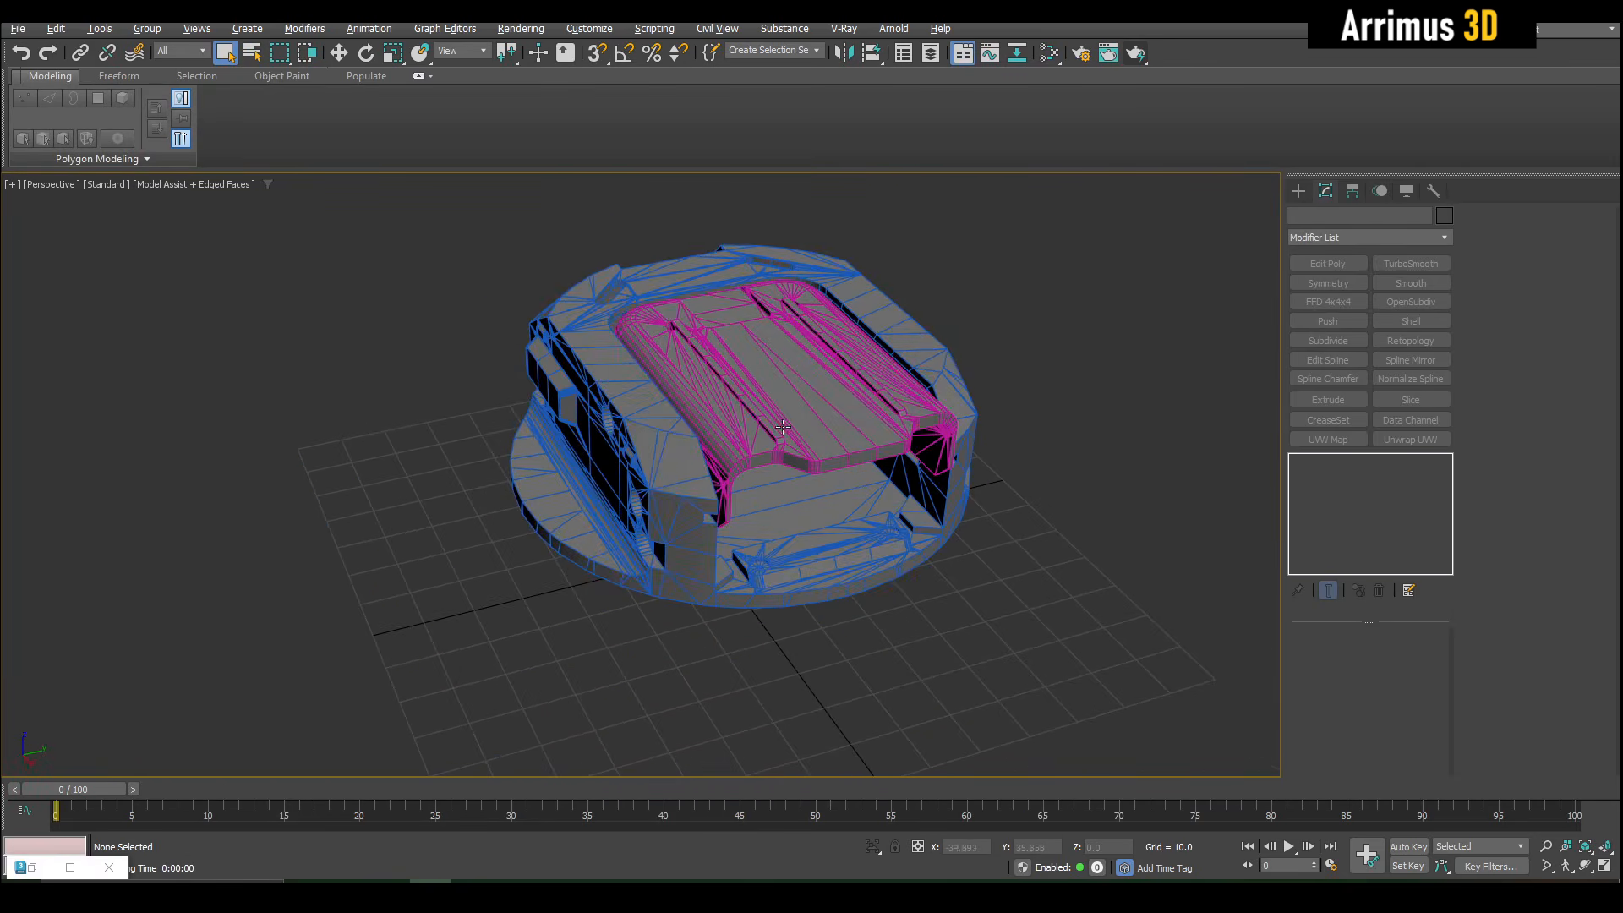
- Draw a large box in front of the turret in the perspective view
middle_click_drag(844, 484, 844, 338)
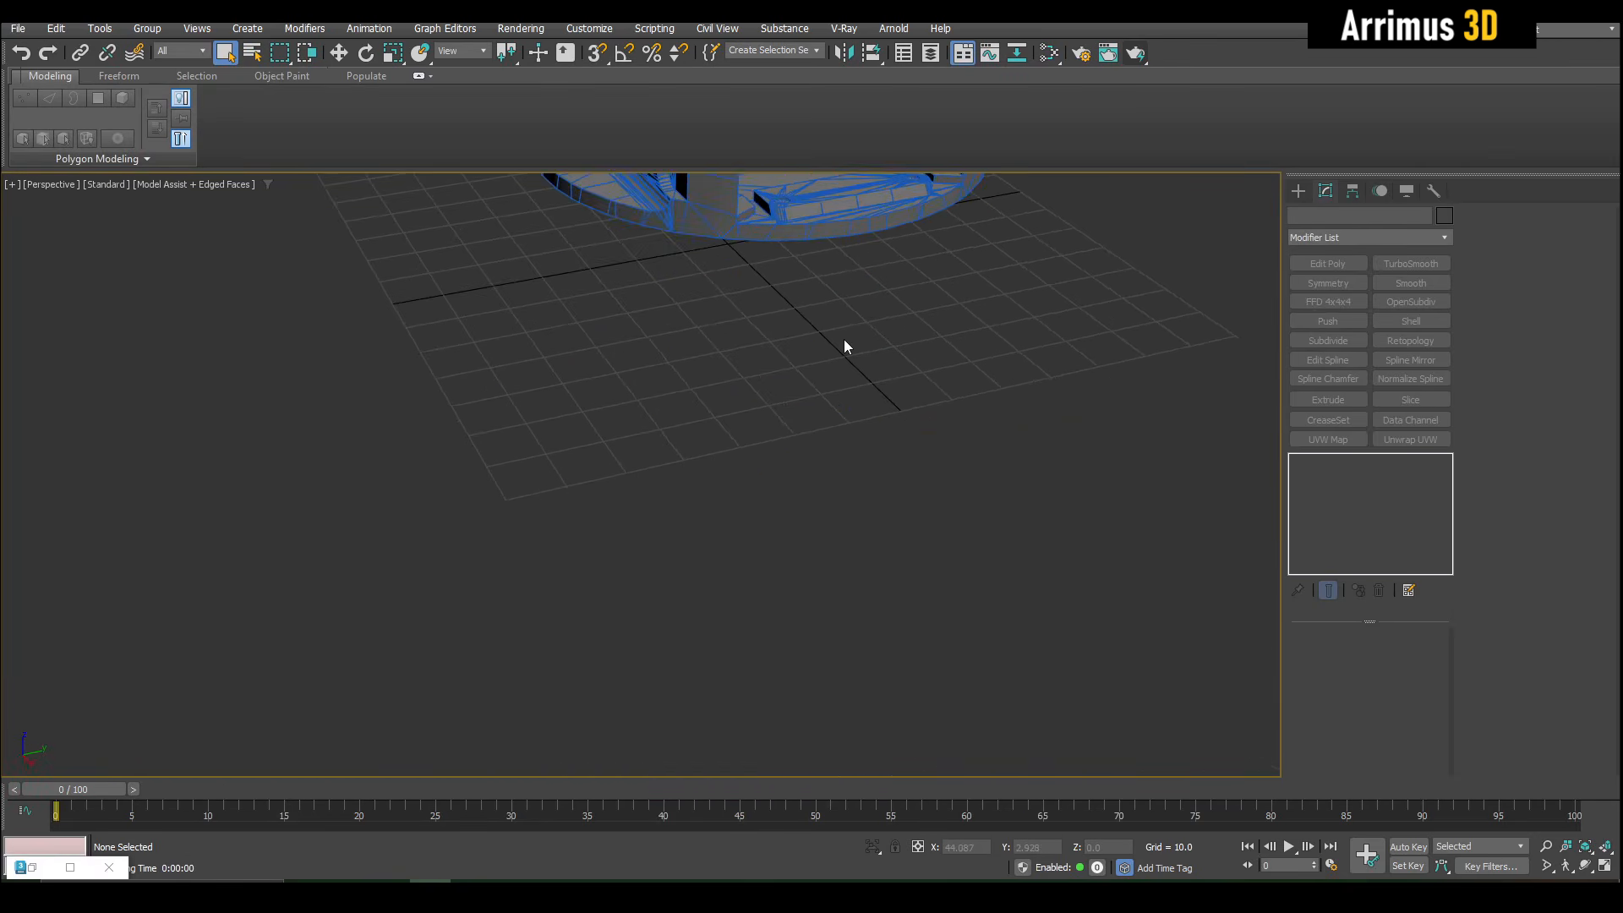
key("b")
middle_click_drag(833, 451, 765, 471, "alt")
left_click_drag(742, 425, 1169, 745)
left_click(1126, 455)
right_click(1048, 498)
- Add an Edit Poly modifier to the box and chamfer one long upper edge into a wide, multi-segment round
middle_click_drag(1040, 504, 963, 483, "alt")
key("e")
key("2")
left_click(930, 352)
middle_click_drag(929, 352, 840, 420)
key("ctrl+shift+c")
left_click_drag(840, 420, 1180, 266)
left_click(1278, 255)
left_click(1063, 283)
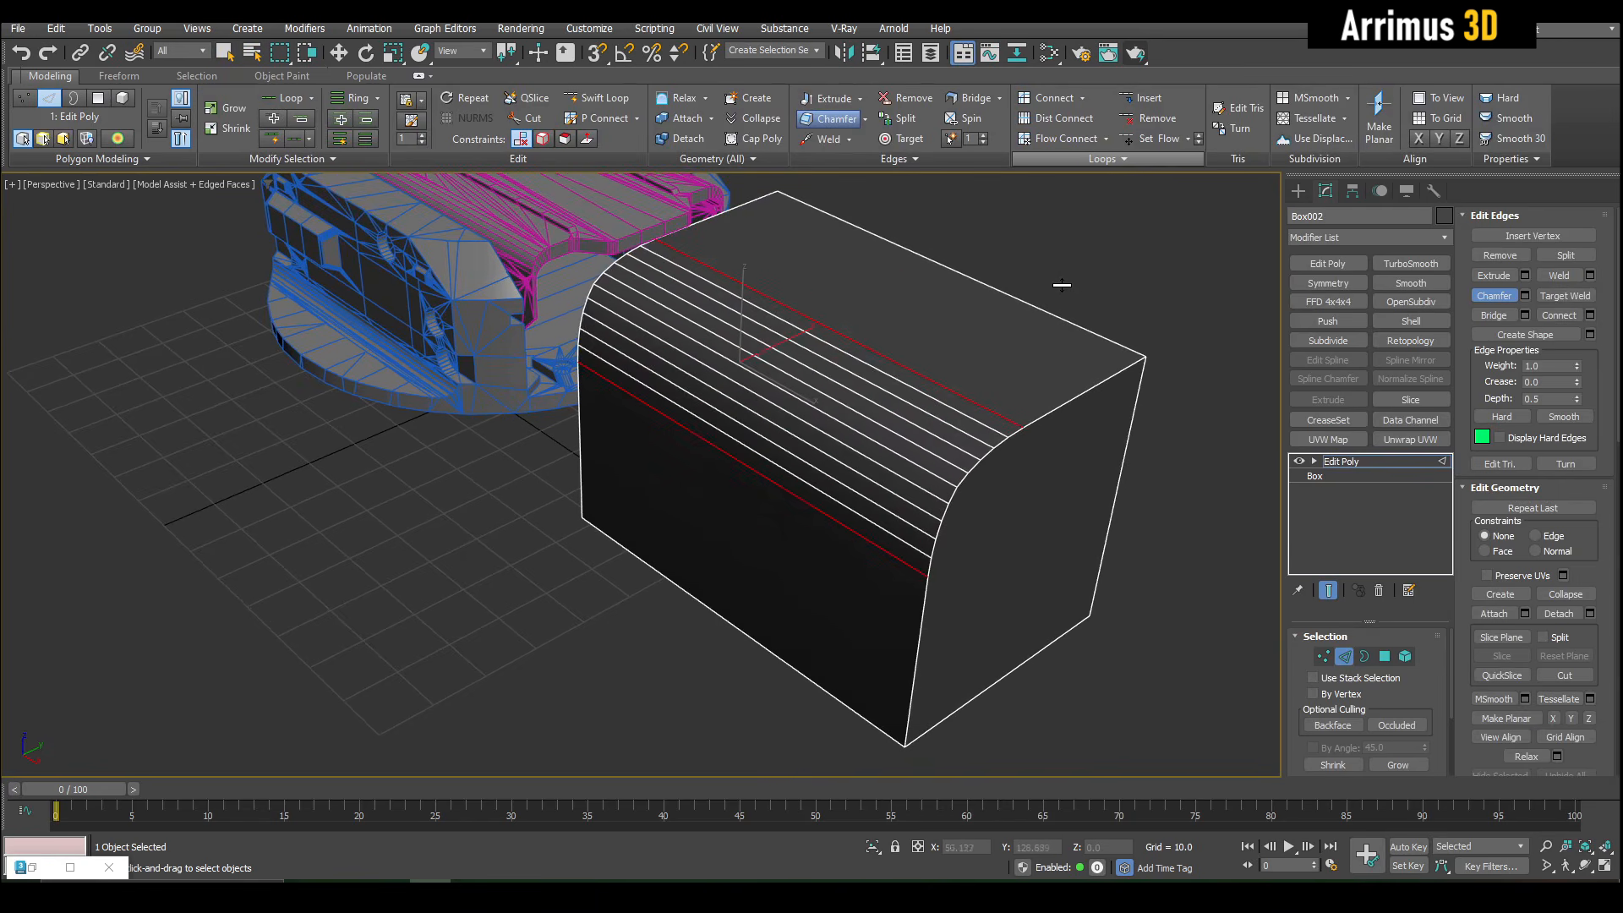
right_click(1086, 288)
key("2")
- Build a six-sided cylinder with 2 cap segments and a side cylinder on the box, using TurboSmooth separated by smoothing groups
middle_click_drag(882, 390, 891, 394)
key("c")
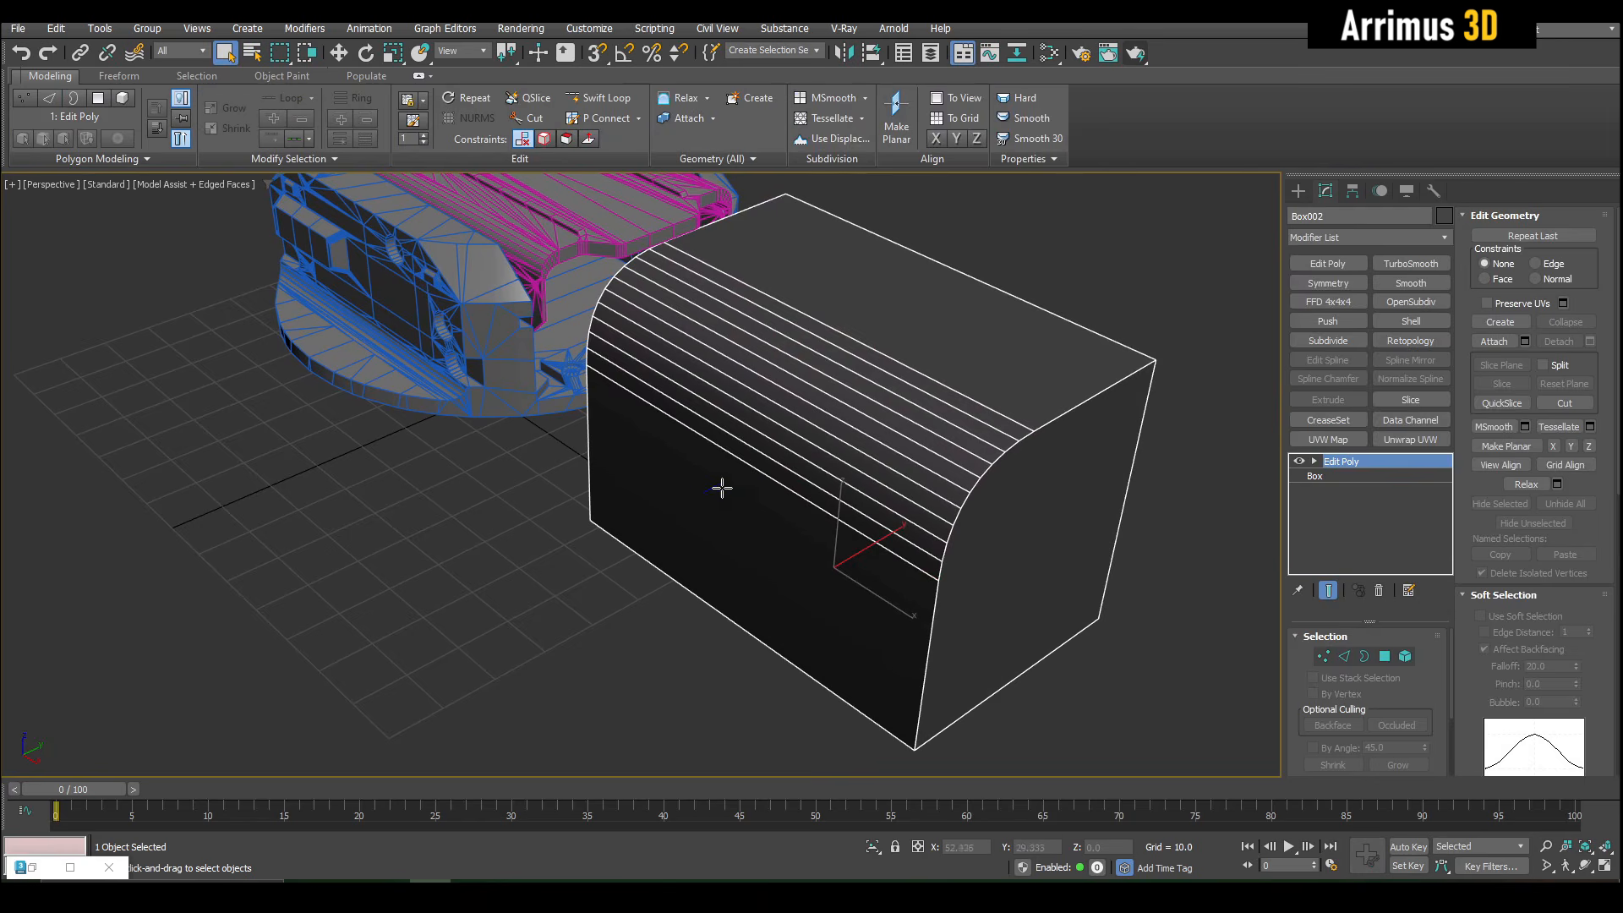
left_click_drag(641, 657, 764, 471)
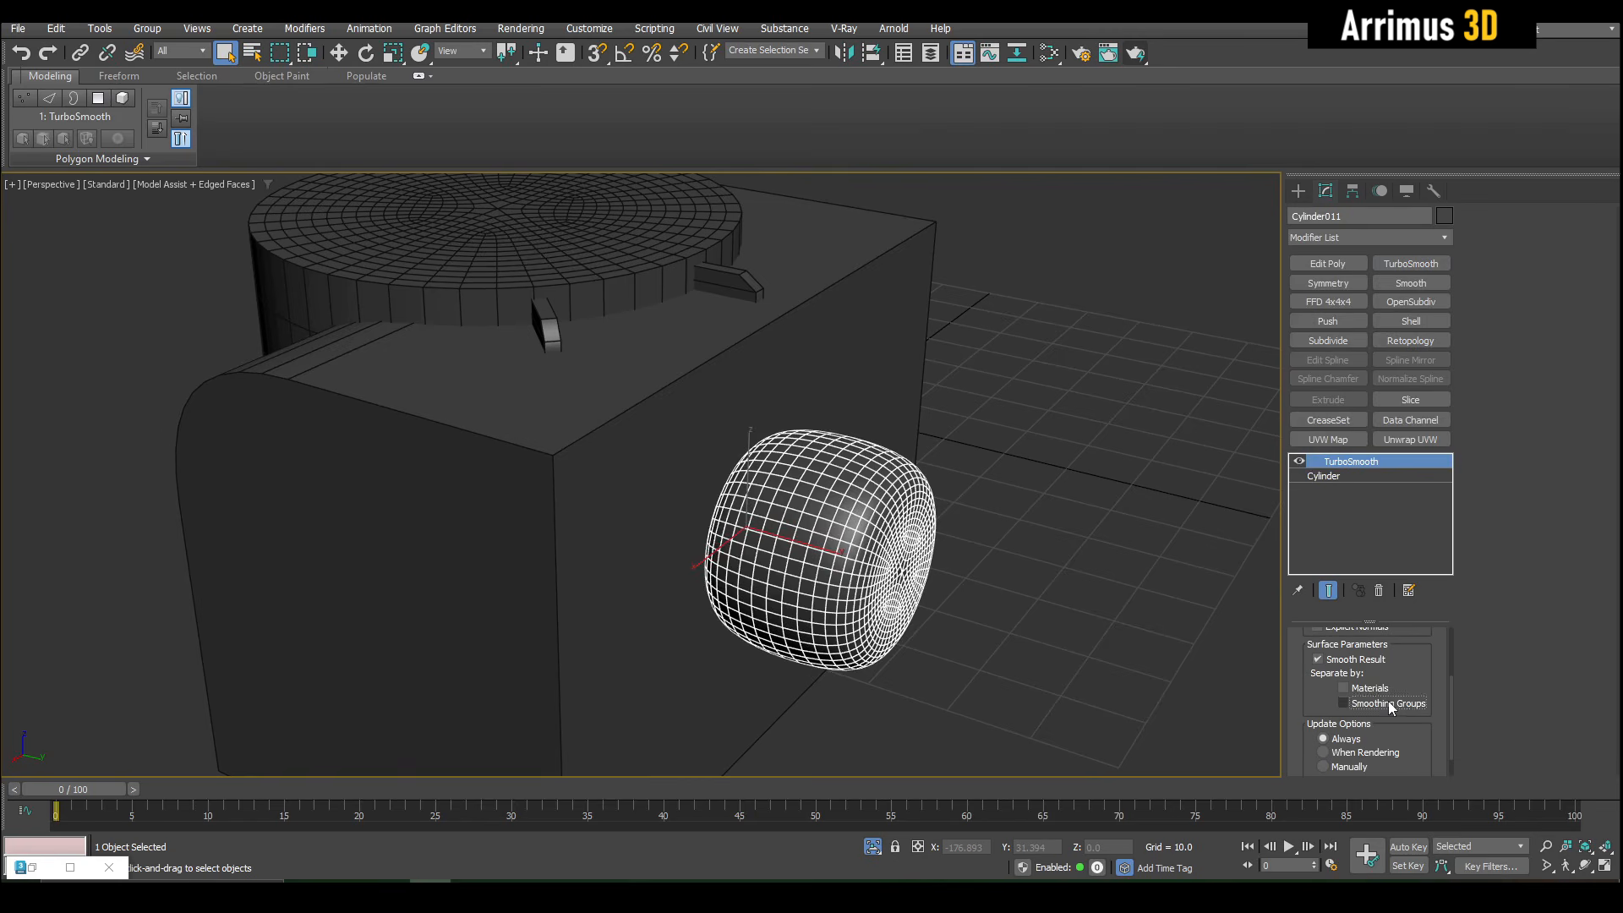
left_click(1344, 704)
key("w")
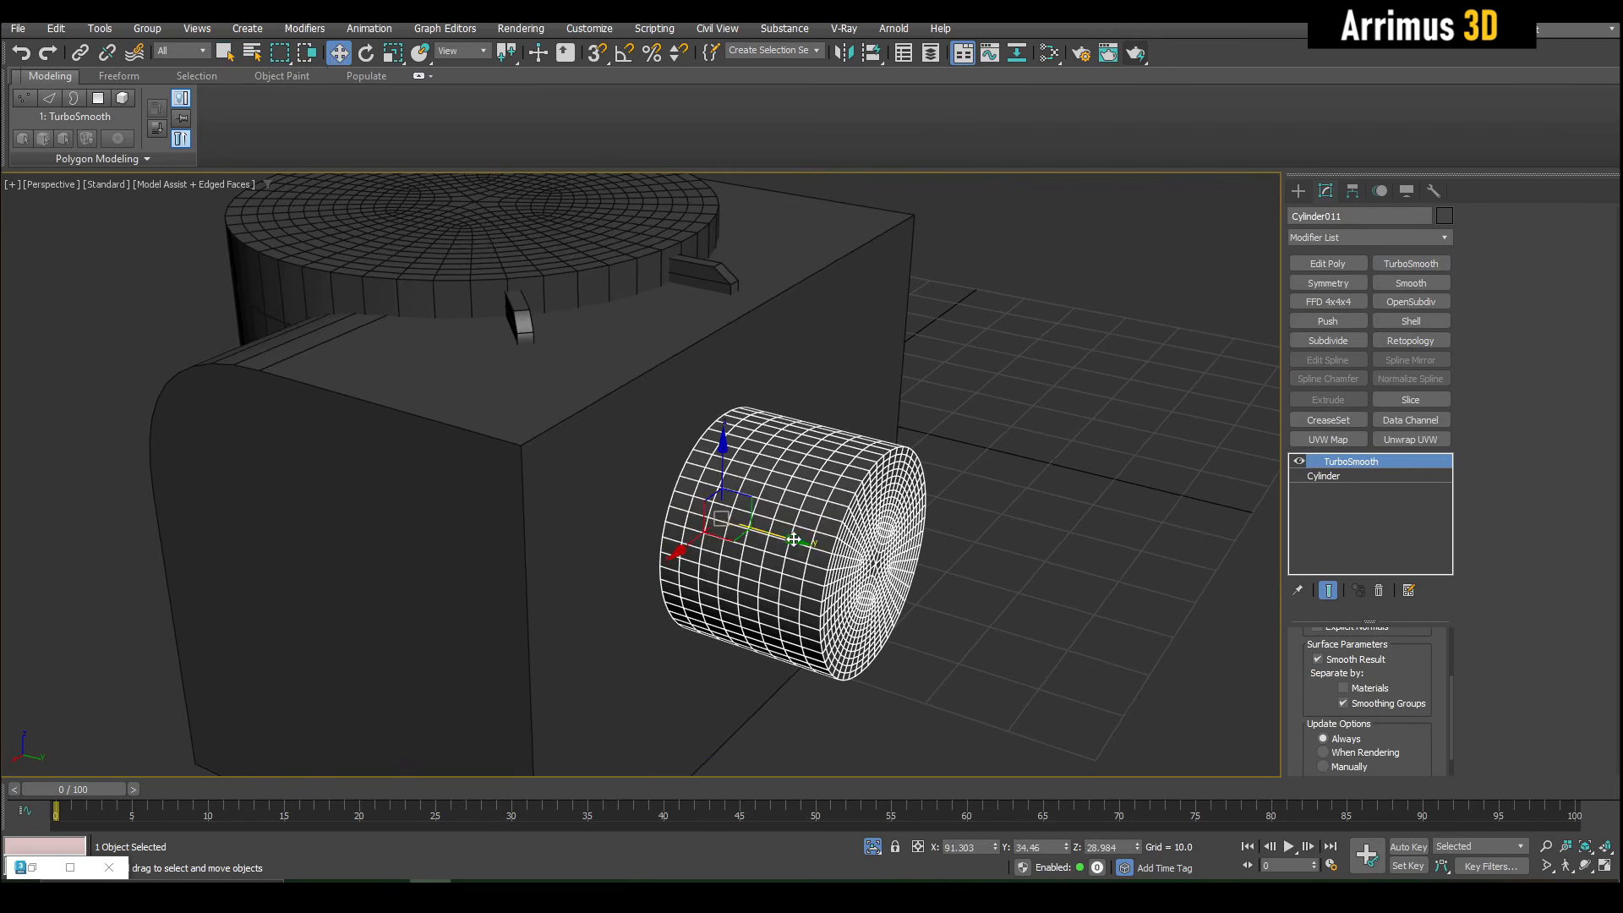
key("F4")
key("F4")
middle_click_drag(838, 490, 848, 508, "alt")
left_click(1022, 463)
middle_click_drag(1022, 463, 886, 486, "alt")
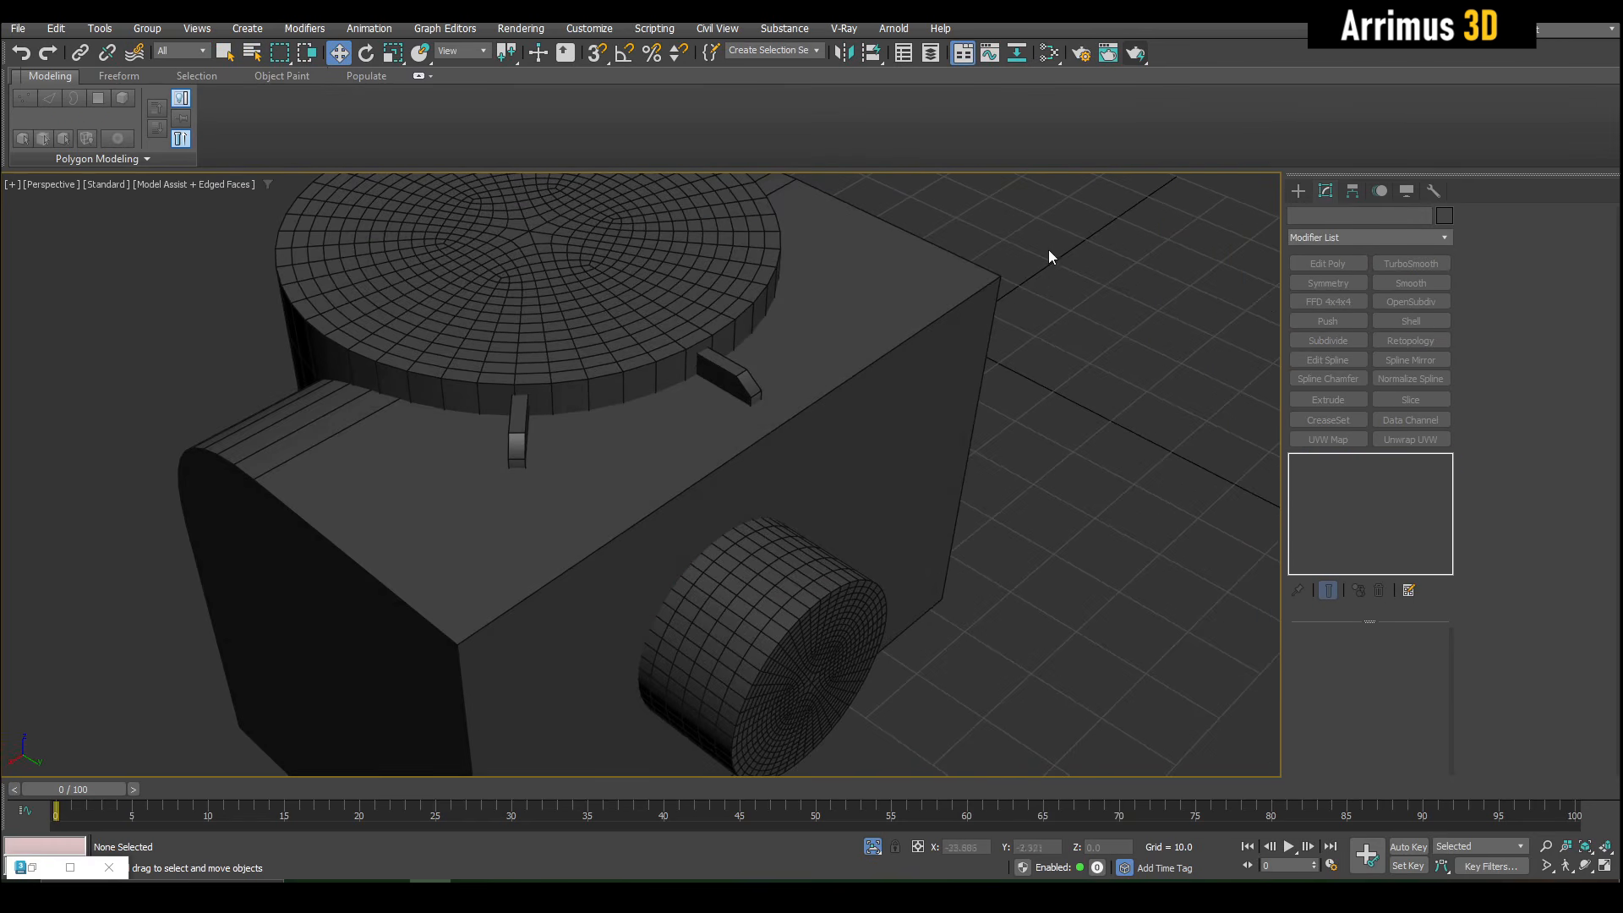
- Assign the VRayMtl with the VRayEdgesTex bump to the box, cylinders and small brackets, and minimize the material editor
left_click_drag(442, 646, 441, 642)
key("m")
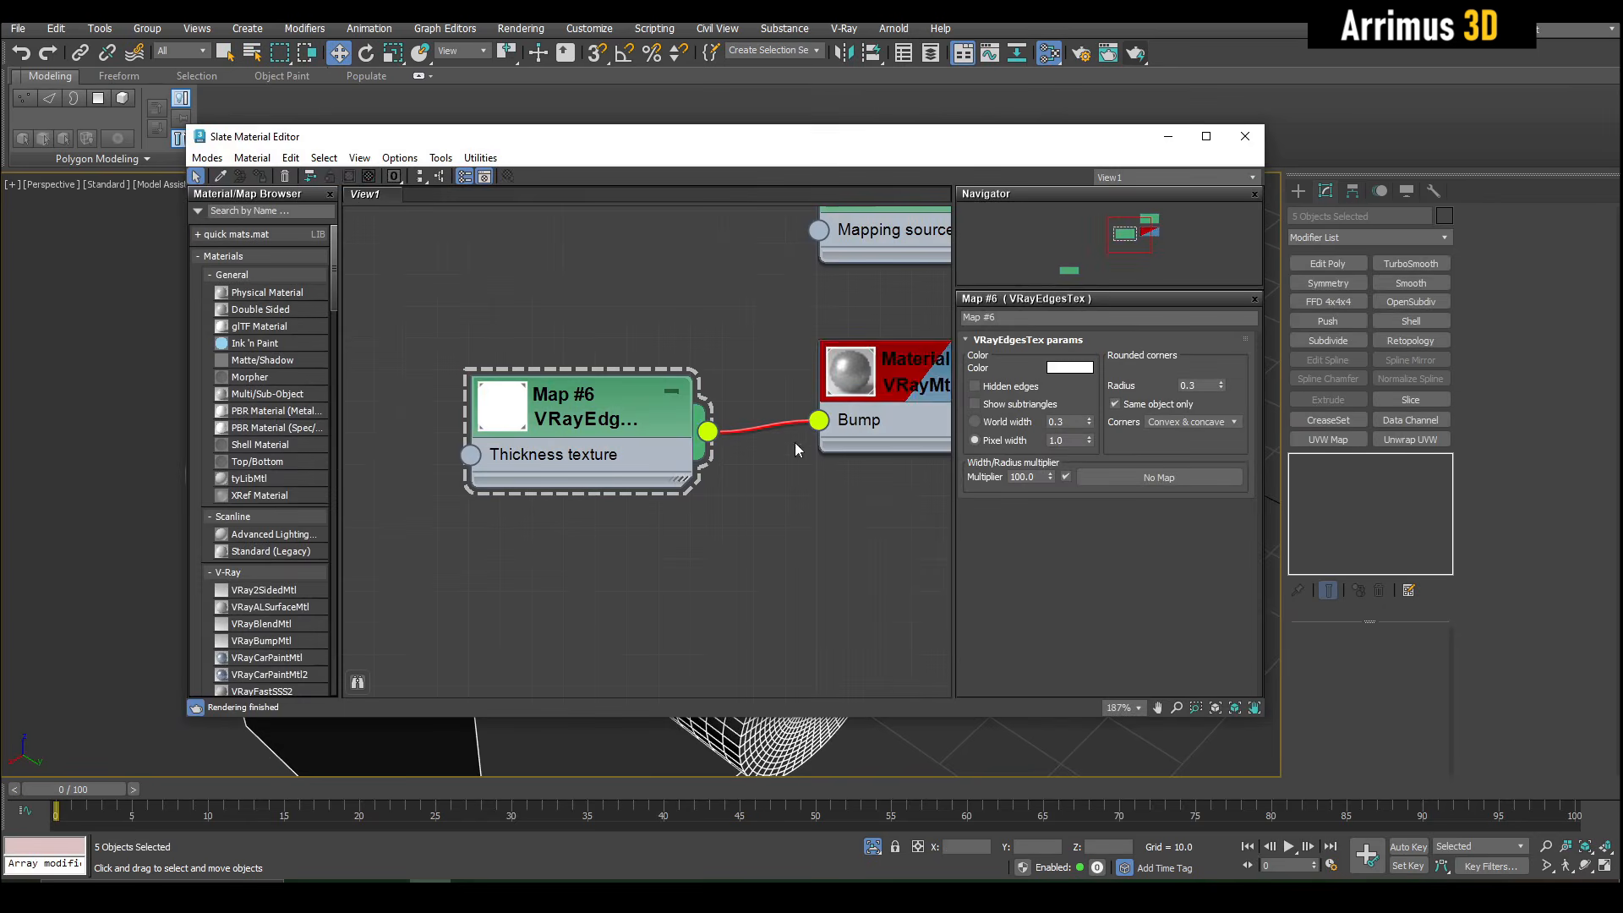
double_click(903, 385)
left_click(259, 178)
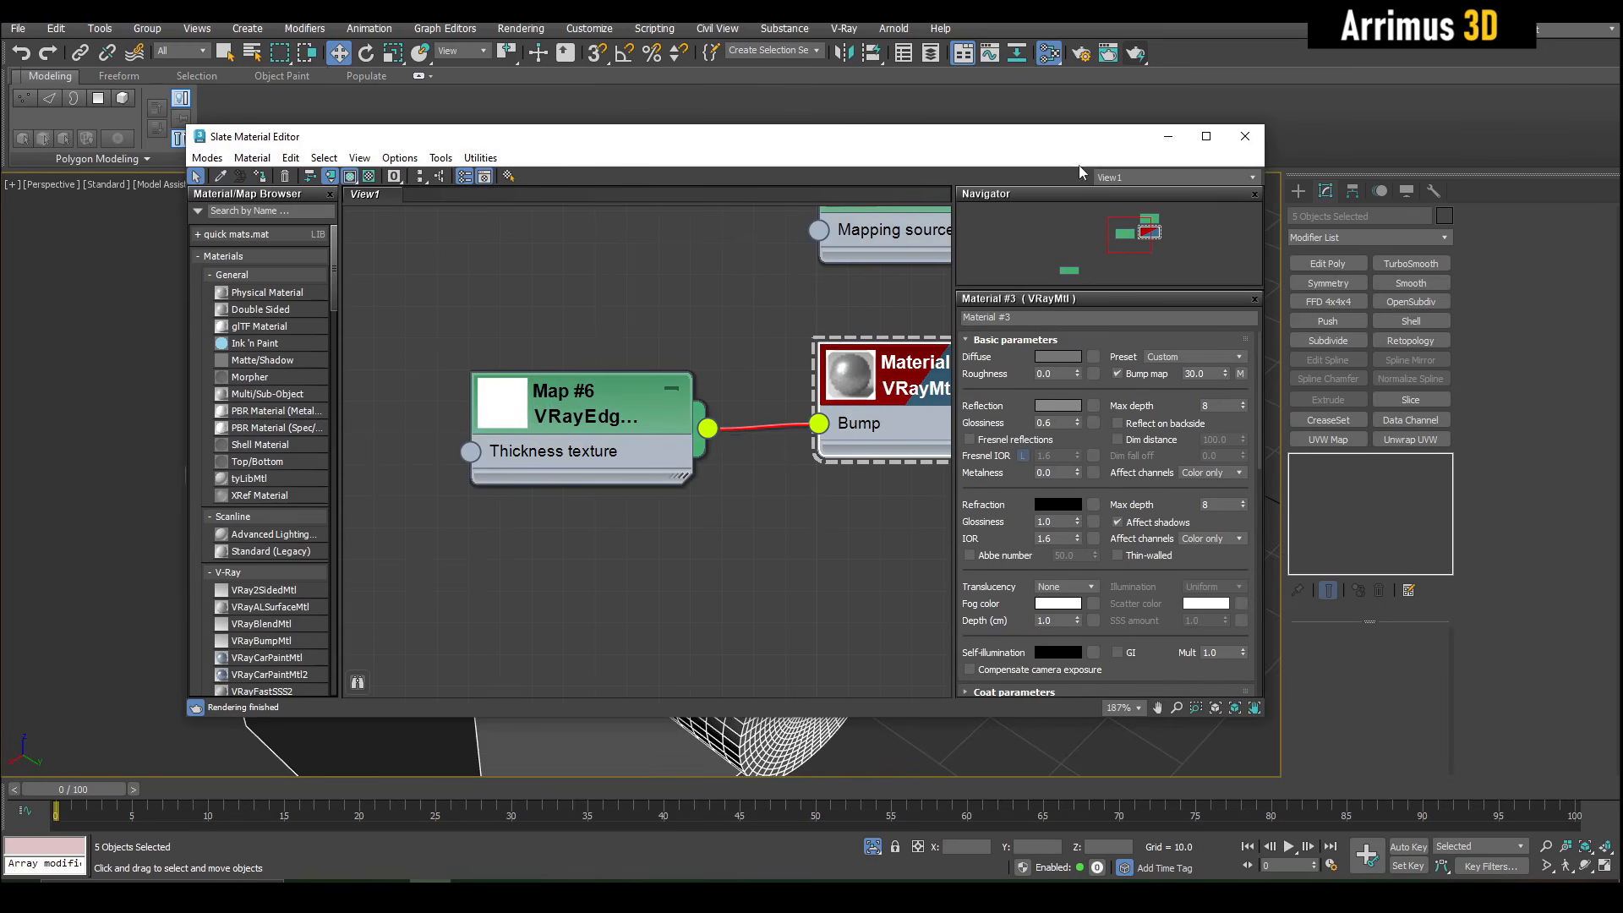
left_click(1169, 139)
- Frame the box and cylinders with safe frames turned on and render the perspective view
scroll(630, 431, "up", 3)
key("shift+f")
middle_click_drag(627, 457, 650, 411, "alt")
key("shift+q")
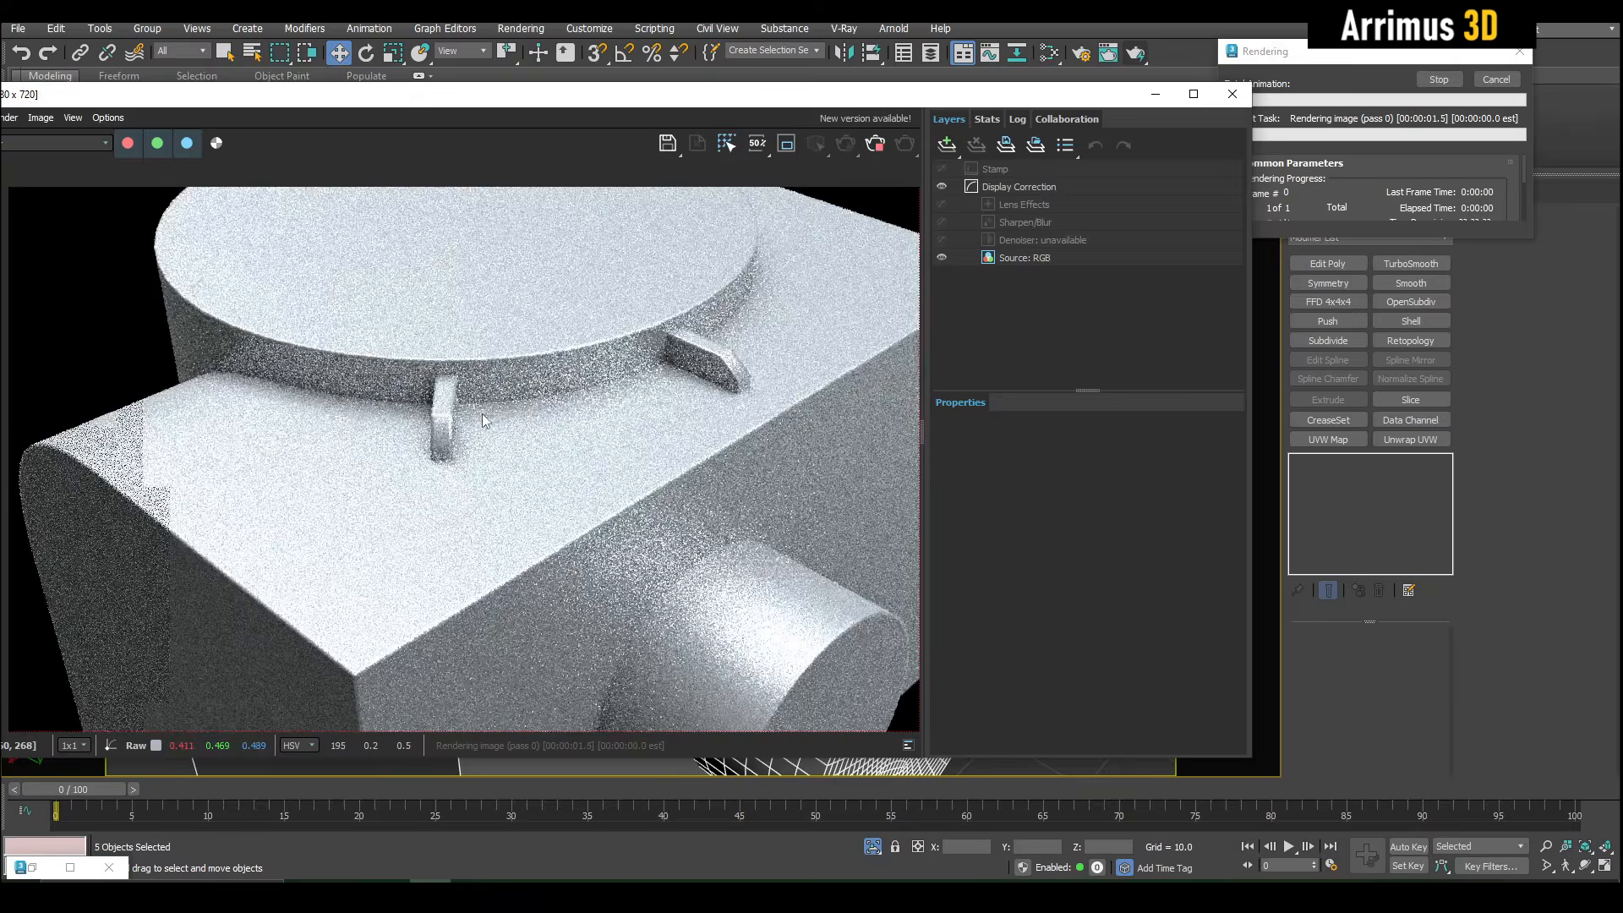
- Examine where the brackets, top cylinder and box meet in the render, and cancel and close it
scroll(482, 413, "up", 5)
scroll(263, 422, "down", 5)
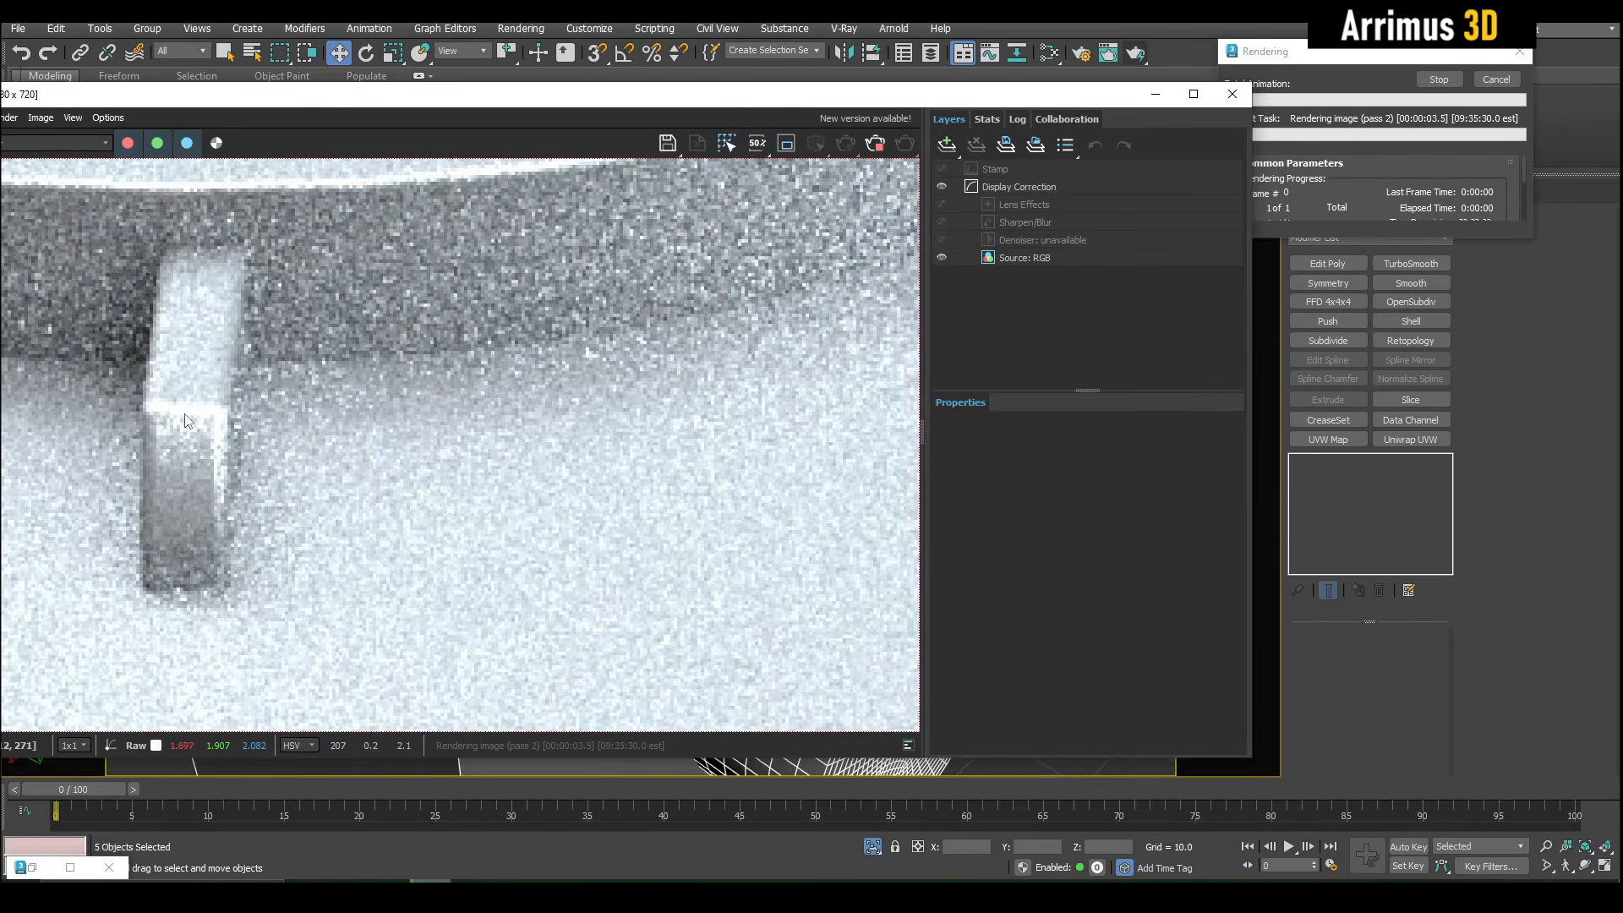
scroll(639, 297, "up", 5)
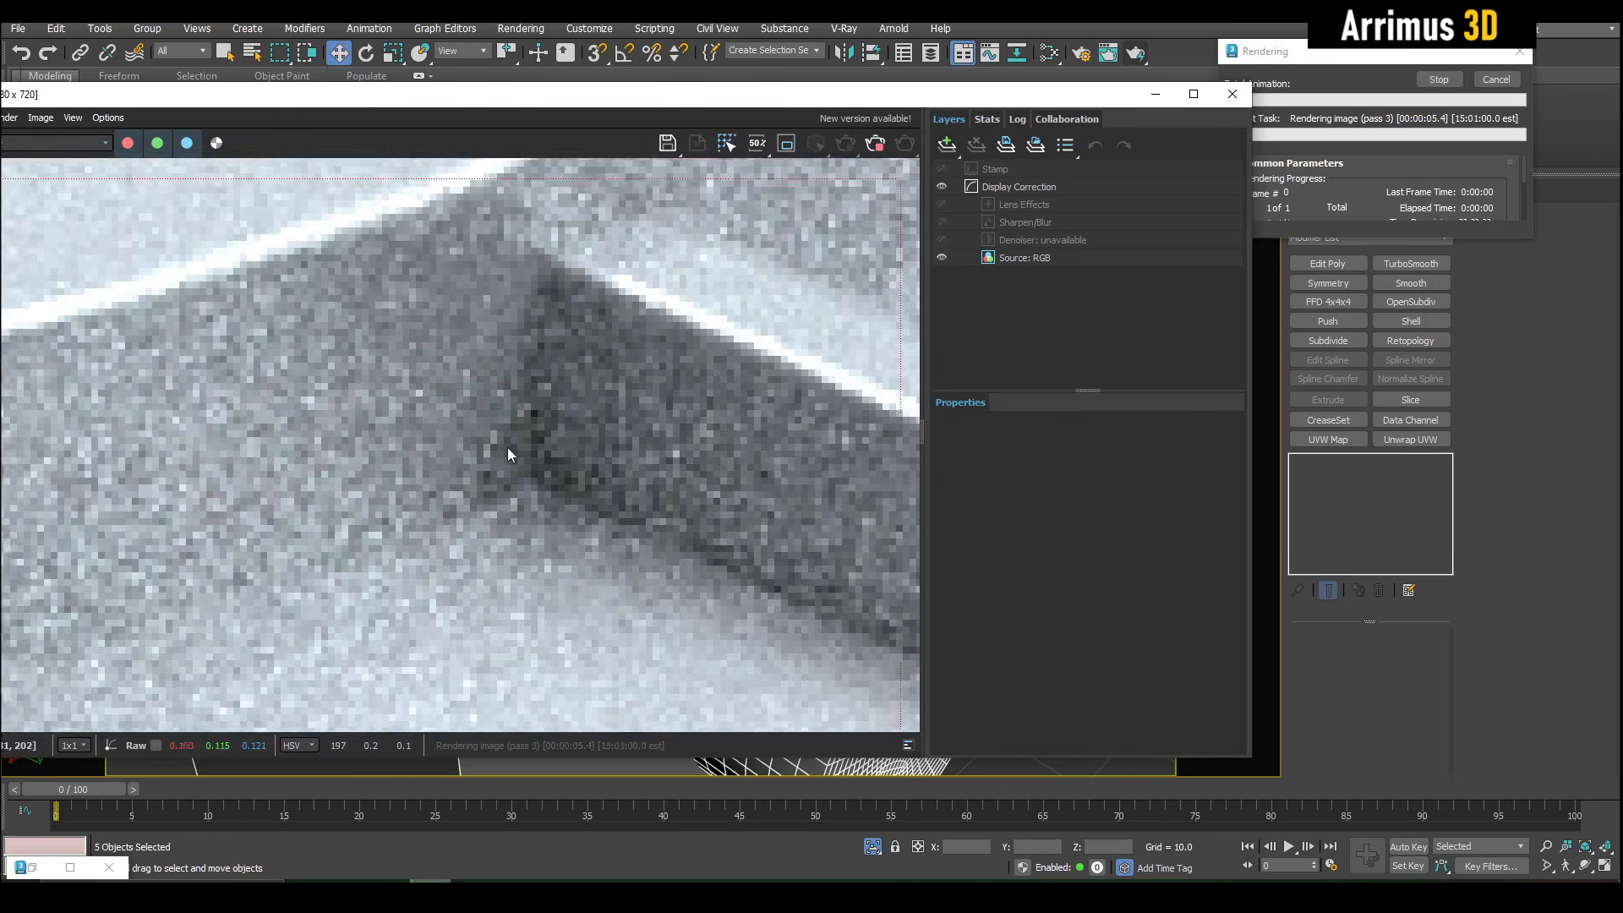
scroll(507, 438, "down", 5)
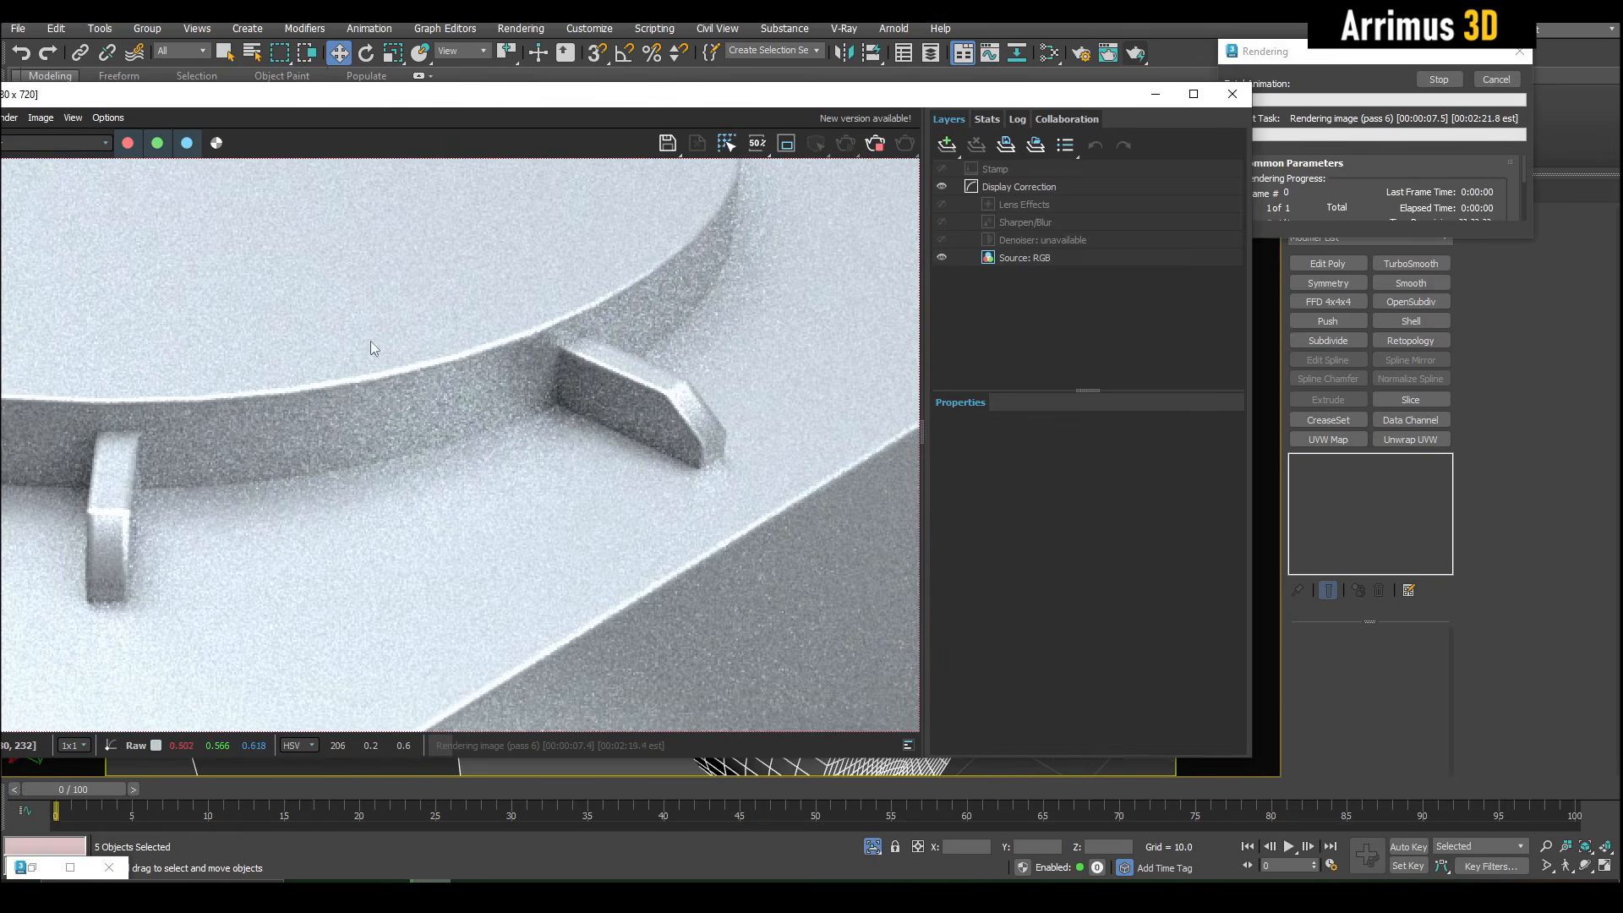
scroll(437, 403, "up", 5)
scroll(550, 263, "down", 5)
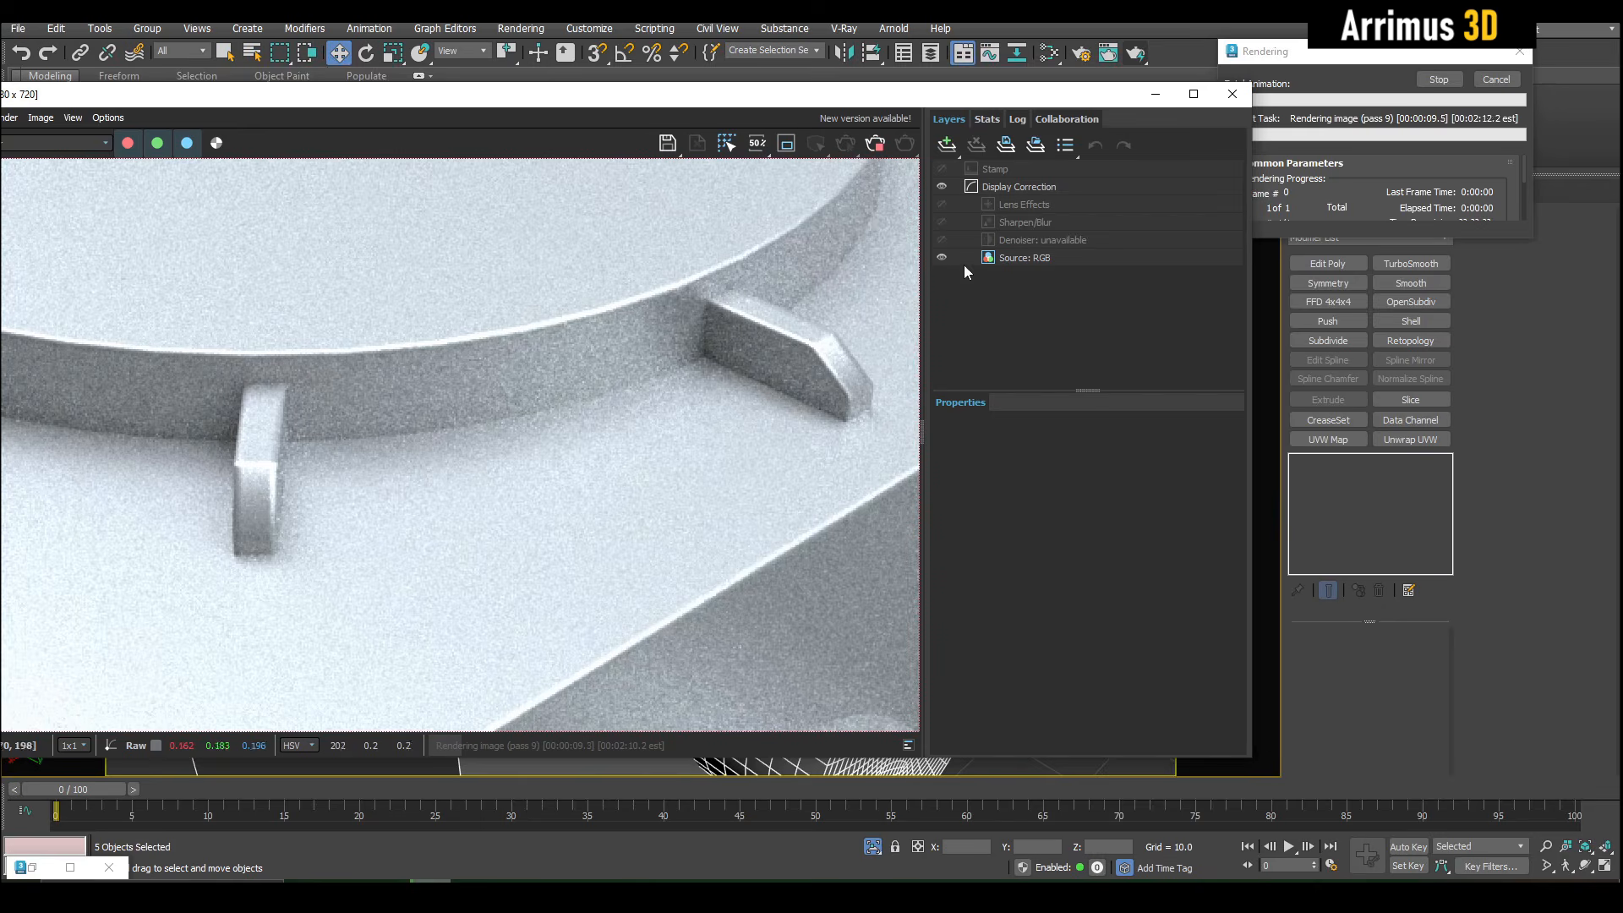
left_click(1496, 78)
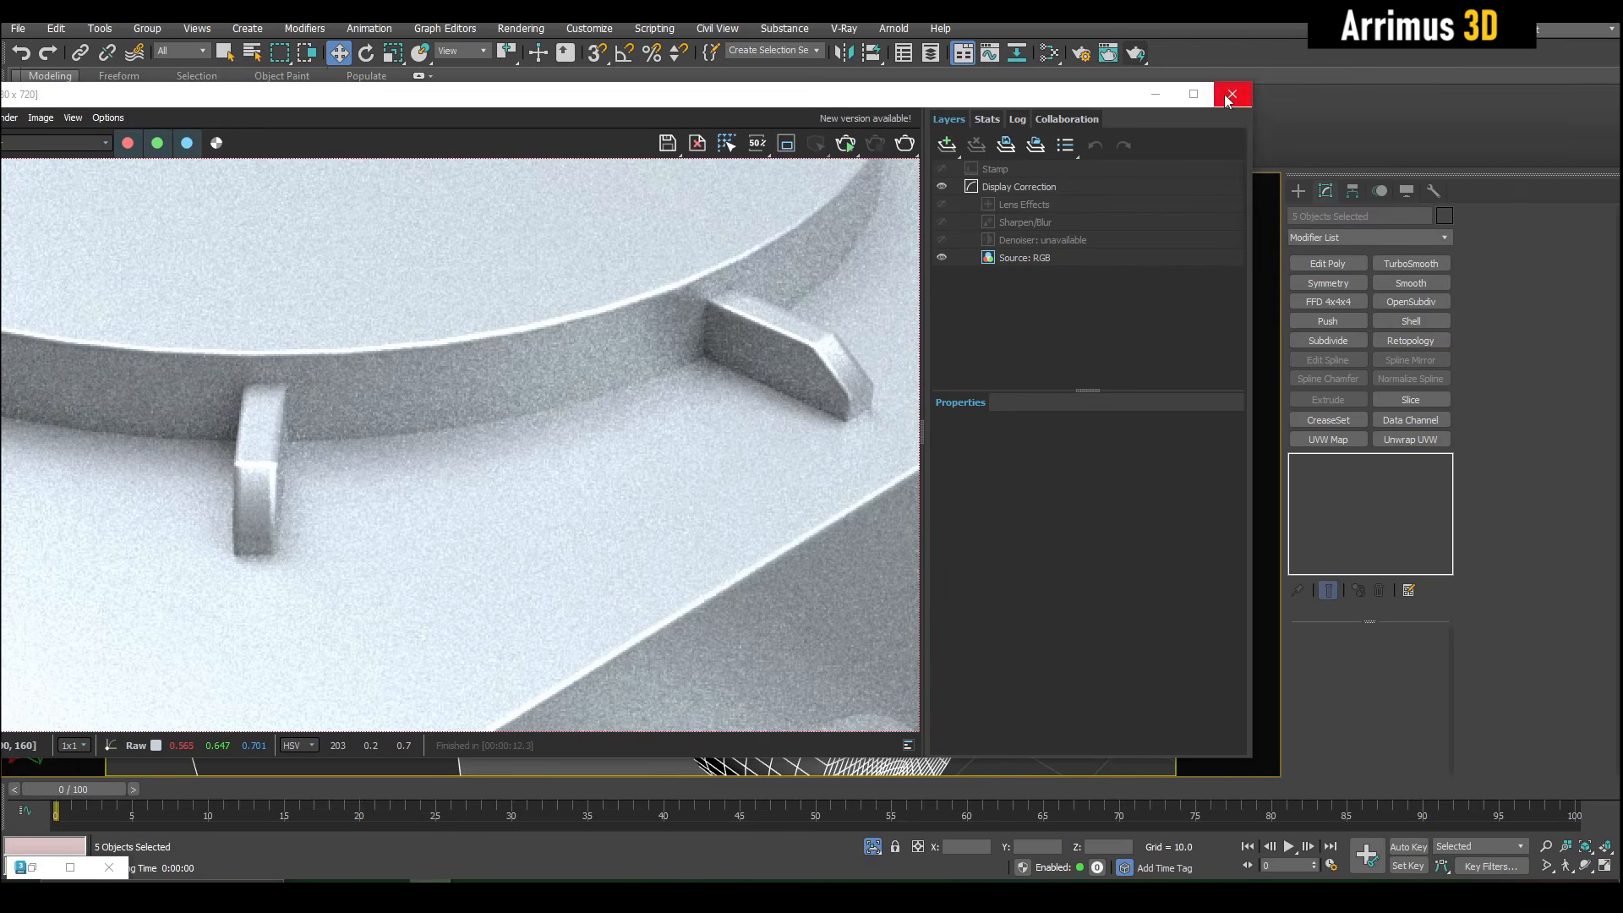
left_click(1233, 93)
- Turn off Same object only in the VRayEdgesTex map, set its rounded corners radius to 0.7 and start a new render
key("m")
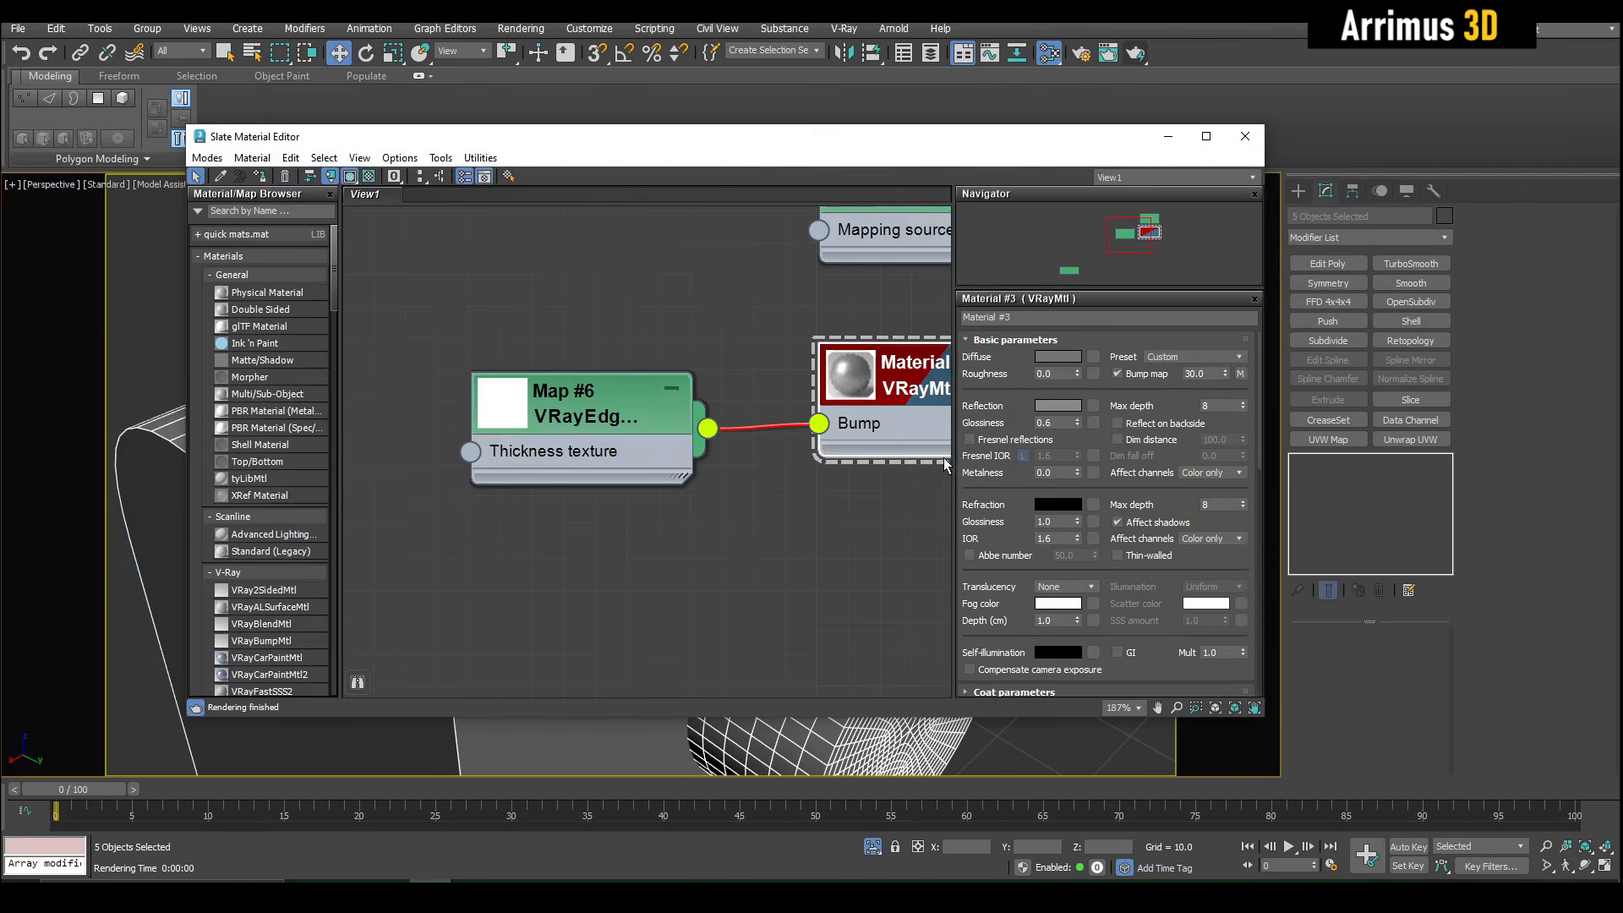
left_click(587, 413)
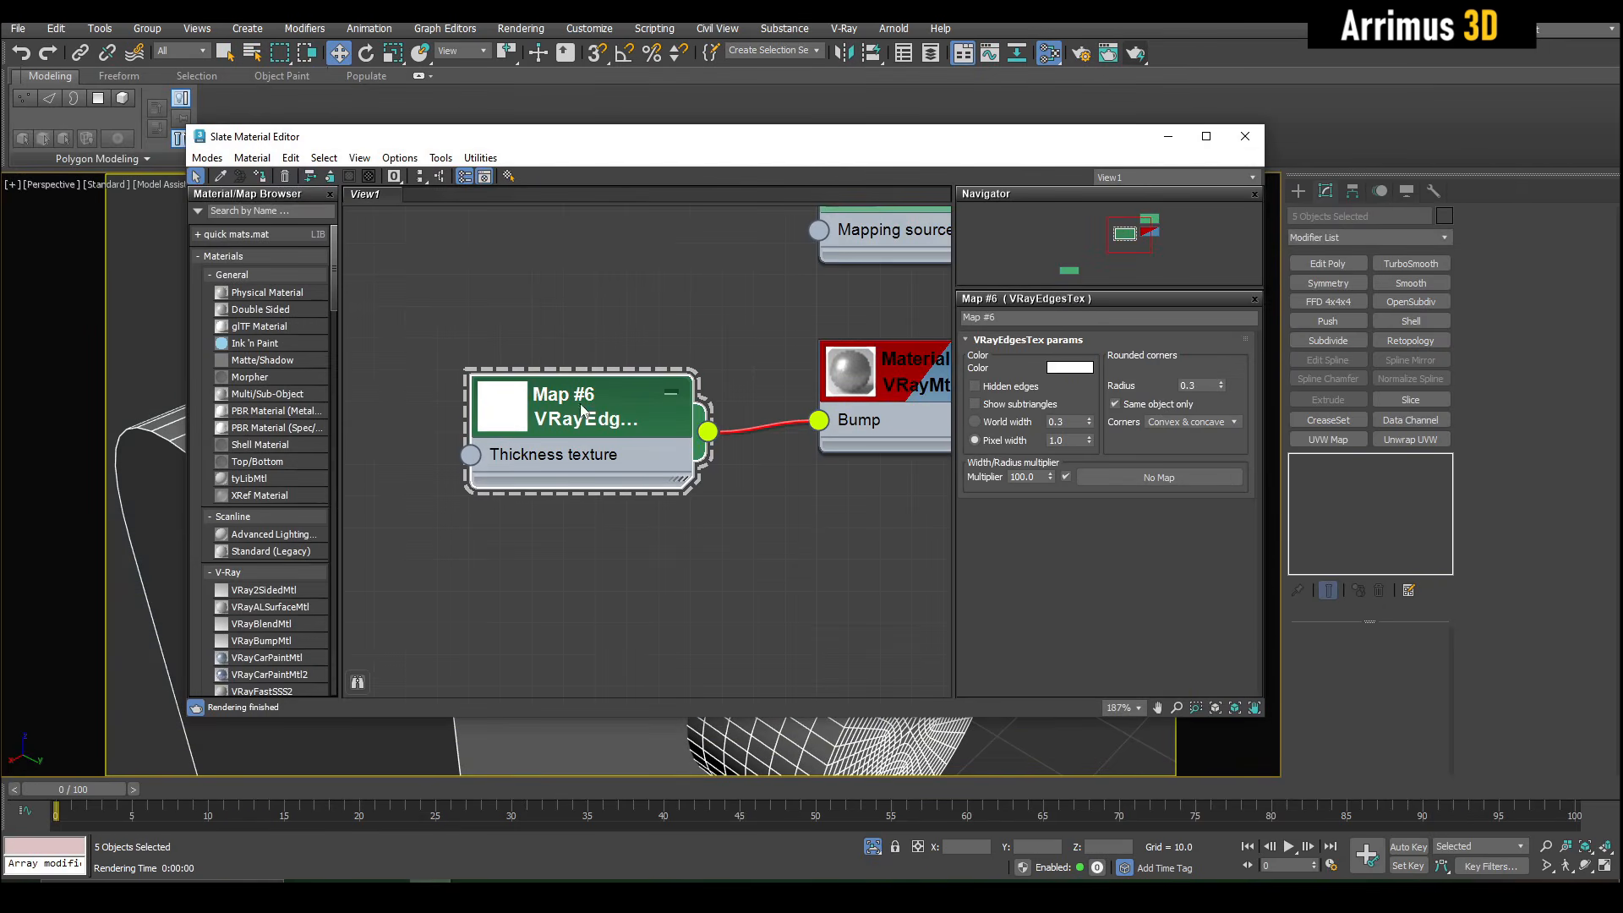
left_click(1181, 406)
type(".")
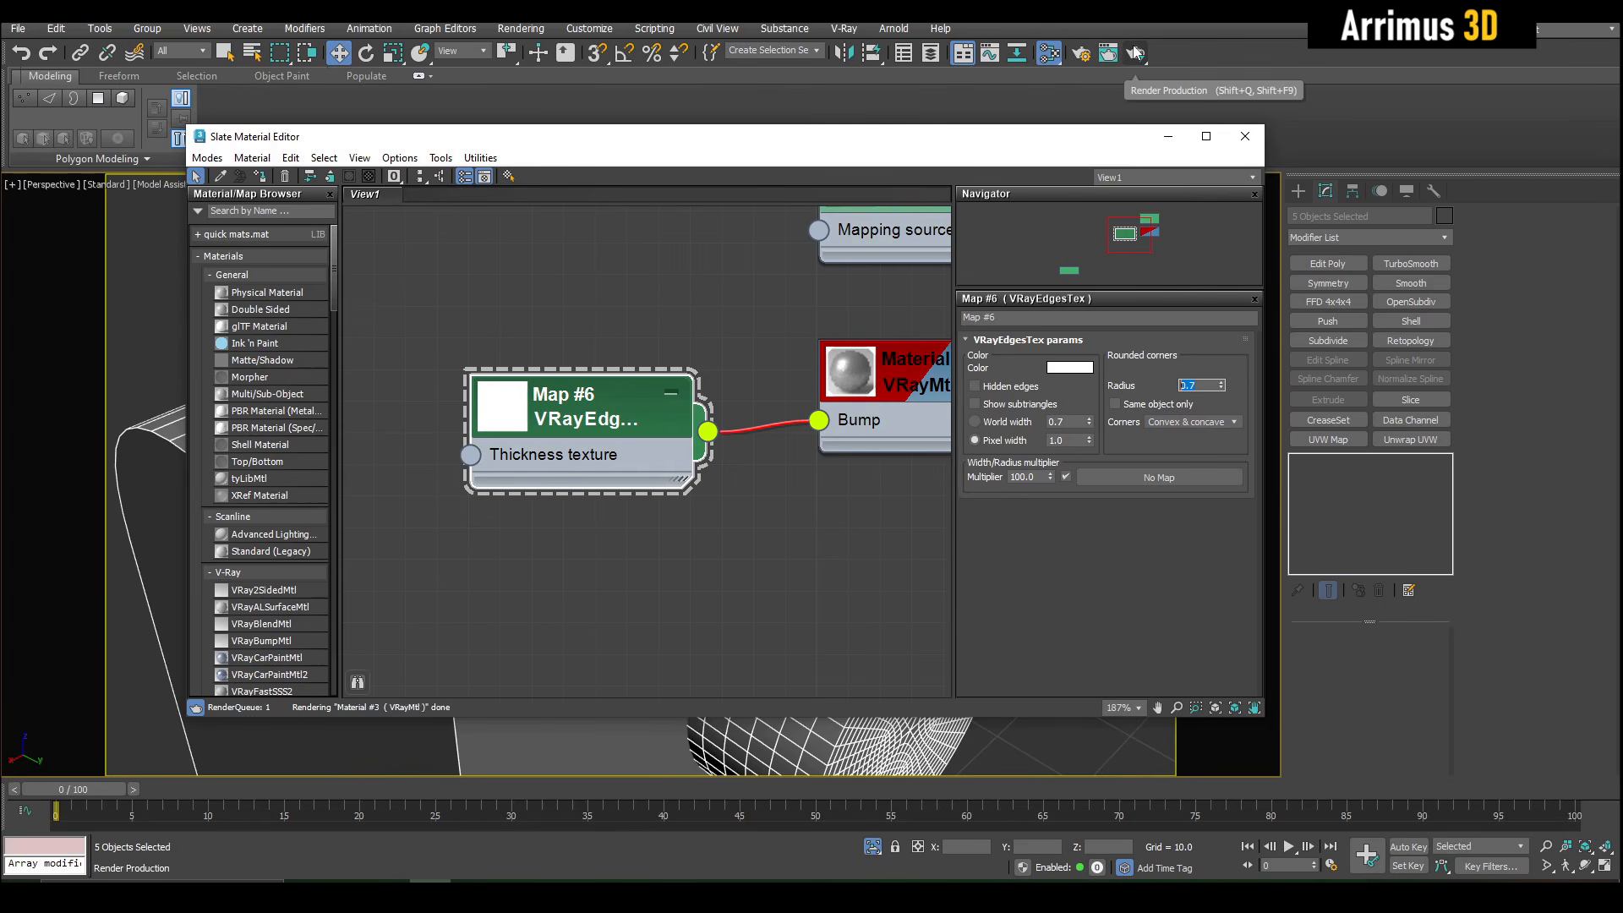
left_click(1136, 54)
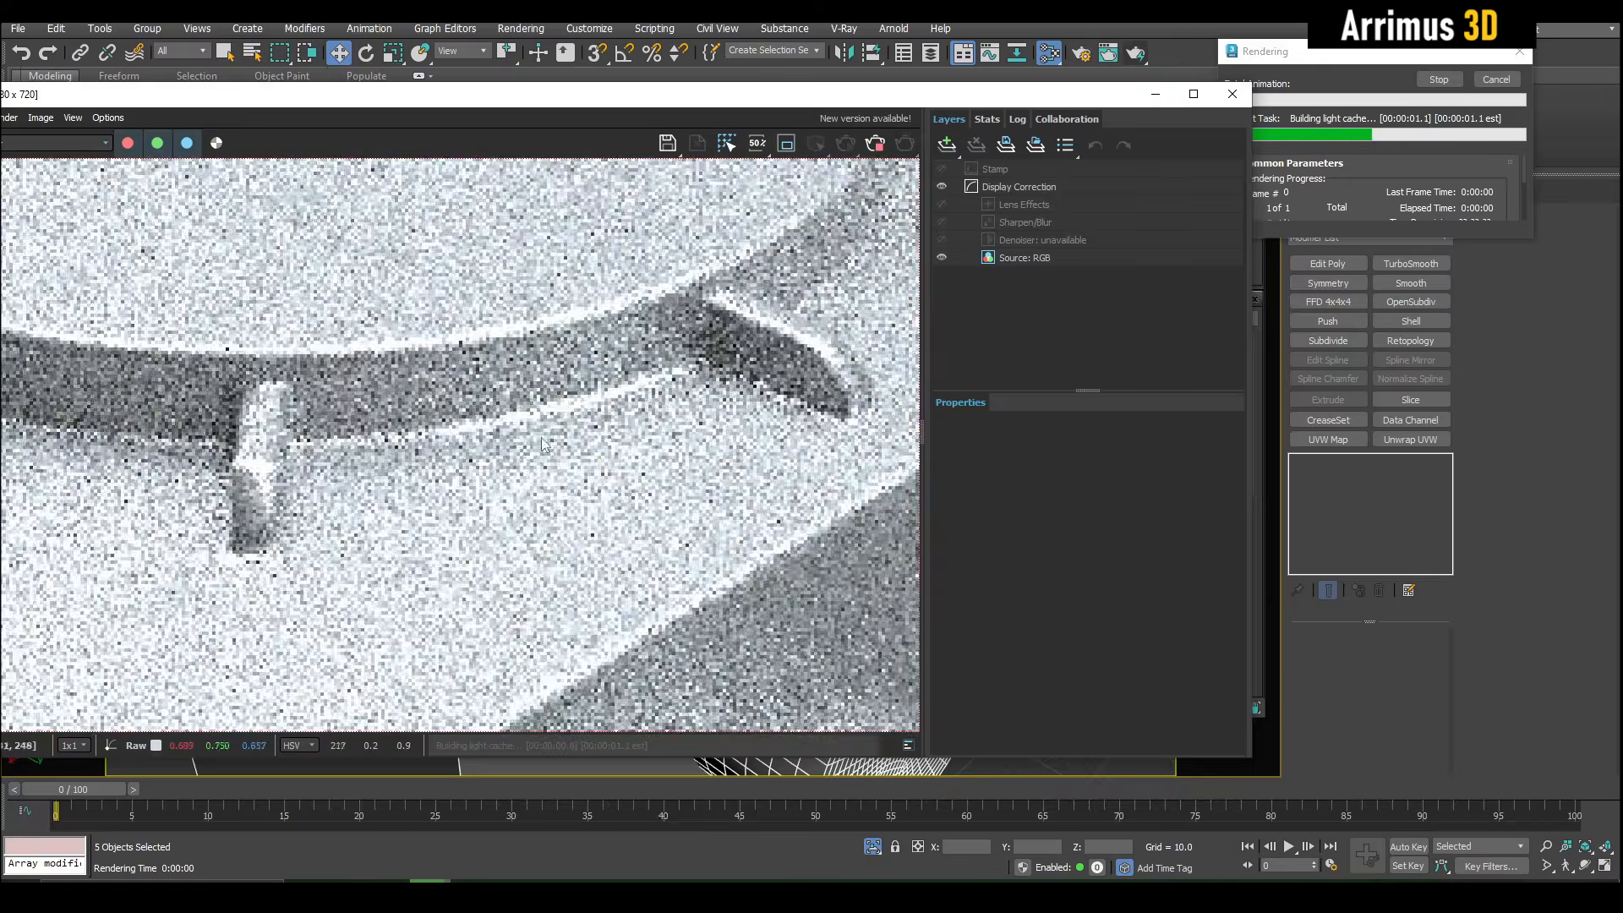
- Examine the rounded intersections between the box, cylinders and brackets in the new render, and cancel and close it
scroll(469, 376, "down", 1)
scroll(578, 370, "up", 1)
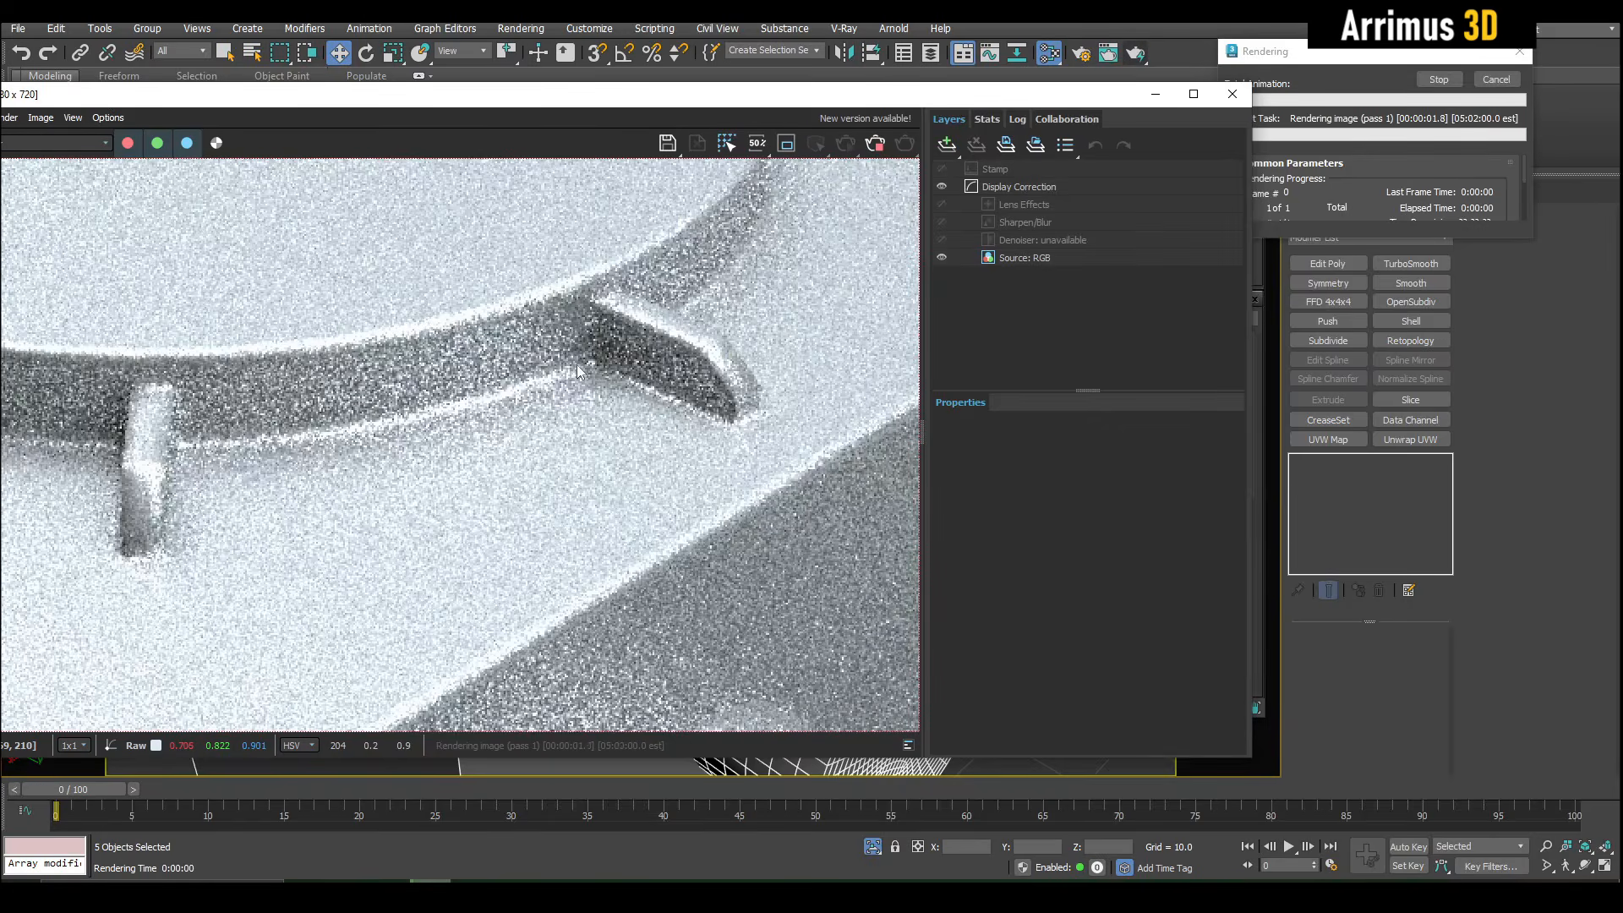
scroll(279, 463, "down", 1)
scroll(279, 463, "up", 2)
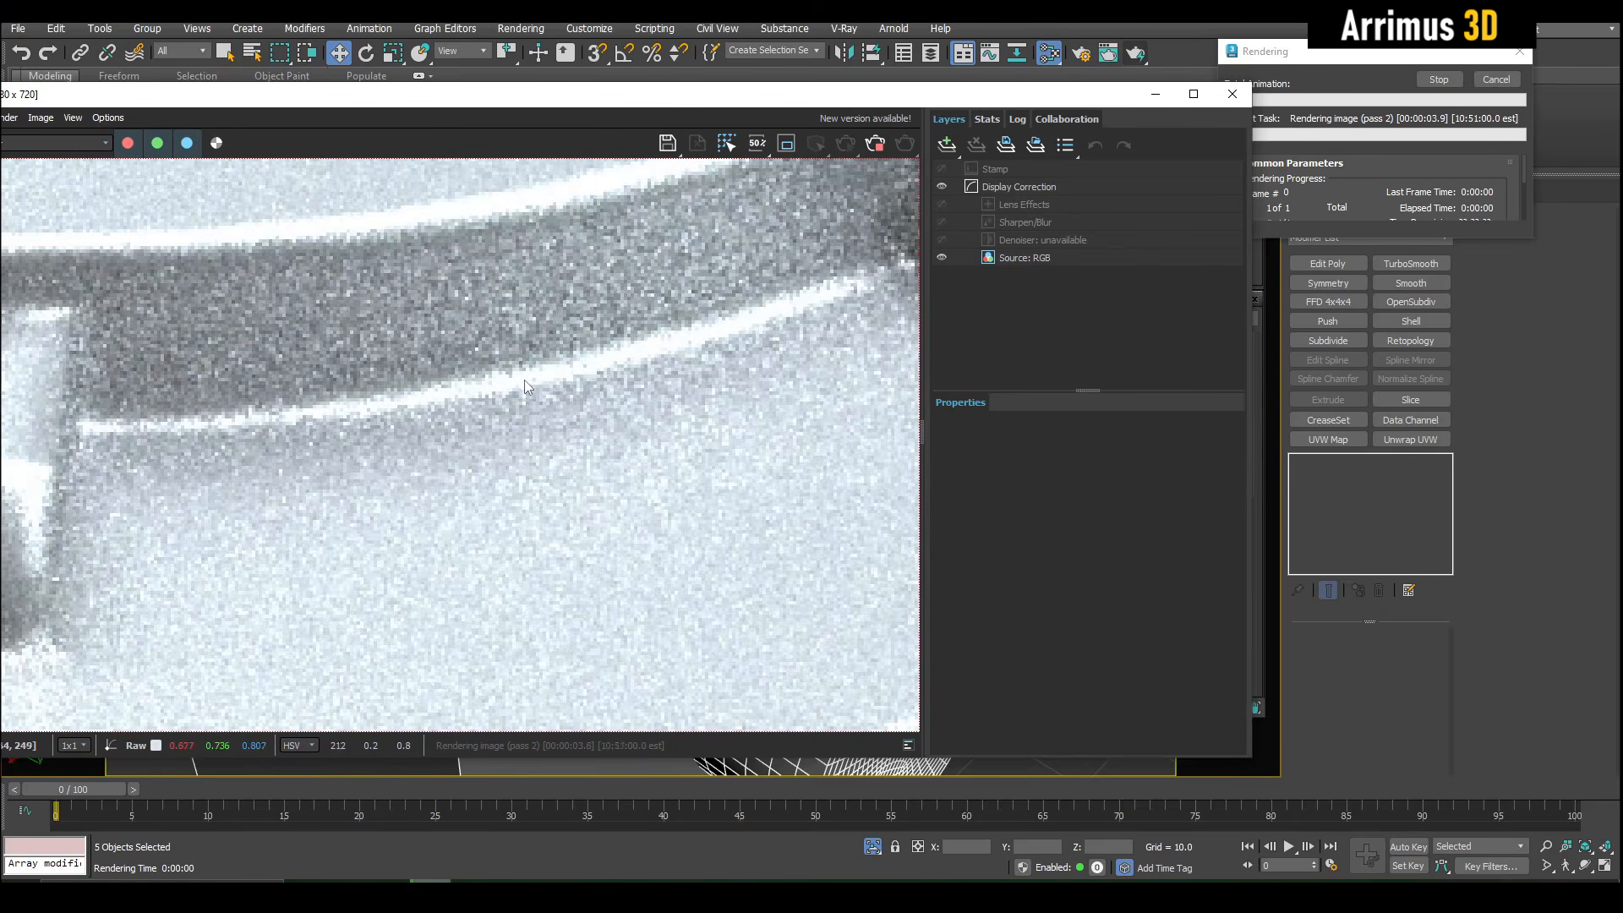
scroll(525, 380, "down", 1)
scroll(585, 353, "down", 1)
middle_click_drag(690, 464, 617, 335)
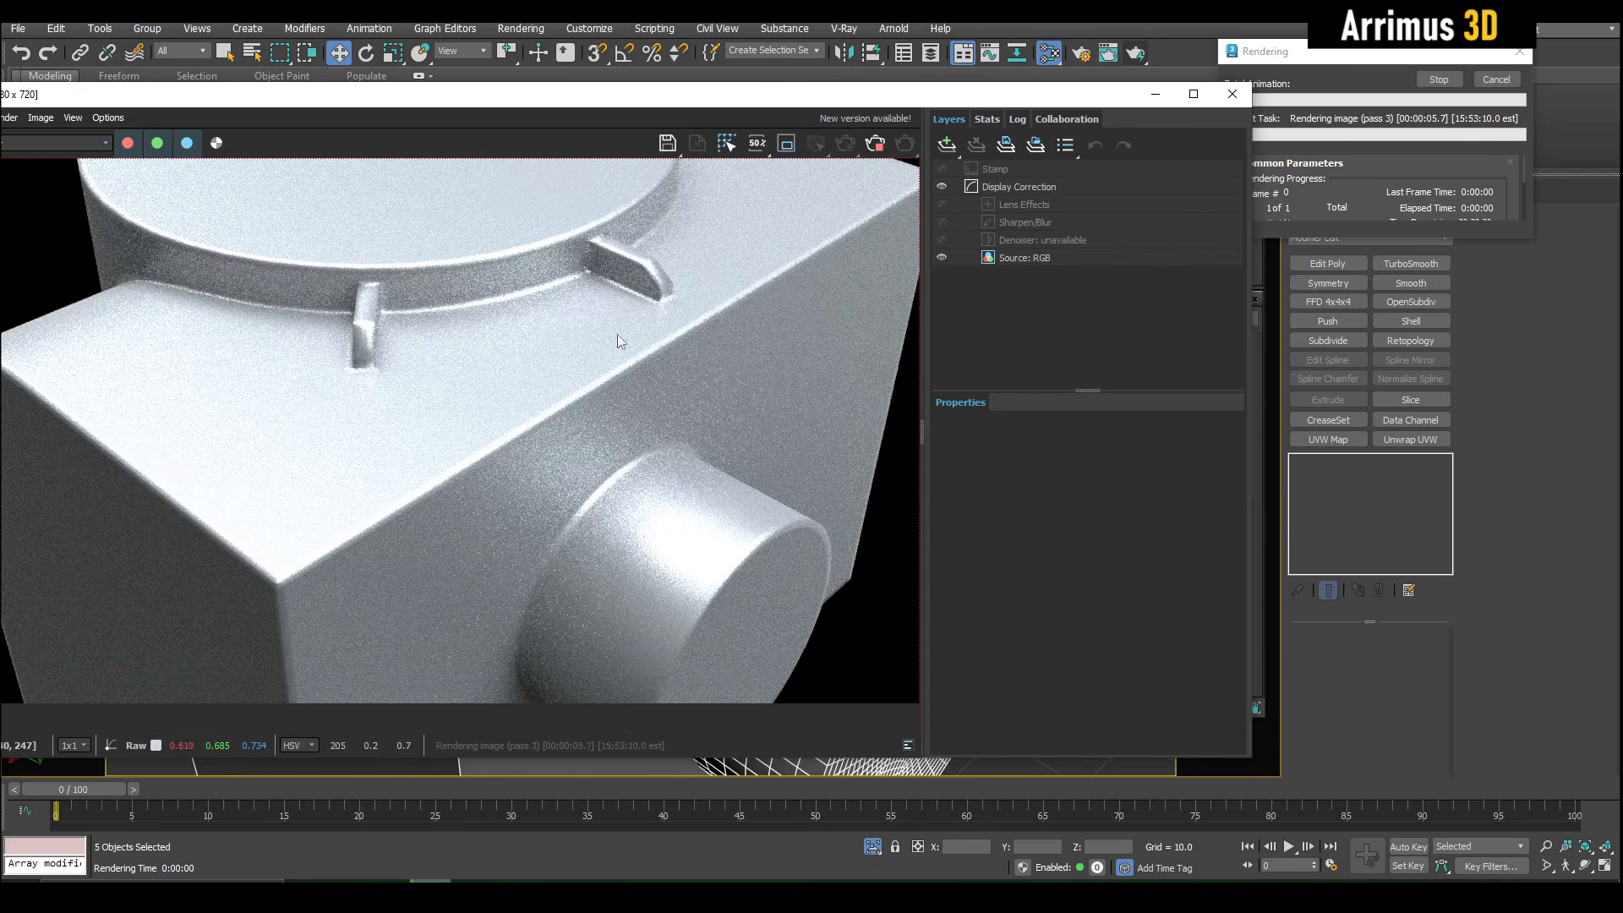
scroll(657, 431, "down", 2)
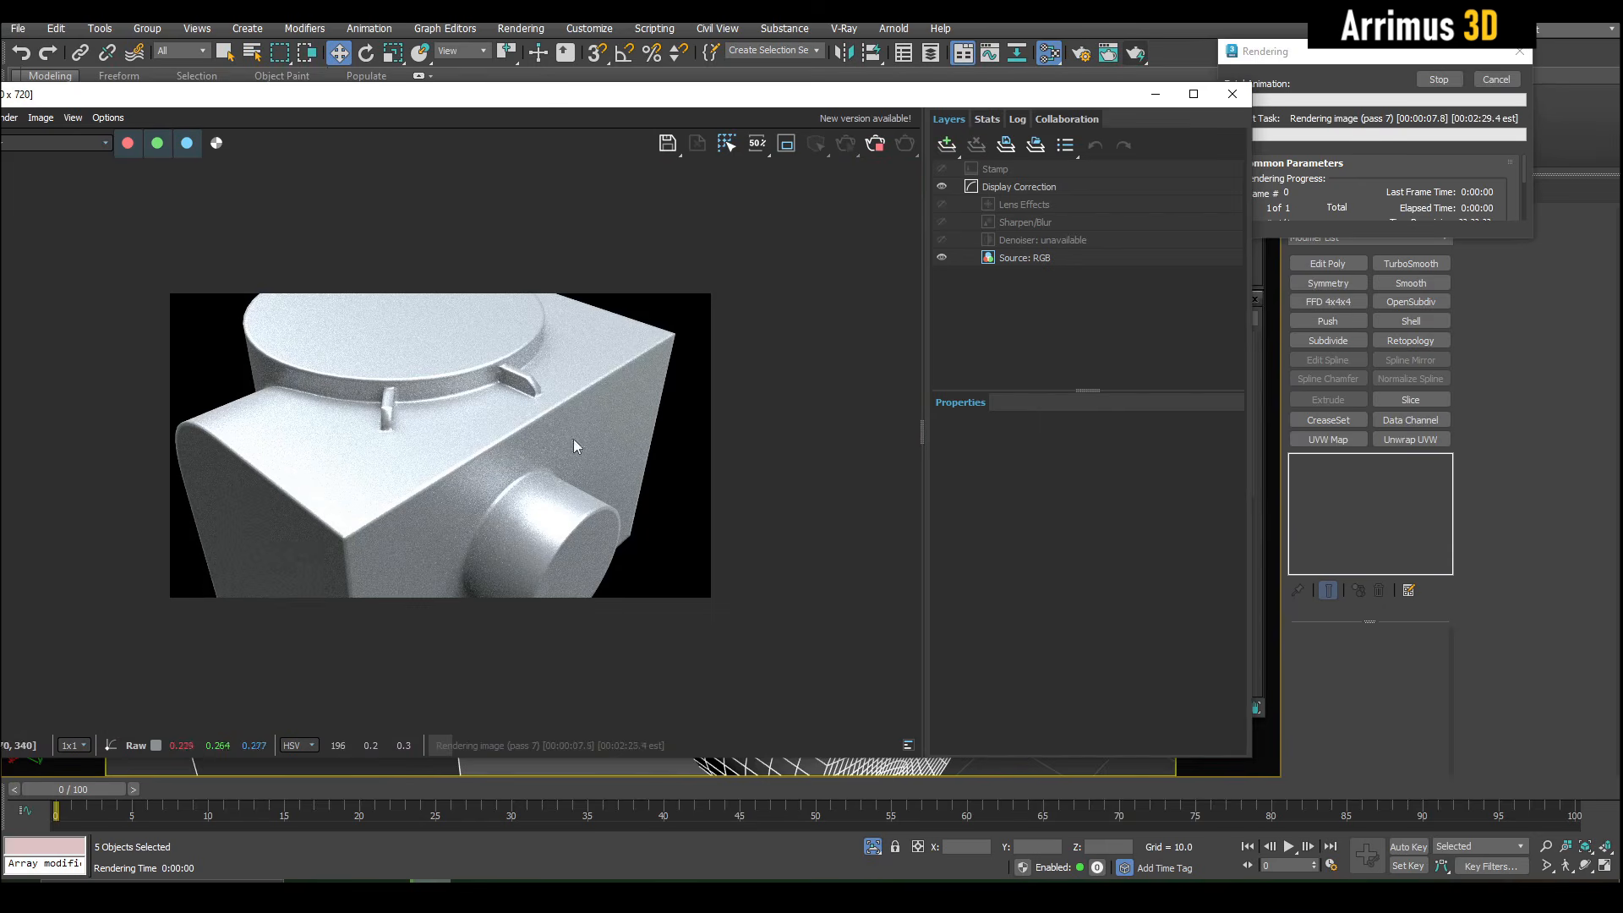
scroll(355, 388, "up", 2)
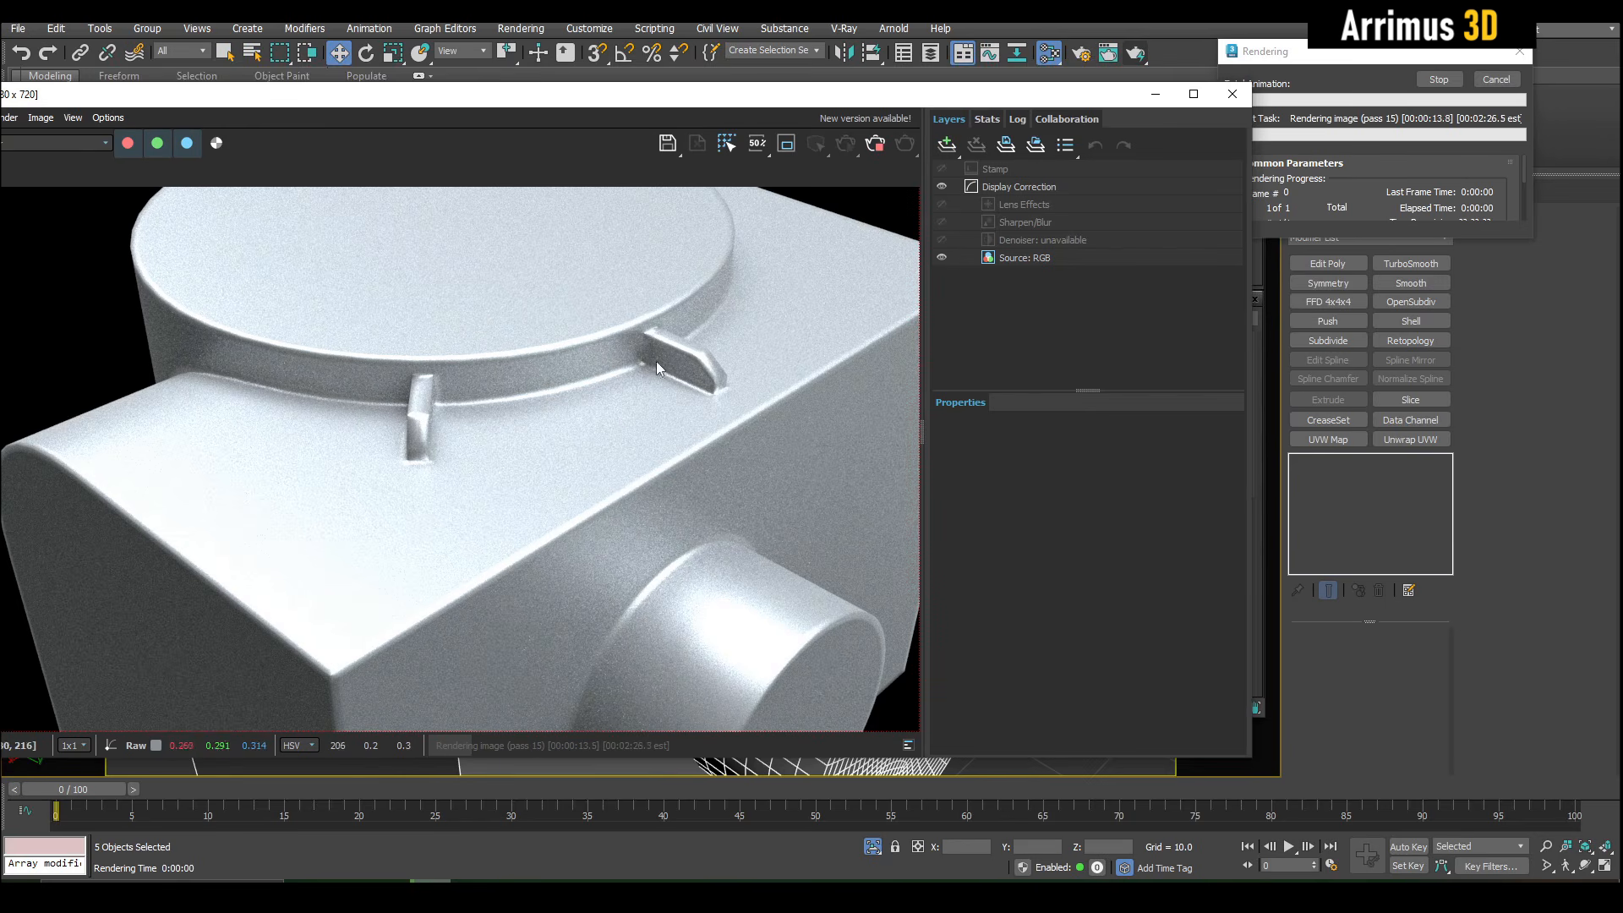
left_click(1496, 81)
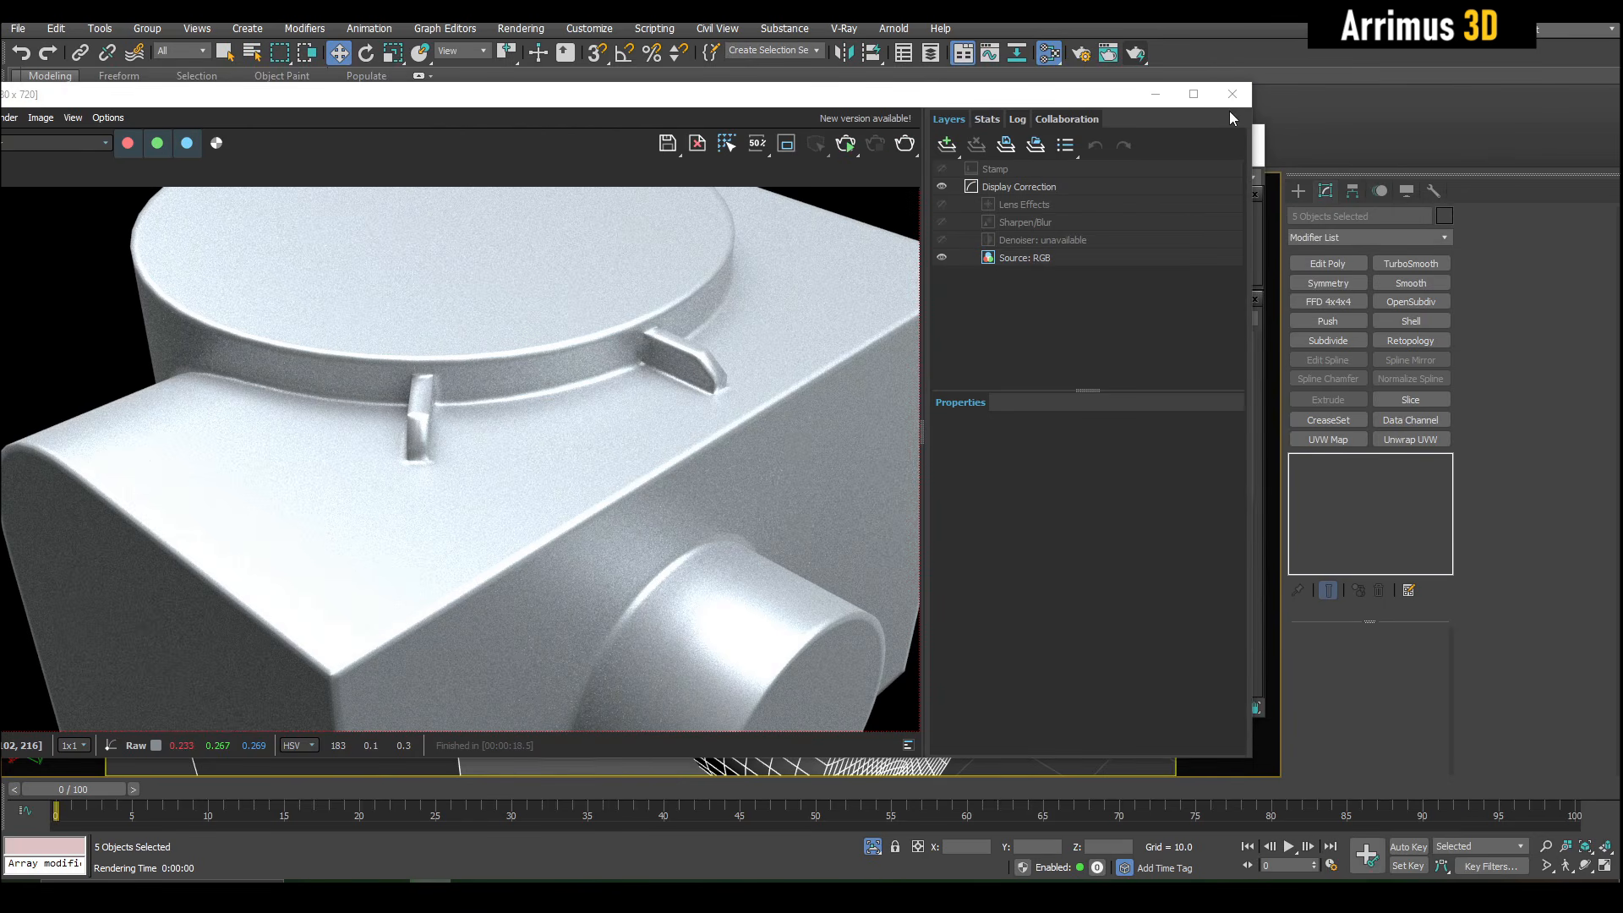
left_click(1231, 94)
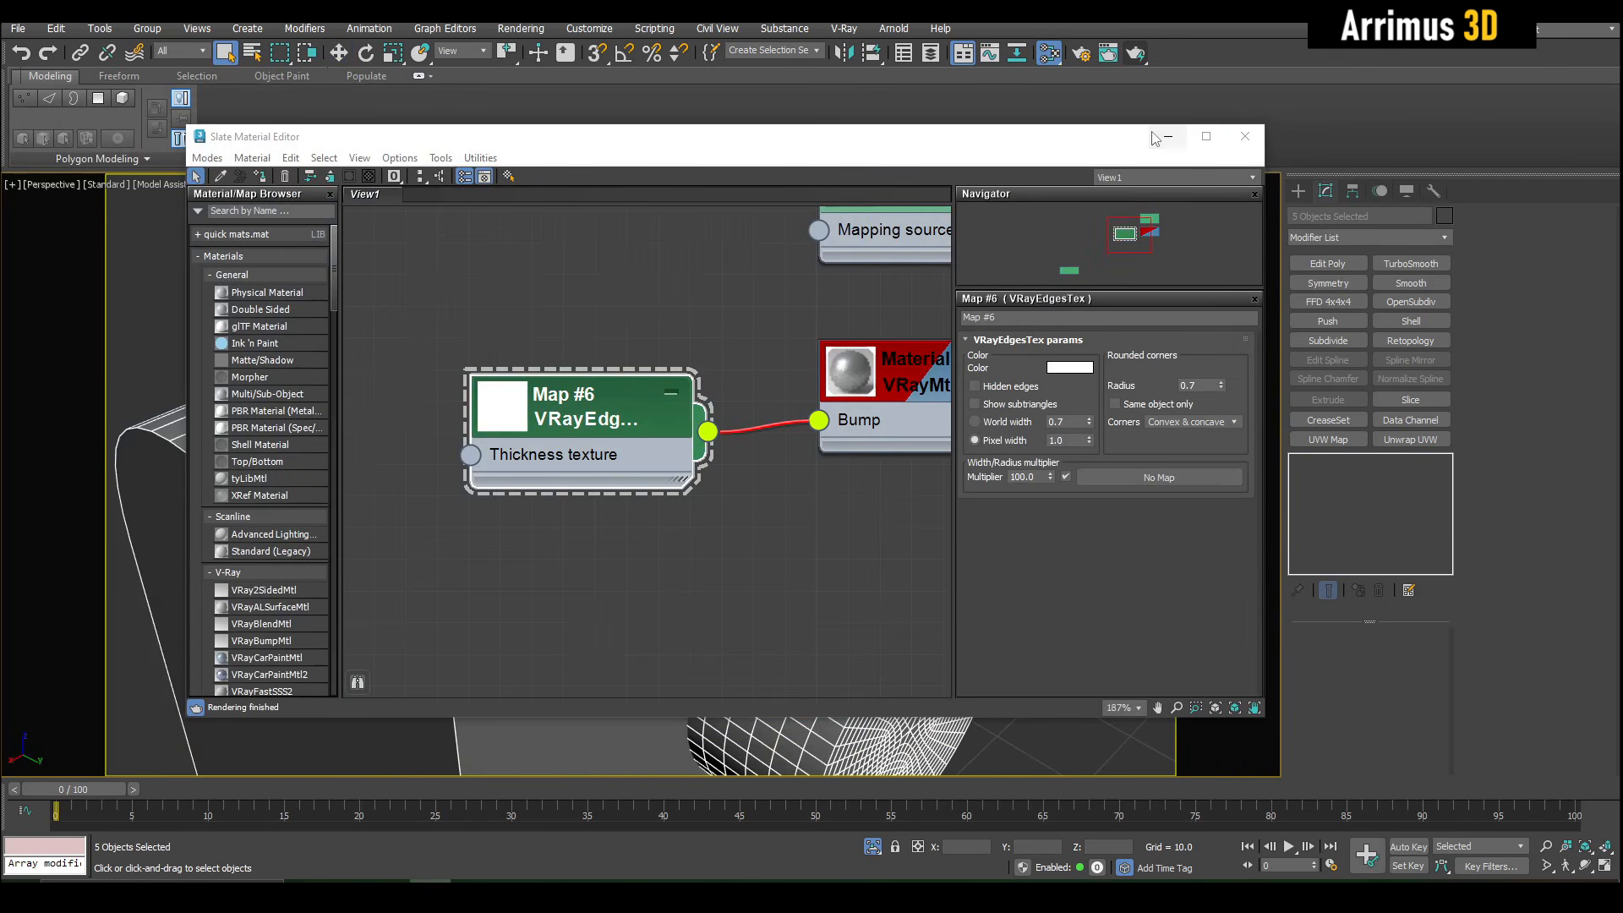
- Move the Bitmap node below the VRayEdgesTex node in the material graph and display its parameters
middle_click_drag(752, 485, 773, 352)
scroll(604, 495, "down", 4)
middle_click_drag(415, 624, 761, 436)
left_click_drag(544, 464, 883, 311)
middle_click_drag(882, 311, 481, 501)
scroll(481, 500, "up", 1)
left_click_drag(480, 501, 588, 463)
left_click(589, 464)
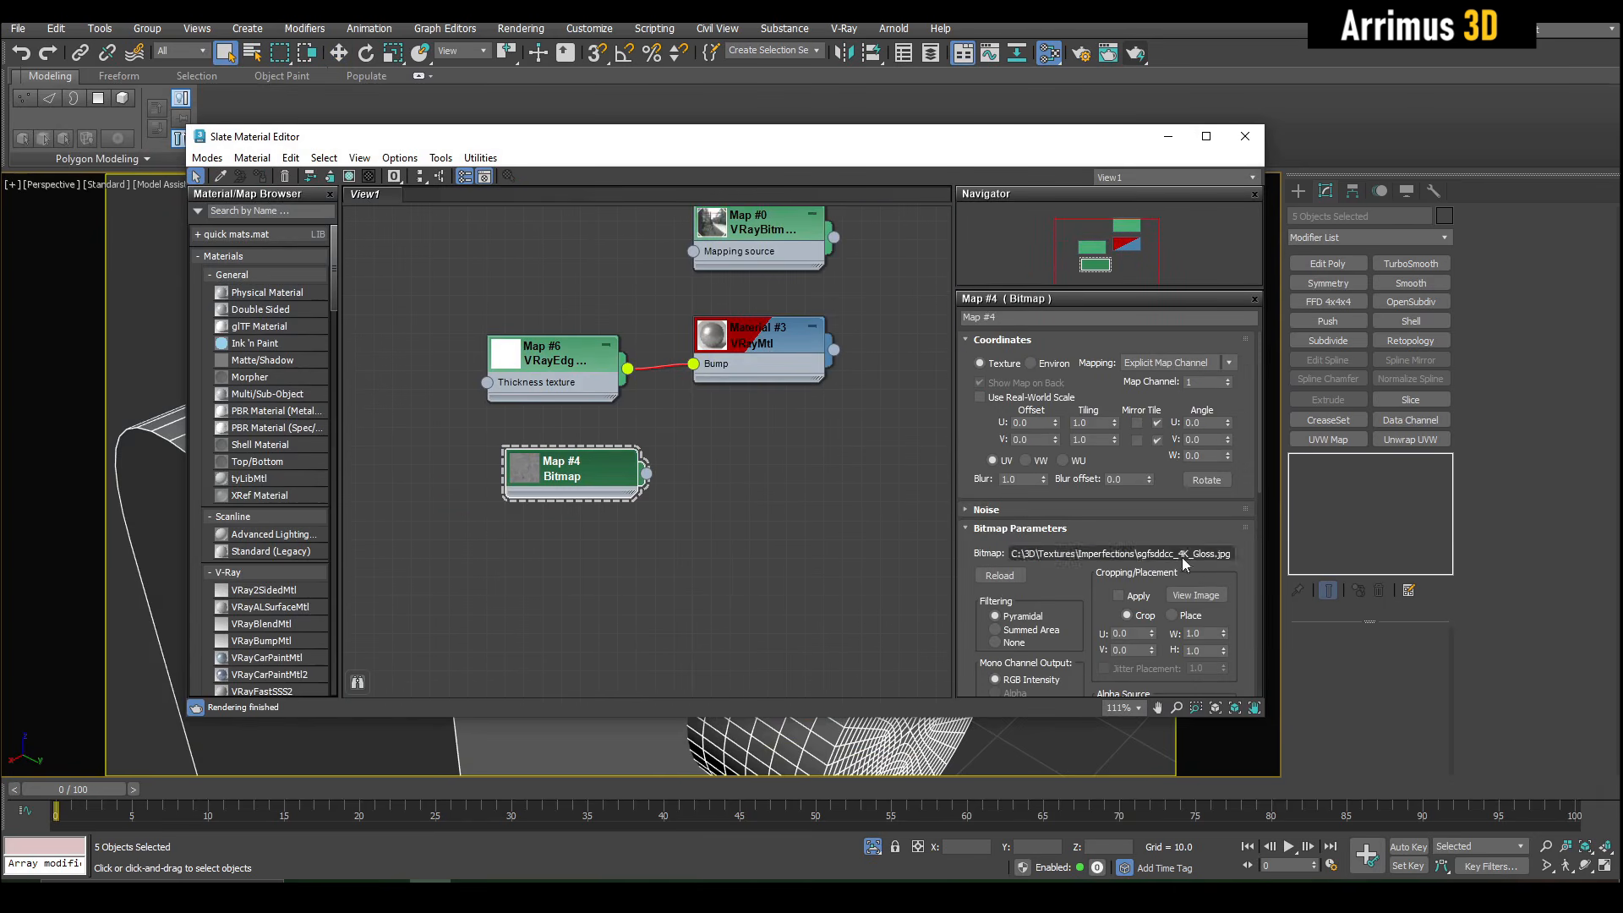
- Preview the Bitmap's scratched image and connect the Bitmap to the VRayMtl's Bump input in place of the VRayEdgesTex map
left_click(1216, 597)
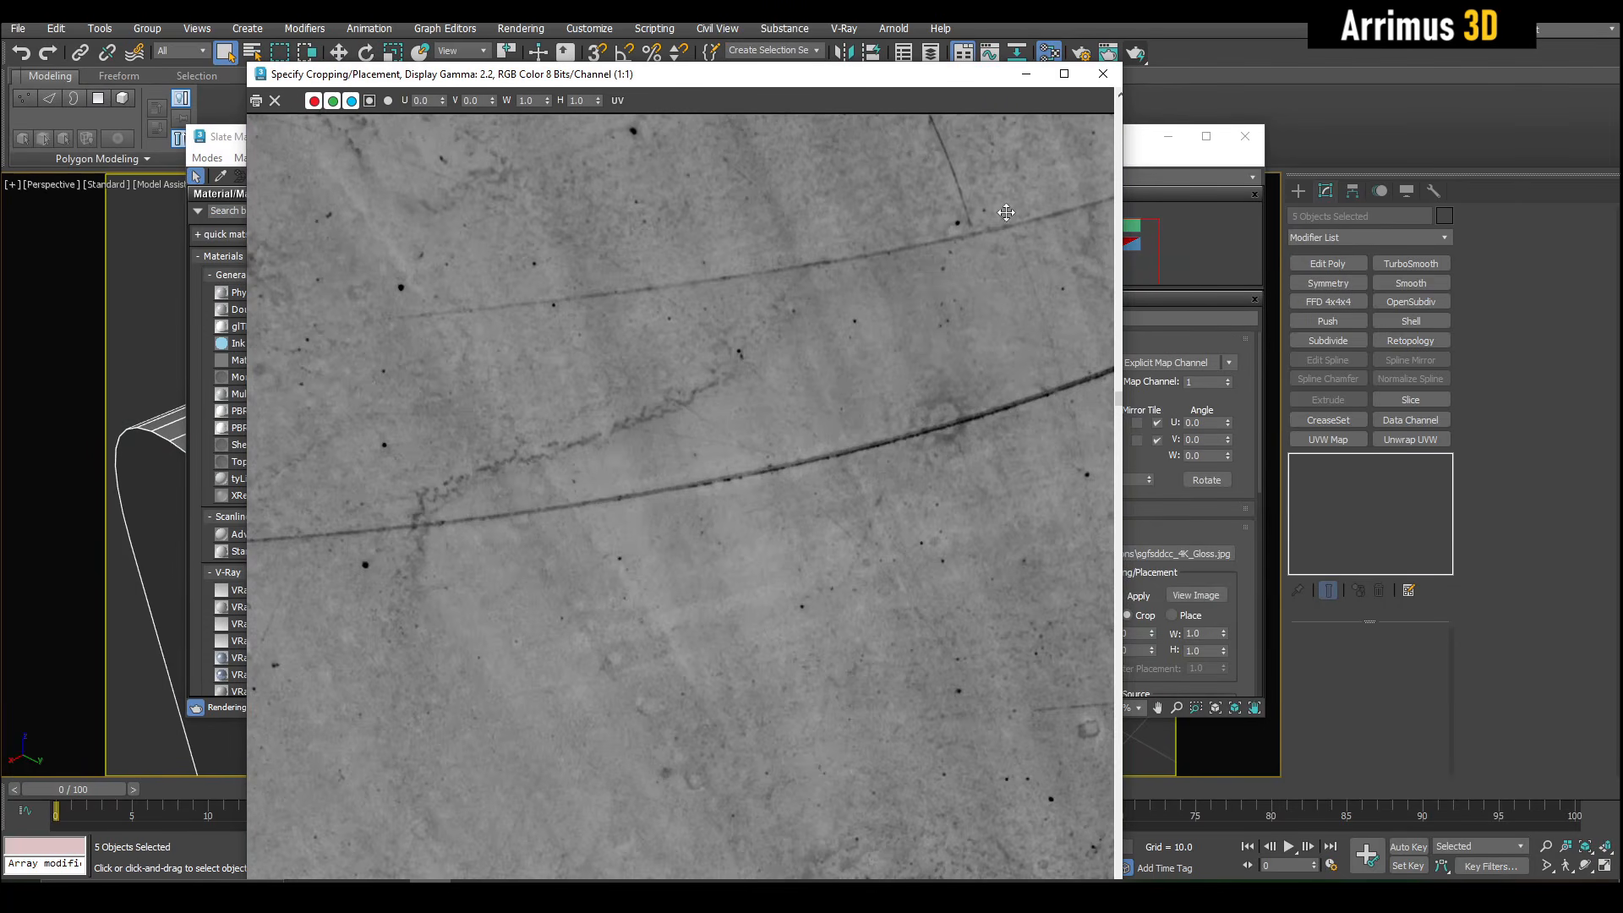
left_click(1103, 74)
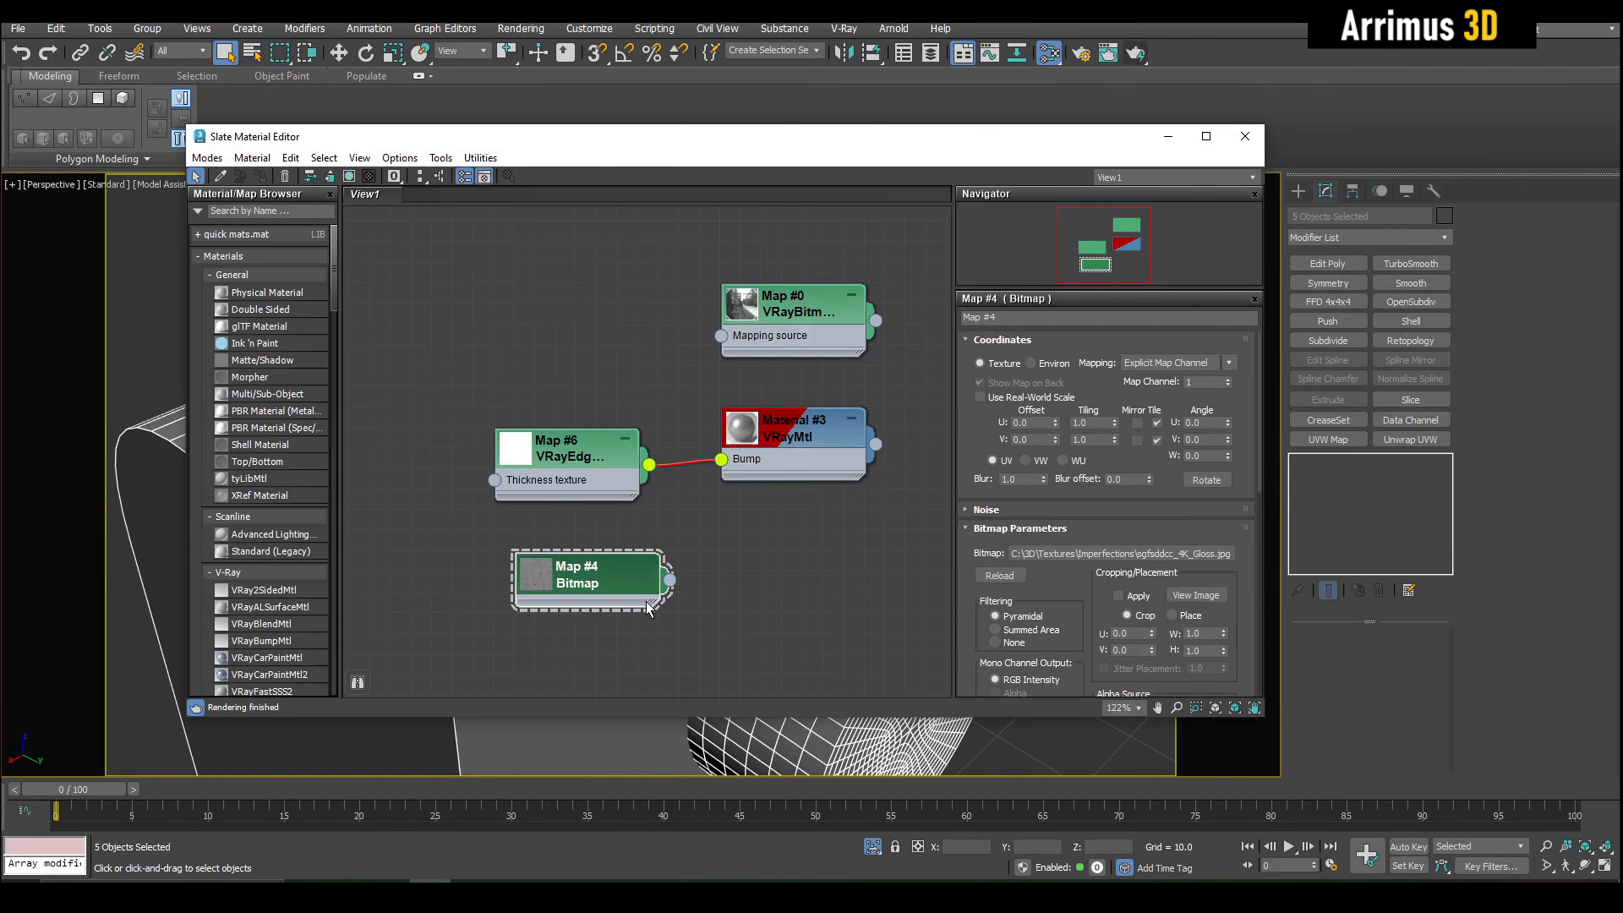
left_click_drag(800, 436, 801, 437)
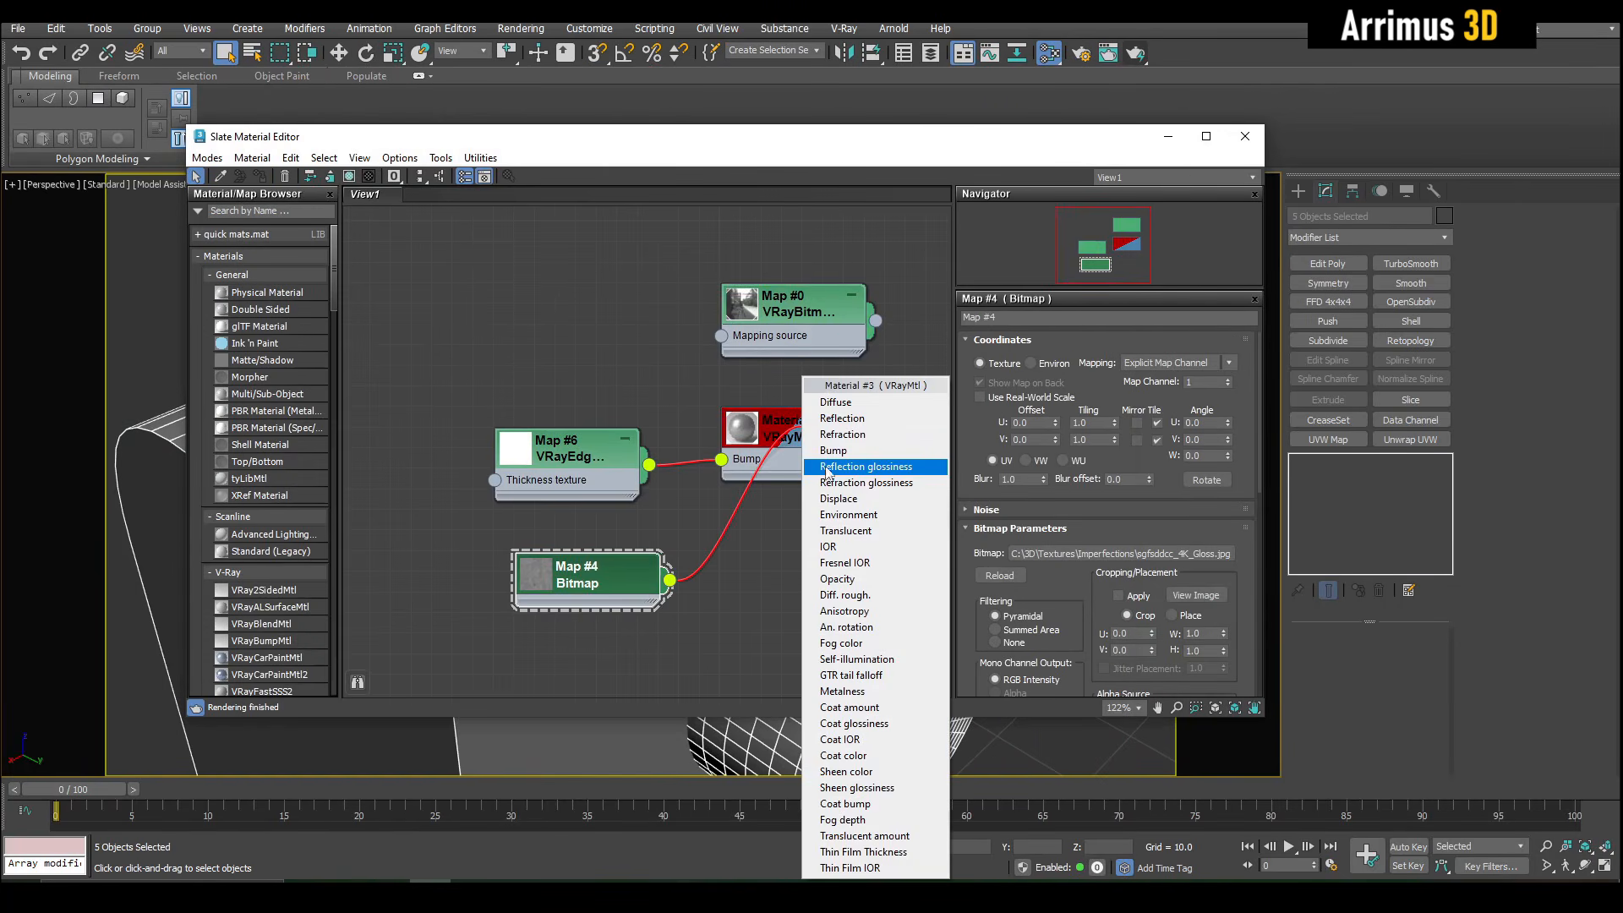
left_click(832, 465)
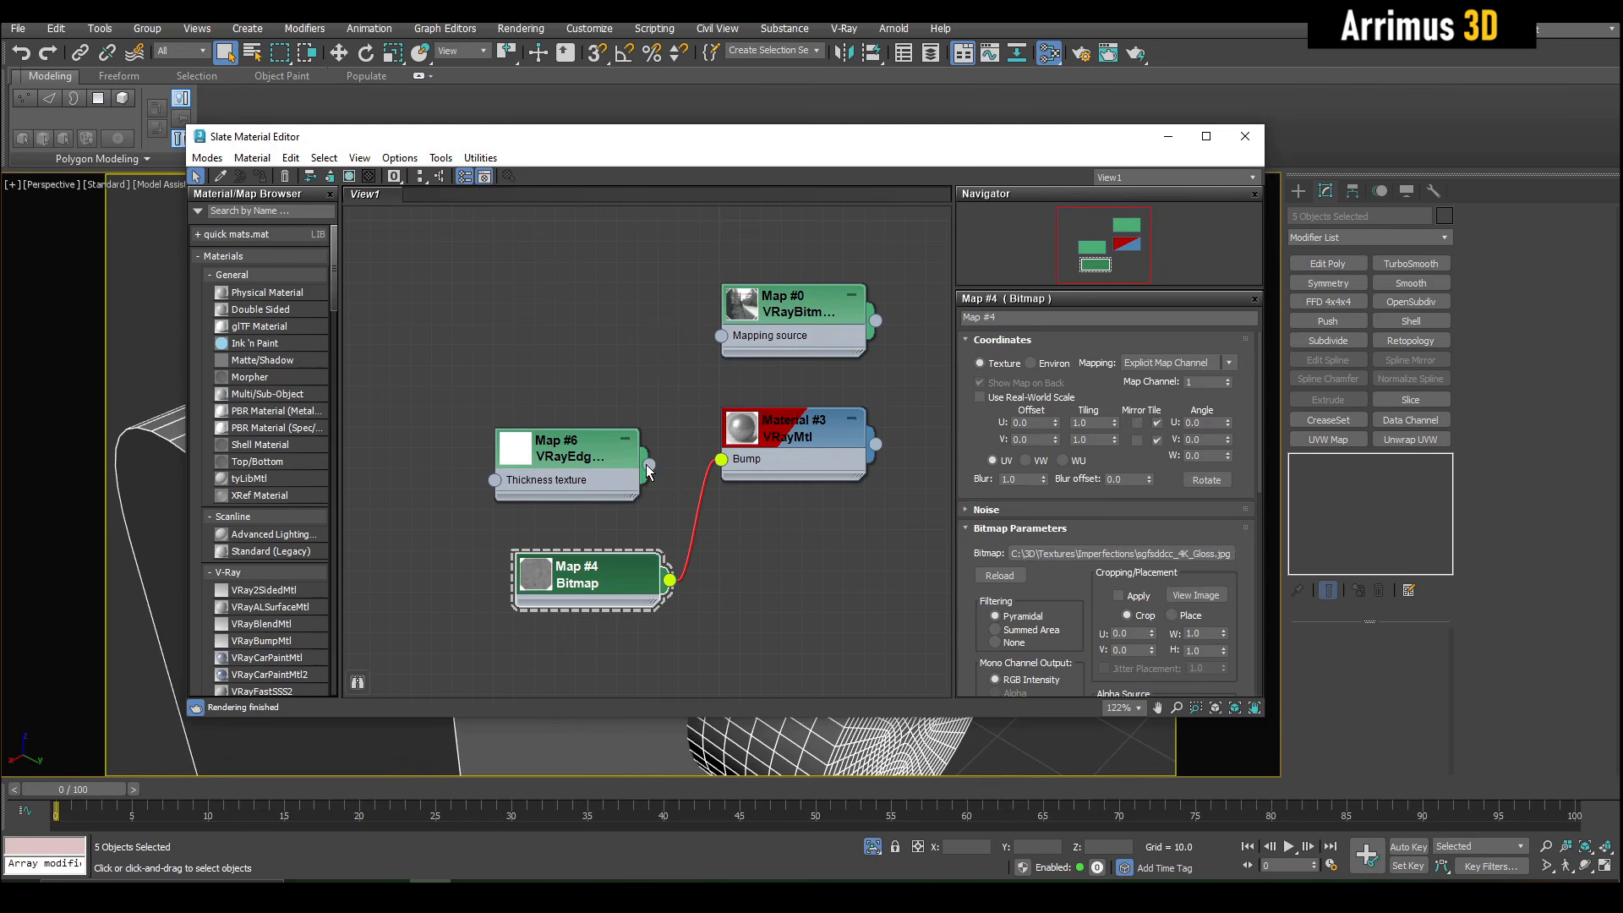
- Render the scene with only the Bitmap as bump, close the render and minimize the material editor
left_click(608, 467)
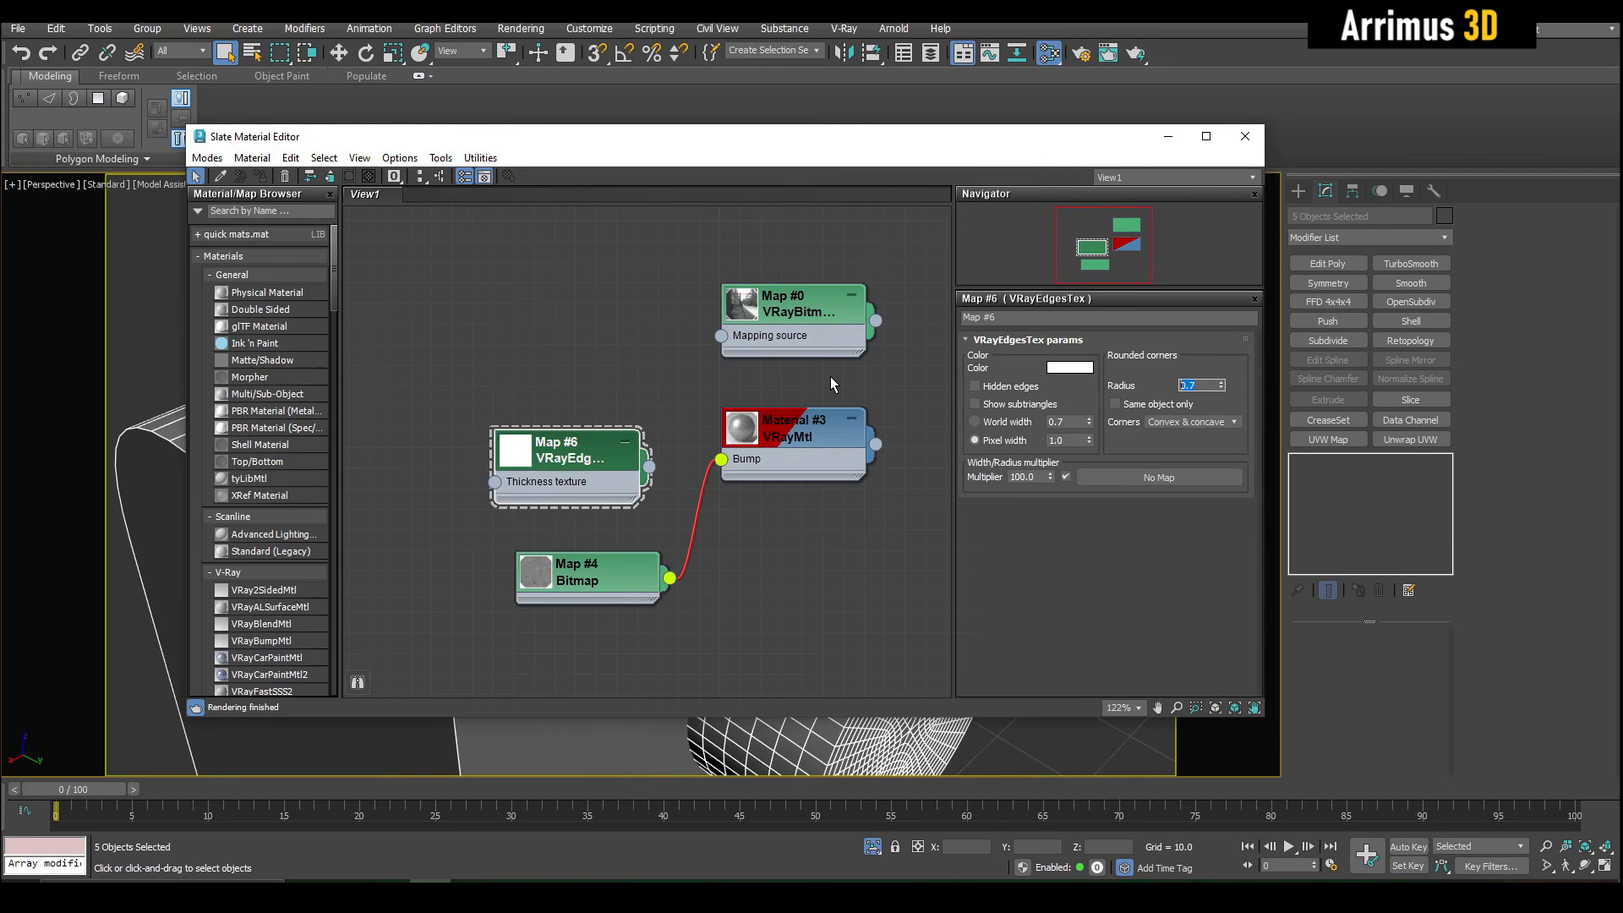
left_click(1138, 54)
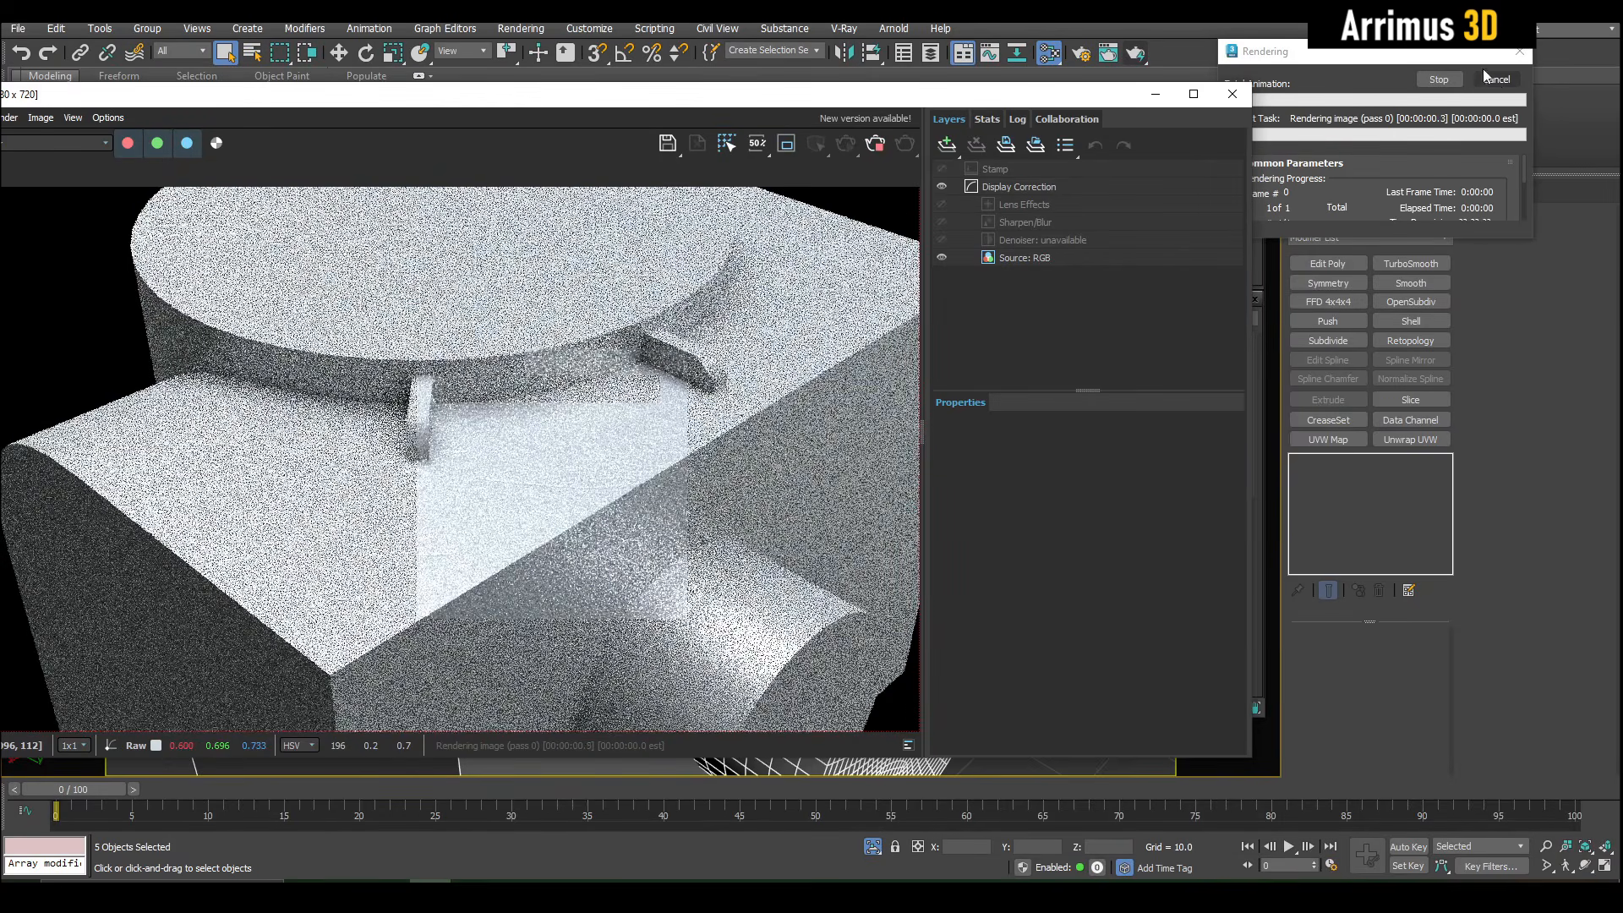
left_click(1232, 94)
left_click(1167, 136)
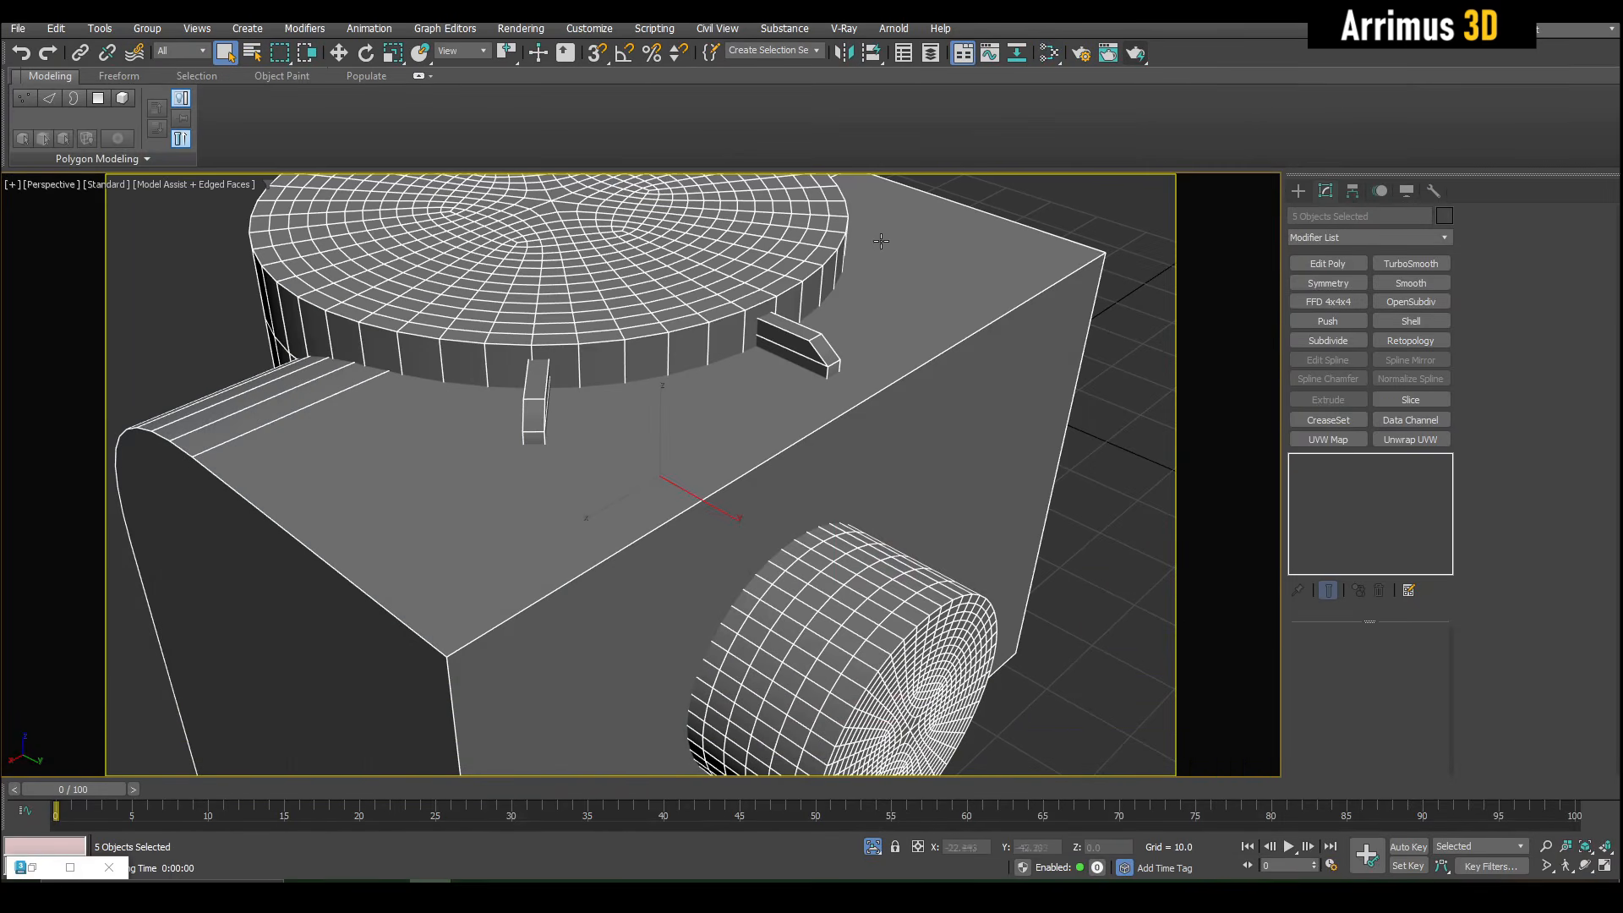
- Apply a UVW Map modifier with Box mapping to the five selected objects, deselect them and start a new render
left_click(1346, 436)
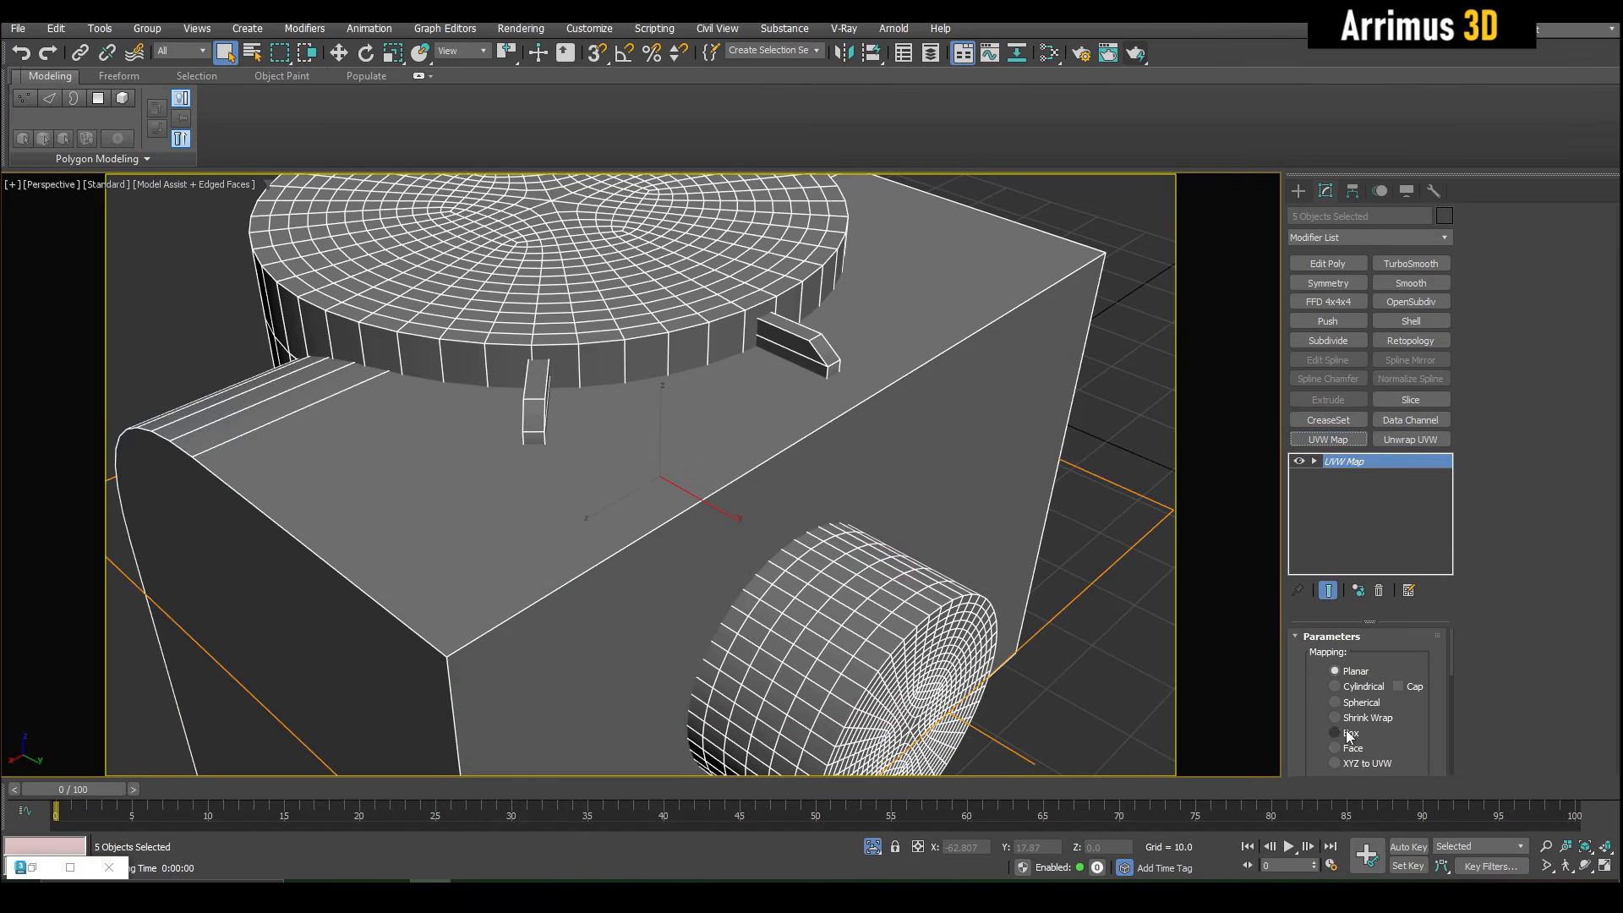
left_click(1350, 734)
left_click(1112, 514)
key("shift+q")
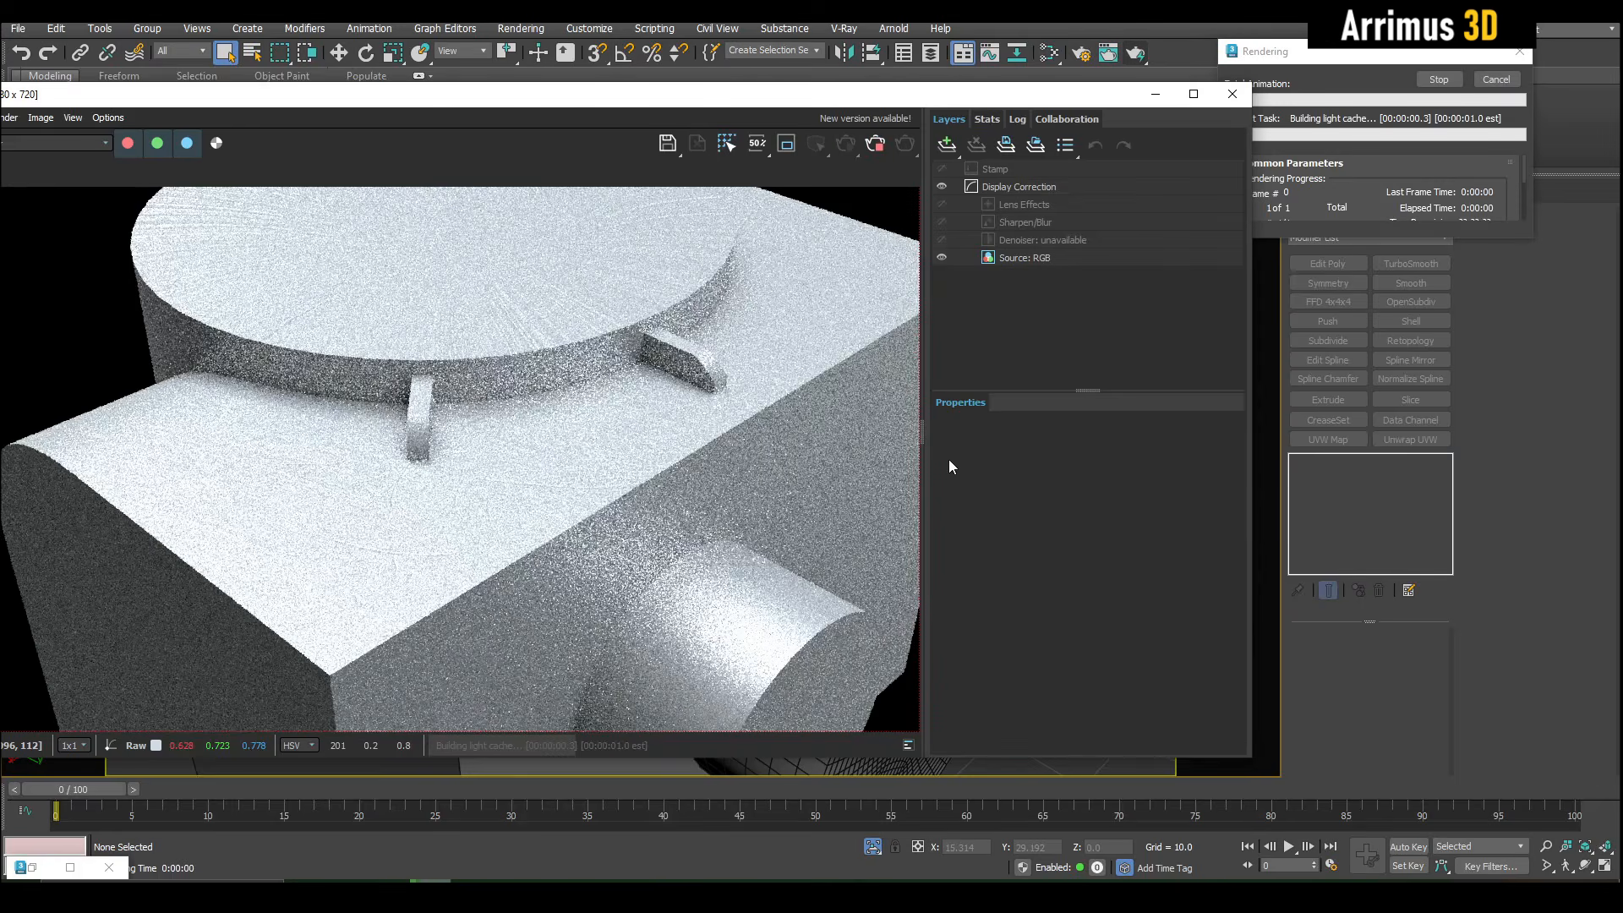
- Examine the scratches and unrounded edges on the box, brackets and side cylinder in the render, and stop and close it
scroll(693, 412, "up", 6)
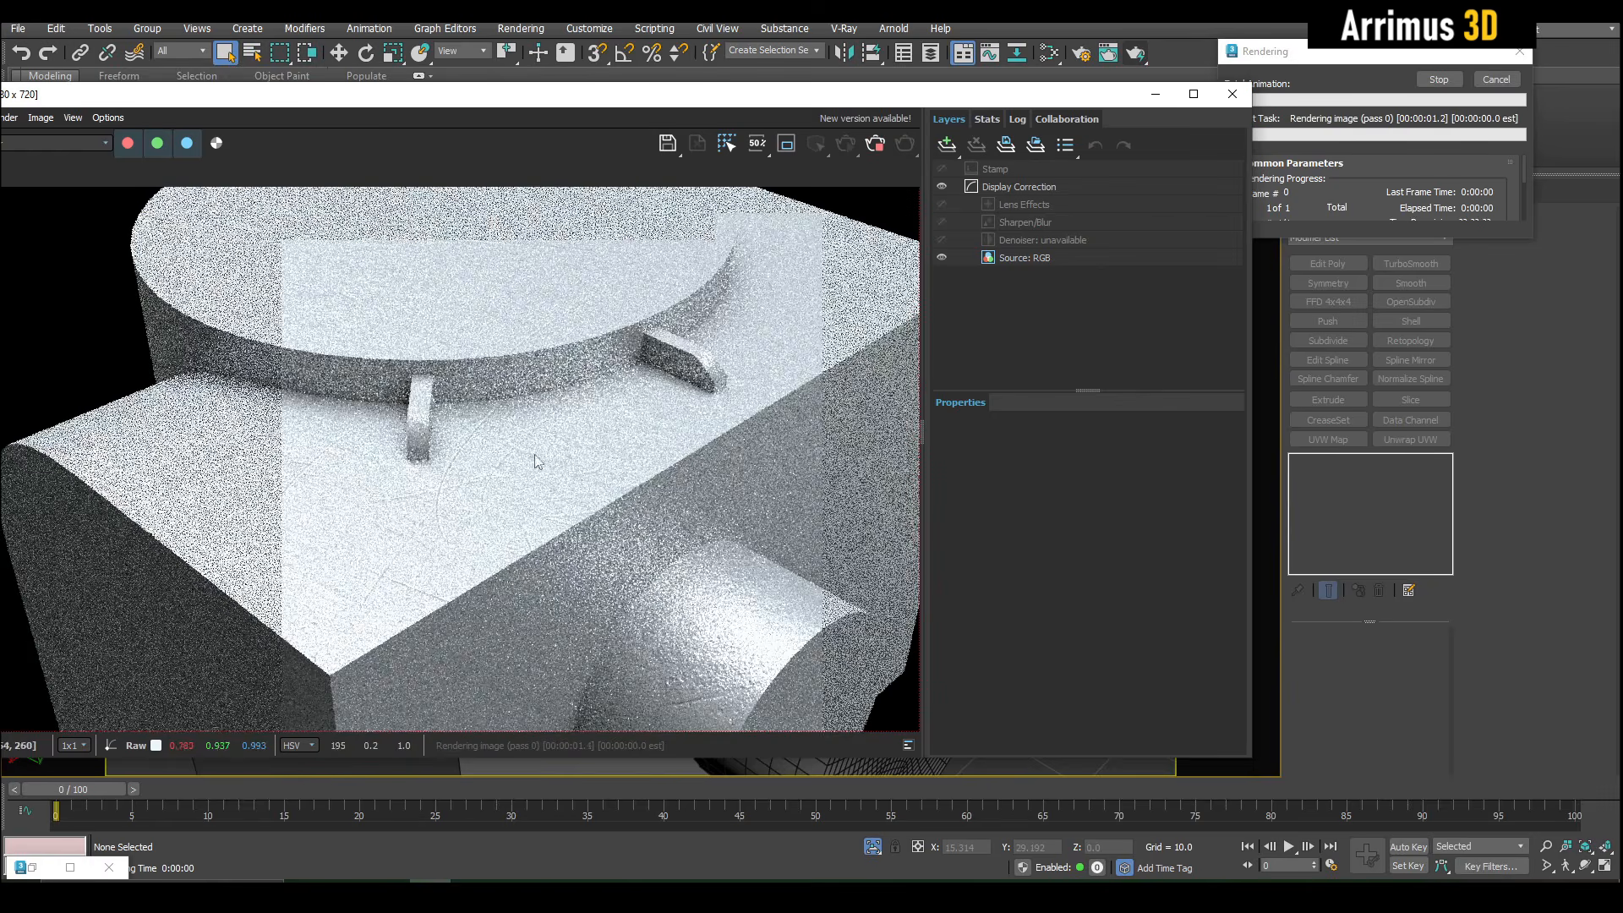
scroll(432, 494, "up", 2)
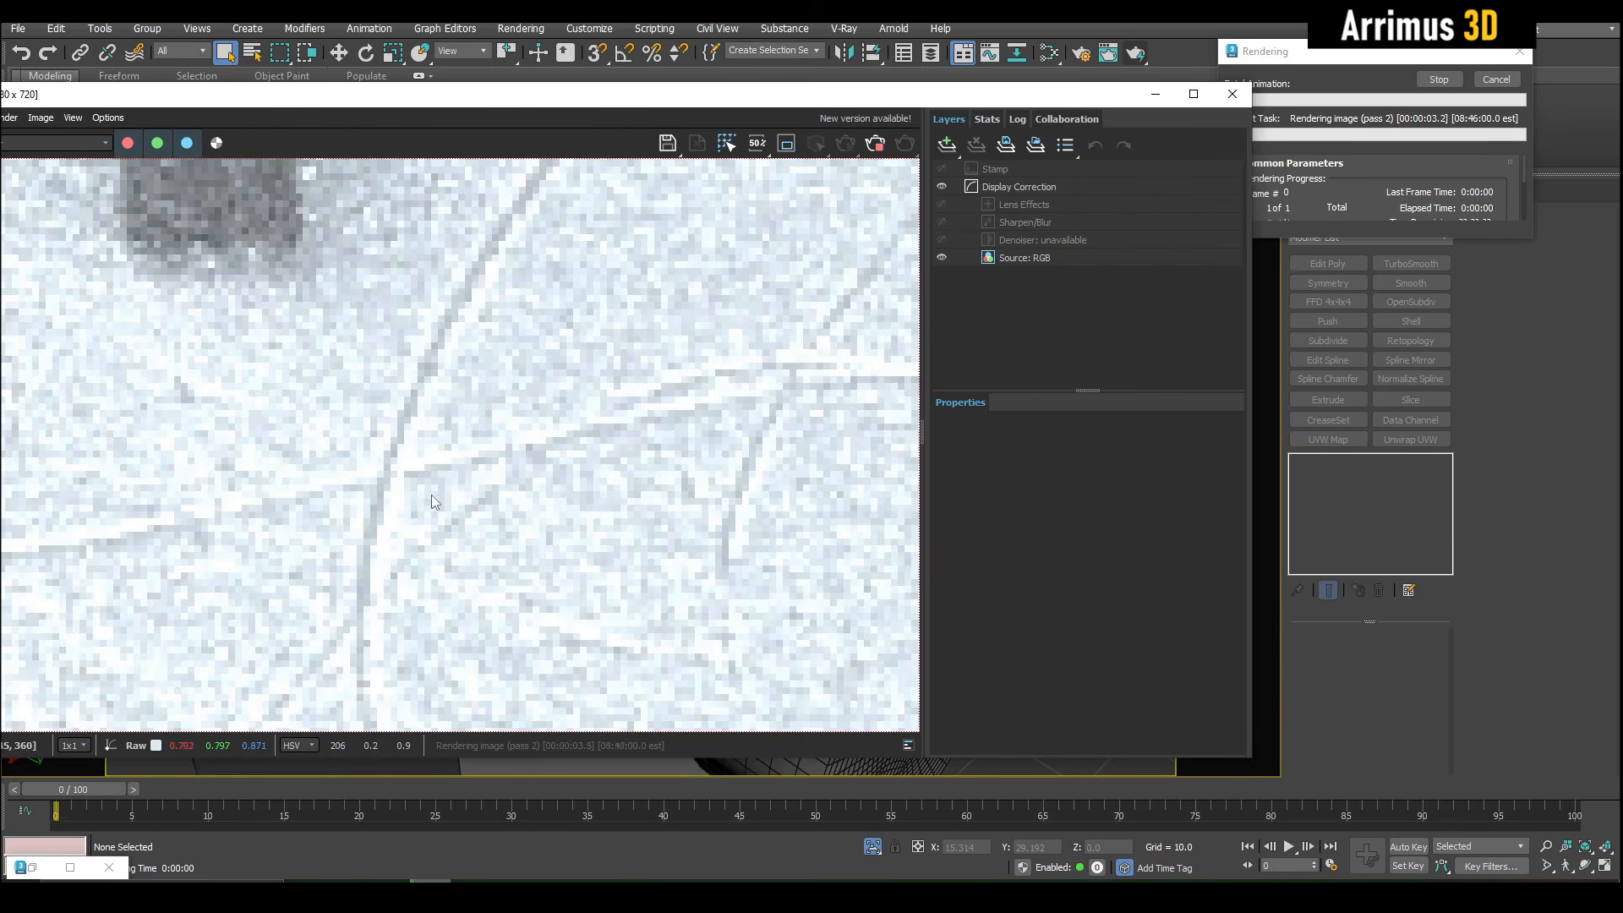
scroll(456, 388, "down", 2)
middle_click_drag(509, 426, 737, 502)
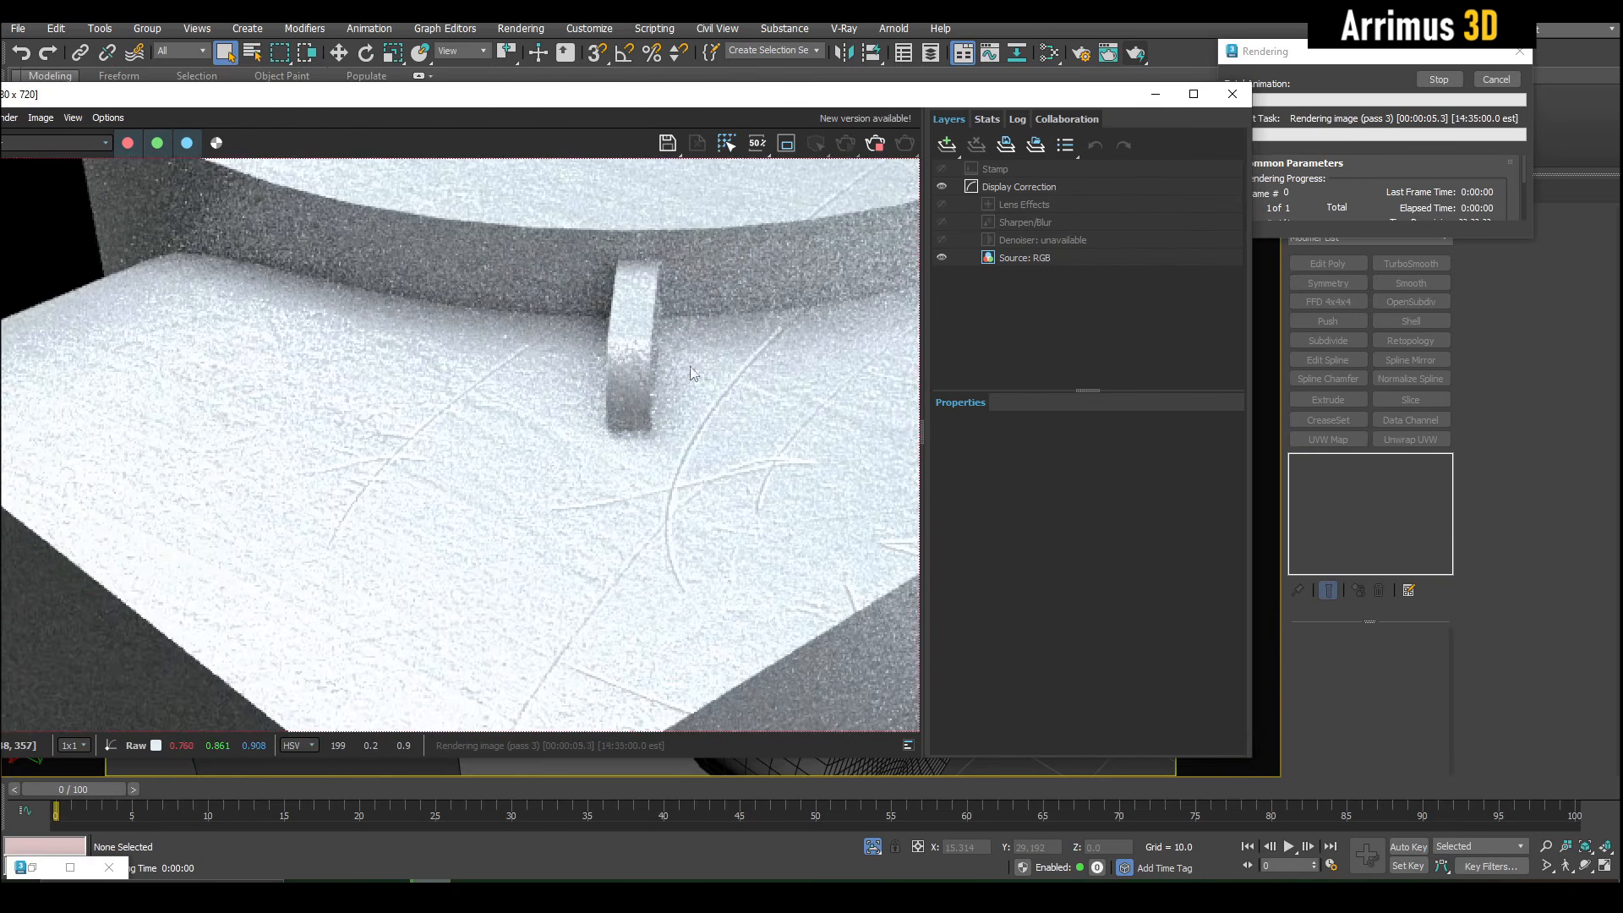
middle_click_drag(685, 308, 365, 591)
middle_click_drag(623, 551, 391, 246)
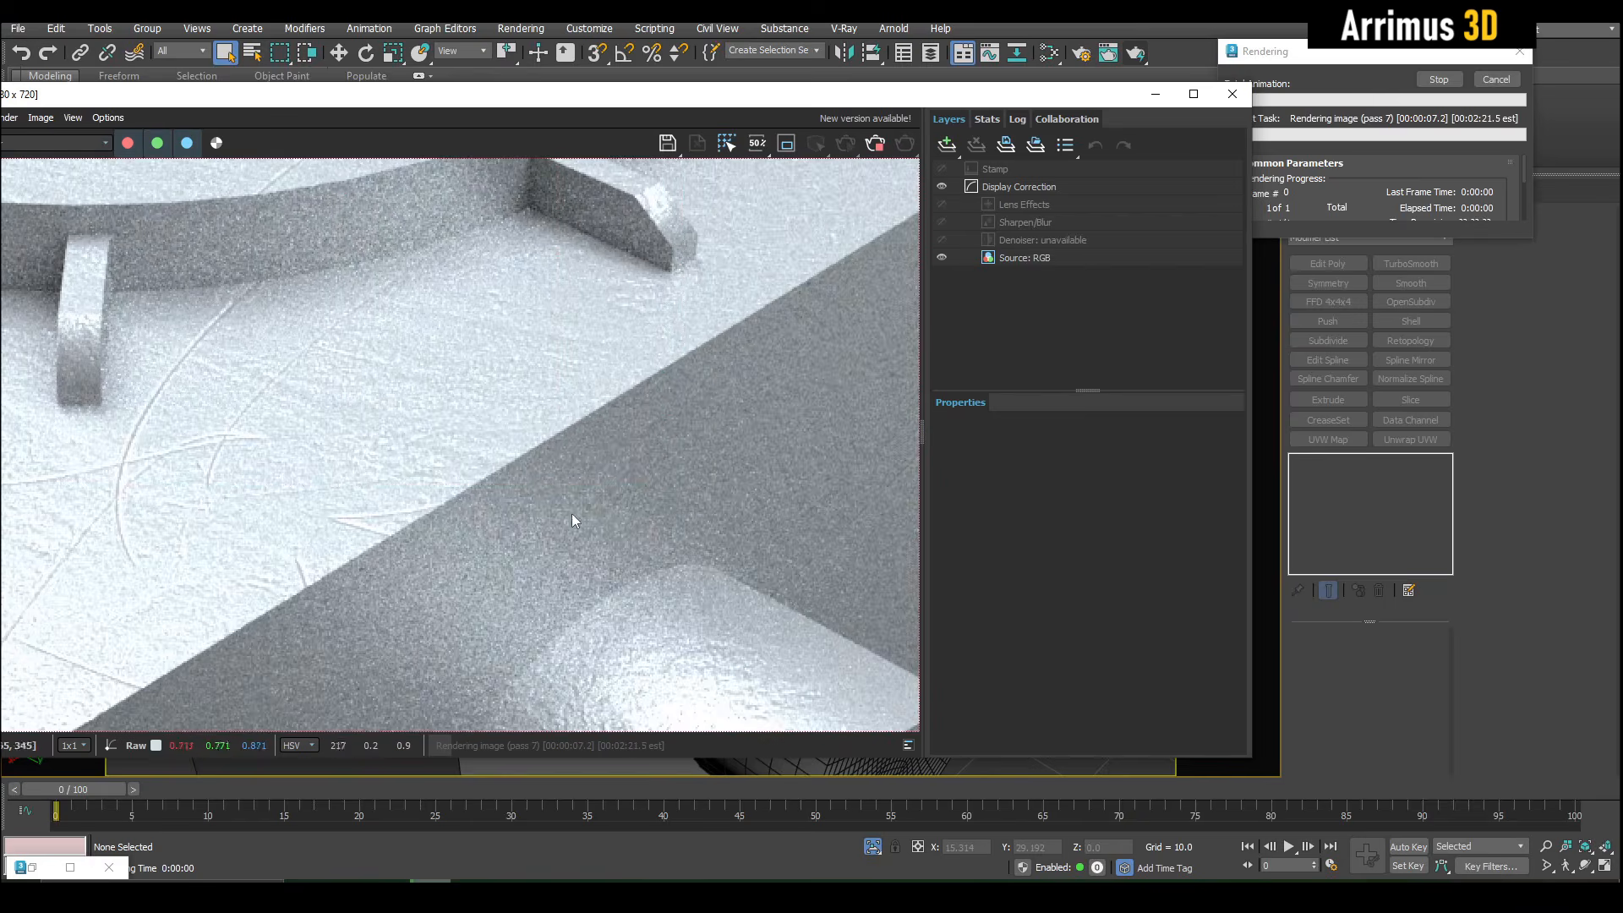
middle_click_drag(571, 514, 589, 229)
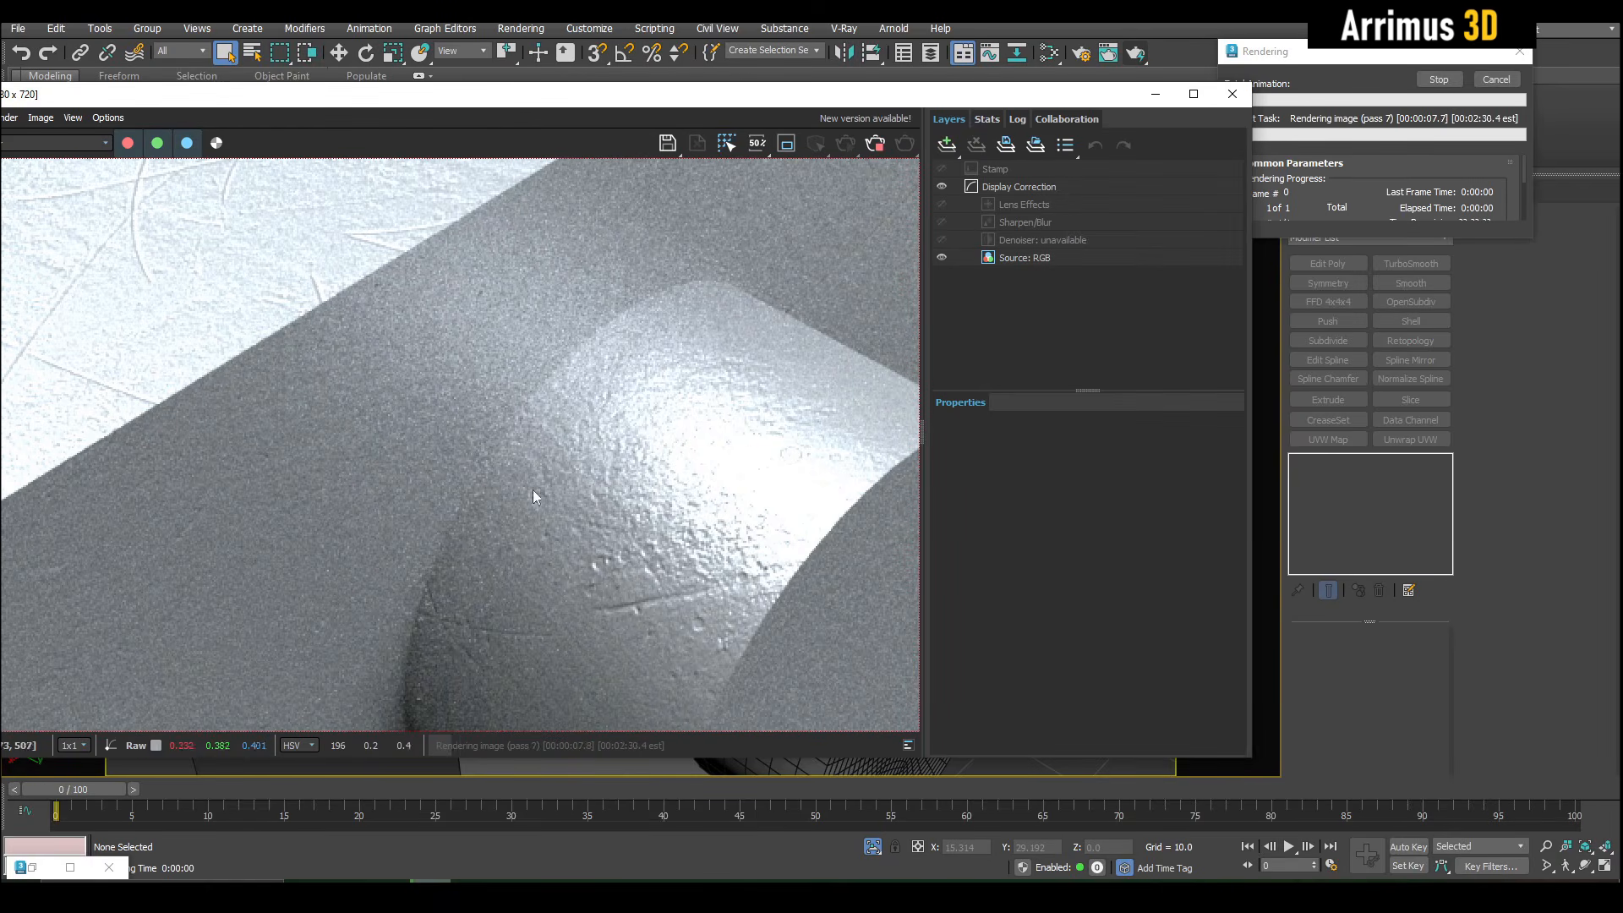
left_click(1472, 89)
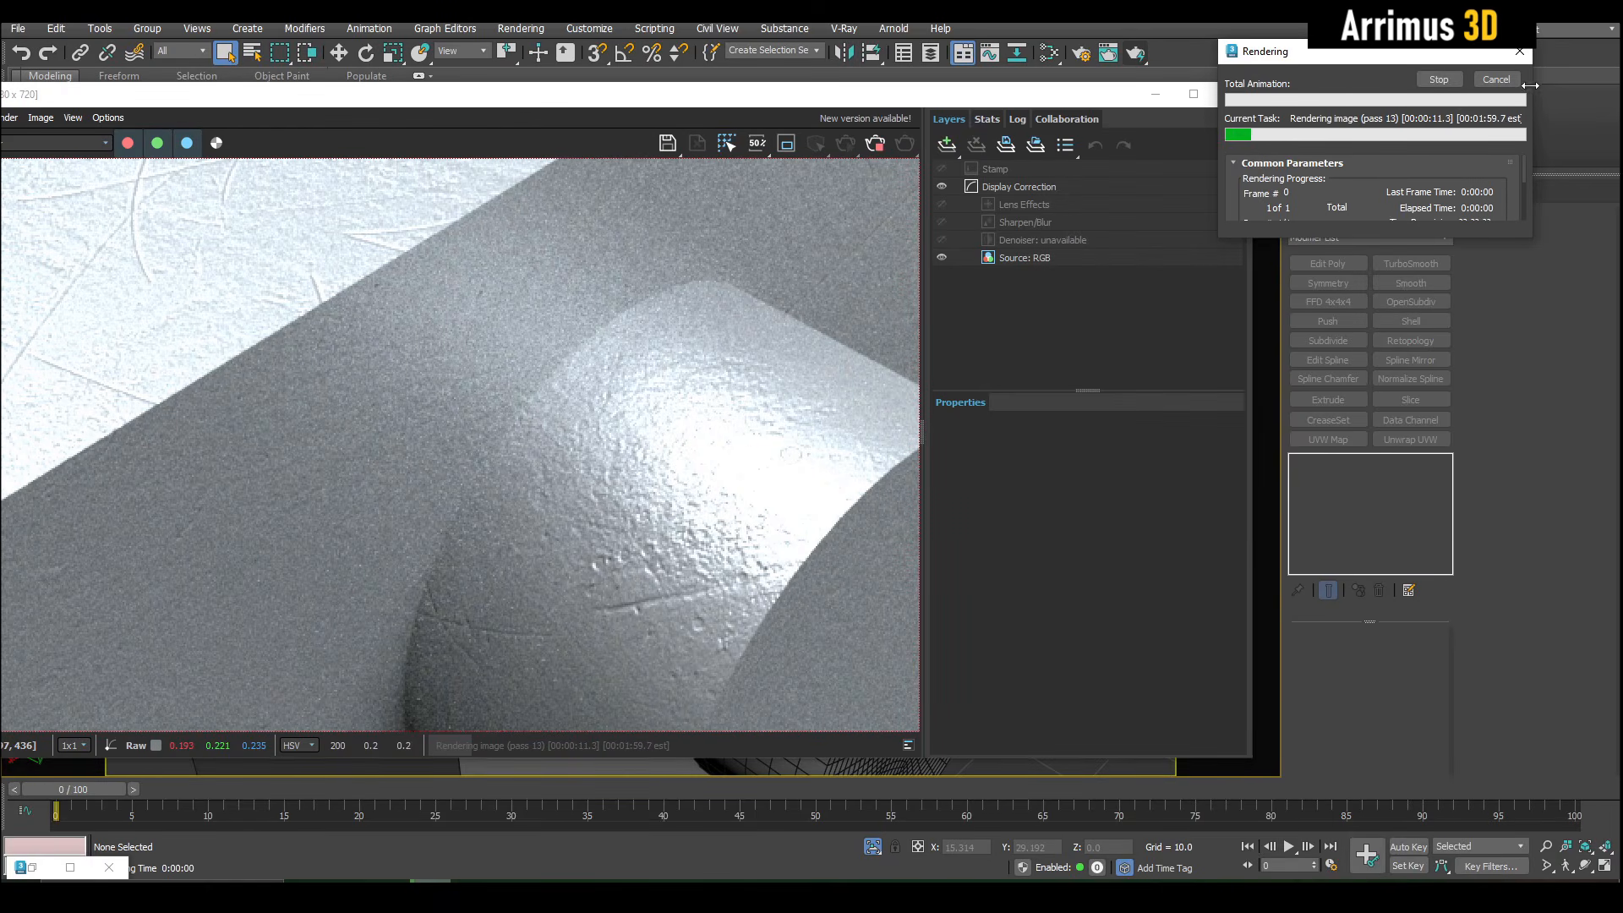
left_click(1439, 79)
left_click(1245, 99)
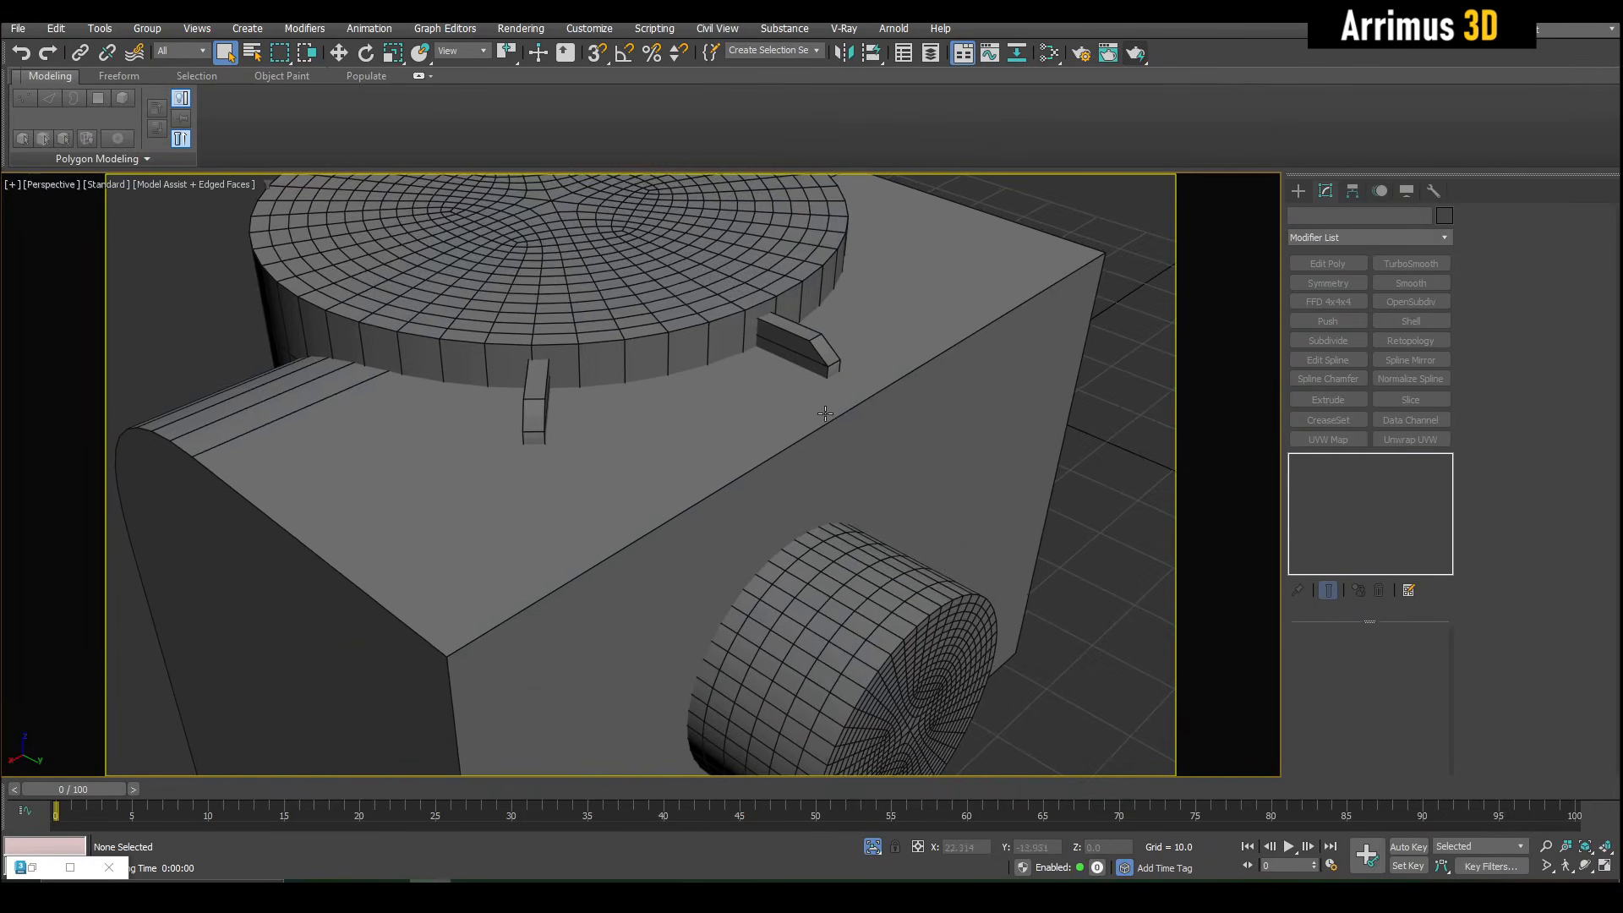
- Add a Composite map to the material graph and move the Bitmap node clear of it
key("m")
right_click(736, 553)
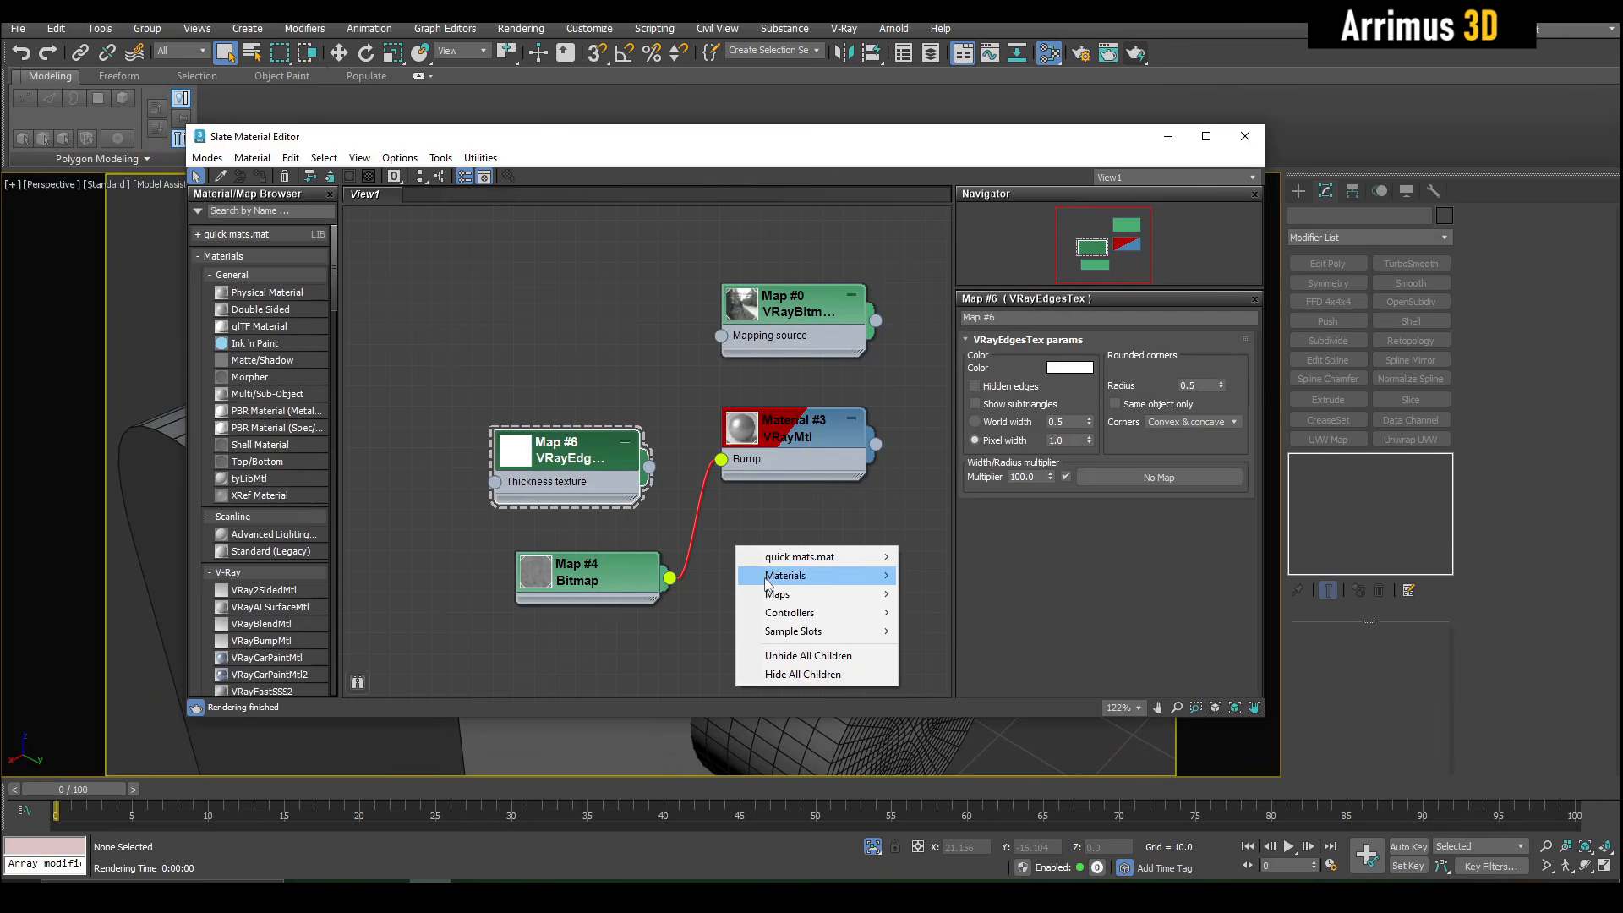
mouse_move(778, 596)
mouse_move(987, 631)
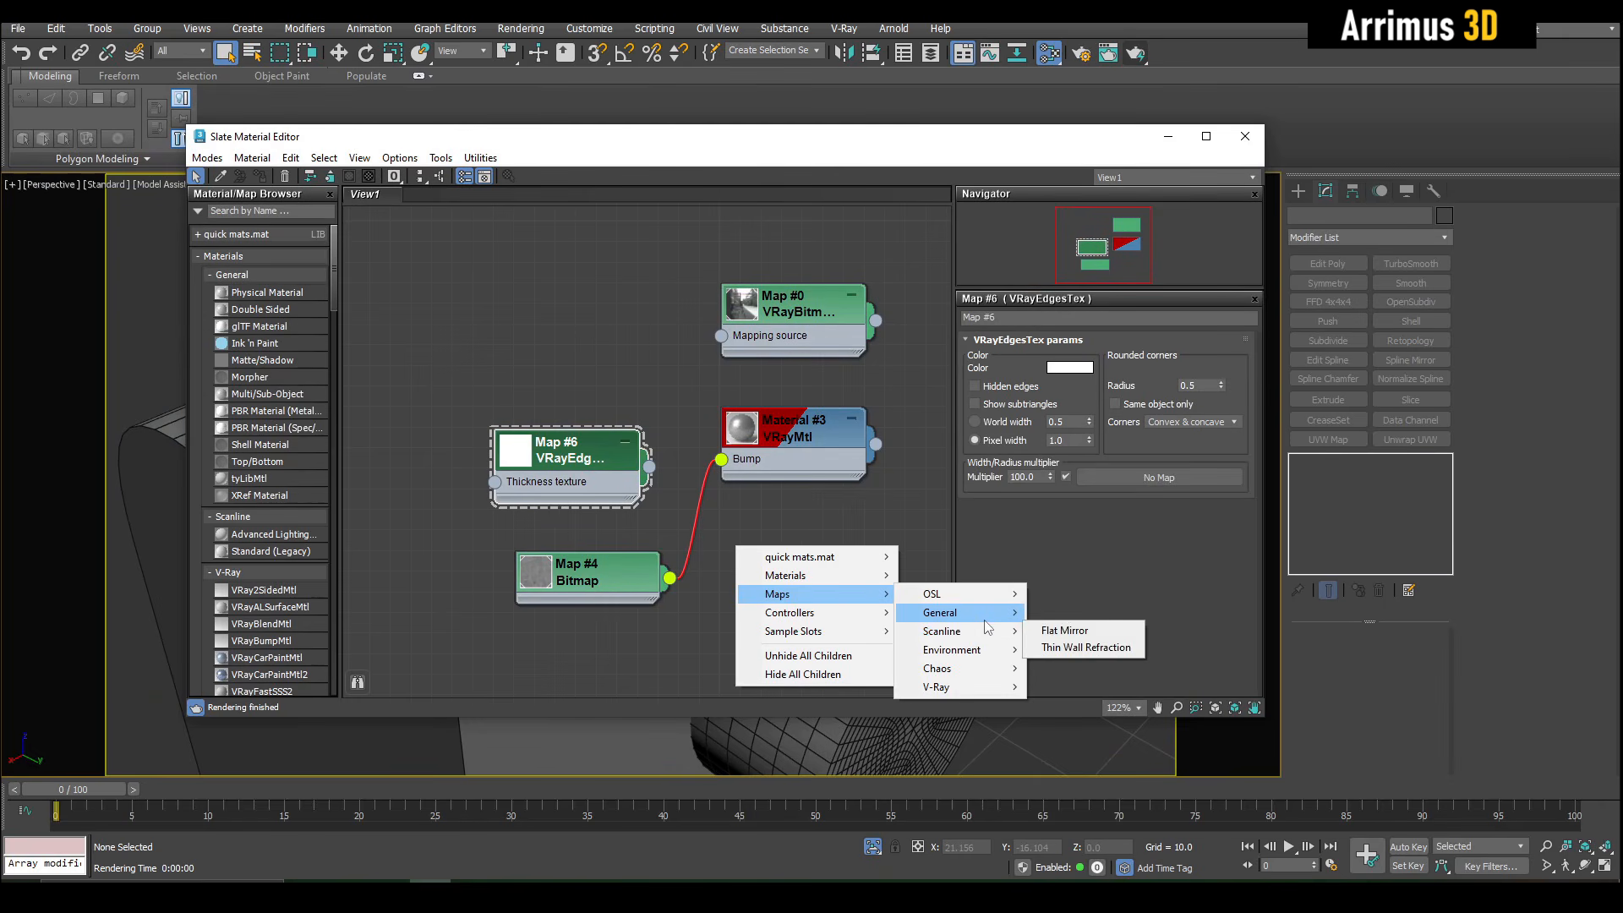
left_click(1097, 310)
middle_click_drag(642, 562, 673, 448)
scroll(668, 448, "up", 1)
left_click_drag(624, 482, 551, 507)
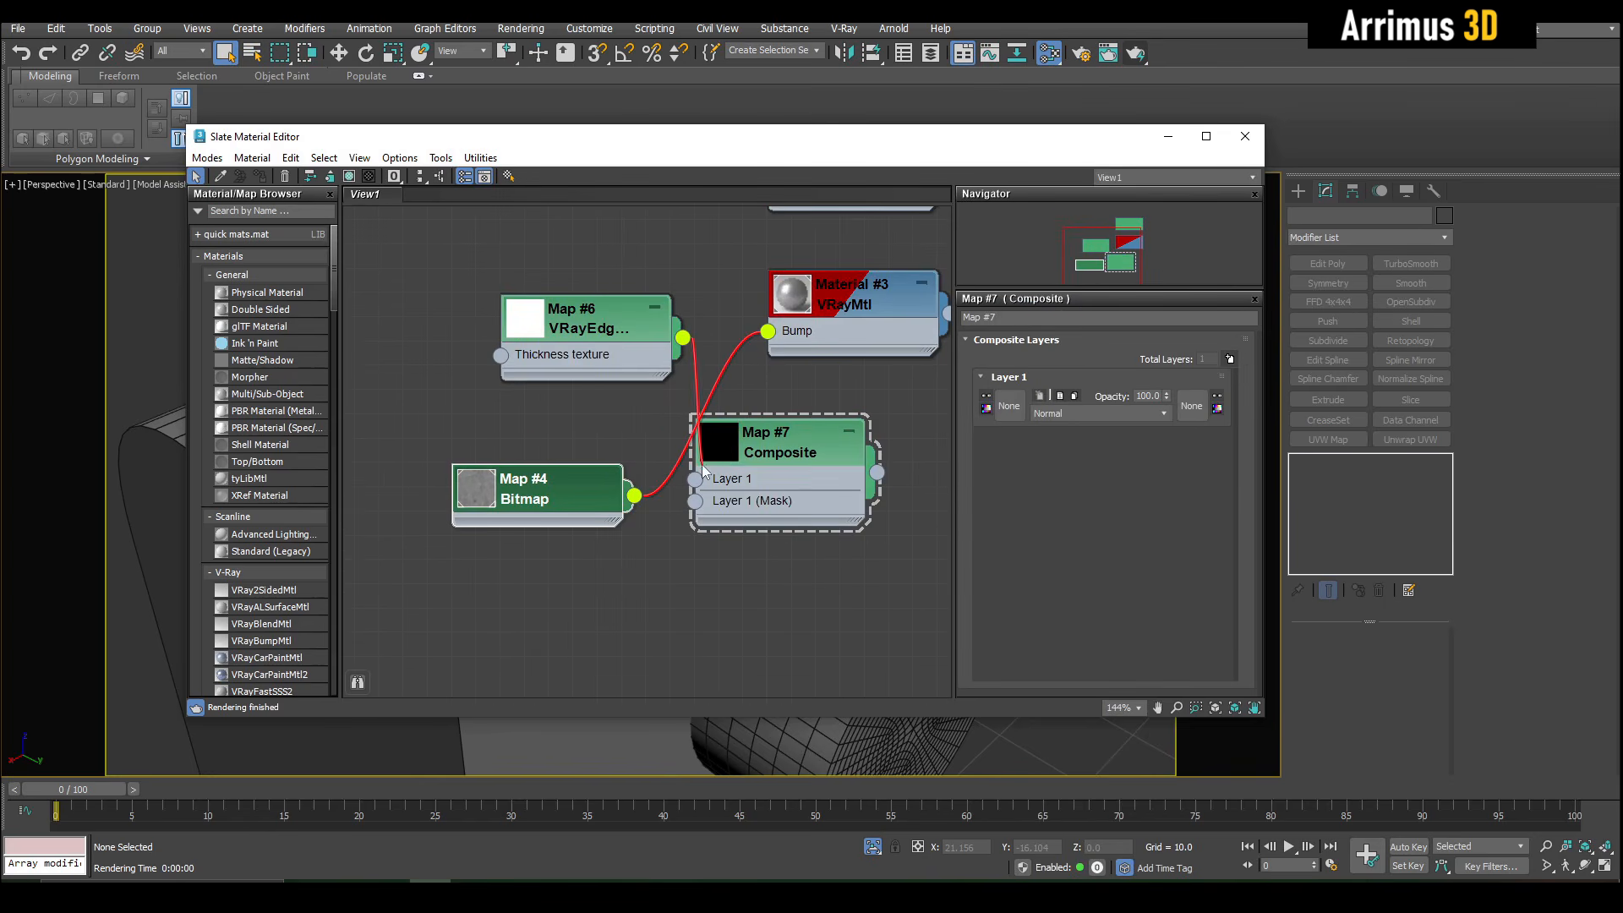
- Connect VRayEdgesTex to the Composite map's Layer 1, add a second layer and connect the Bitmap to Layer 2
left_click_drag(702, 464, 697, 478)
left_click(778, 435)
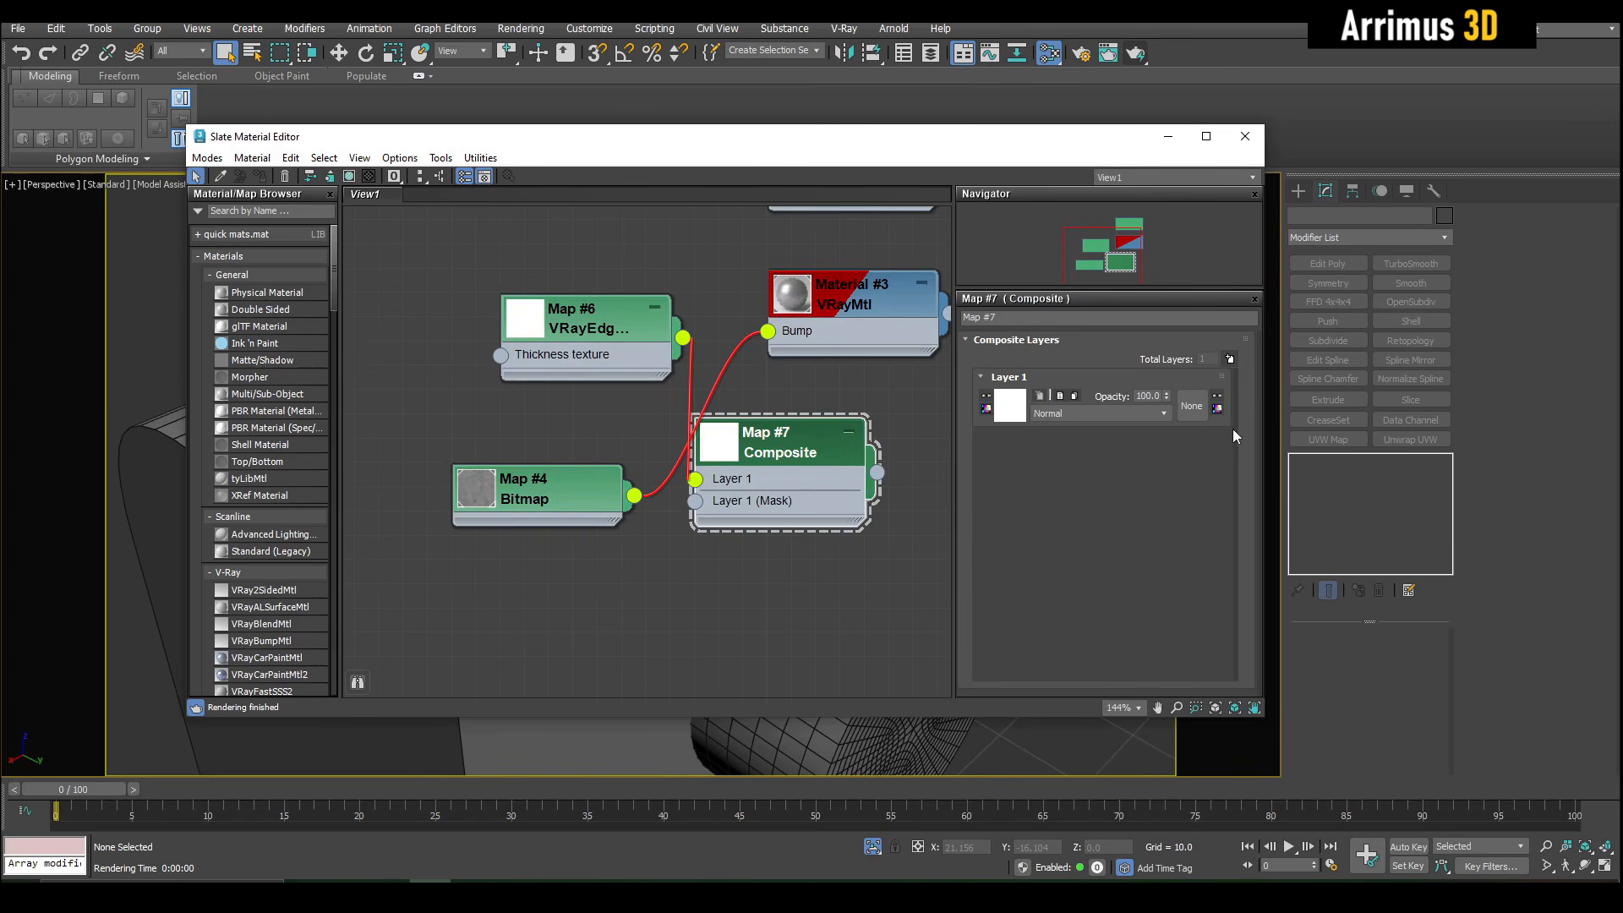
left_click(1230, 359)
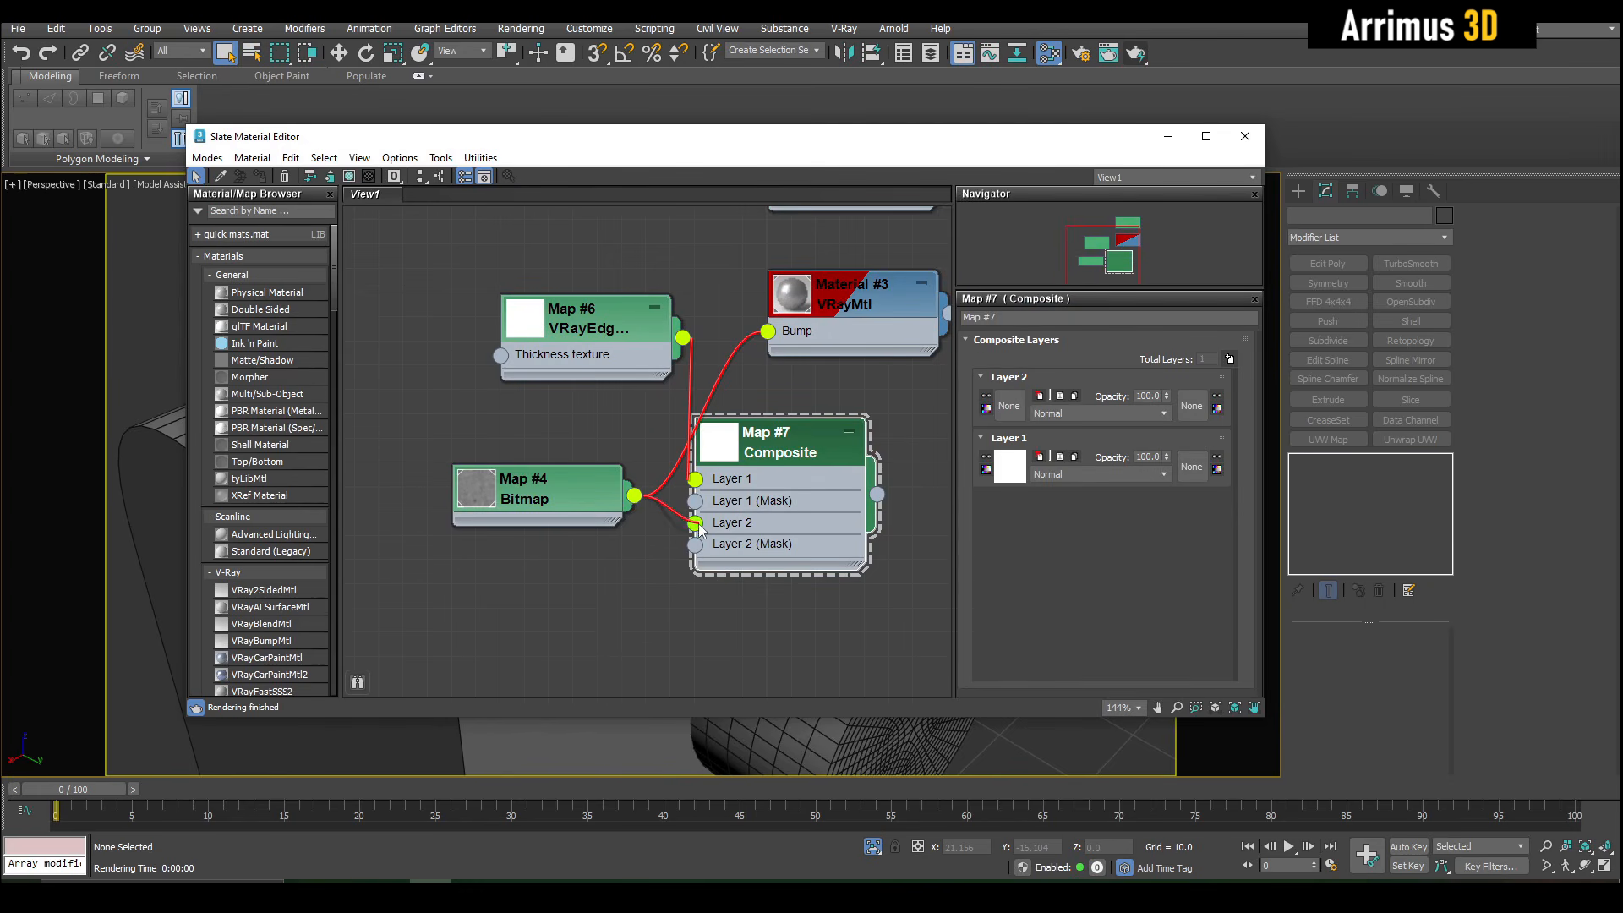
left_click_drag(699, 524, 700, 525)
- Connect the Composite map to the VRayMtl's Bump input, space the nodes out and start a new render
middle_click_drag(779, 510, 620, 554)
left_click_drag(712, 348, 935, 523)
left_click(761, 414)
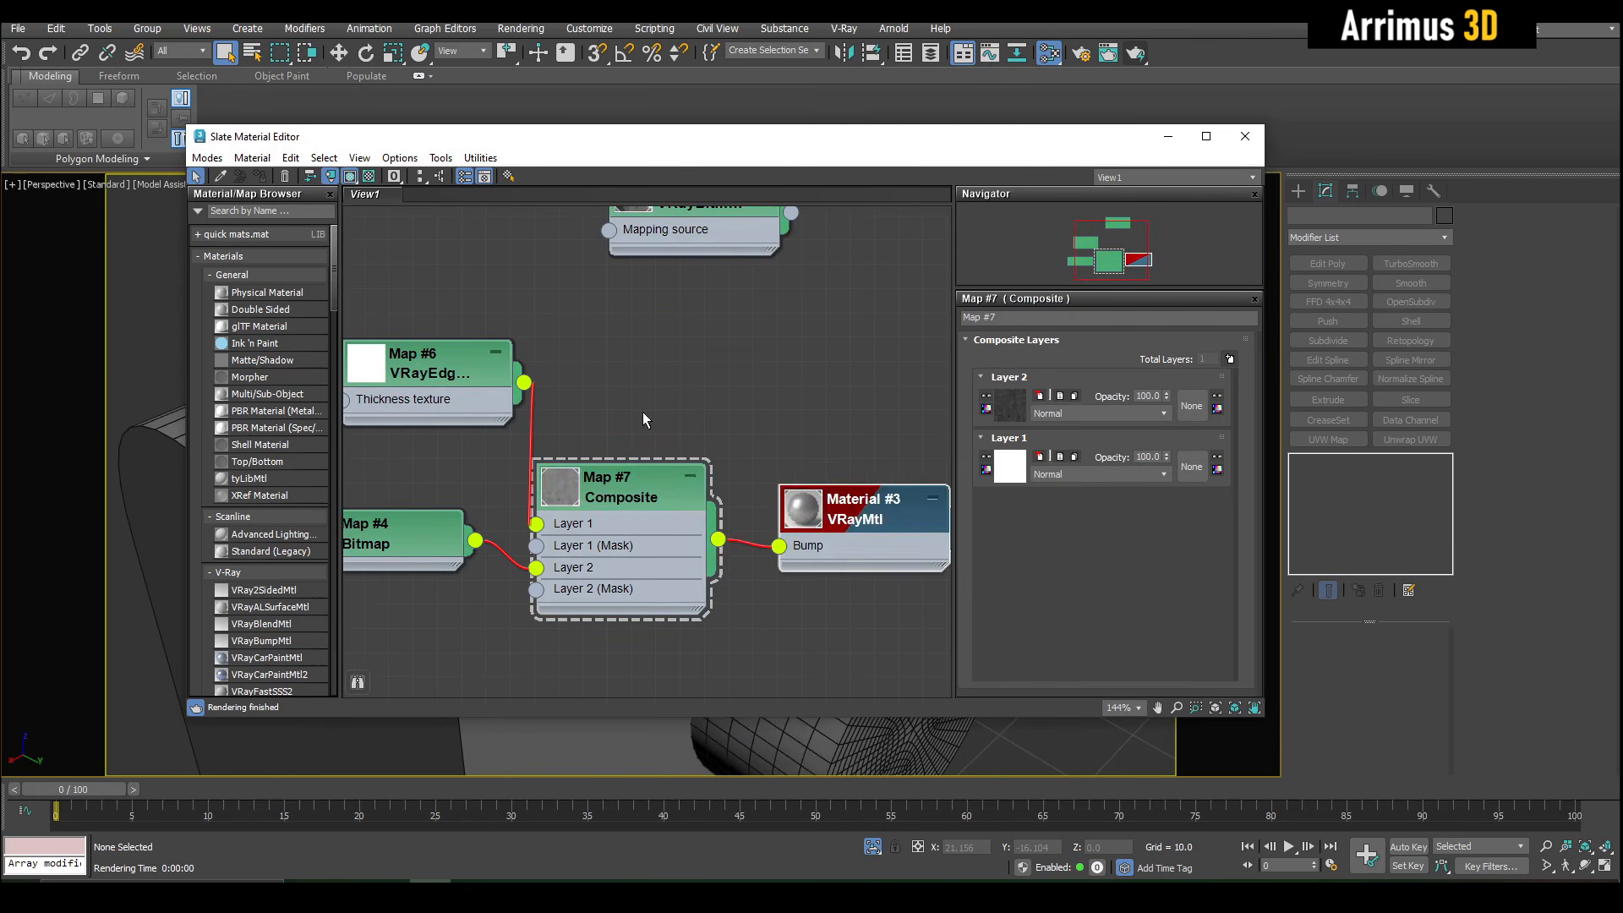
middle_click_drag(642, 413, 726, 384)
left_click_drag(558, 347, 484, 371)
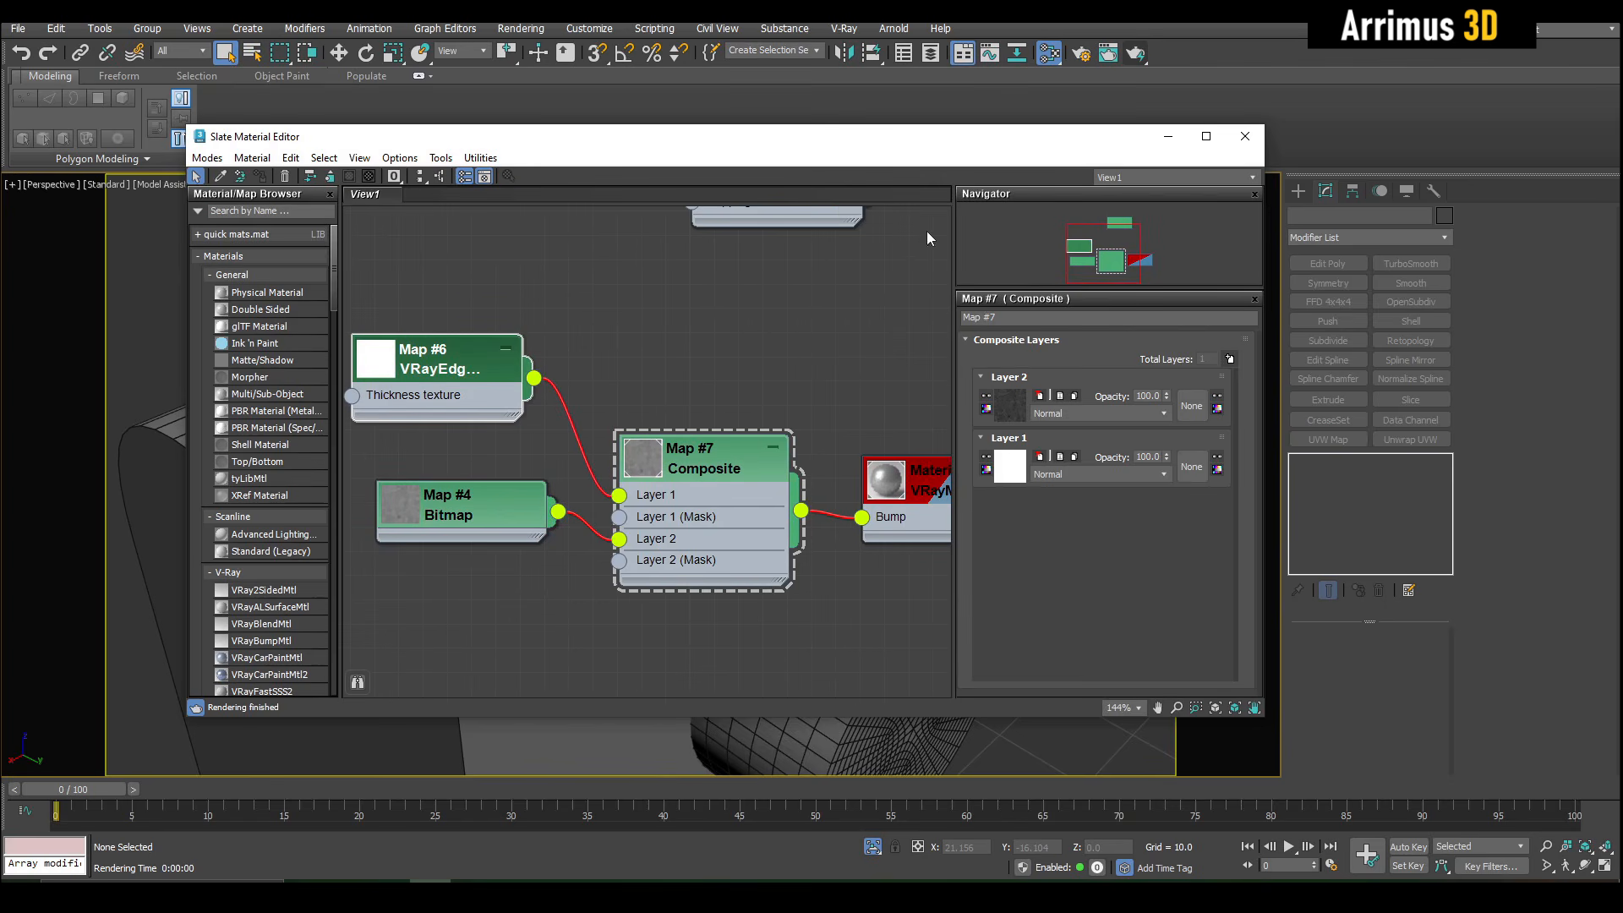
left_click(1138, 56)
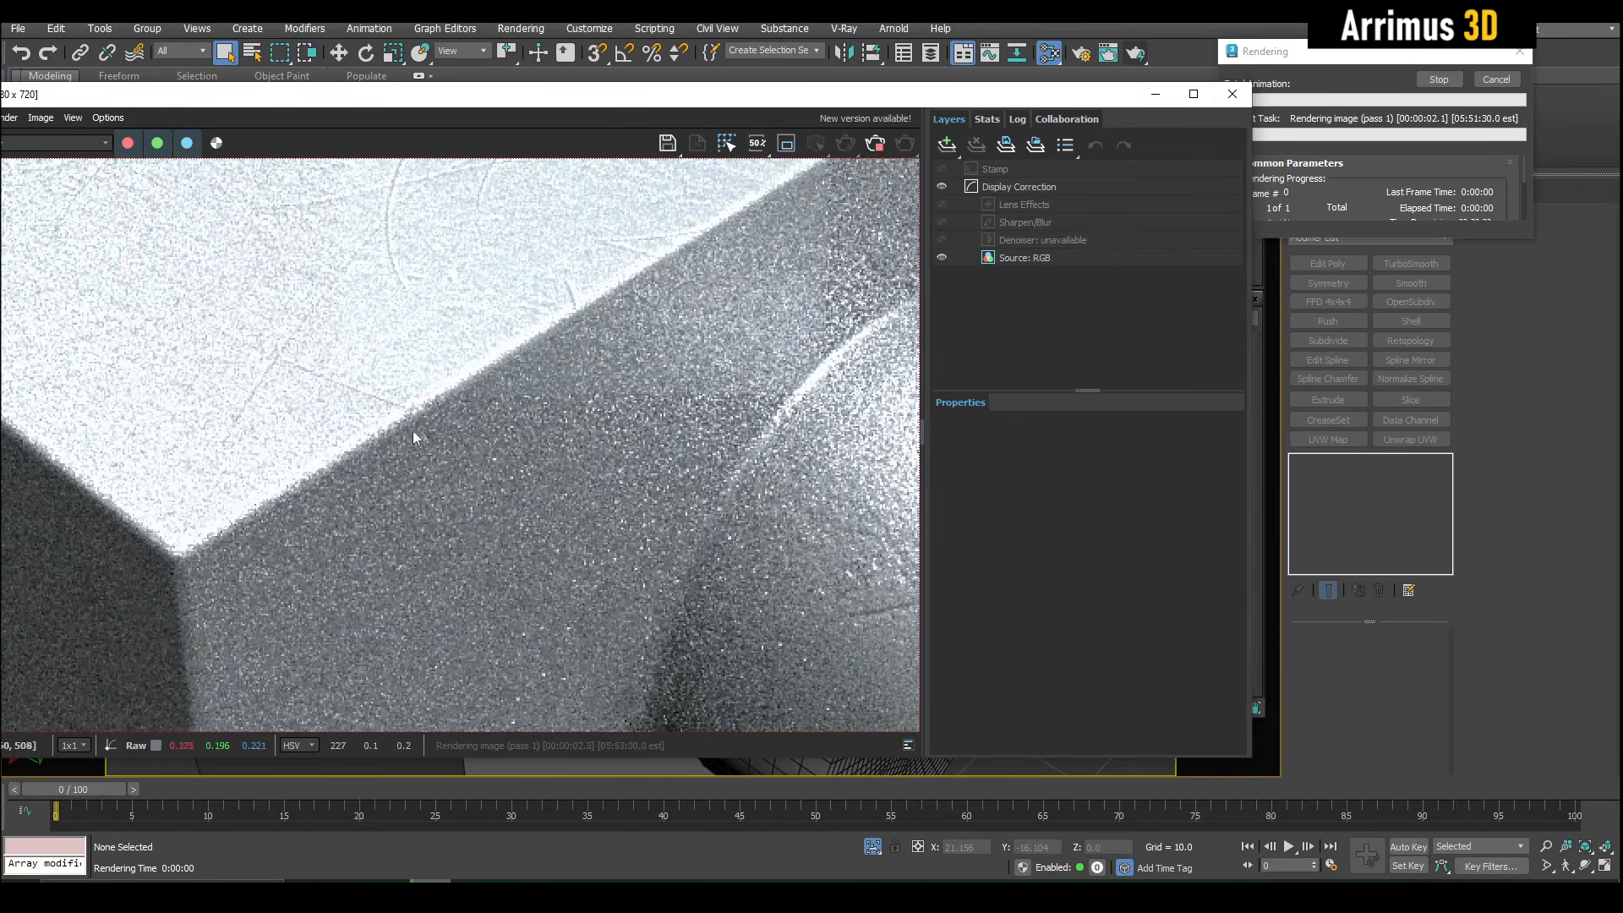
- Examine the box edges, cylinder rims and bracket joints in the composite bump render
scroll(258, 317, "up", 2)
scroll(360, 342, "down", 3)
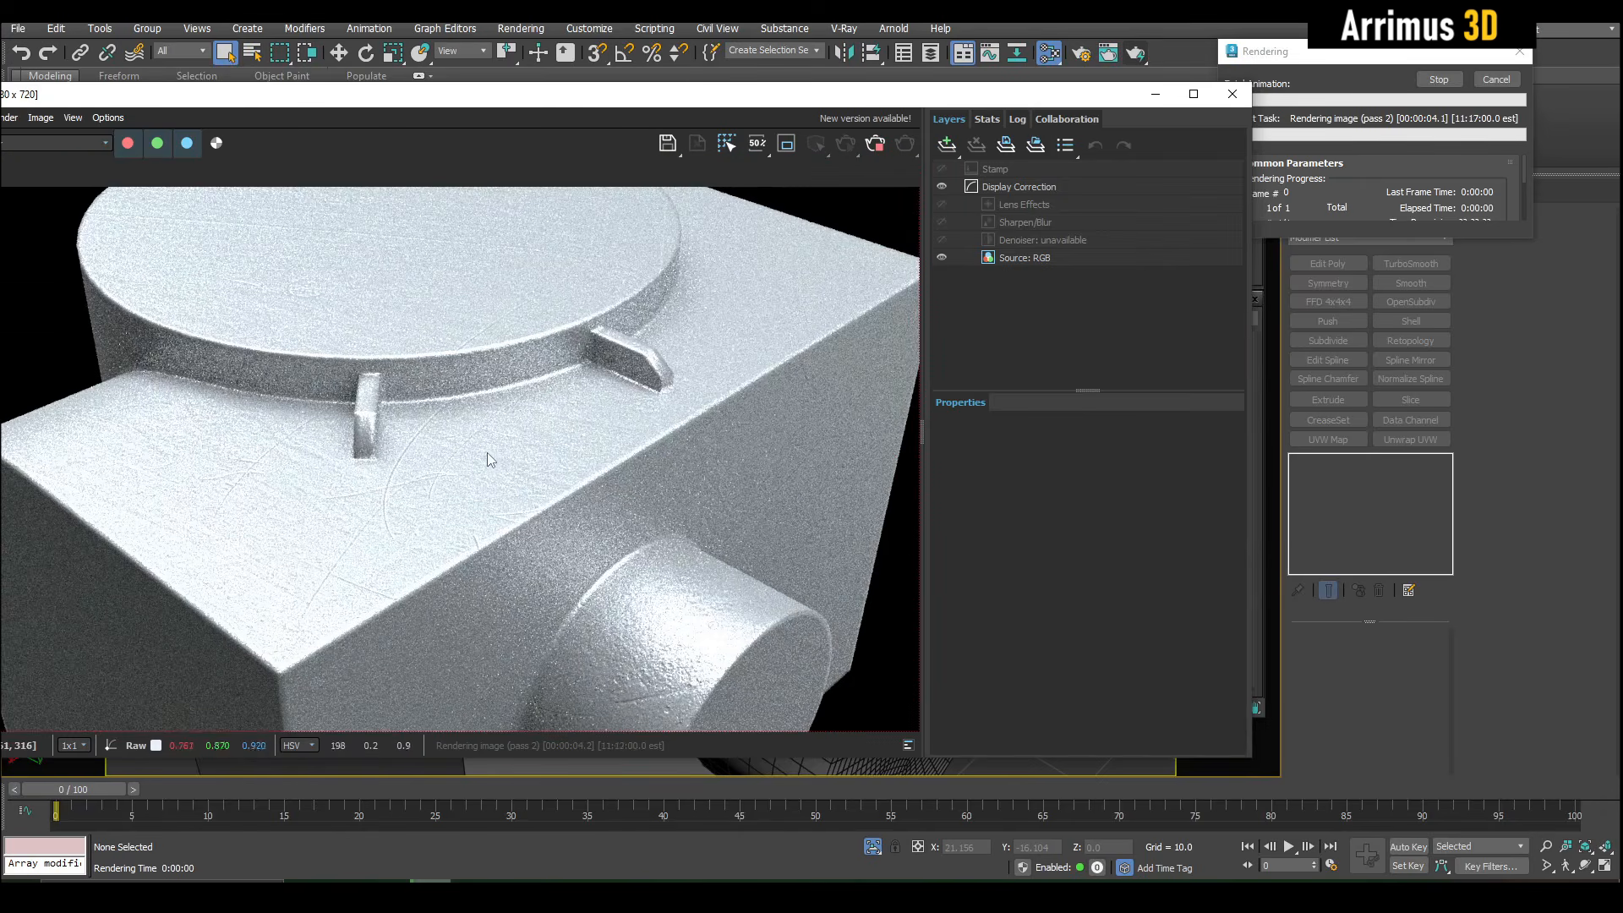
scroll(489, 457, "up", 4)
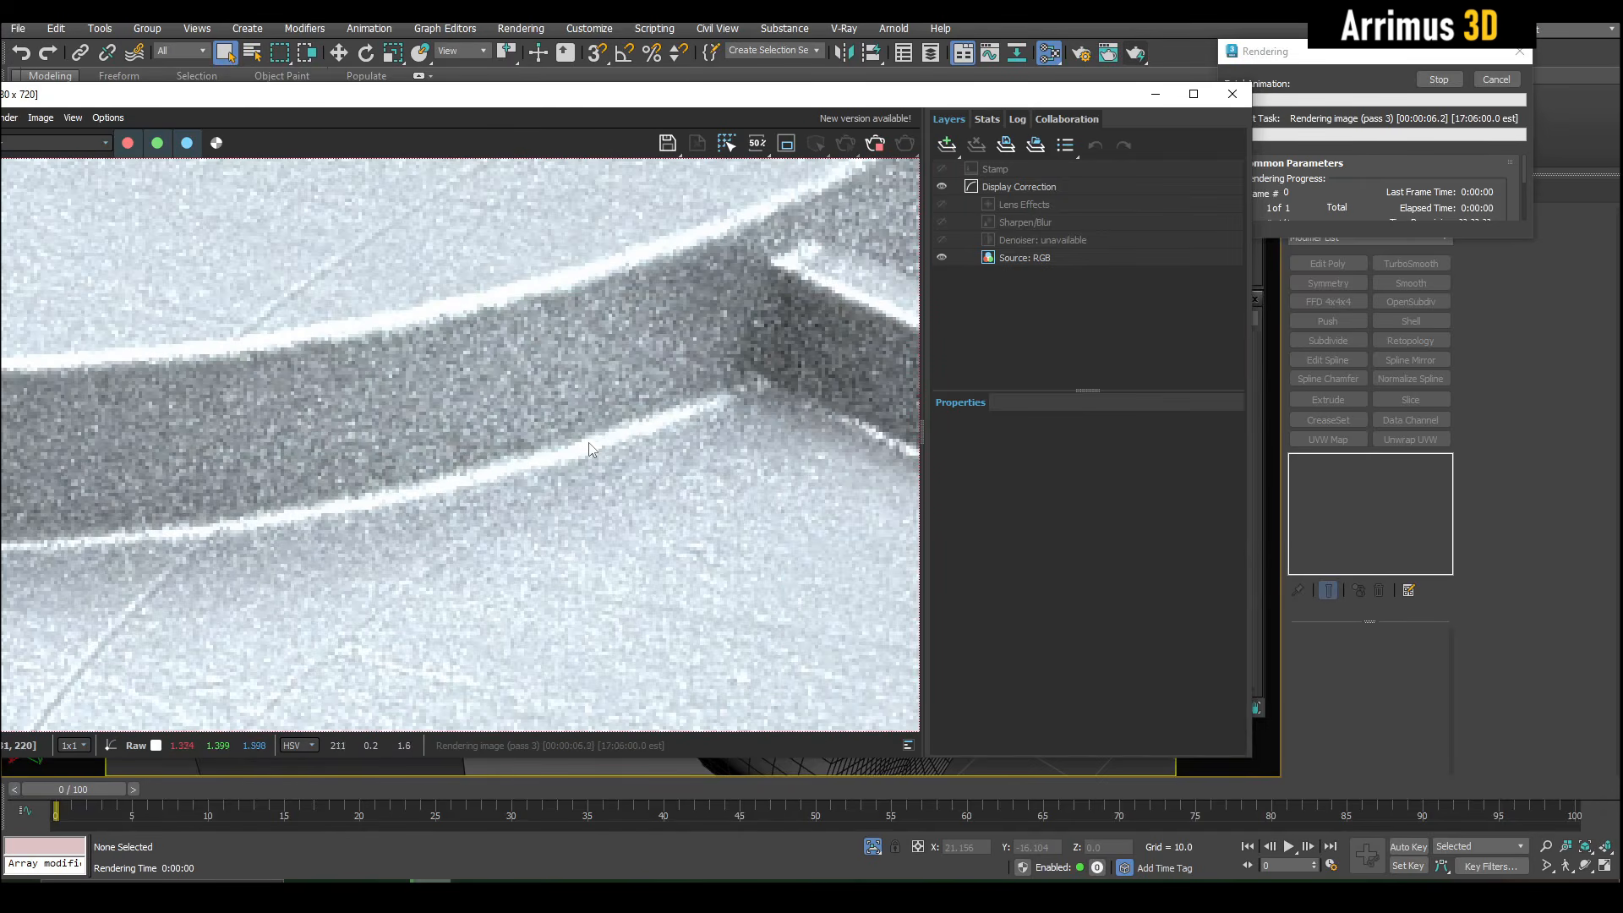
scroll(583, 447, "down", 2)
scroll(570, 398, "down", 3)
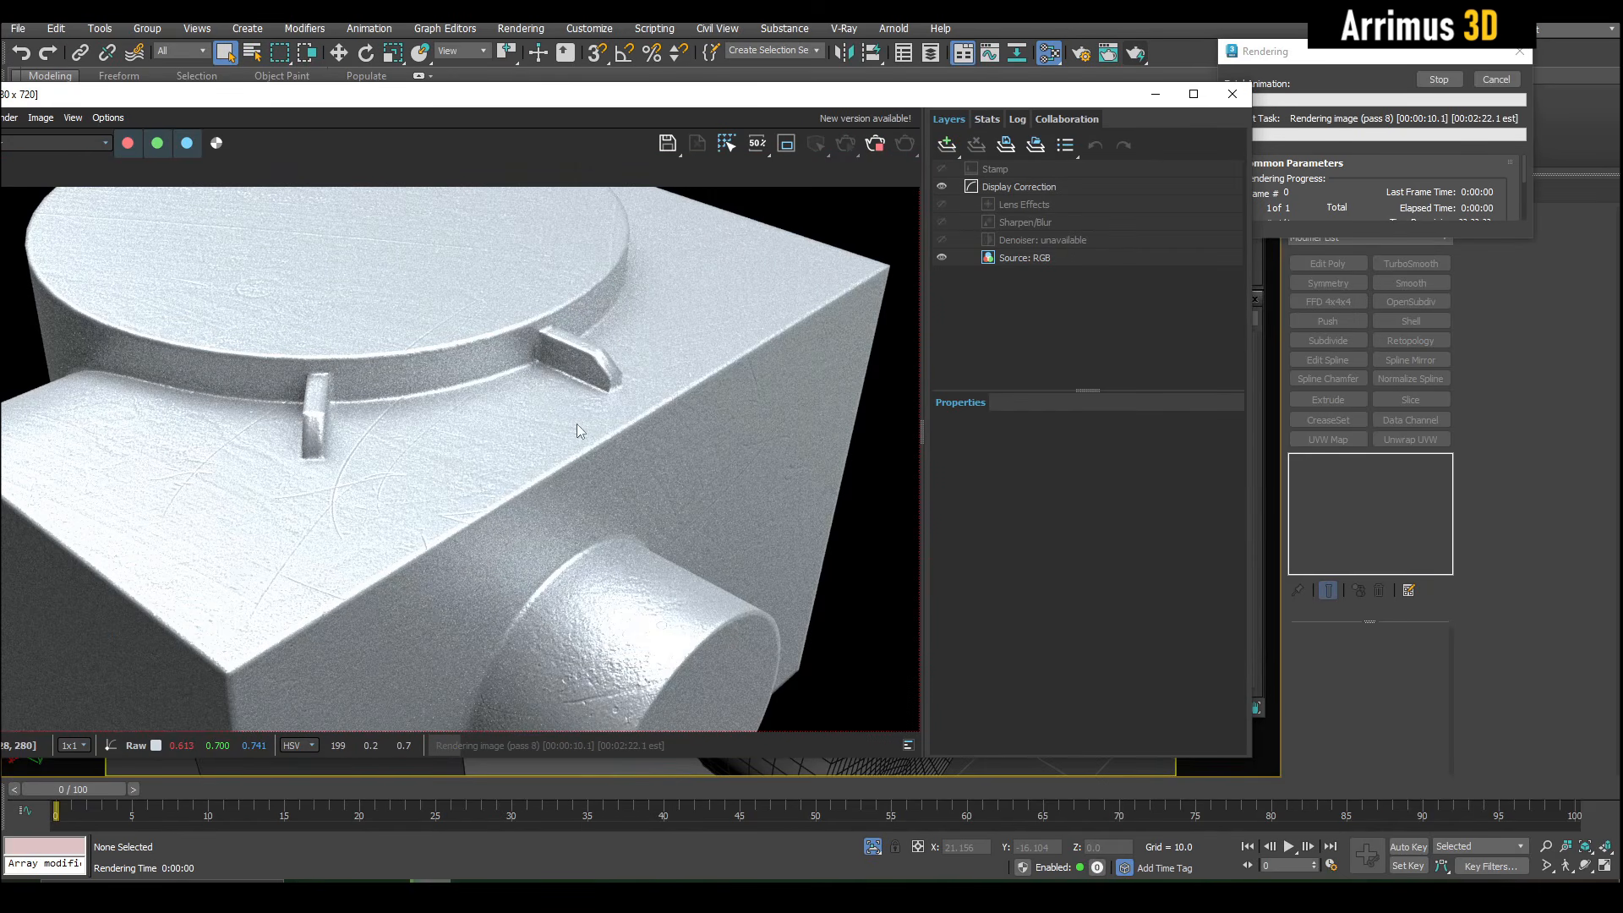
middle_click_drag(604, 456, 678, 408)
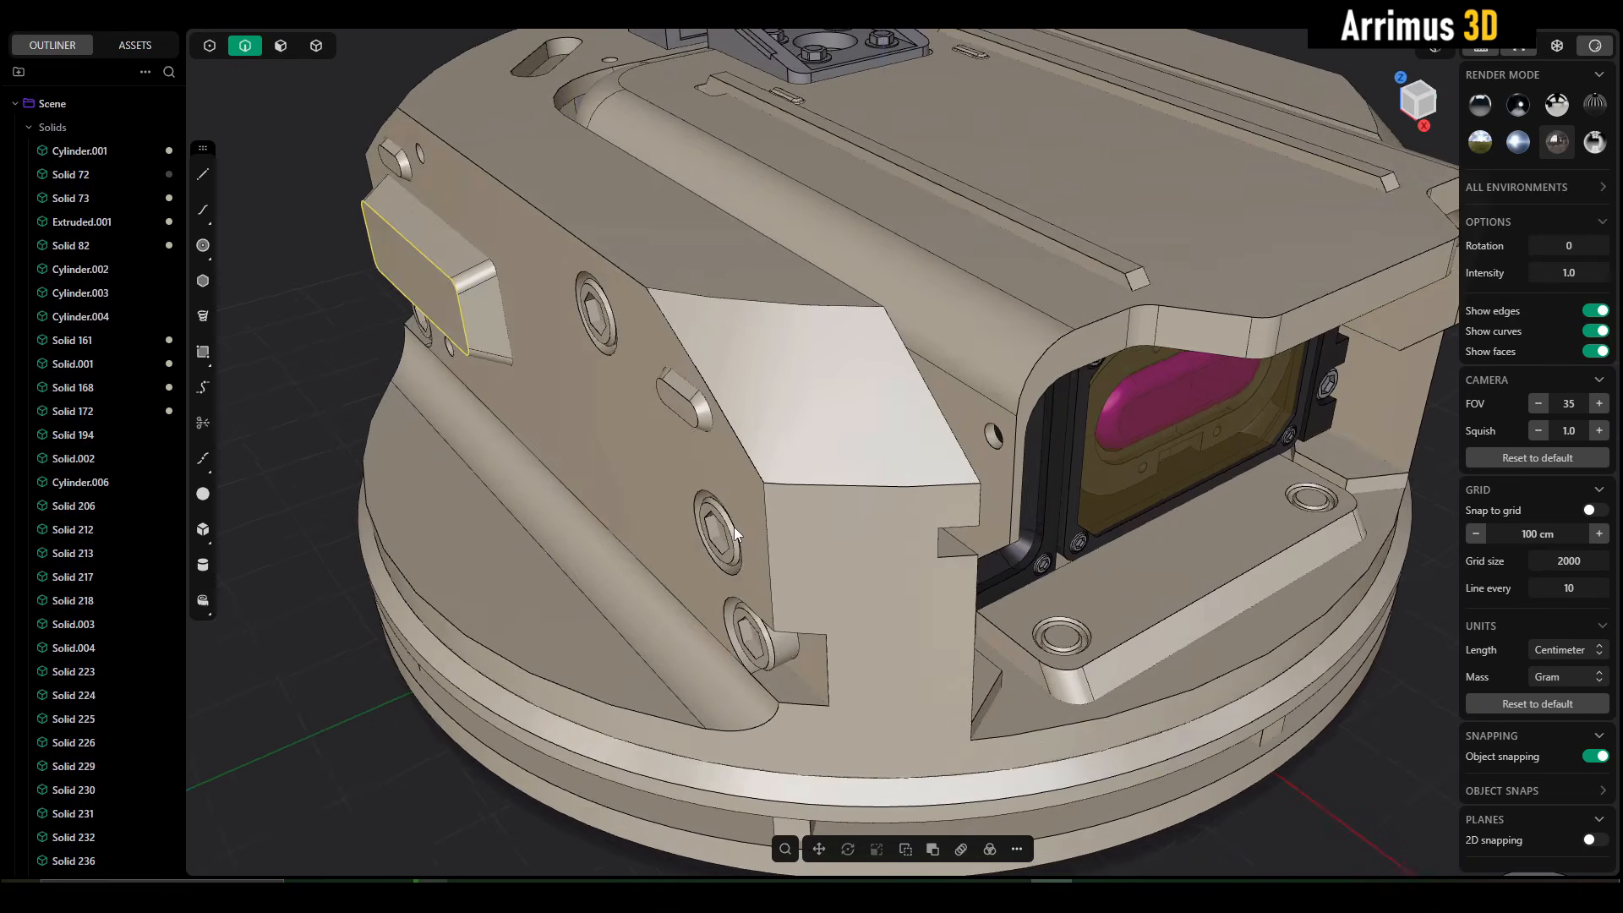
- Switch to the Plasticity turret model and try to fillet the edges around the slanted corner face and the long edge joining it
left_click(761, 470)
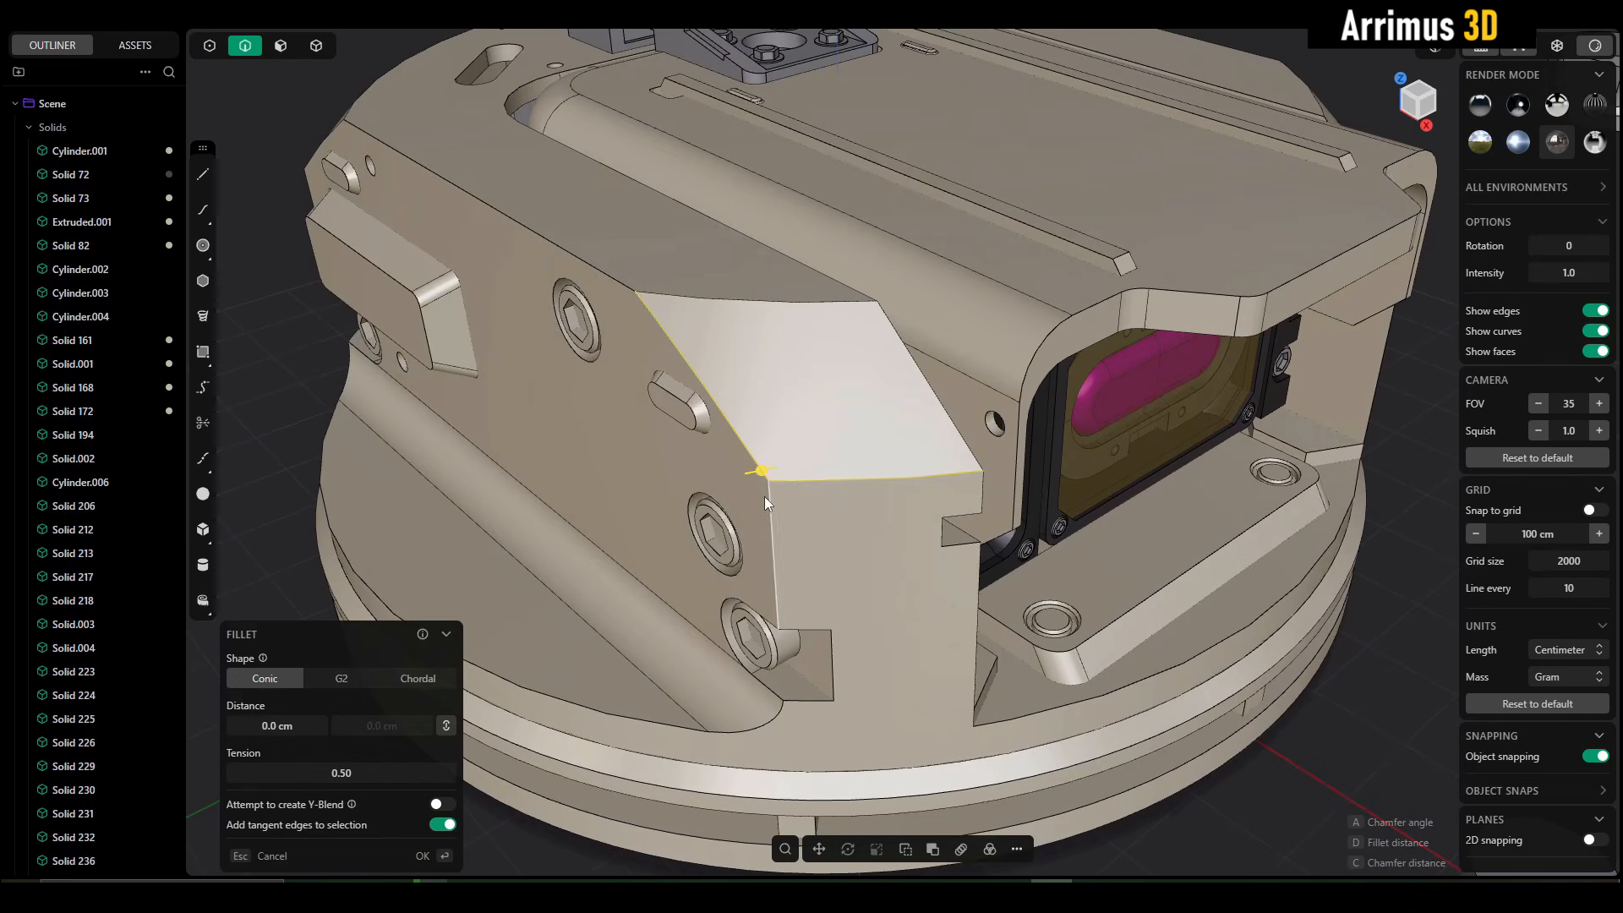
left_click(765, 495)
left_click(749, 302)
left_click(617, 280)
scroll(658, 277, "up", 3)
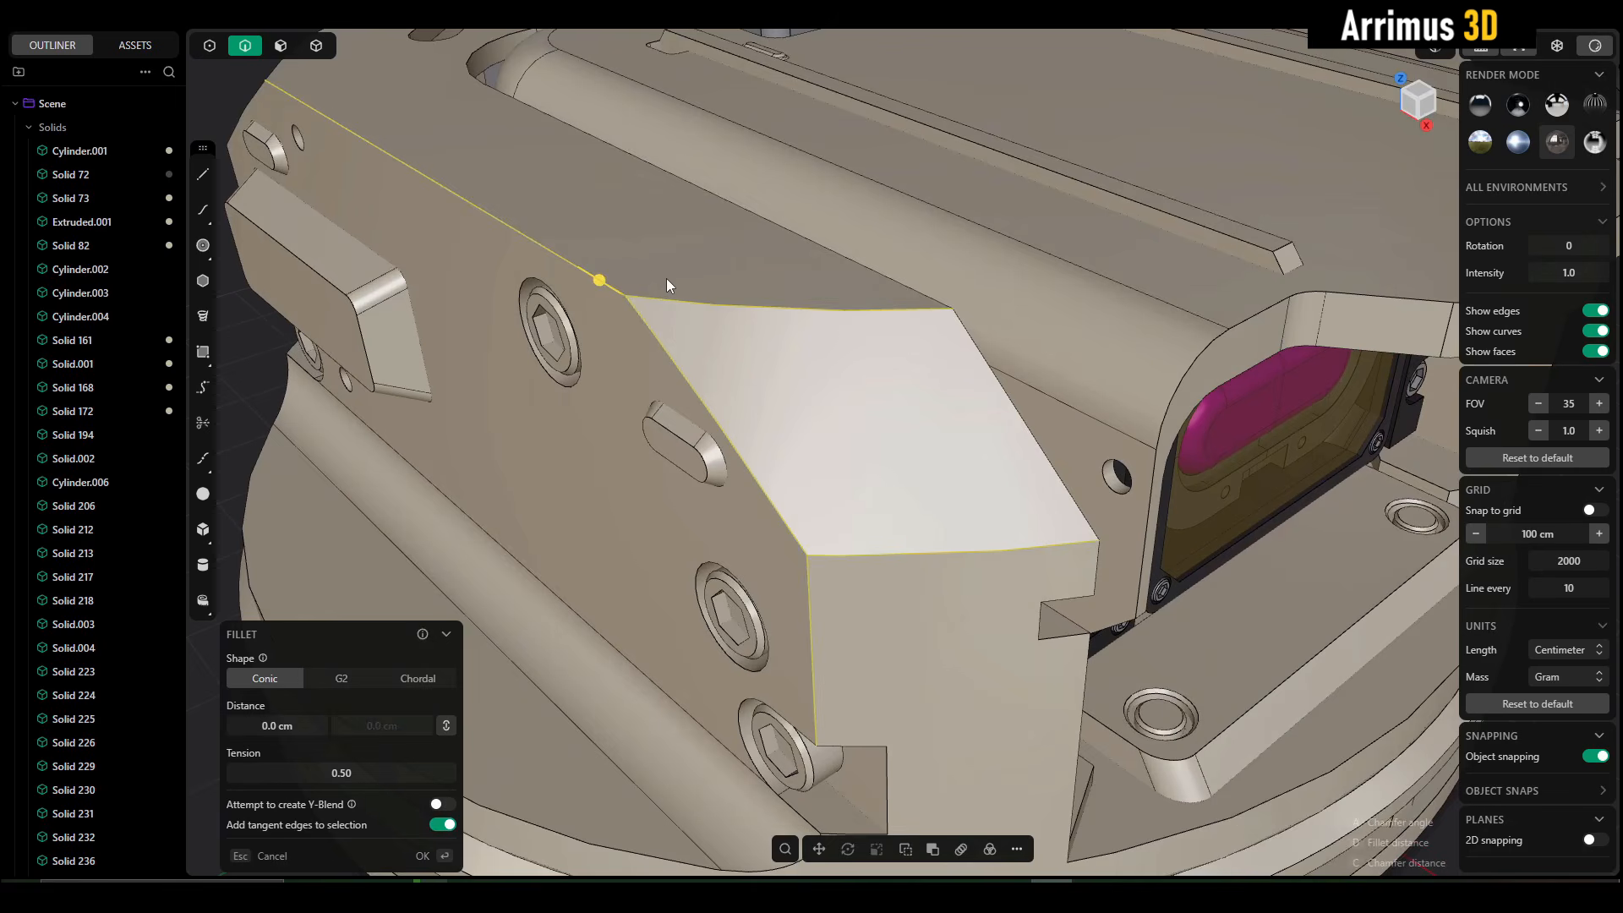
key("d")
key("Escape")
middle_click_drag(675, 278, 691, 306)
scroll(690, 308, "down", 6)
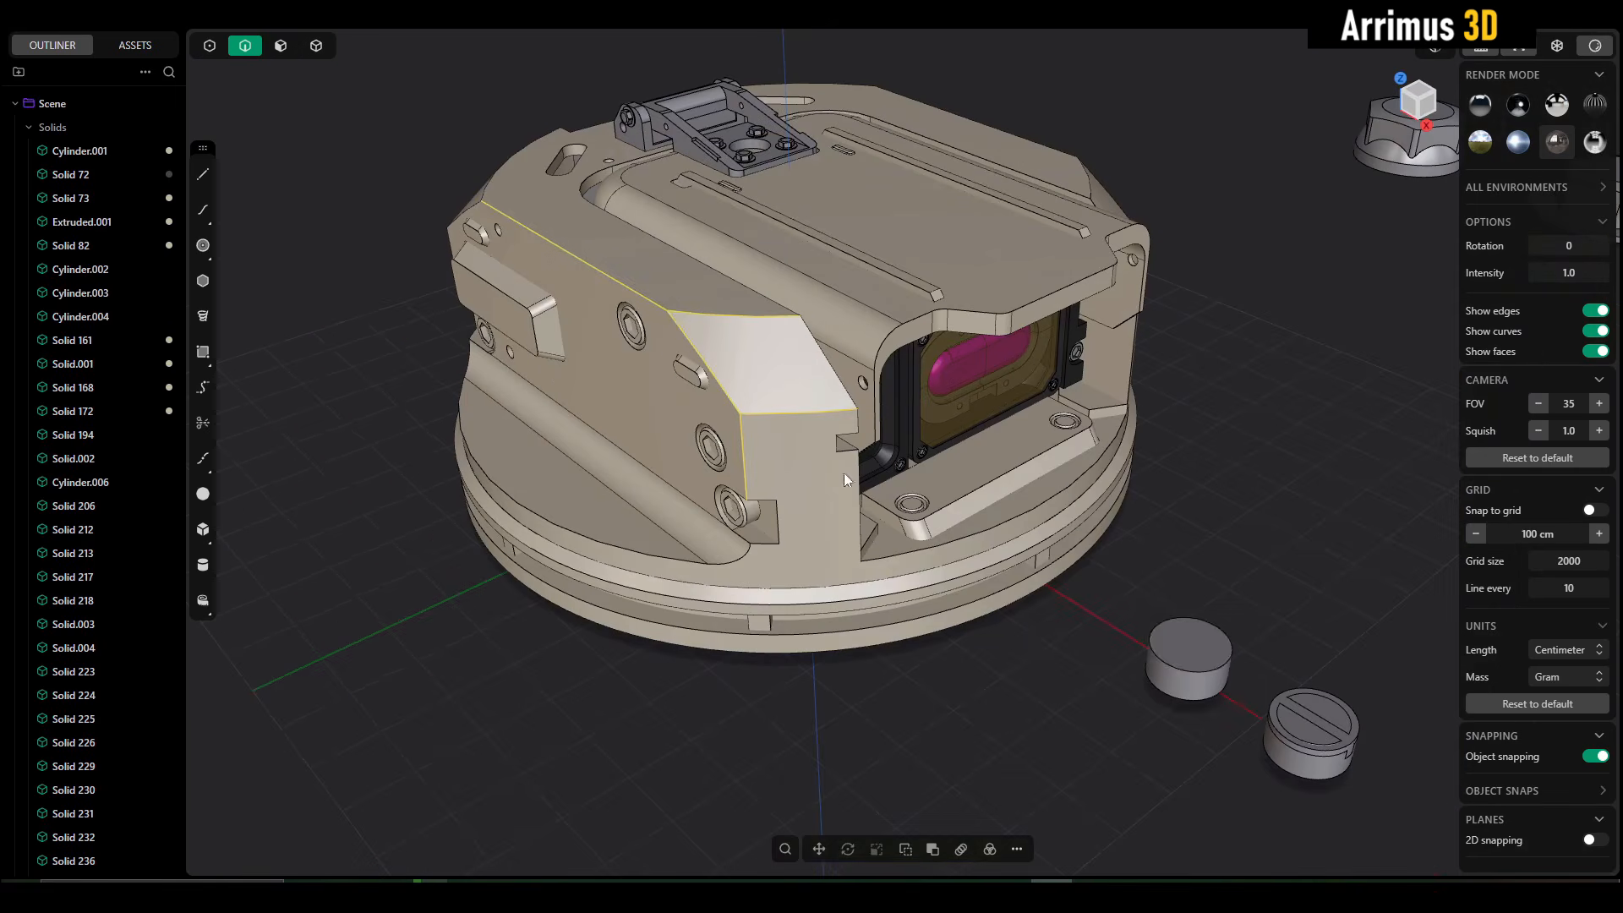
left_click(1190, 531)
- Try to fillet only the side edge of the turret's slanted corner face by about 19 cm
scroll(708, 311, "up", 4)
middle_click_drag(727, 397, 666, 363)
scroll(666, 369, "up", 3)
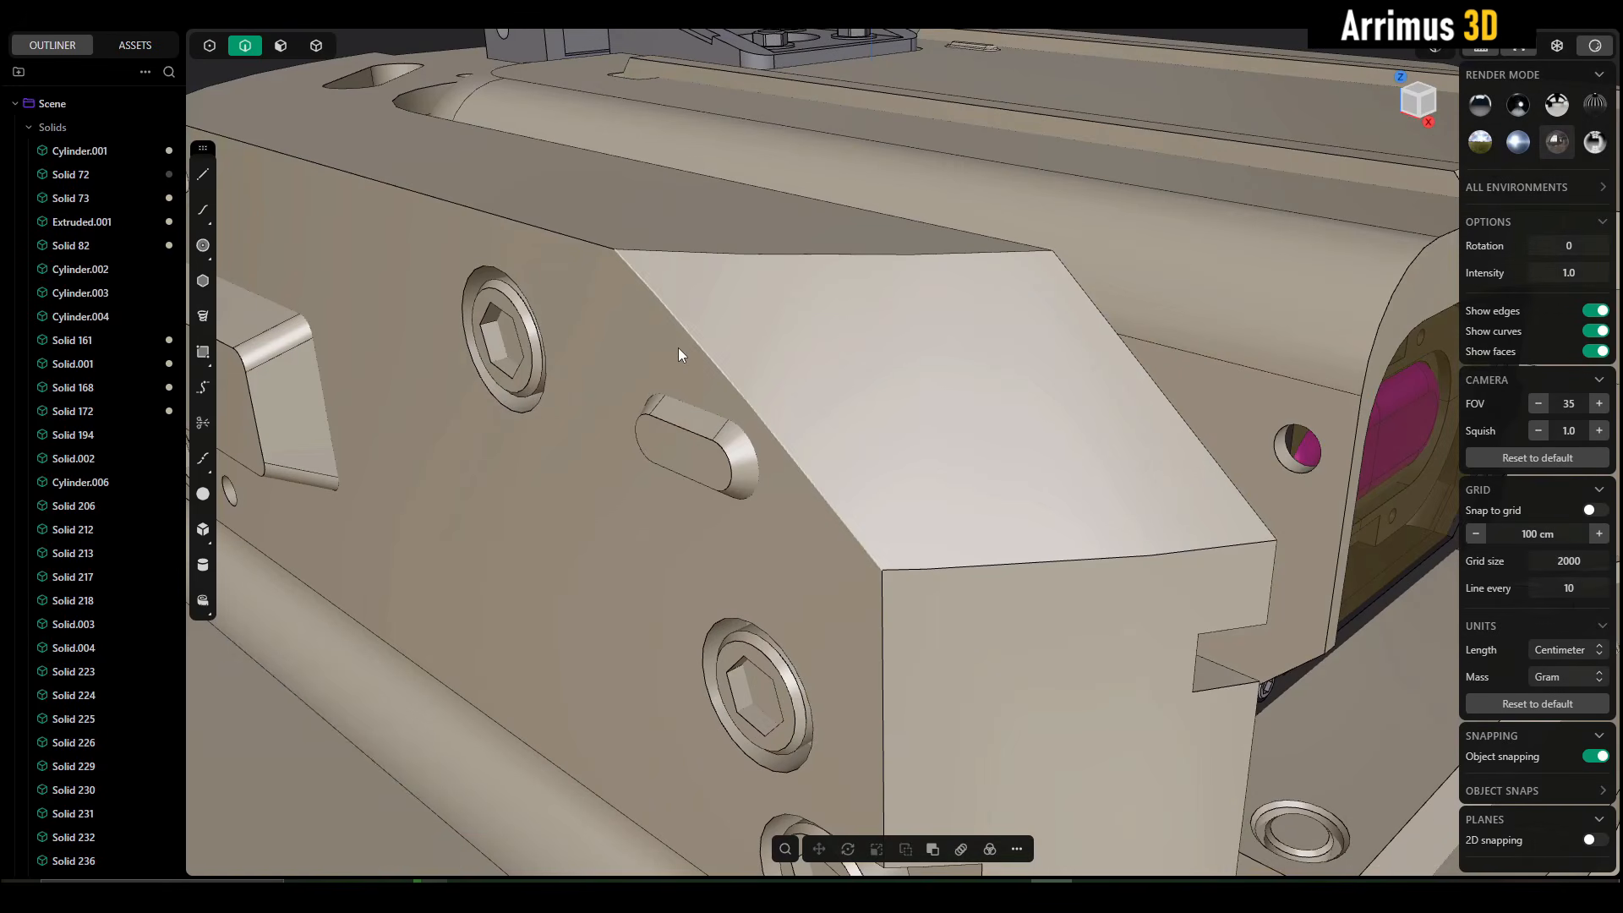
left_click(683, 339)
key("f")
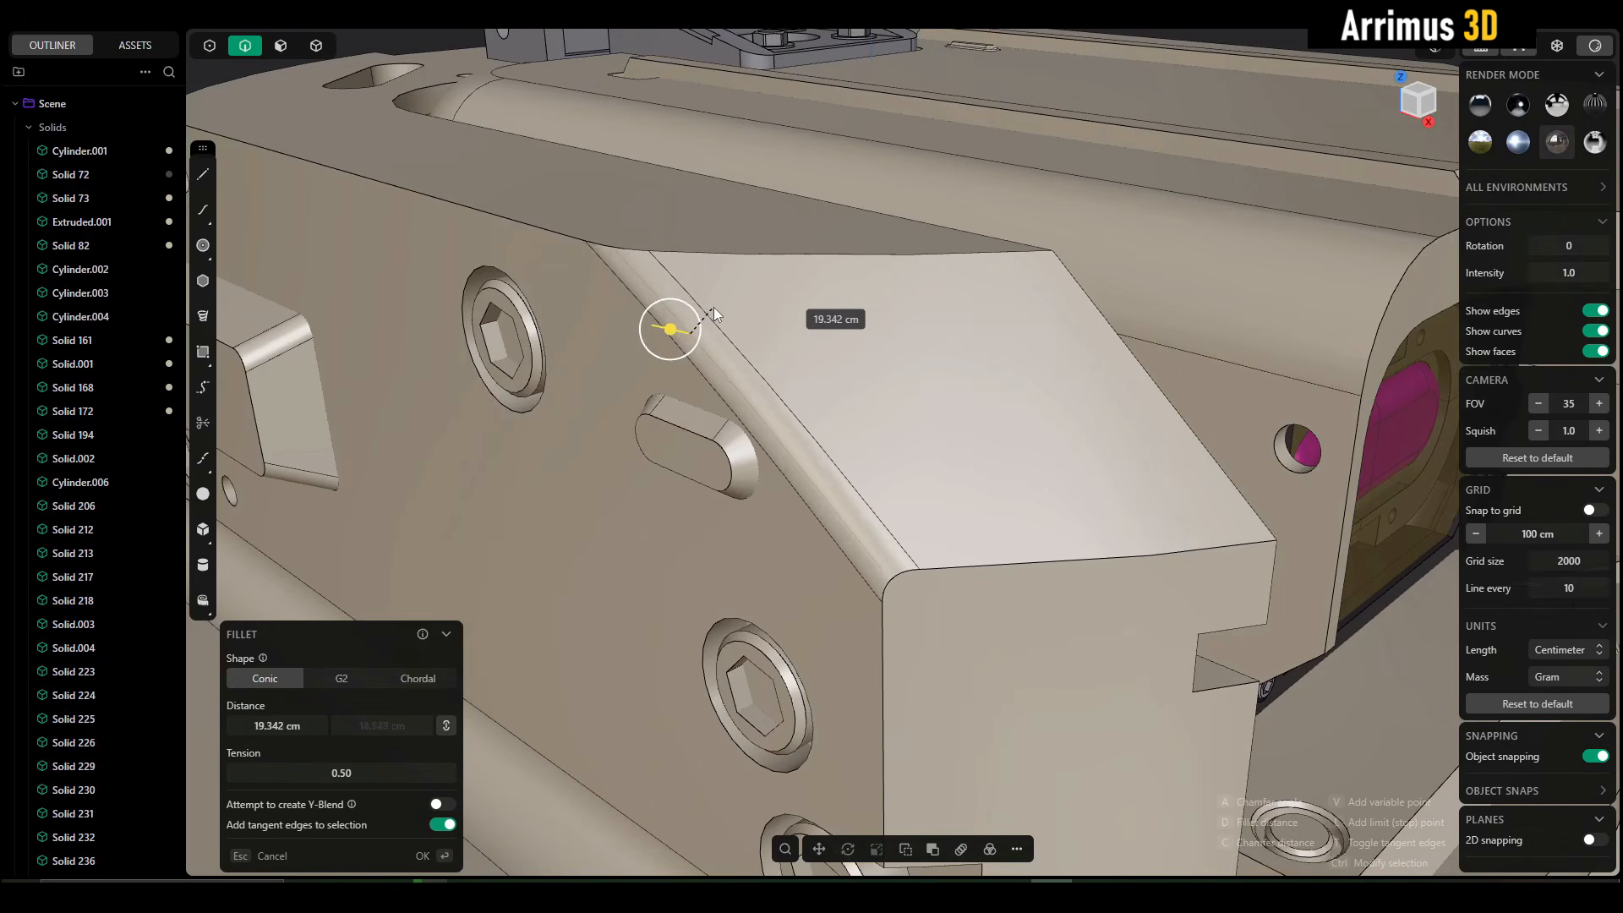
key("Return")
scroll(713, 313, "down", 5)
scroll(761, 414, "up", 5)
scroll(765, 427, "down", 5)
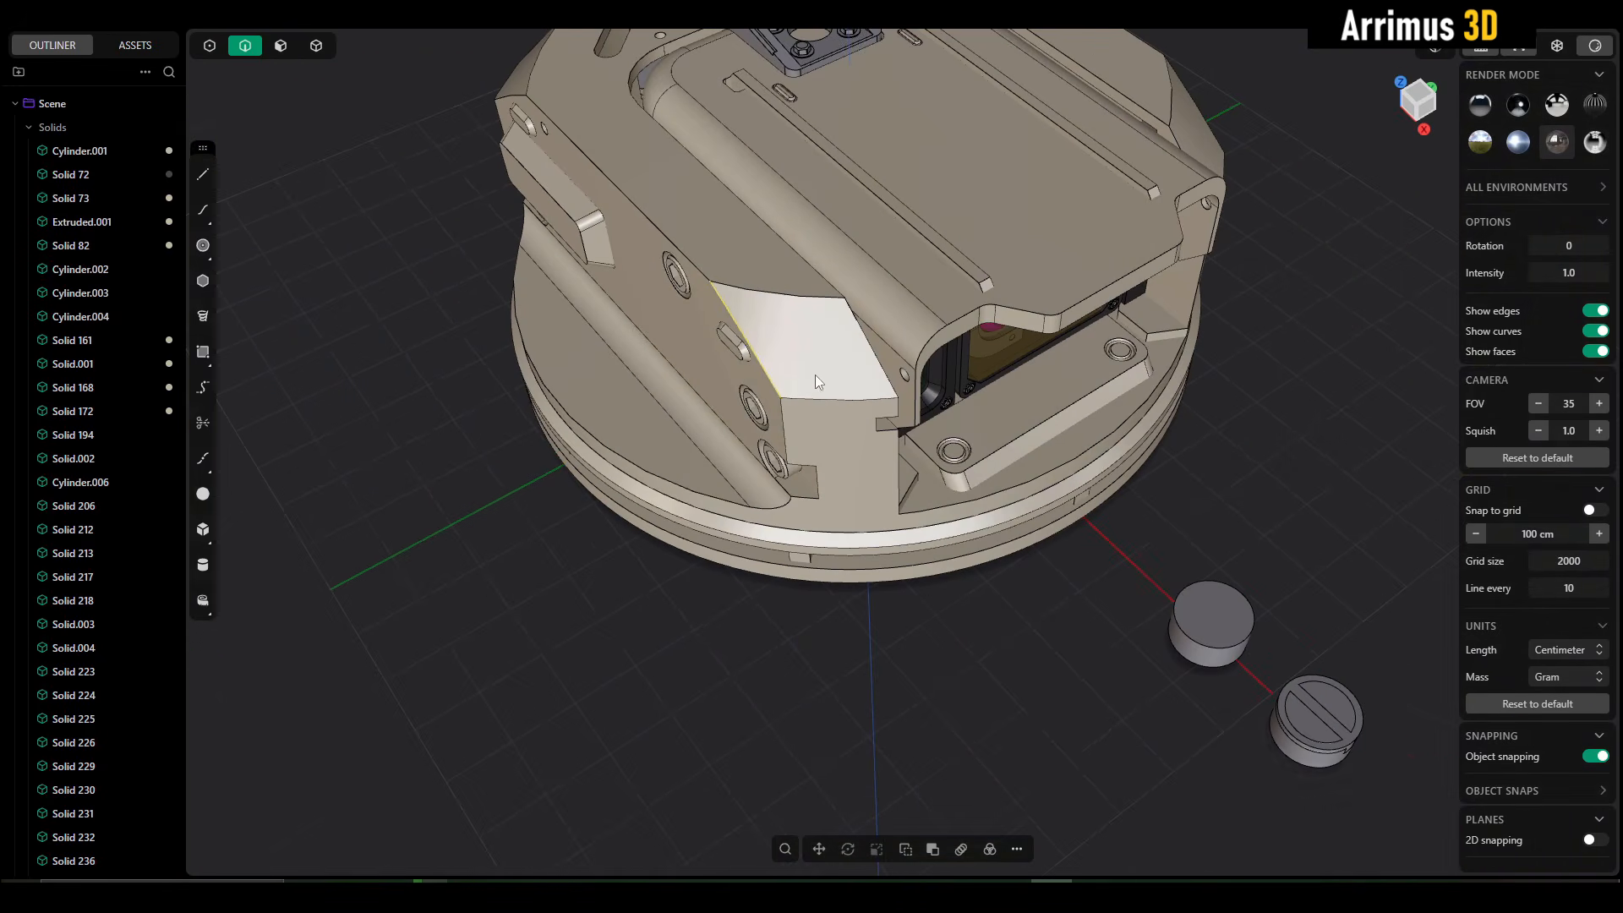
key("3")
scroll(916, 322, "up", 5)
left_click(820, 332)
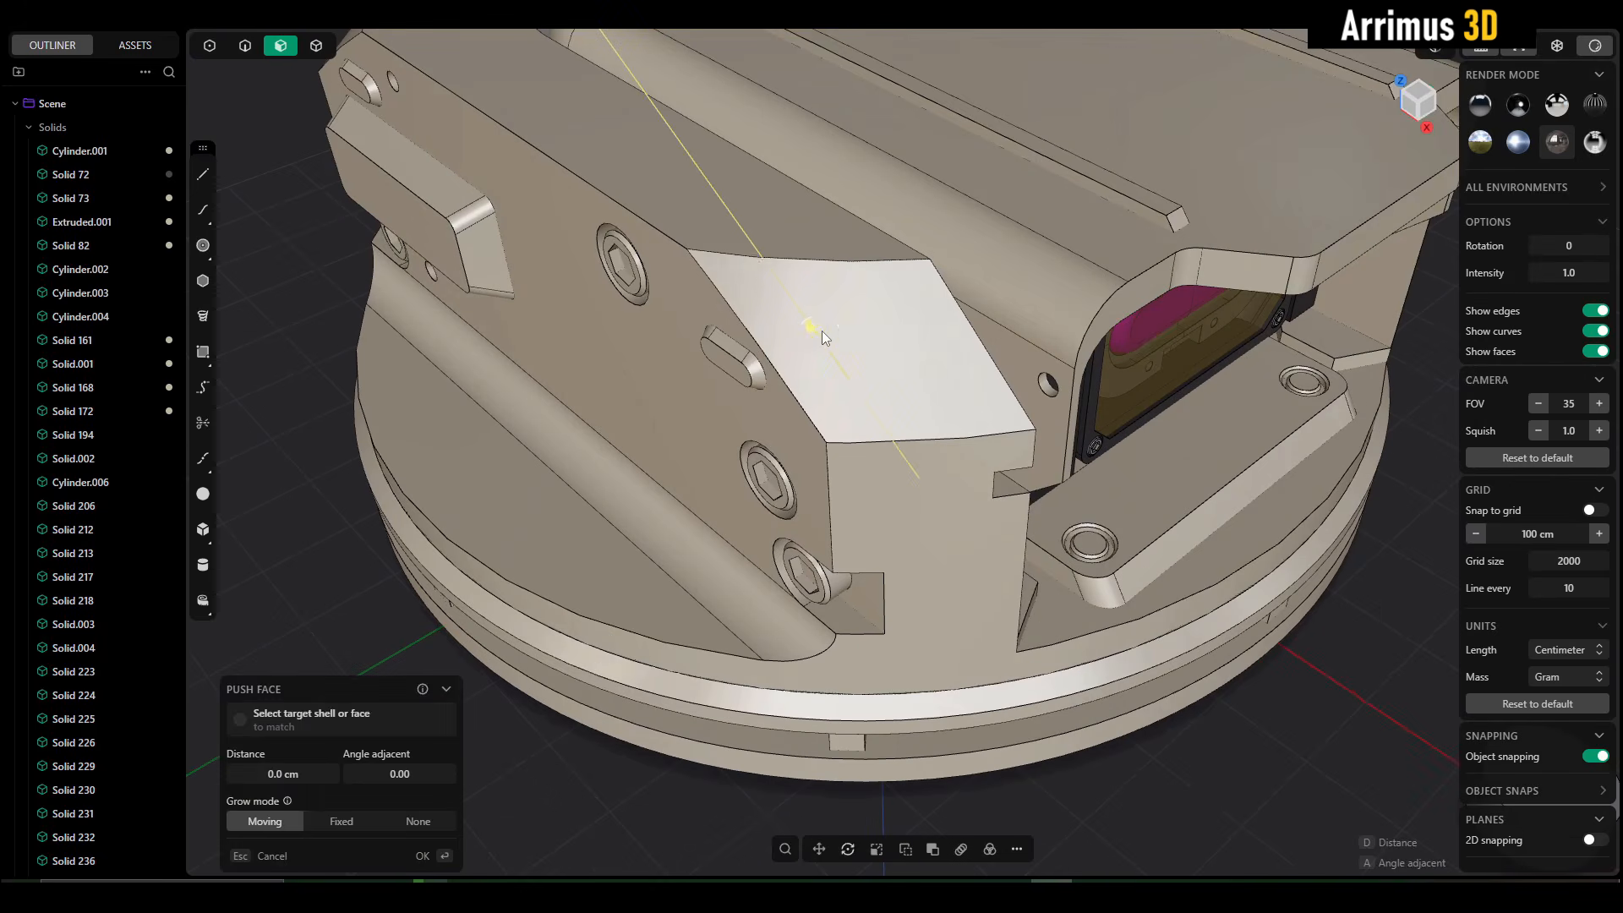
mouse_move(820, 332)
left_mouse_down()
mouse_move(805, 341)
mouse_move(883, 341)
mouse_move(761, 338)
mouse_move(793, 343)
left_mouse_up()
right_click(793, 343)
scroll(842, 414, "up", 2)
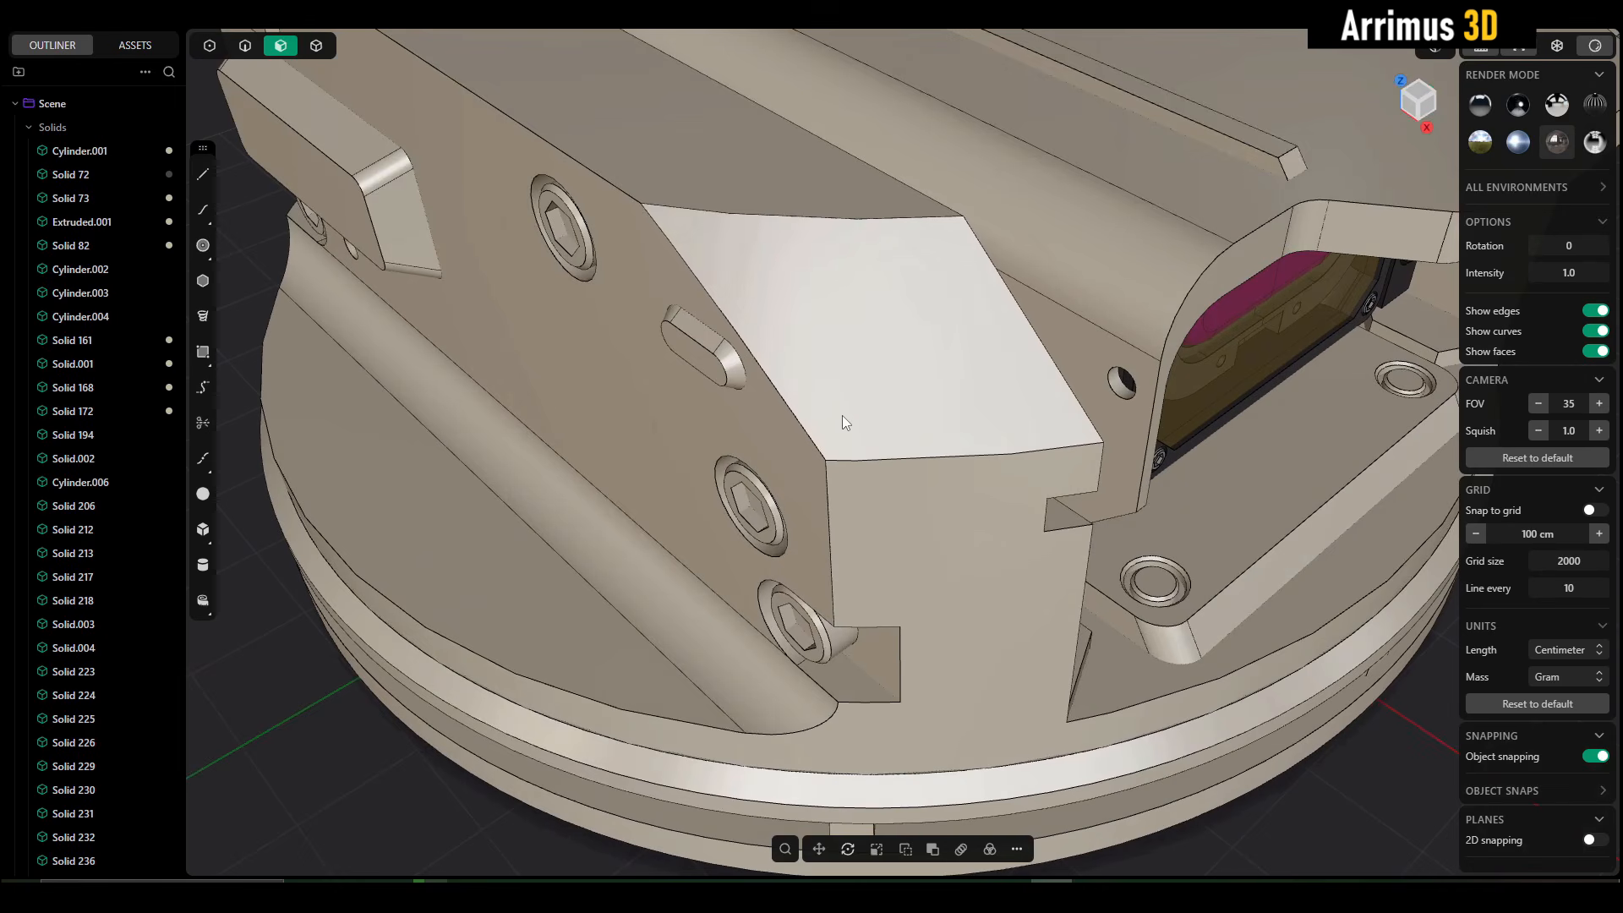
- Fillet all edges around the turret's slanted corner face and the long and vertical edges joining it by about 6.9 cm
left_click(857, 460)
key("2")
left_click(858, 463)
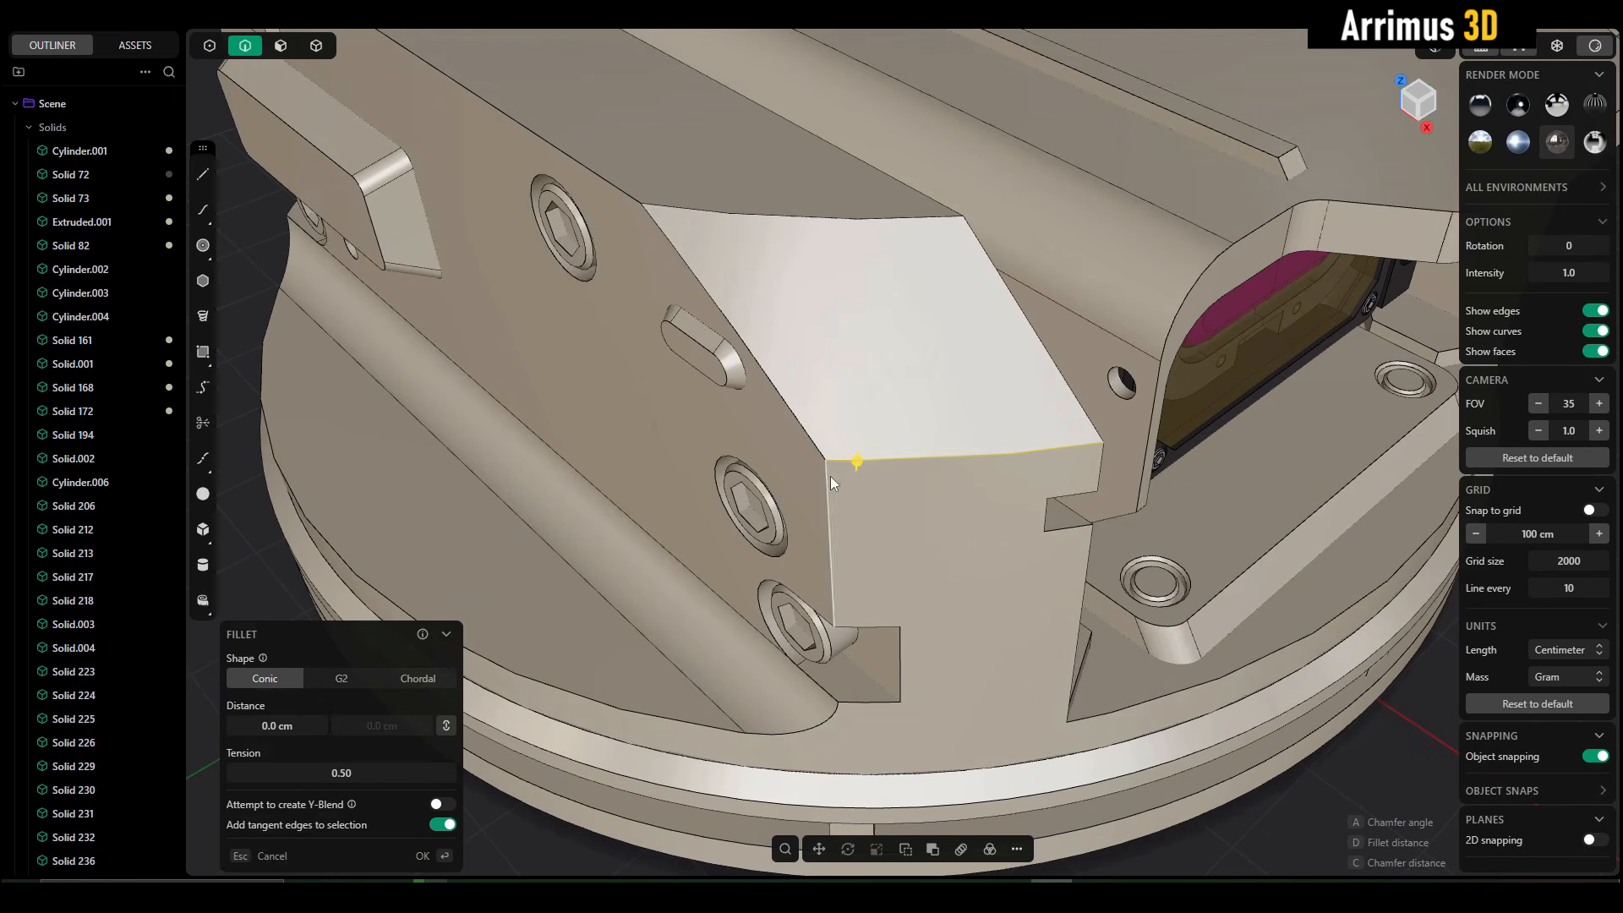
left_click(787, 403)
left_click(901, 219)
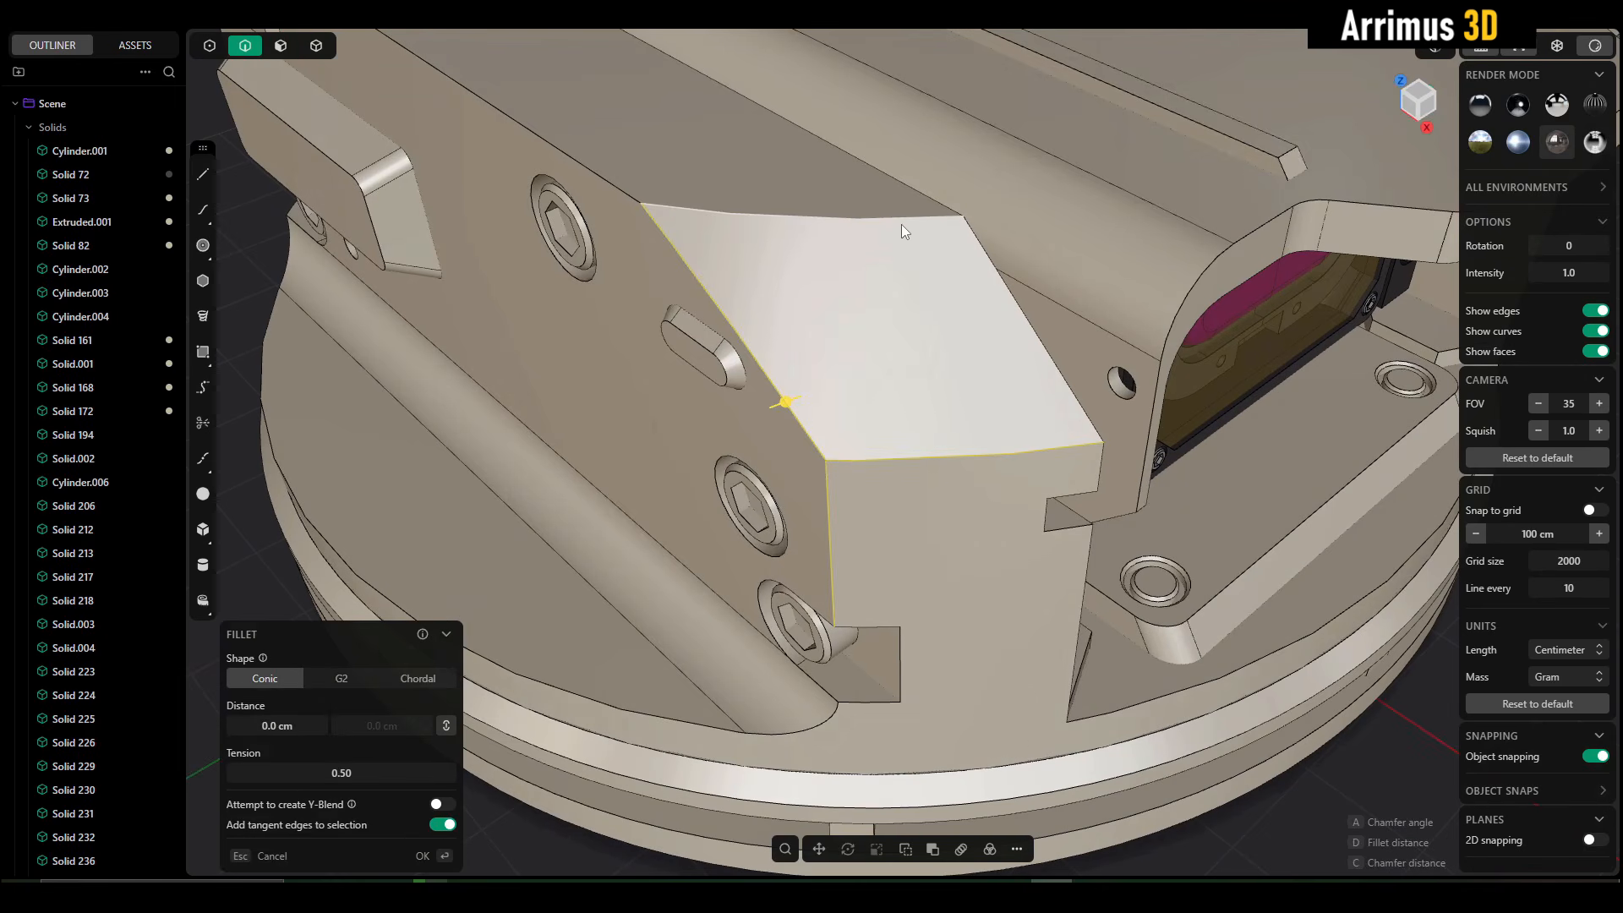
left_click(942, 200)
left_click(625, 194)
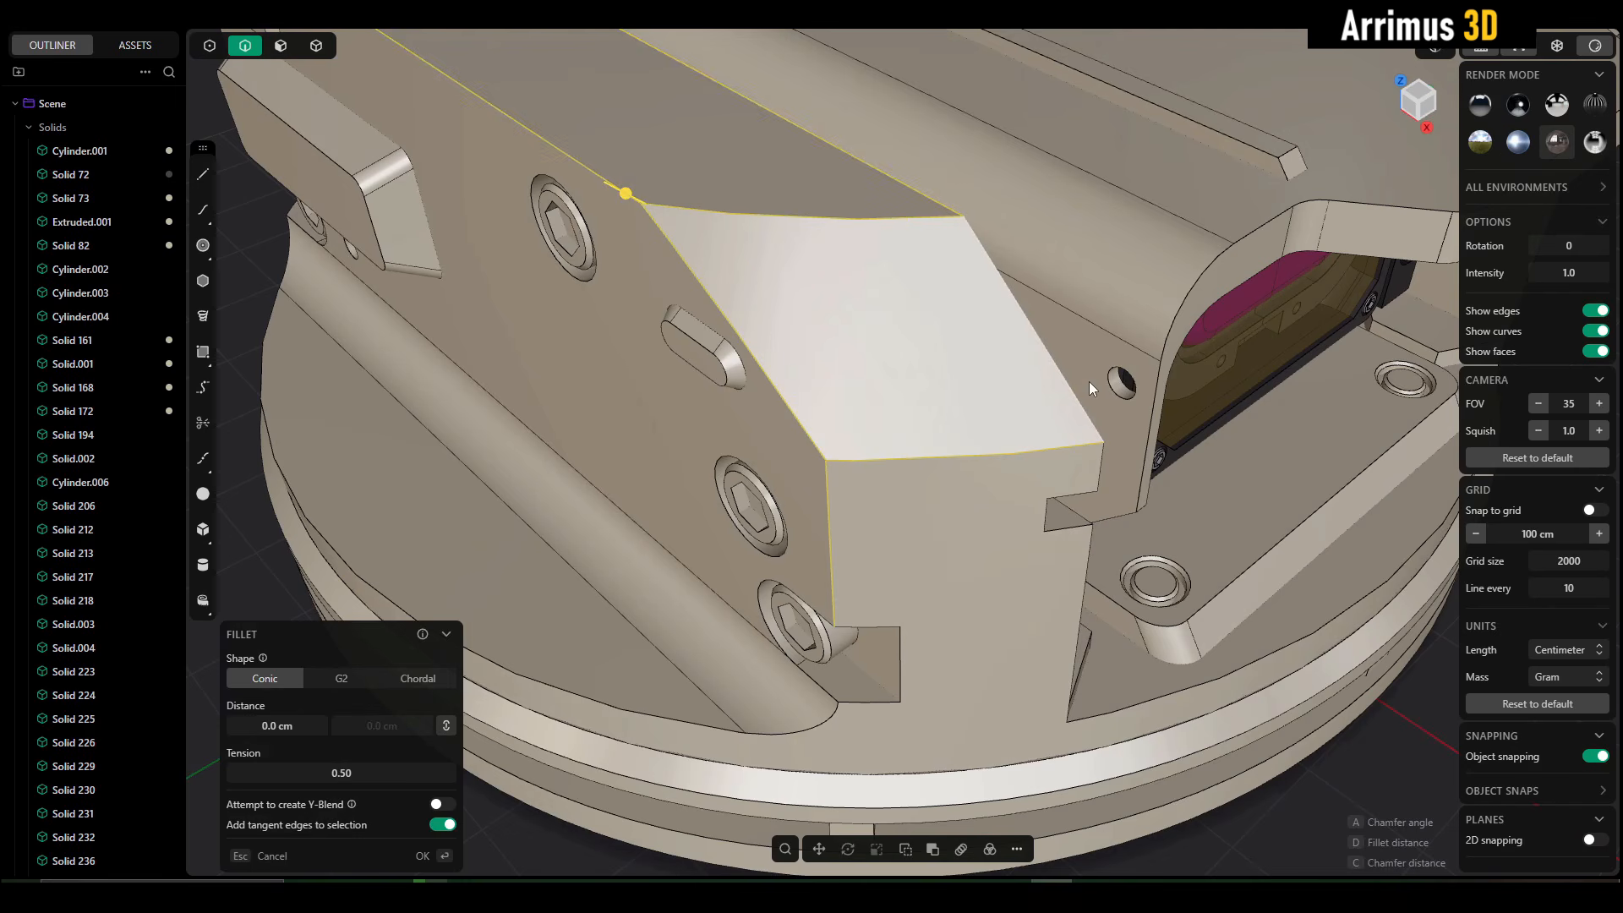
left_click(1099, 479)
key("d")
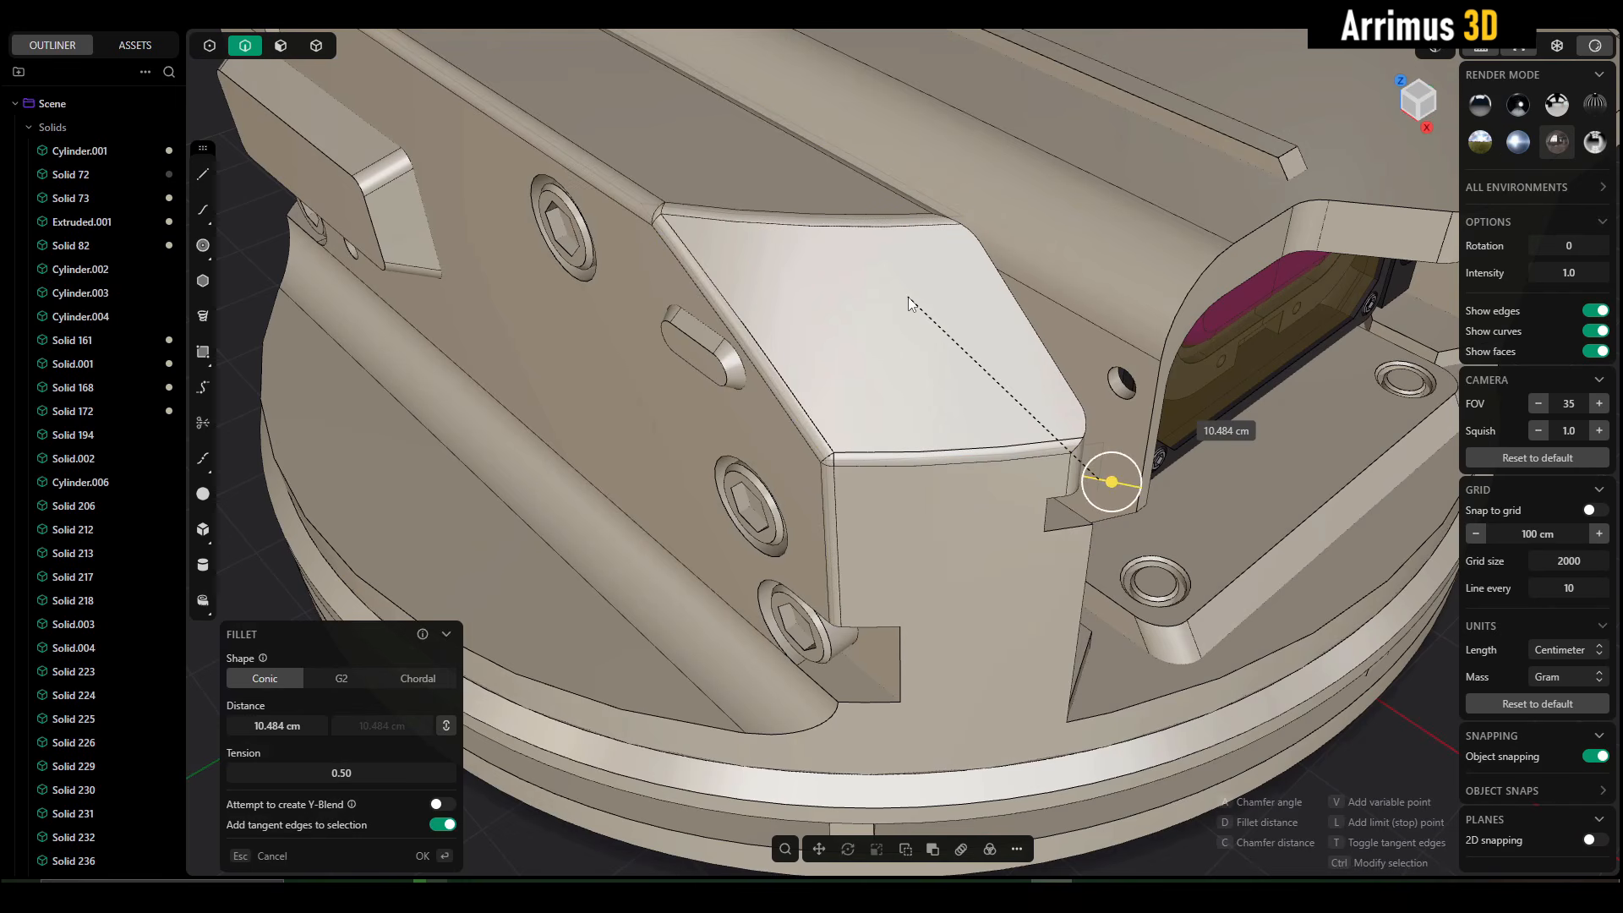
left_click(1040, 343)
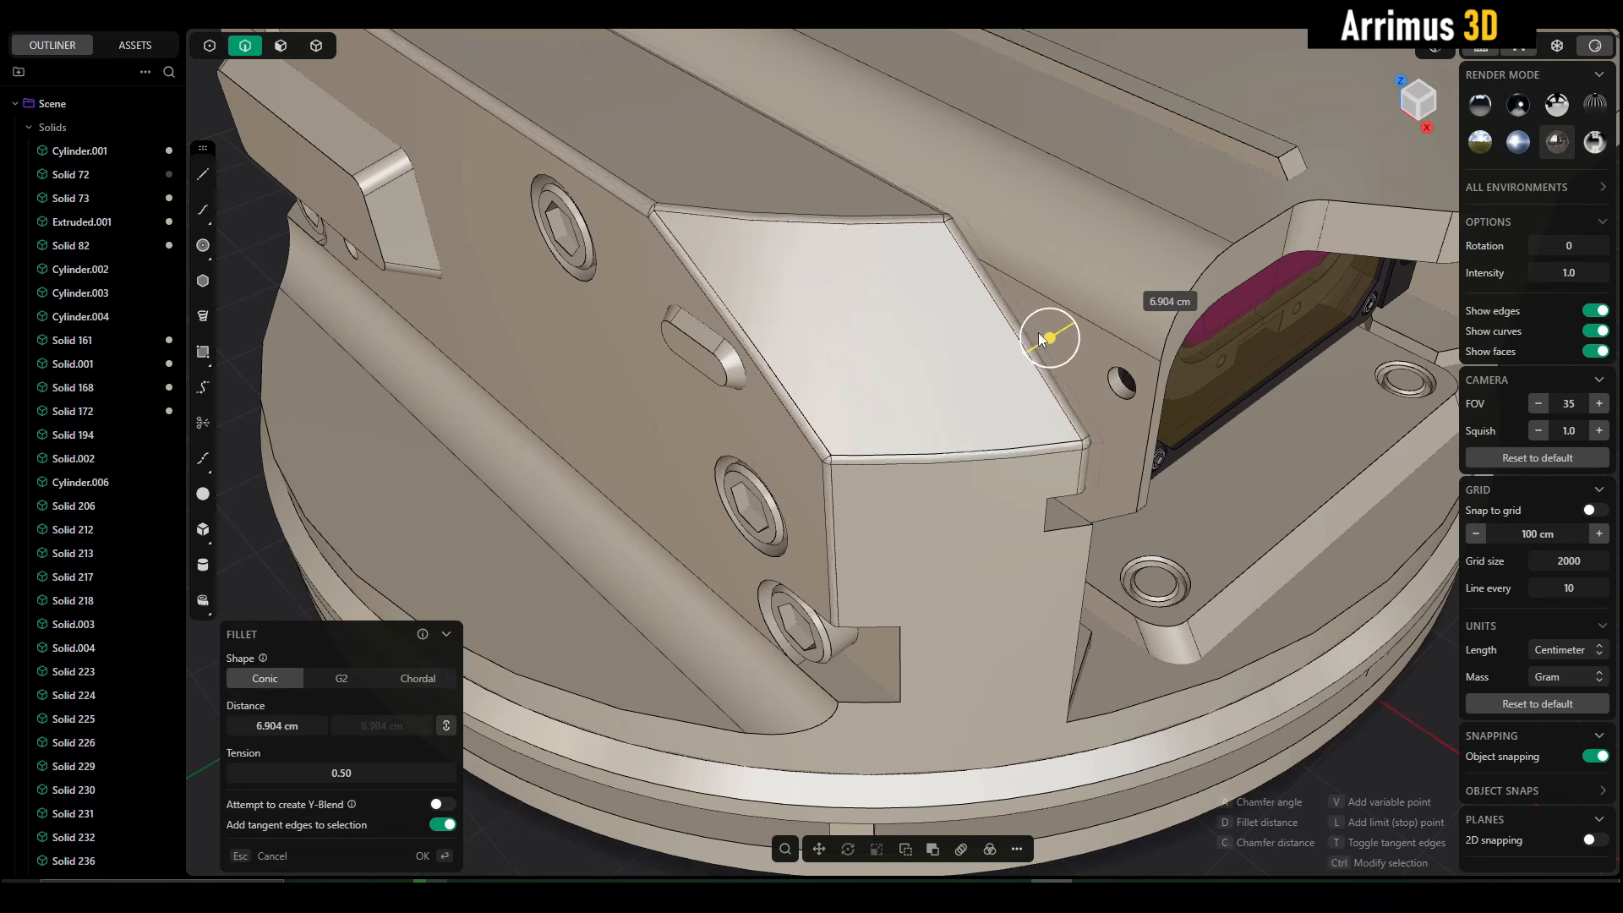
key("Return")
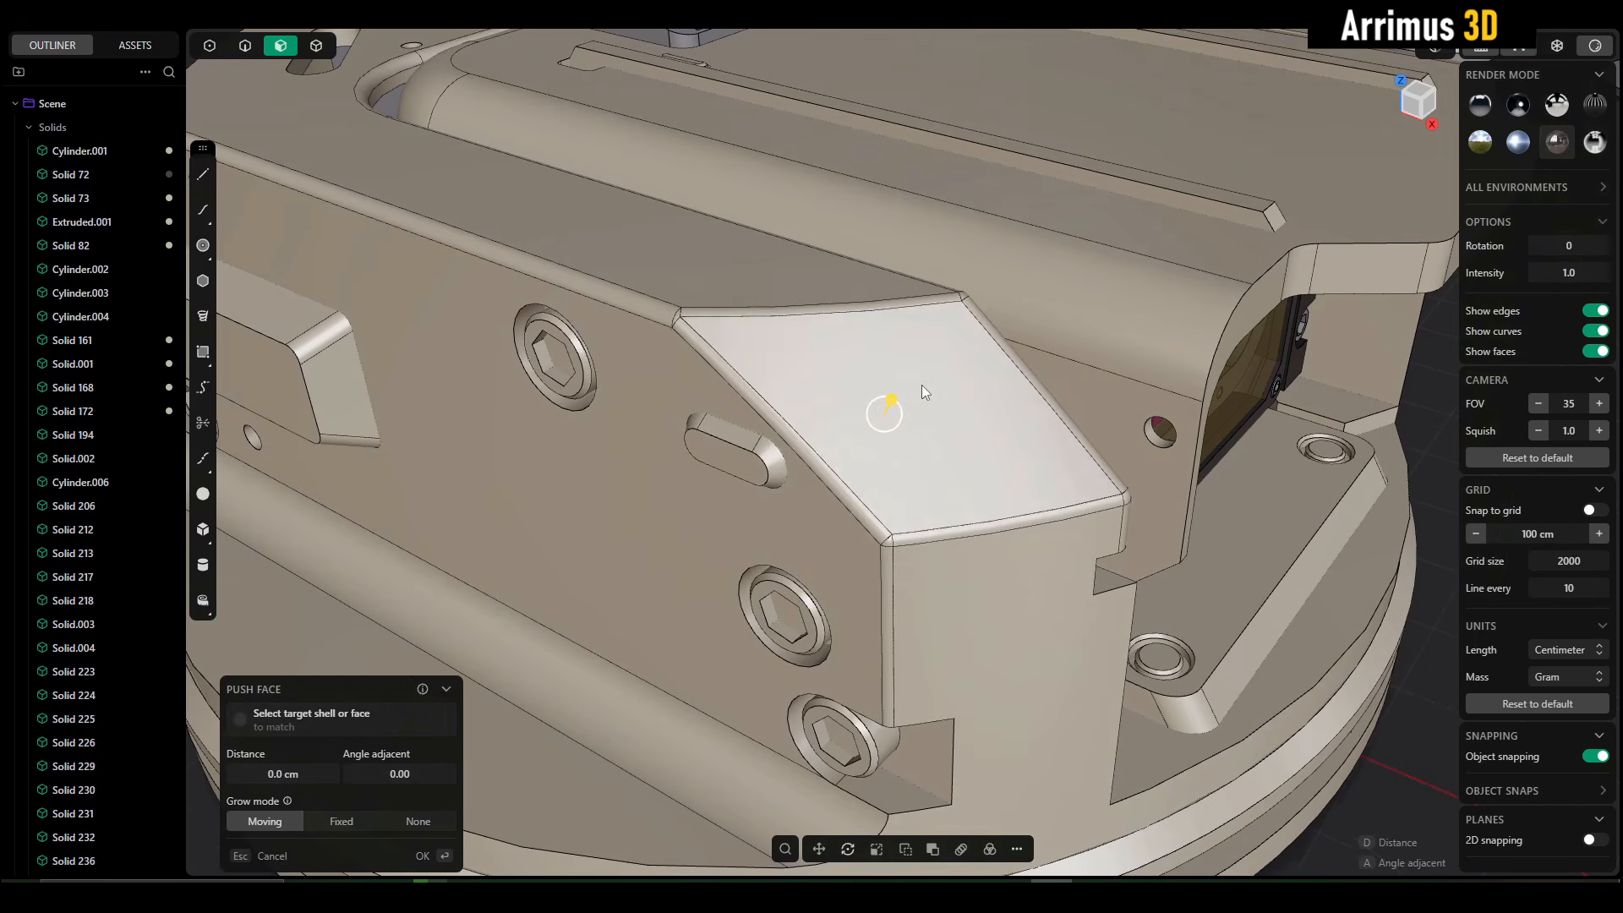
- Inspect the filleted corner, undo its fillets and compare the sharp-edged corner face from several angles
mouse_move(920, 386)
left_mouse_down()
mouse_move(898, 389)
mouse_move(982, 323)
mouse_move(930, 393)
left_mouse_up()
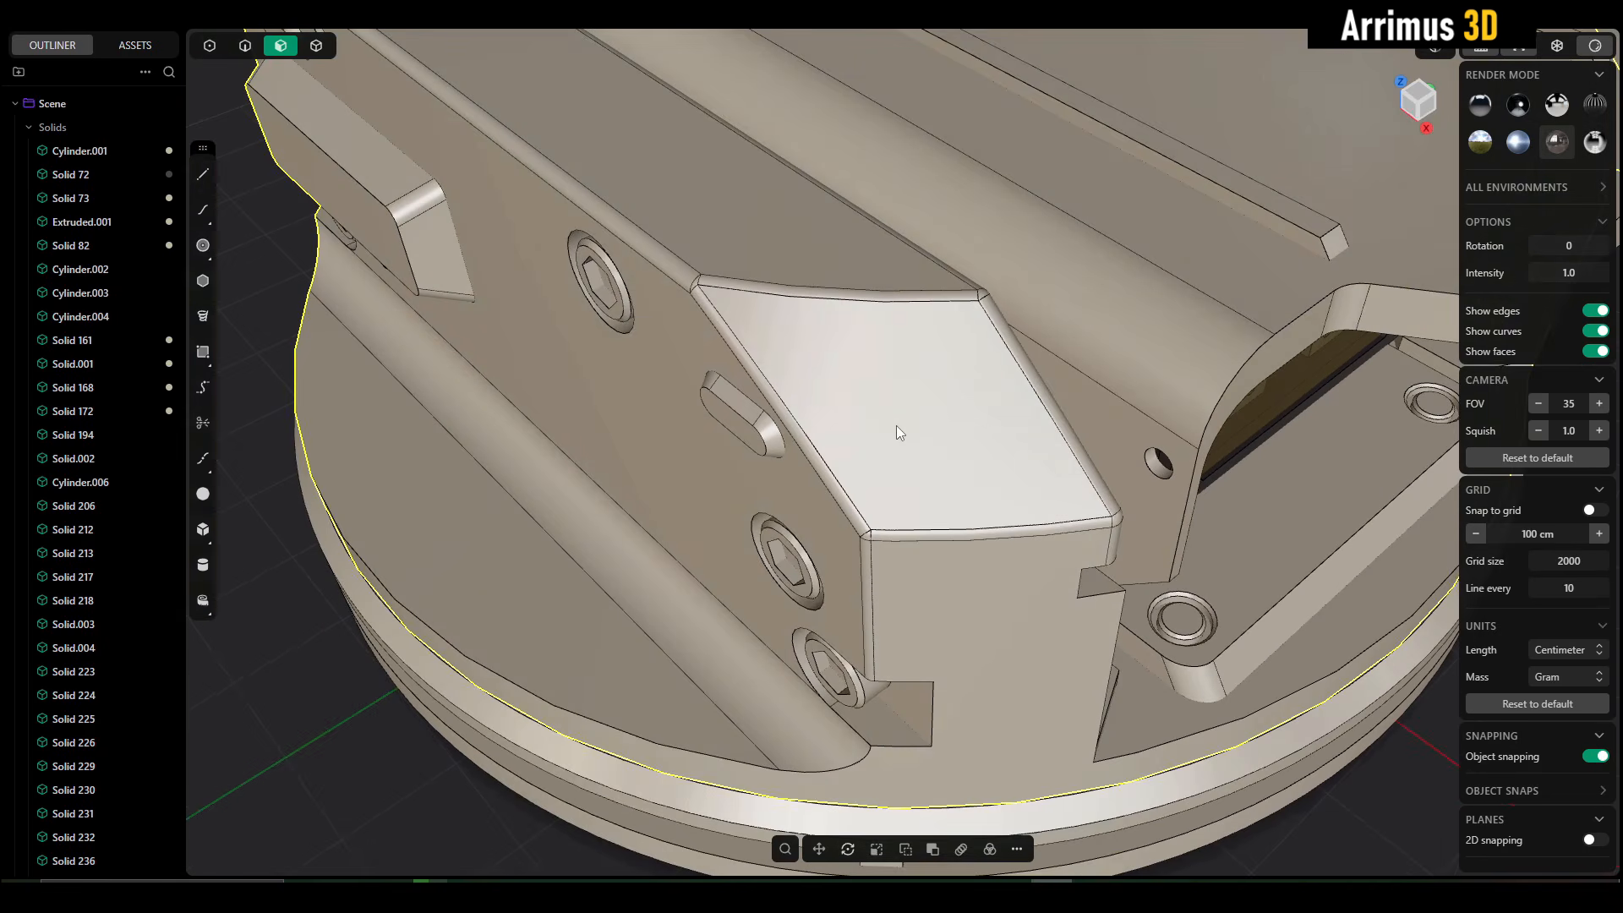
scroll(896, 425, "up", 4)
key("f")
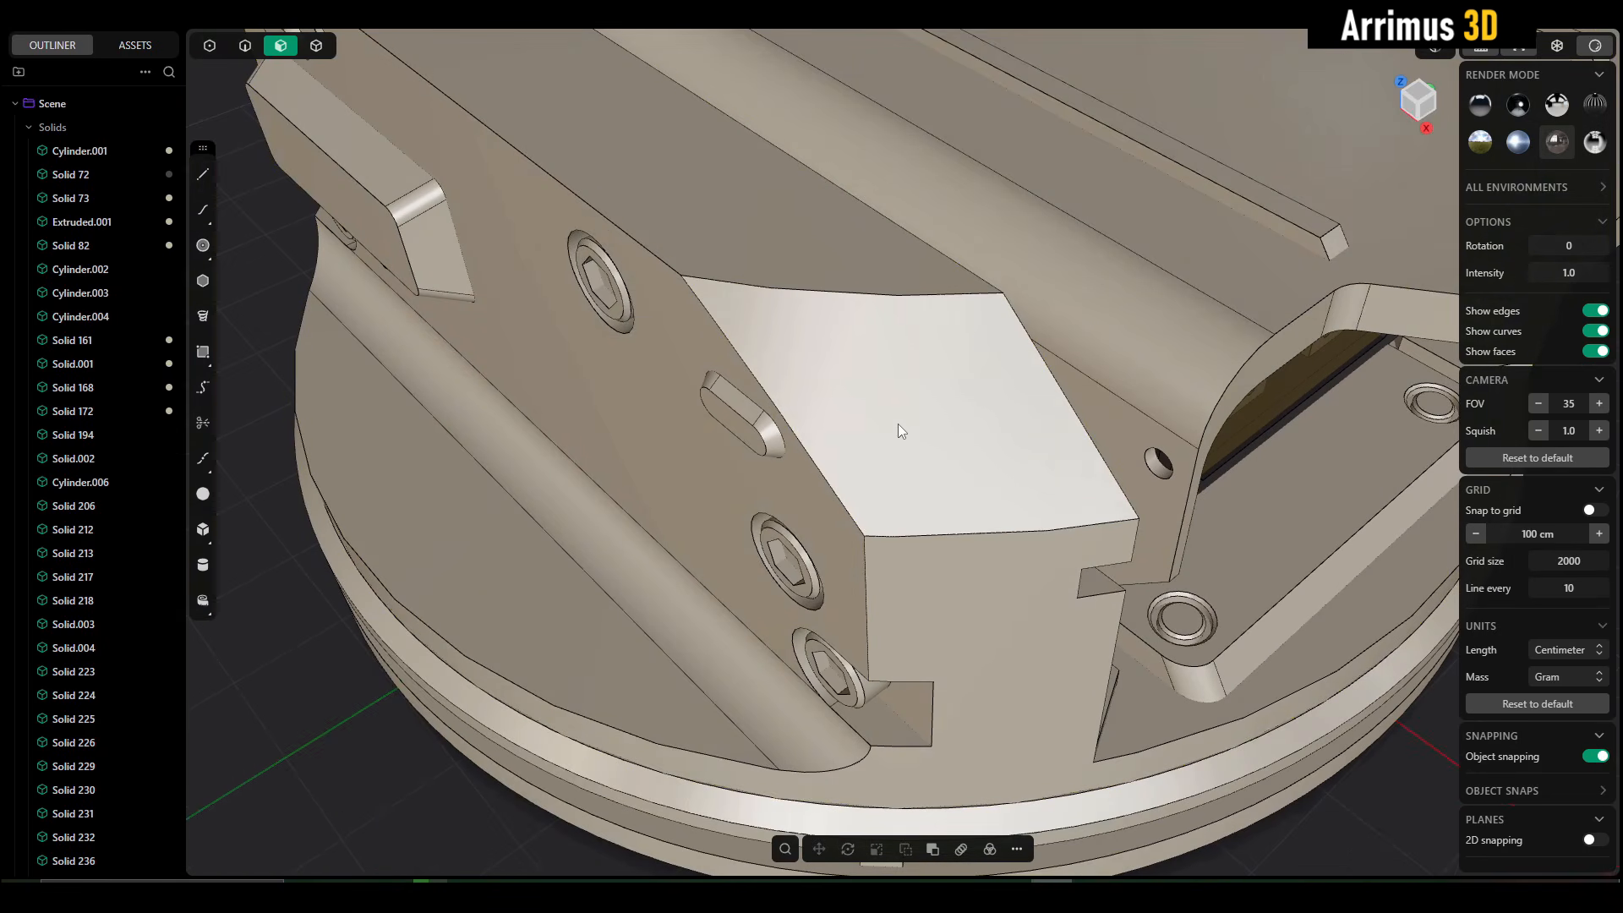
scroll(897, 424, "up", 3)
left_click_drag(888, 424, 929, 372)
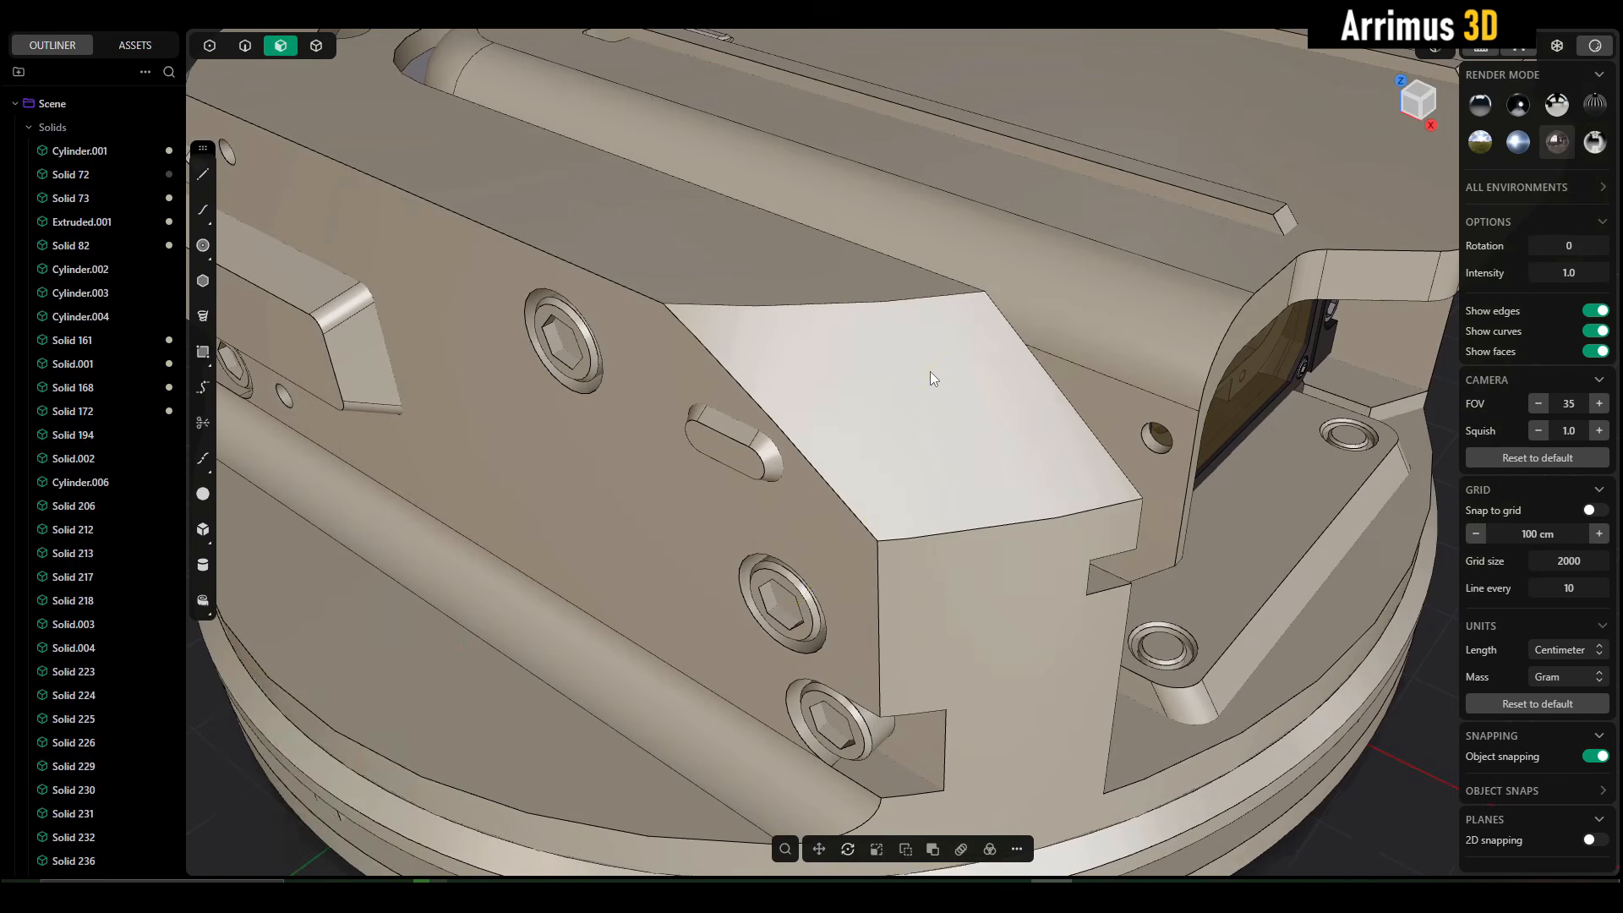
scroll(930, 379, "down", 8)
middle_click_drag(828, 398, 719, 595)
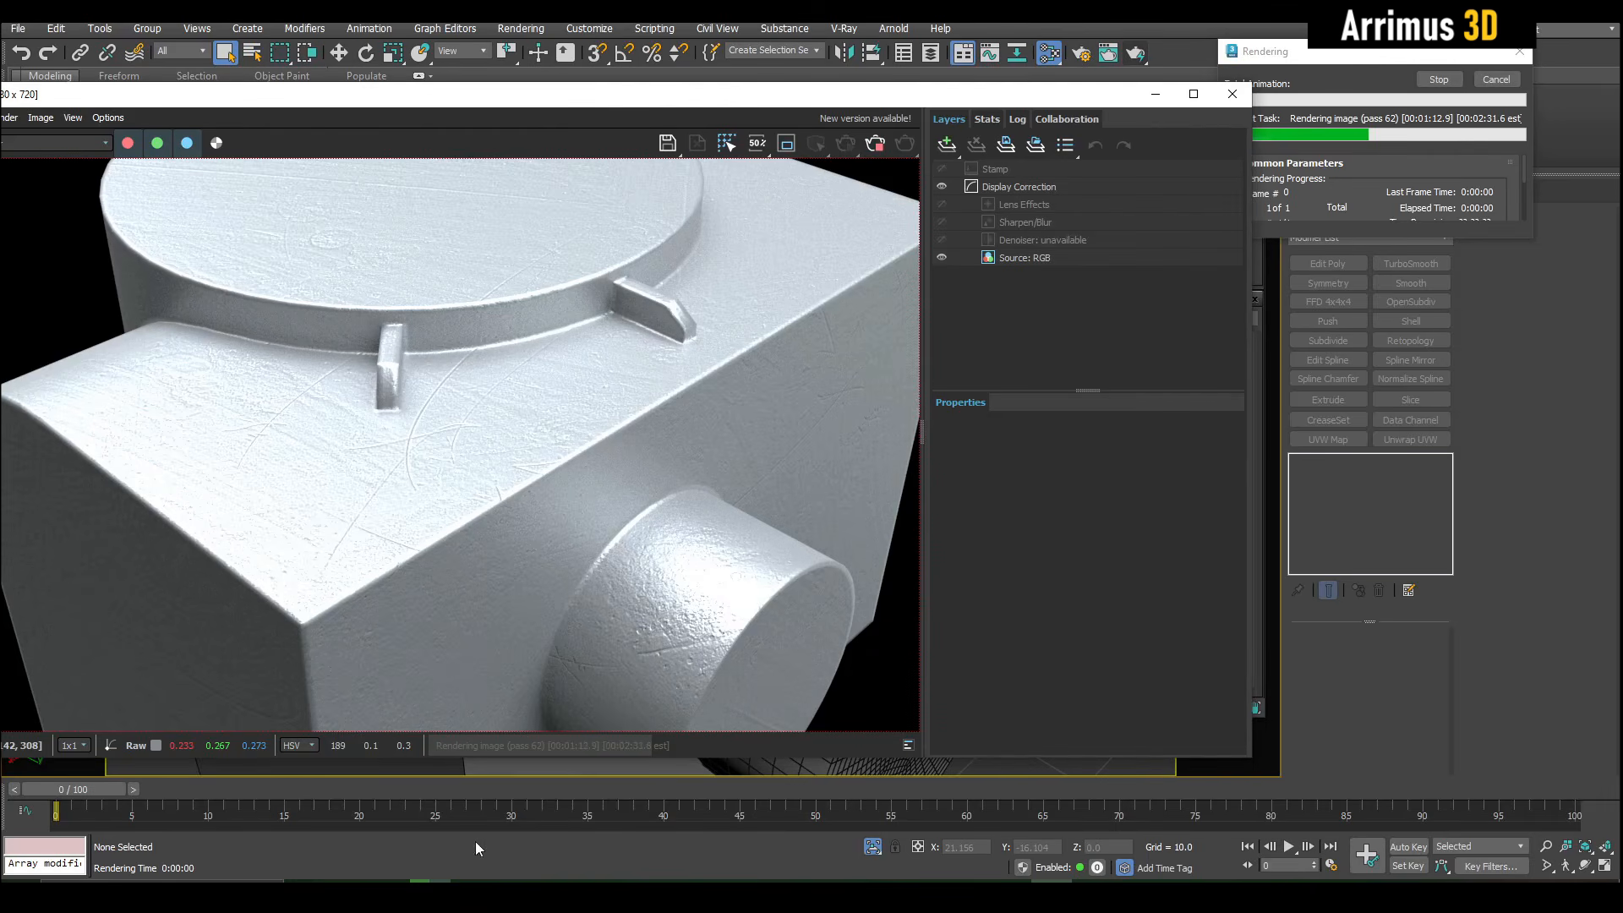